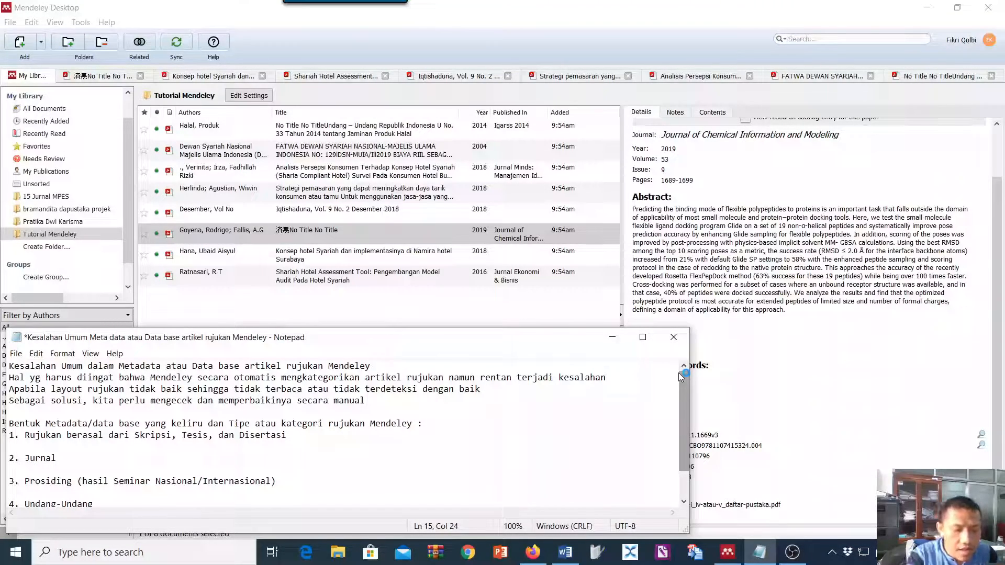
Read through the Notepad notes on common Mendeley metadata errors, down to the list of reference types
left_click_drag(380, 344, 454, 282)
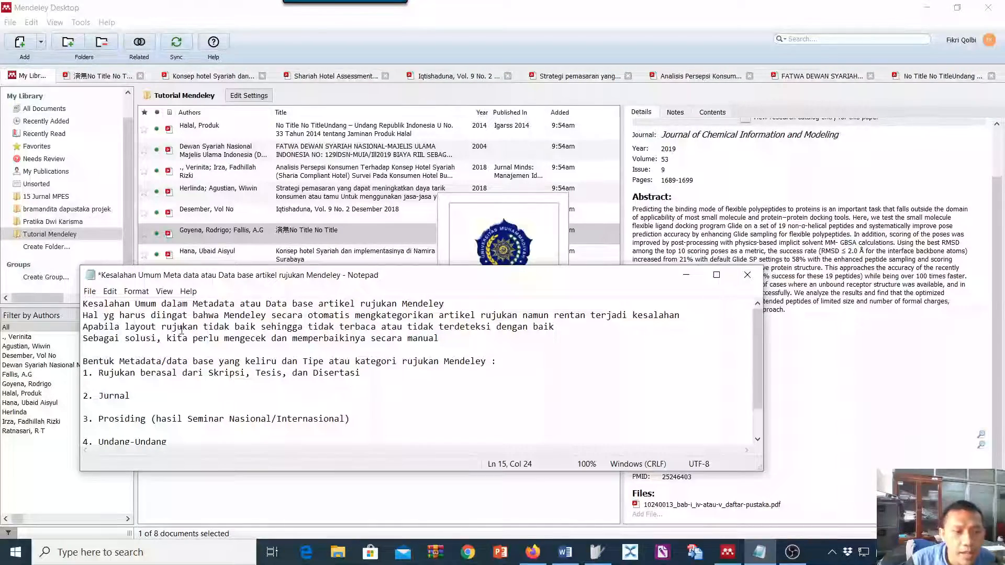
left_click_drag(151, 328, 542, 330)
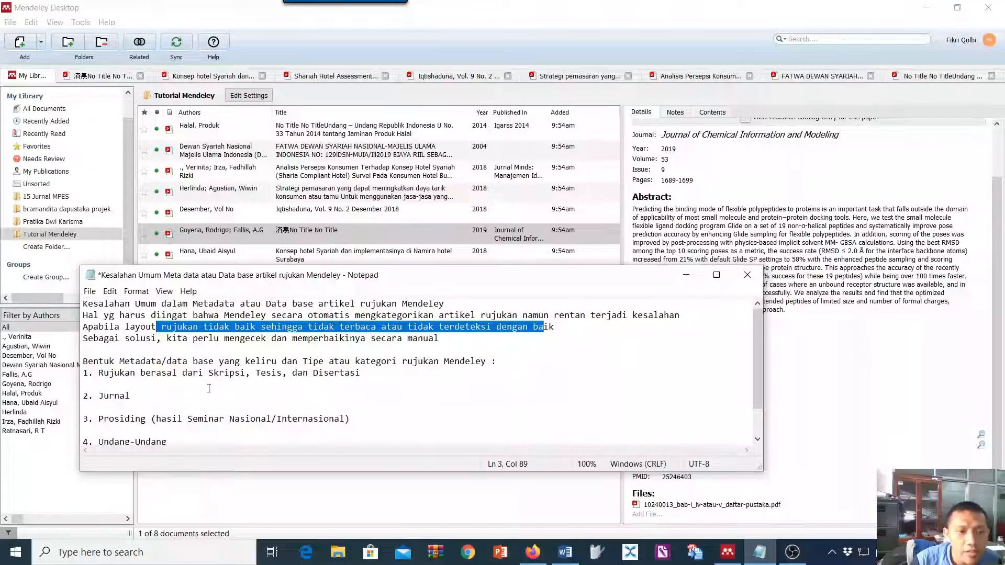
scroll(209, 387, "down", 1)
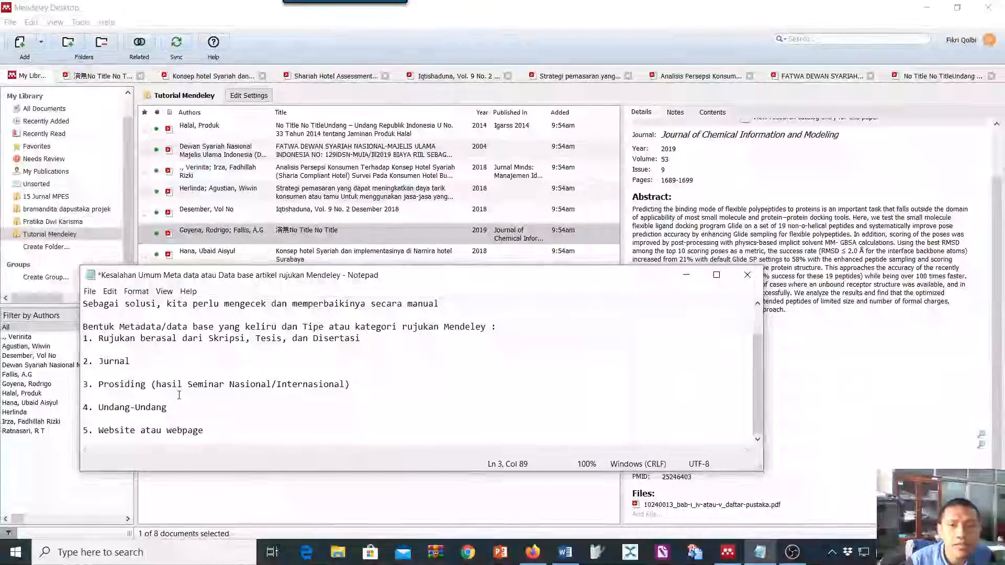
left_click(747, 276)
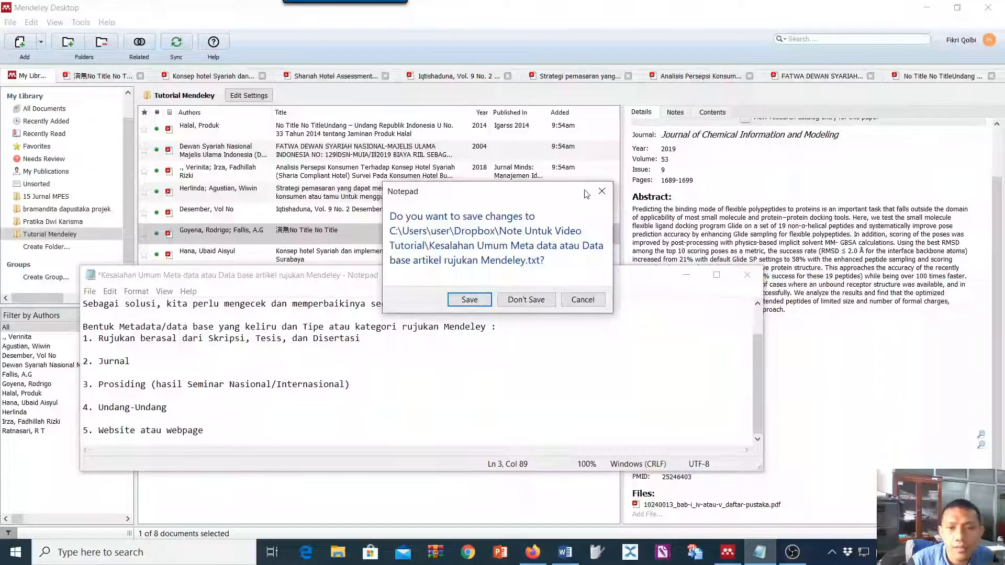
left_click(599, 192)
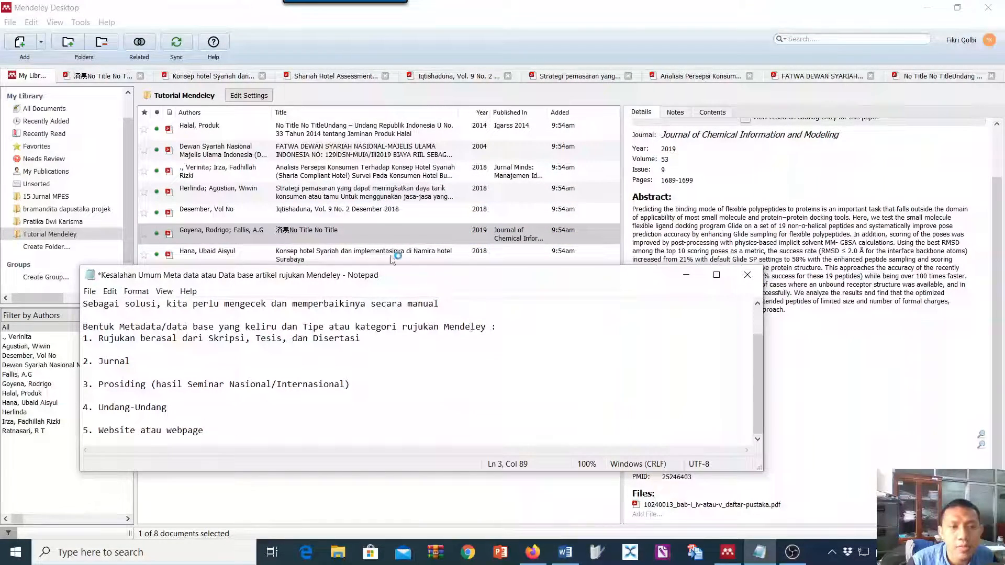
left_click_drag(401, 275, 414, 347)
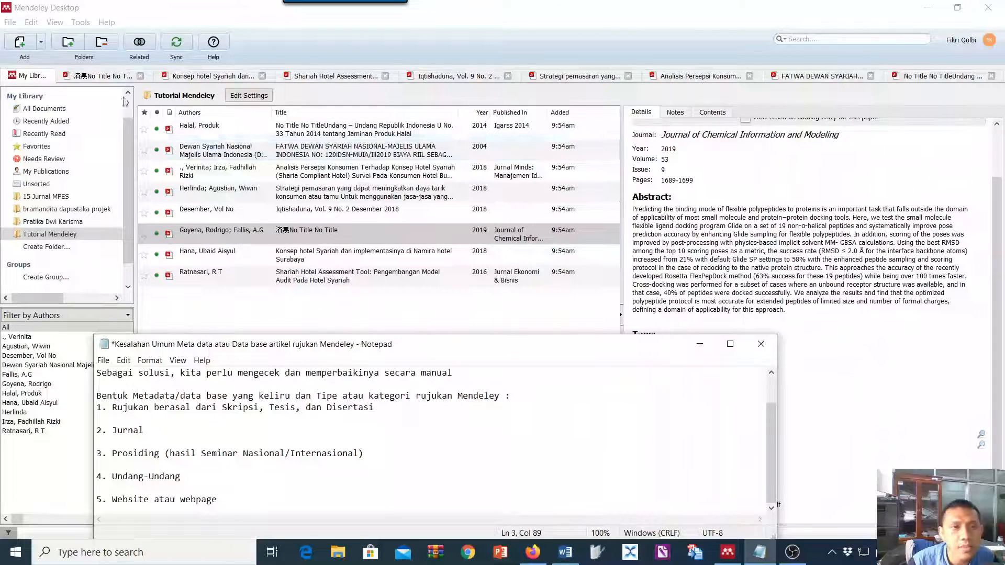
Open the "No Title No Title" document in Mendeley and set its reference type to Thesis
left_click(111, 84)
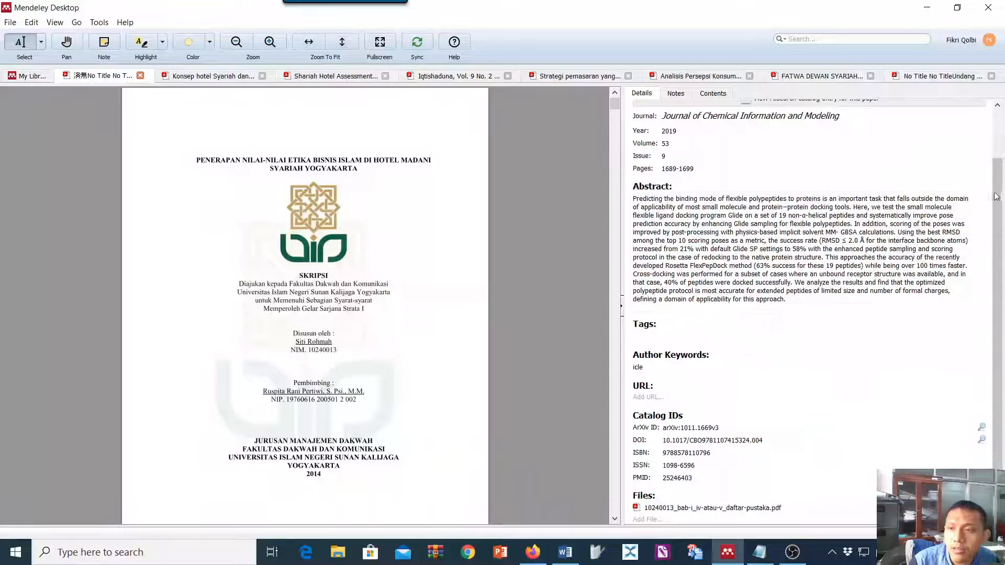
scroll(989, 140, "up", 2)
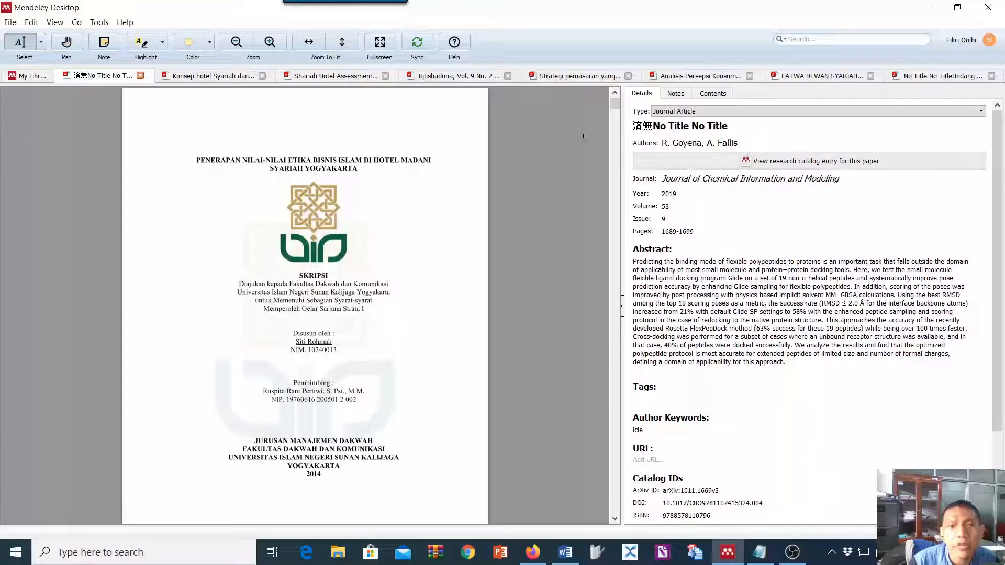
left_click(675, 112)
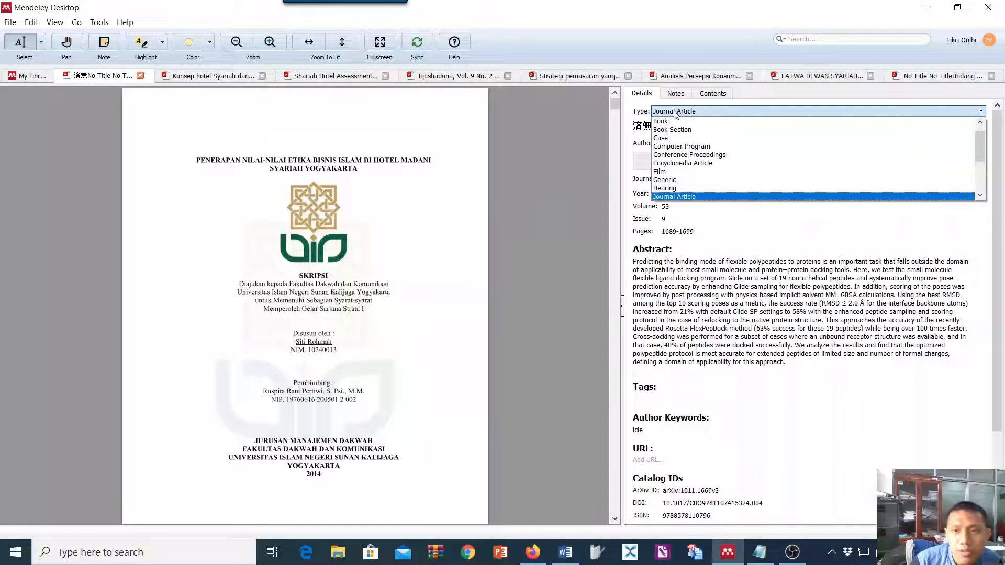
left_click(980, 195)
left_click(981, 197)
left_click(981, 197)
left_click(981, 197)
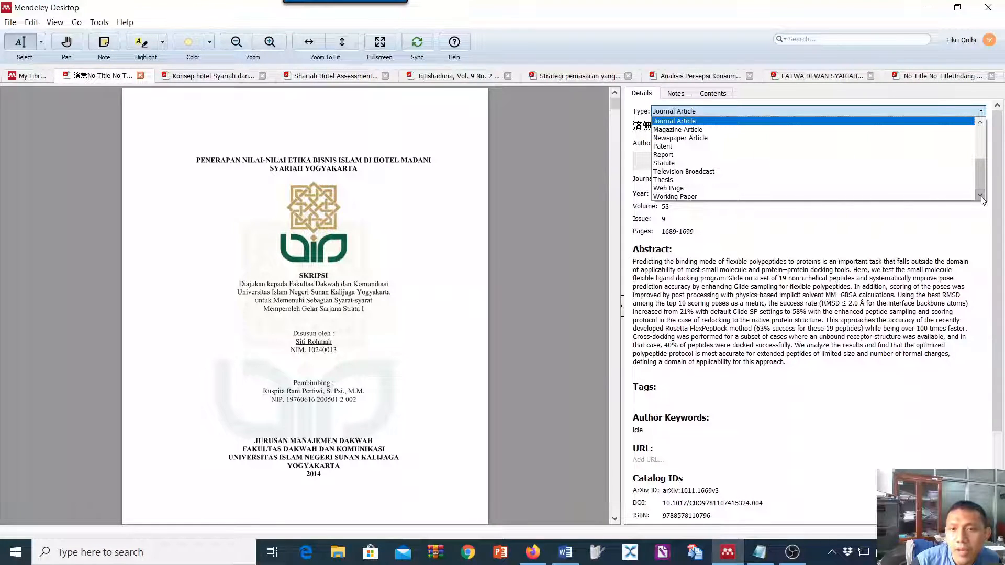
left_click(695, 181)
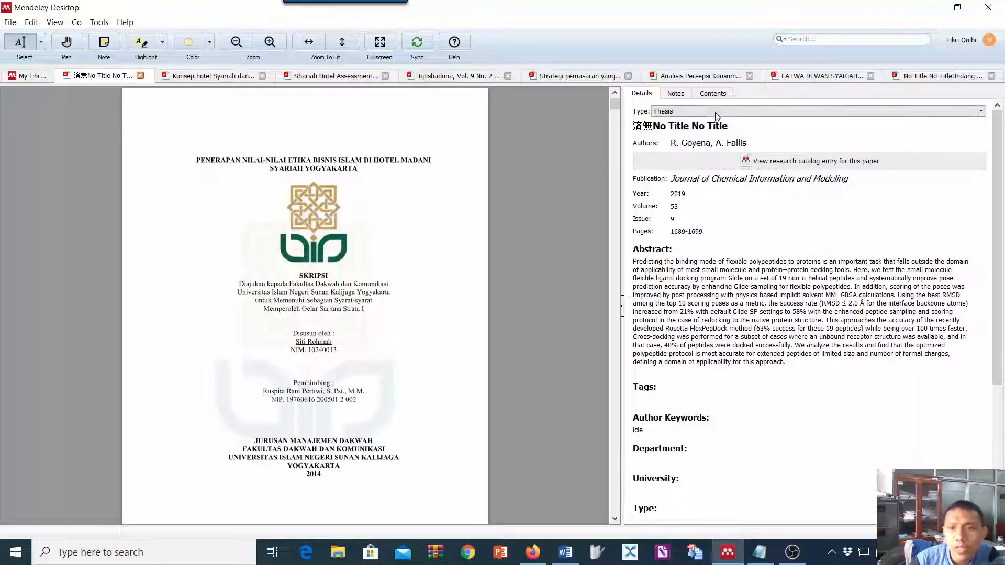
Replace the reference title with the text copied from the cover page, "PENERAPAN NILAI-NILAI ETIKA BISNIS ISLAM DI HOTEL MADANI SYARIAH YOGYAKARTA SKRIPSI"
left_click(696, 125)
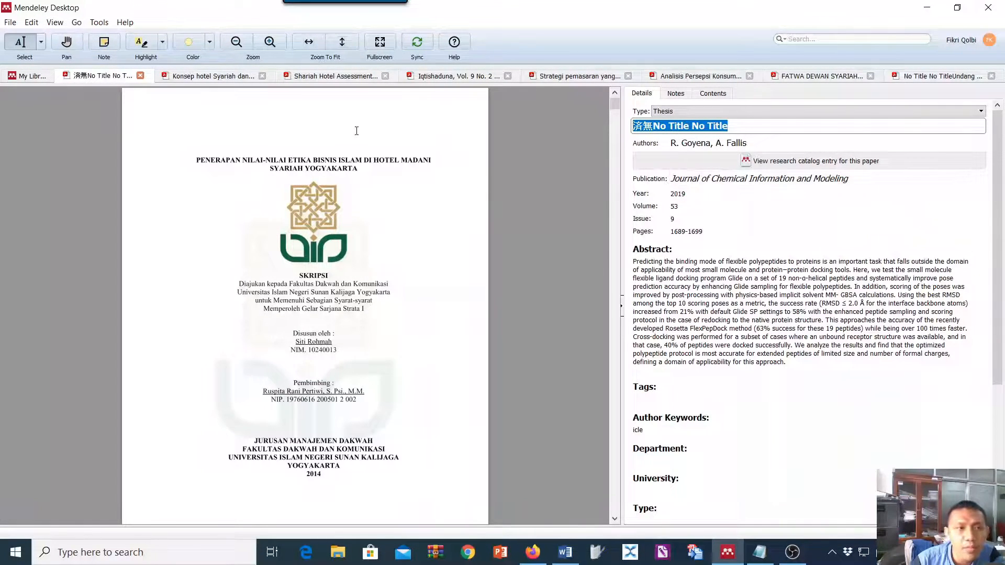
left_click_drag(194, 161, 279, 163)
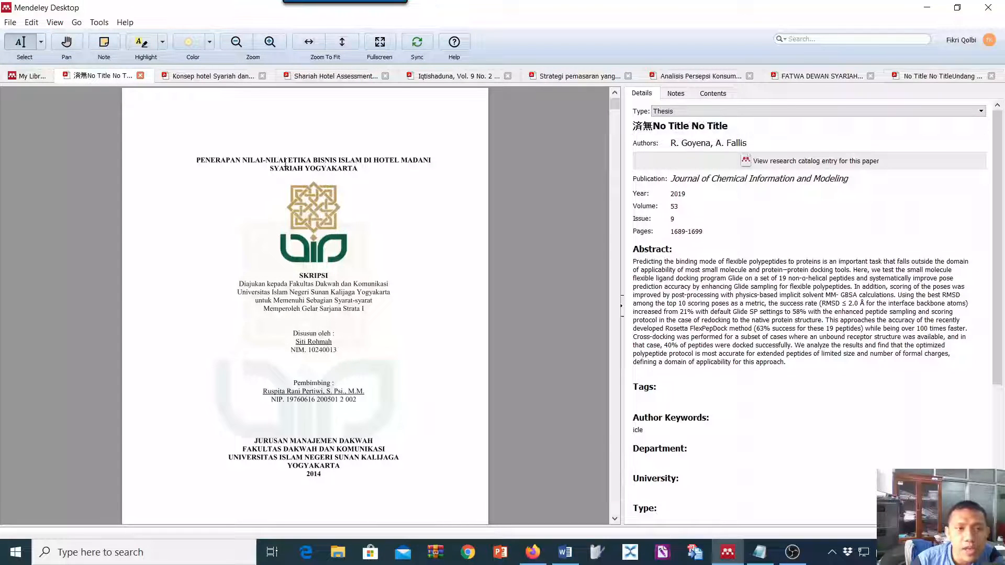
left_click_drag(197, 163, 354, 174)
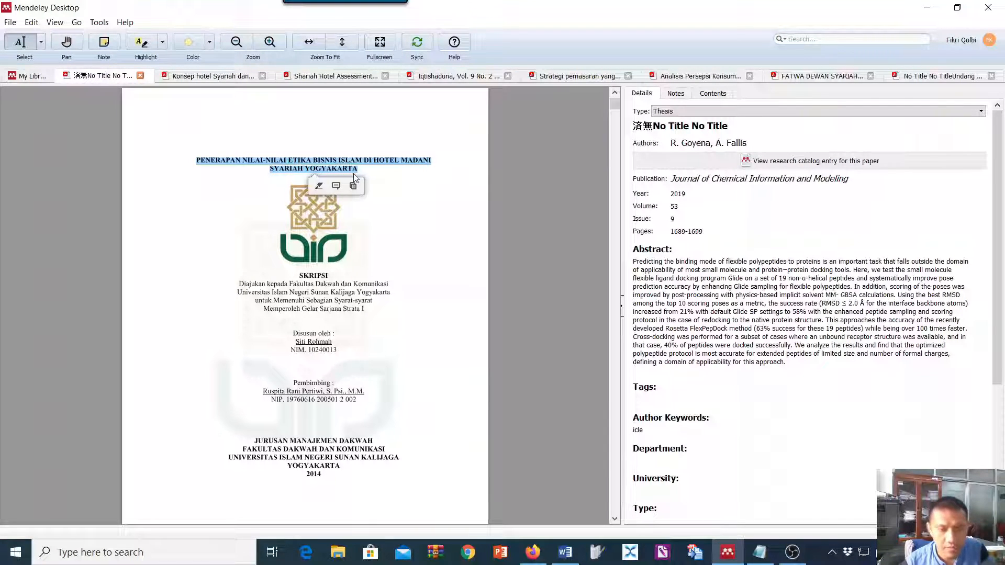
left_click(717, 131)
key("ctrl+a")
type("PENERAPAN NILAI-NILAI ETIKA BISNIS ISLAM DI HOTEL MADANI SYARIAH YOGYAKARTA SKRIPSI")
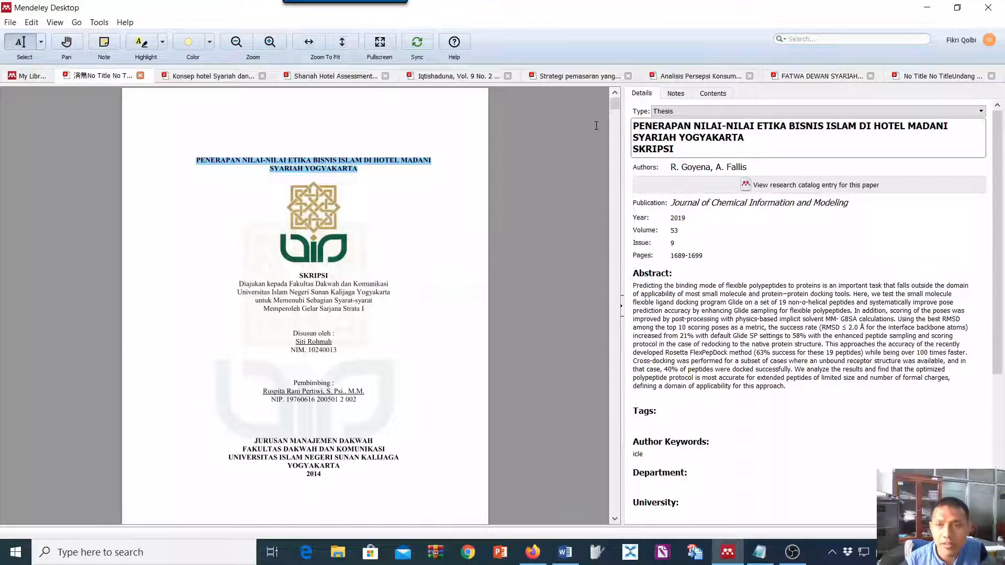
Copy the whole reference title and paste it into the blank Word document "Kesalahan Umum Data base"
left_click_drag(633, 125, 701, 147)
key("ctrl+c")
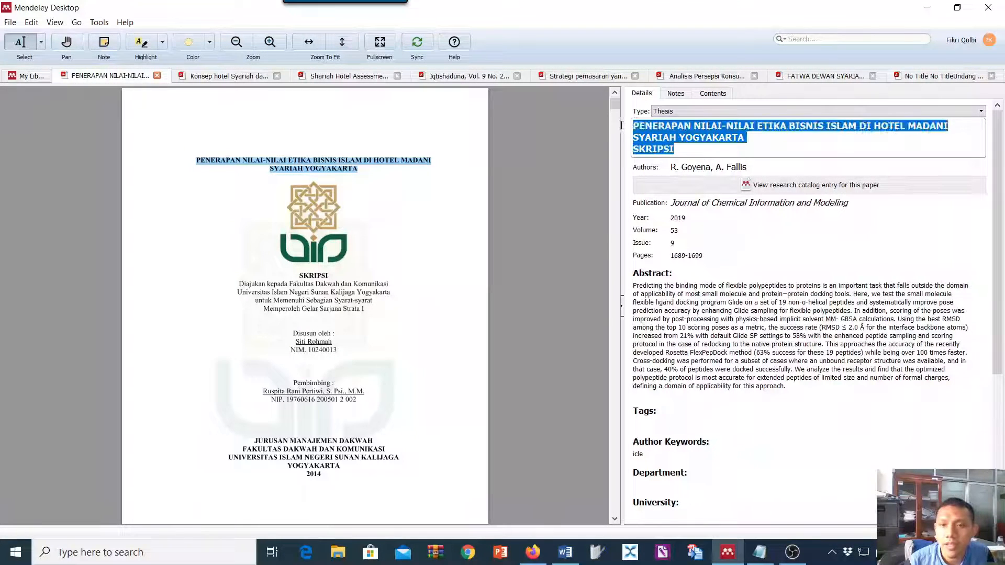
left_click(558, 559)
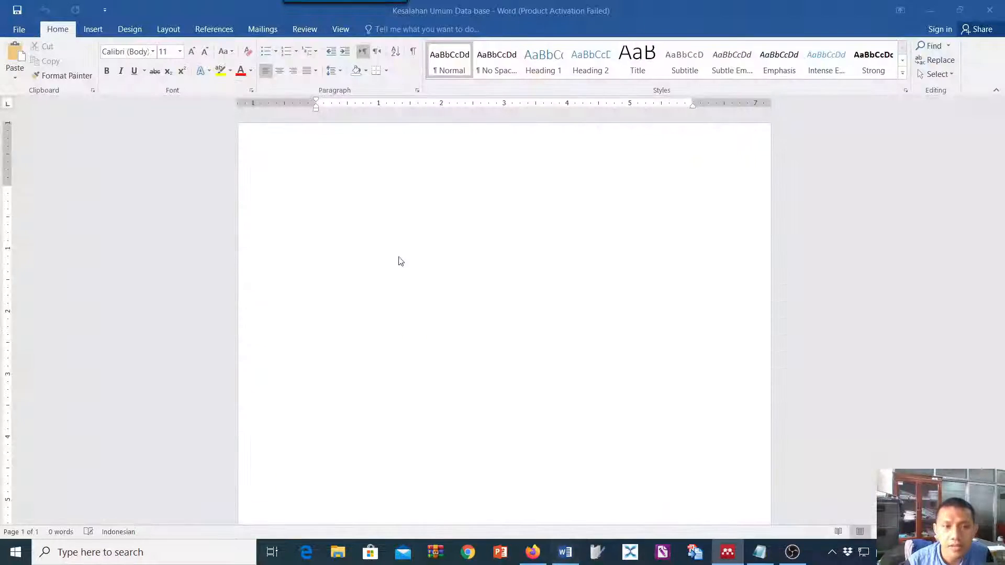
left_click(350, 210)
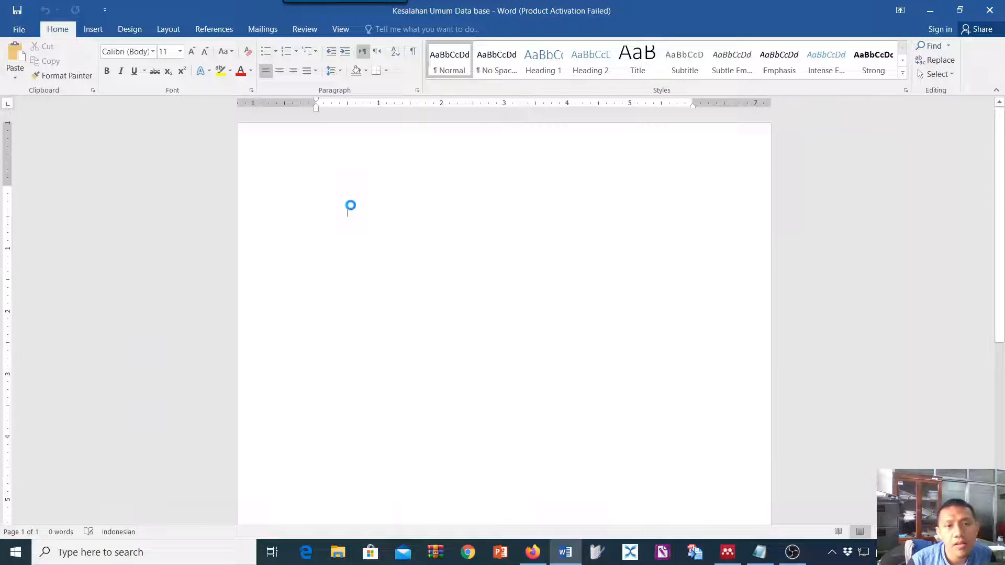
key("ctrl+v")
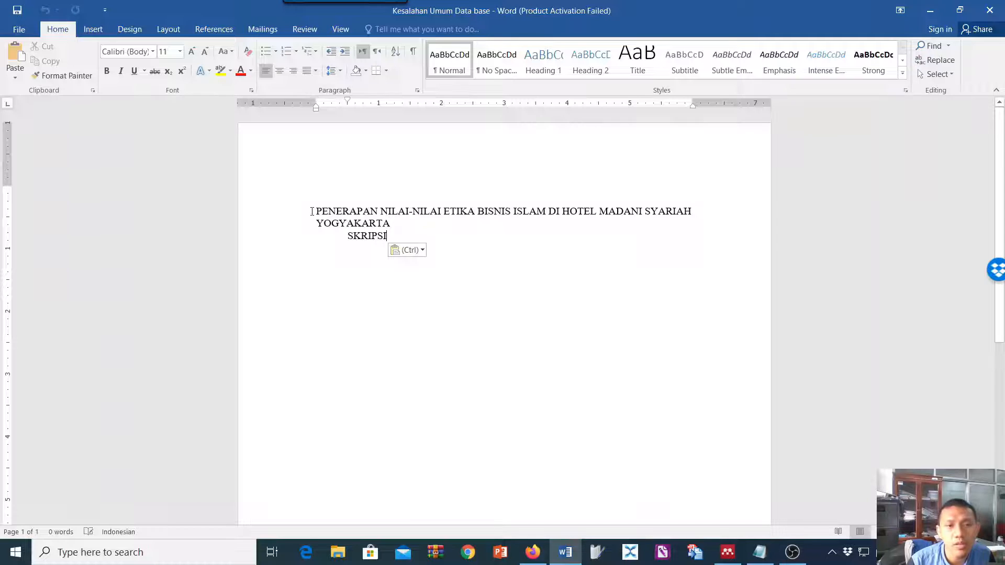
Delete the word SKRIPSI from the pasted title and change the remaining text to capitalize each word
double_click(410, 235)
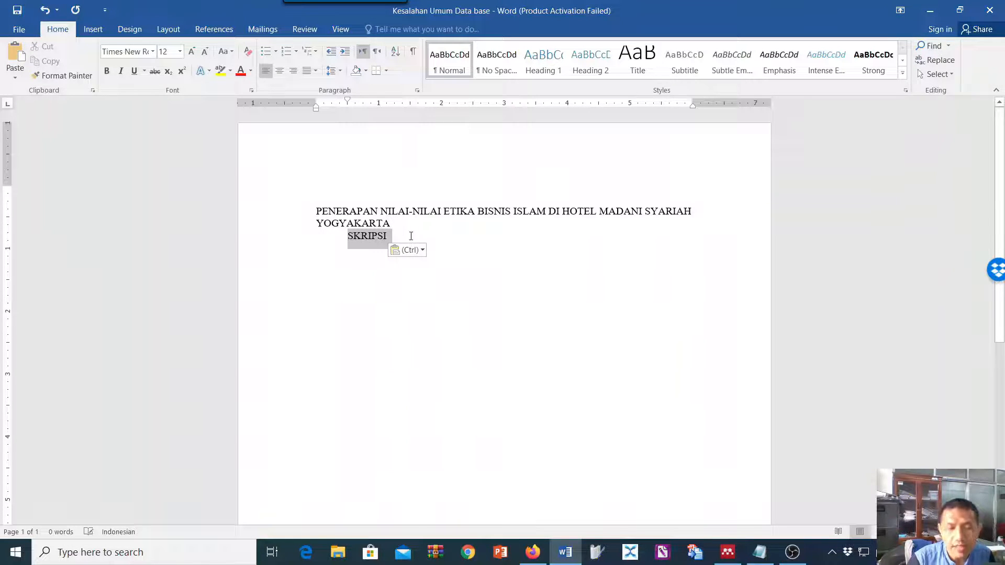
key("BackSpace")
key("ctrl+Home")
key("ctrl+shift+End")
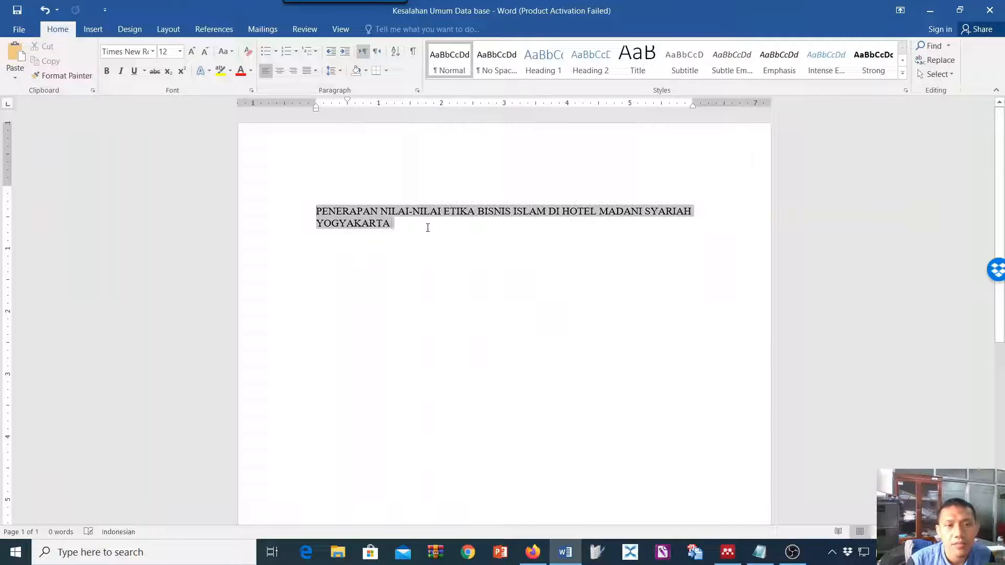
left_click(227, 52)
left_click(274, 112)
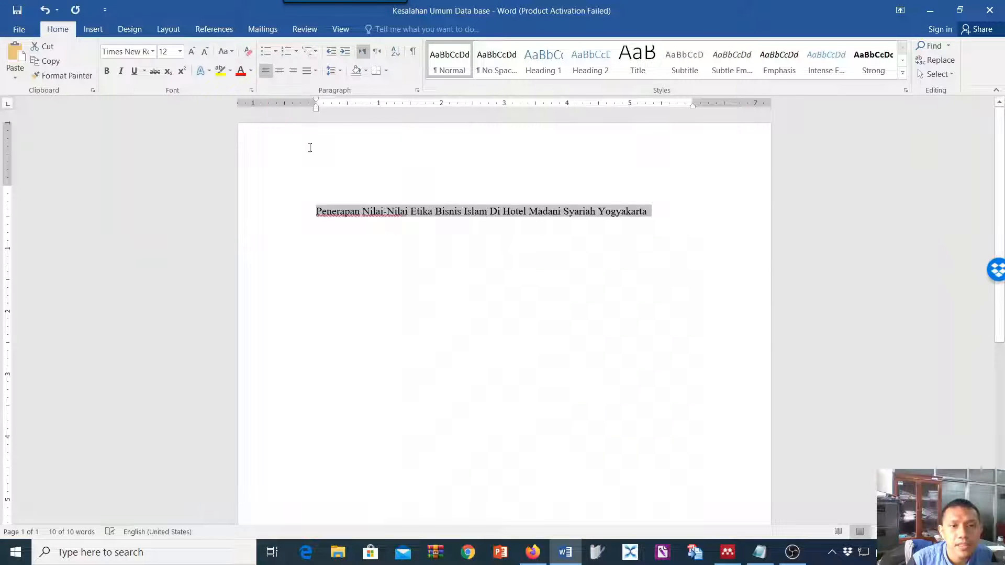
Copy the recased title from Word and paste it over the reference title in Mendeley
right_click(412, 222)
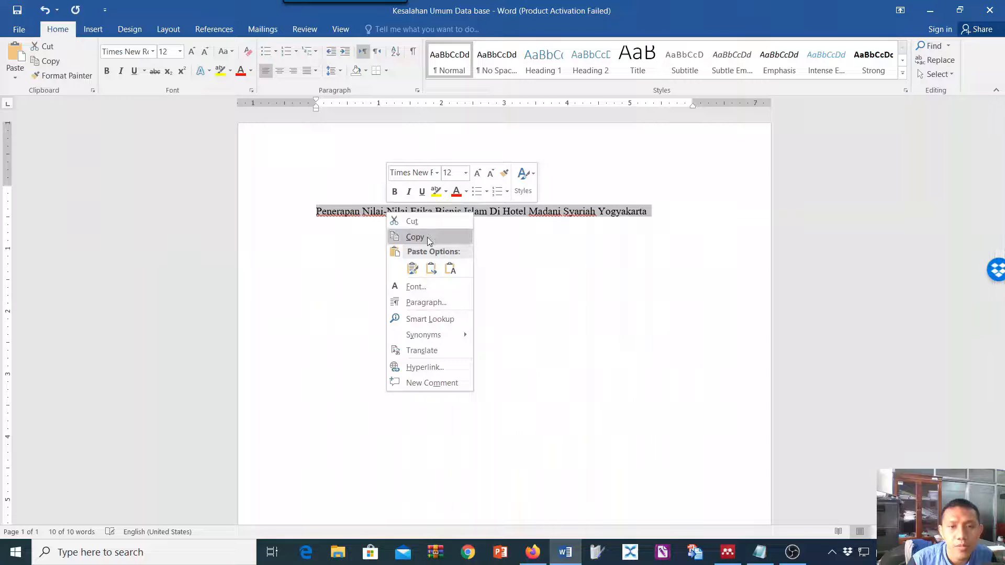
left_click(427, 237)
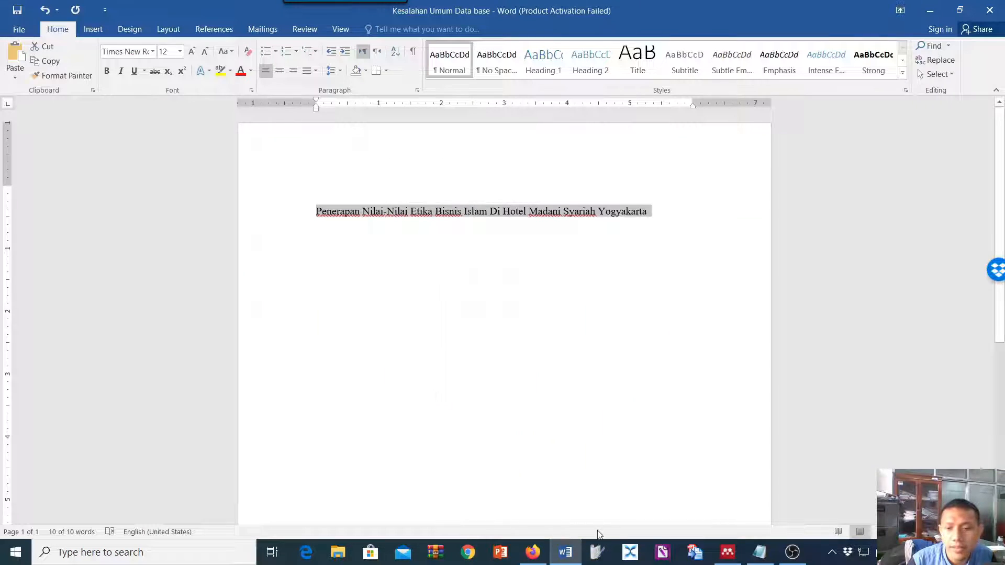
left_click(727, 553)
key("ctrl+v")
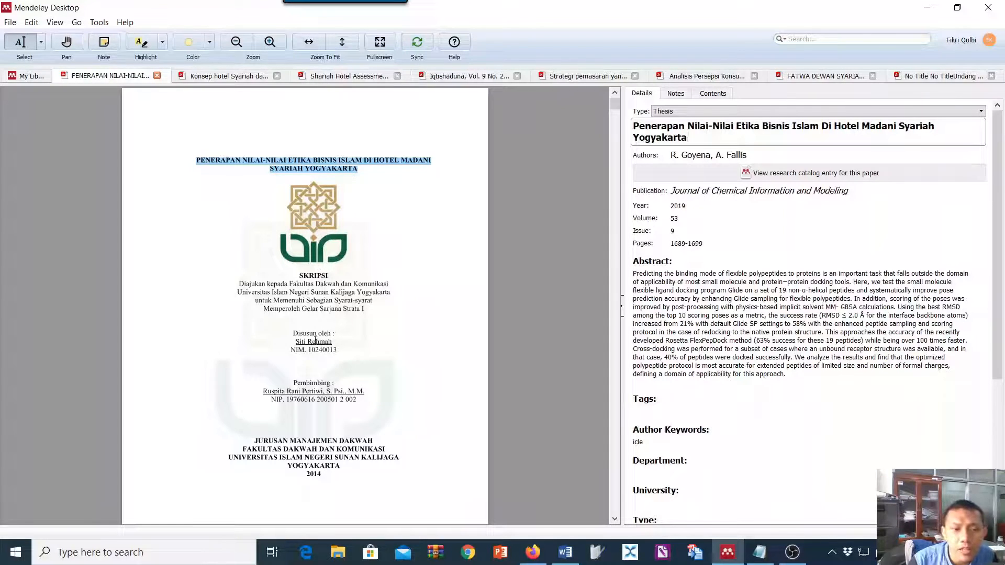
Replace the reference's two listed authors with the thesis author's name copied from the cover page
key("Tab")
left_click_drag(735, 155, 569, 150)
left_click_drag(711, 166, 668, 148)
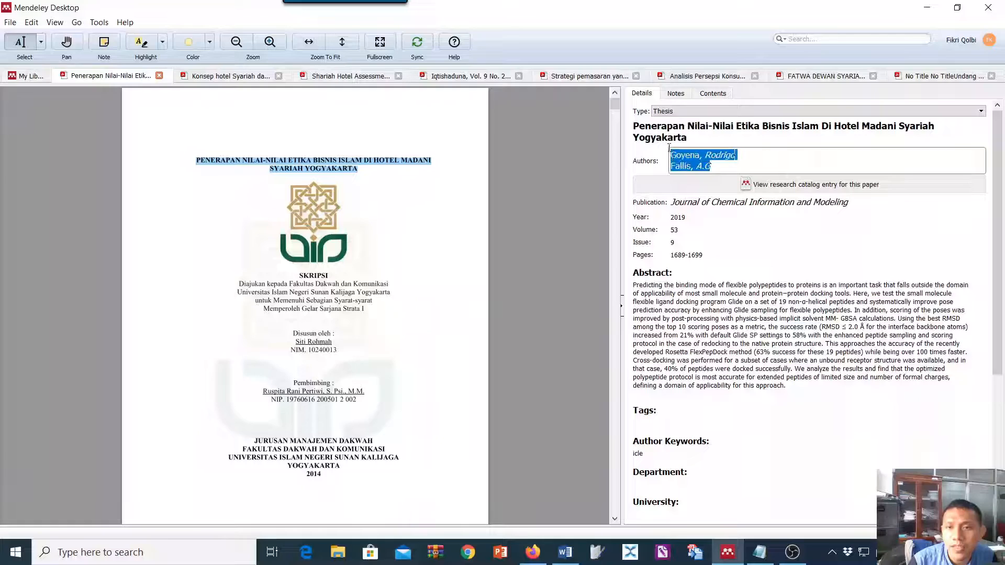
key("BackSpace")
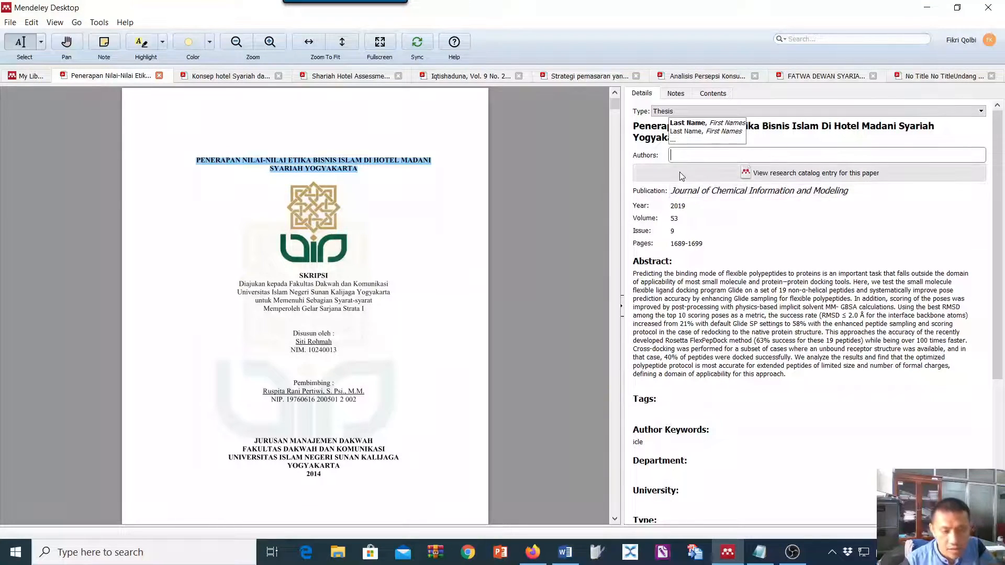
left_click(309, 340)
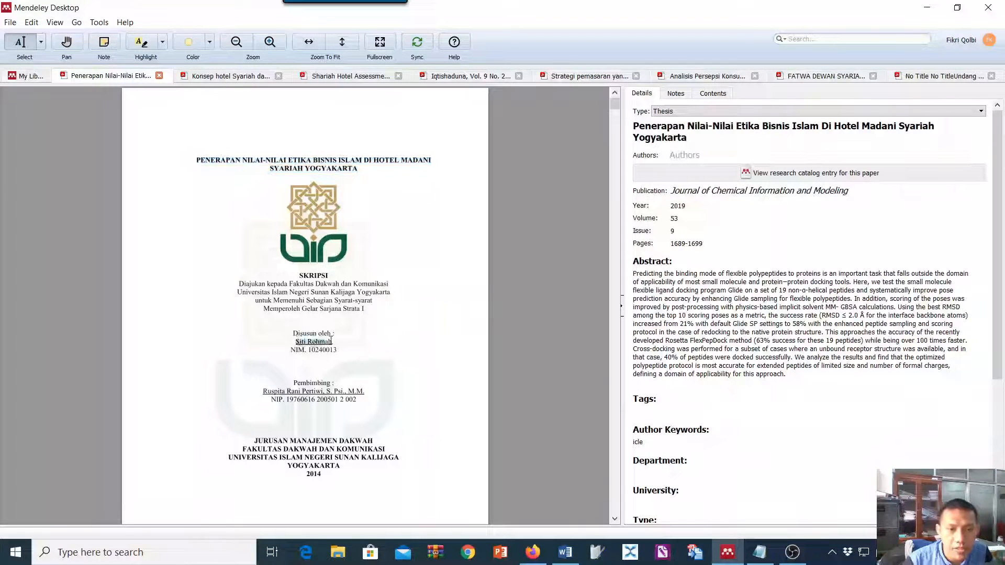
left_click_drag(296, 342, 333, 344)
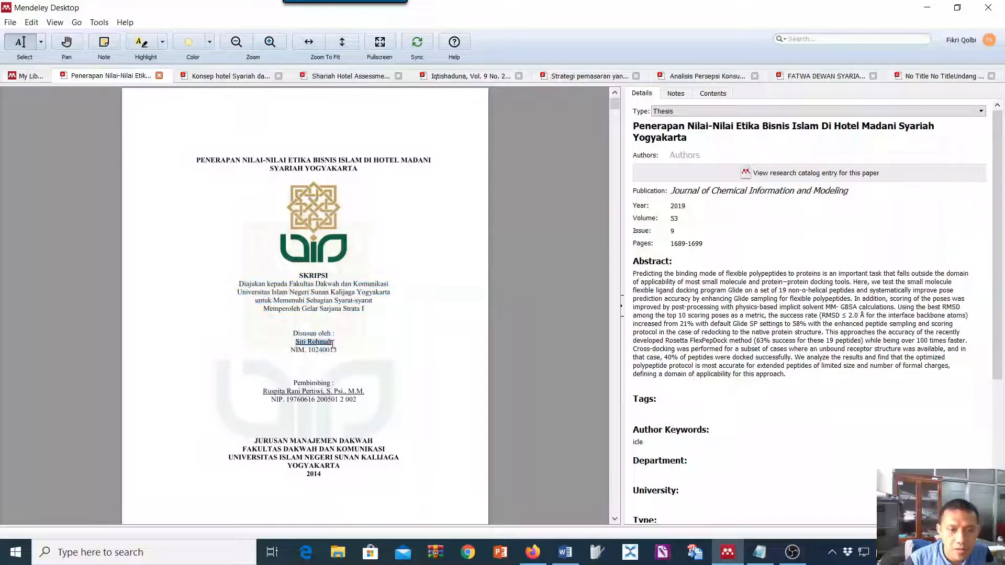
left_click(675, 156)
key("ctrl+v")
key("Return")
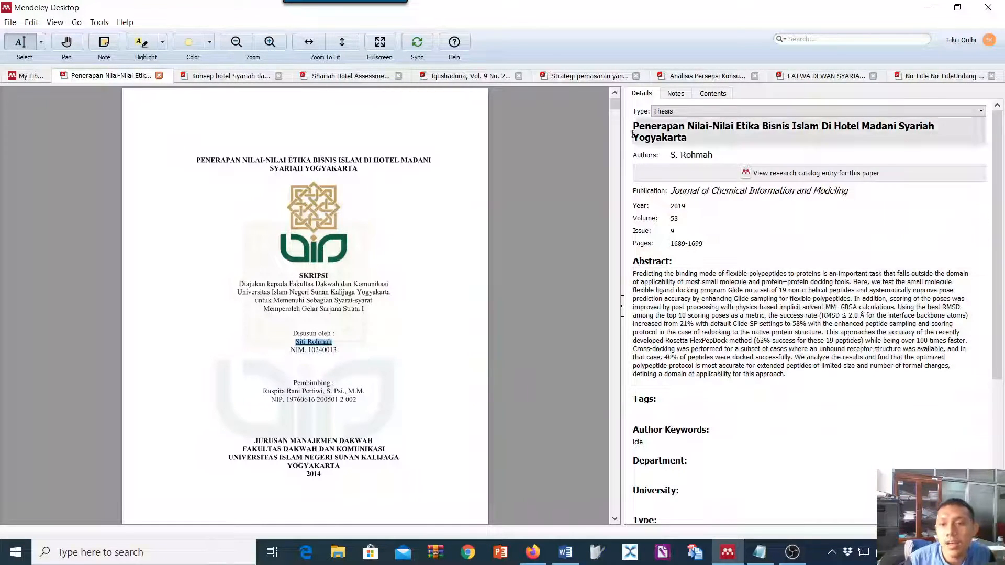
Check the last-name and first-name order in the author entry and the selected Thesis reference type
left_click(691, 155)
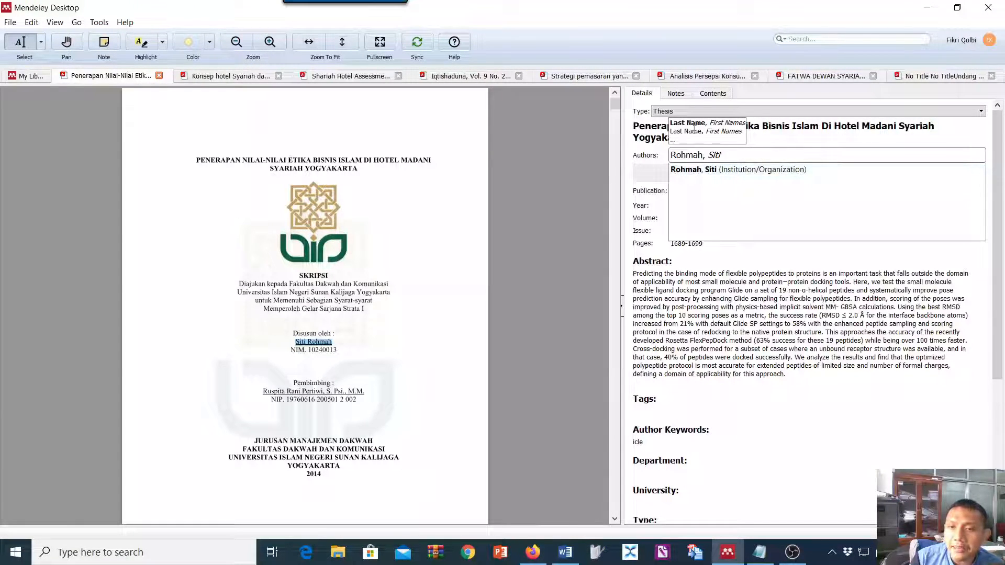
left_click(699, 190)
left_click(699, 190)
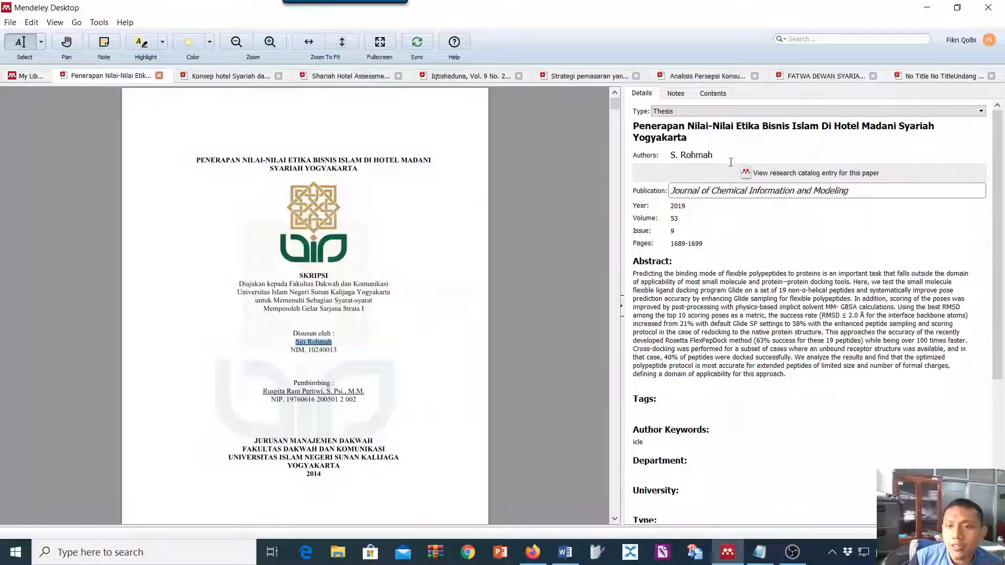
left_click(696, 111)
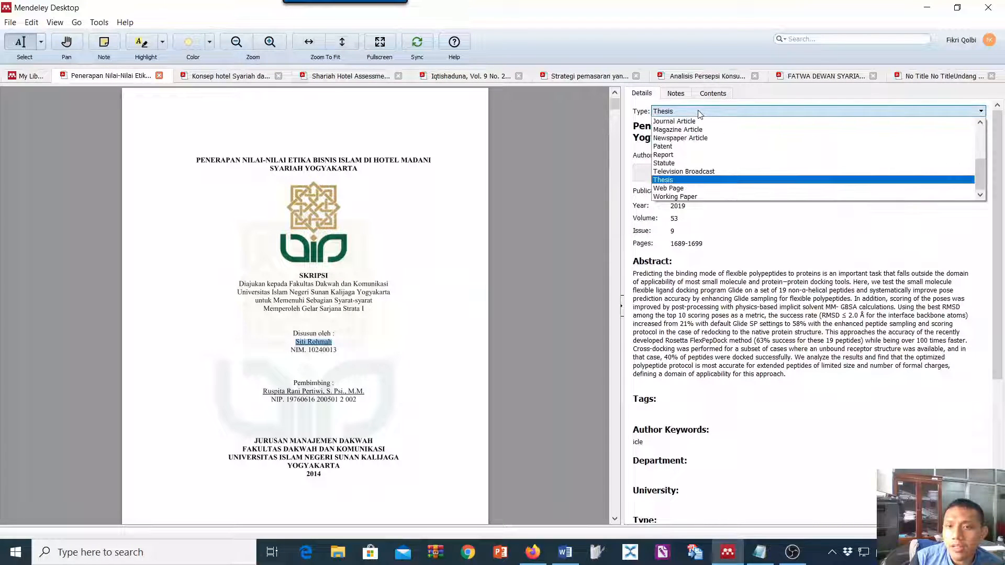
left_click(695, 180)
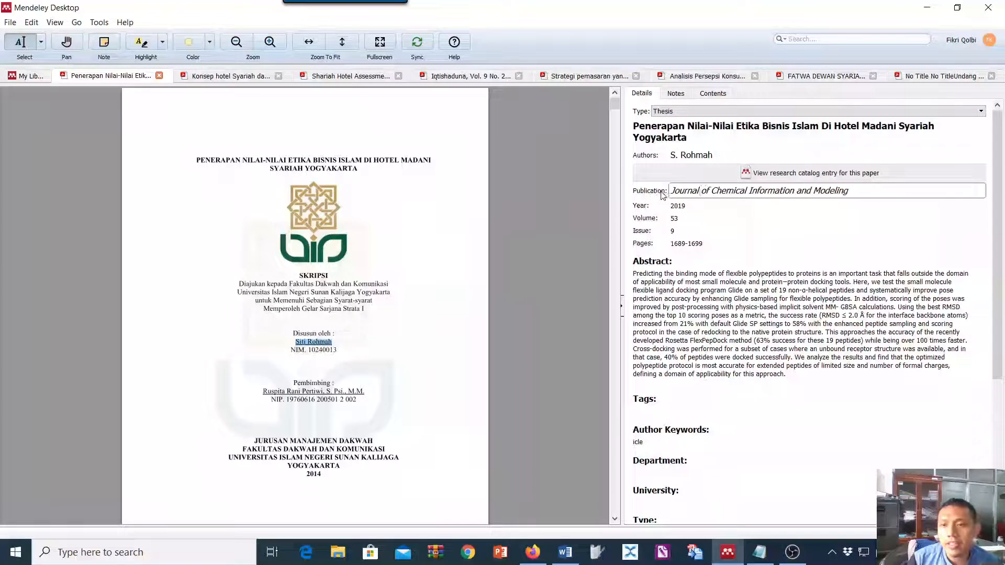
Replace the thesis reference's publication name with "Skripsi (Bachelor Thesis)"
left_click_drag(672, 191, 868, 195)
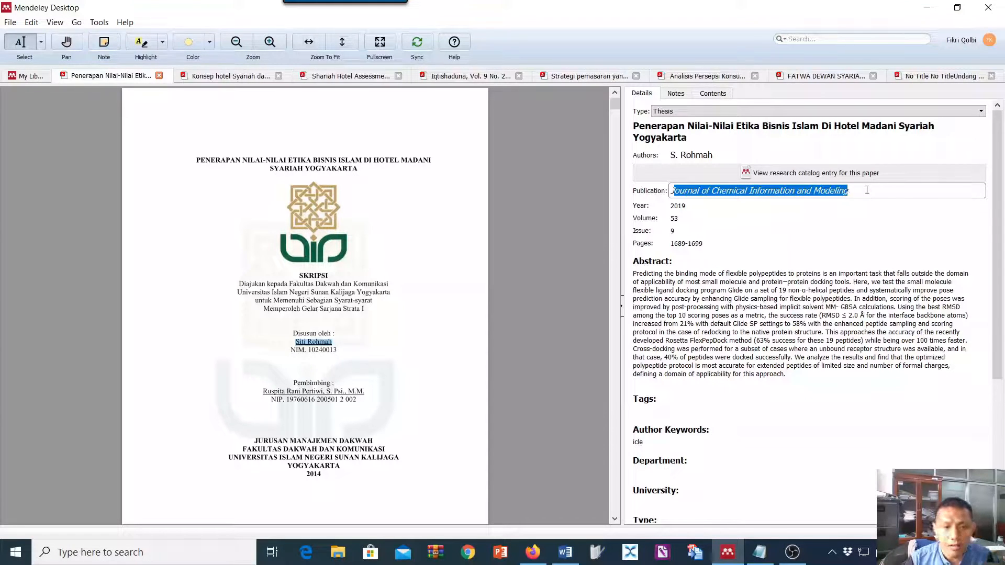
type("Sk")
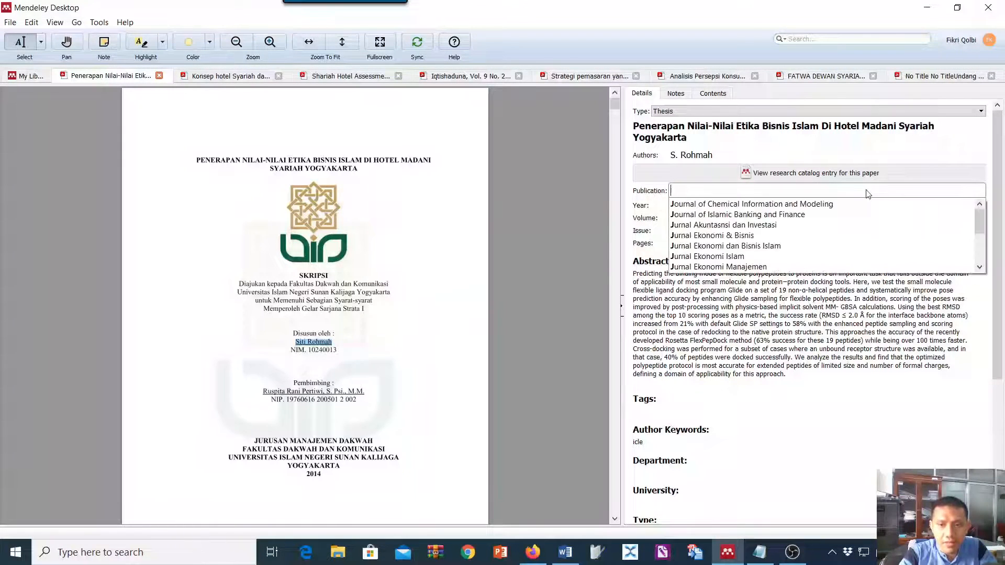
type("ripsi ")
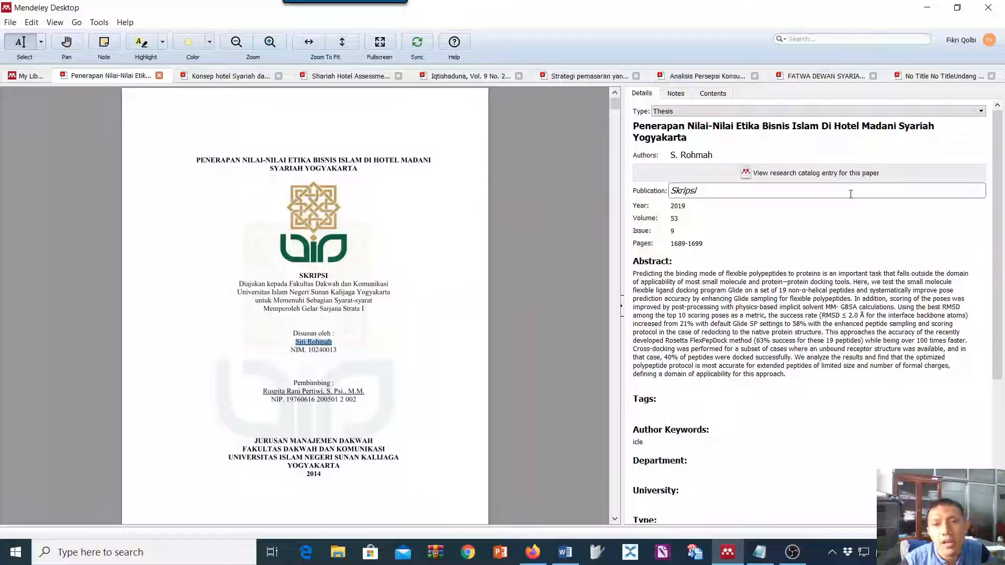
type("(Bache")
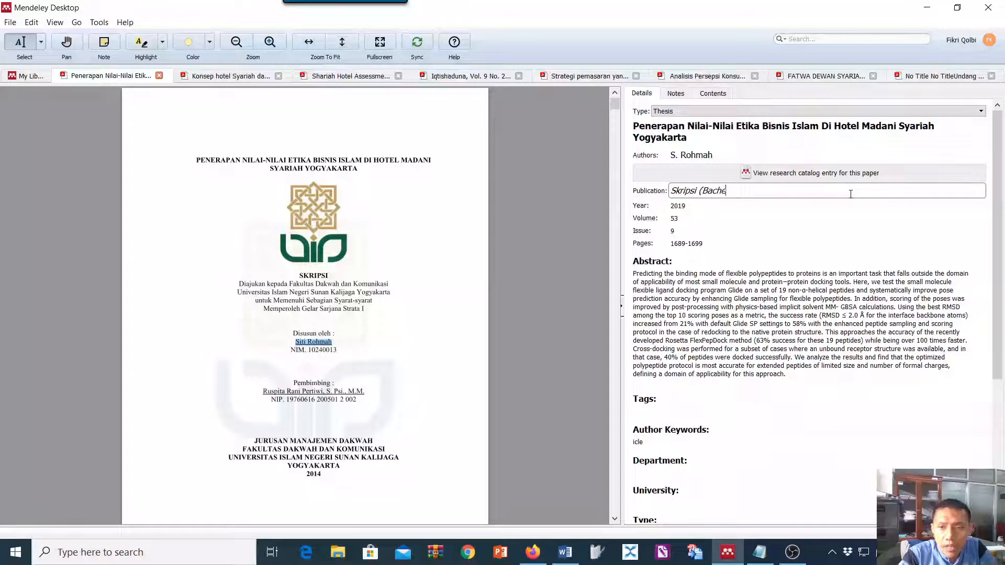
type("lor Thesis")
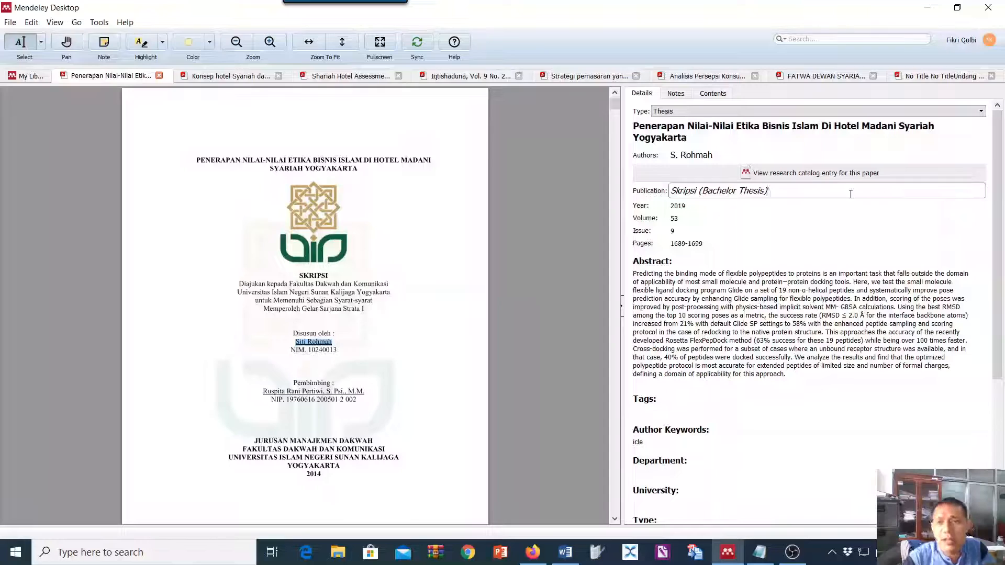
Clear the thesis reference's volume and issue values
left_click(688, 219)
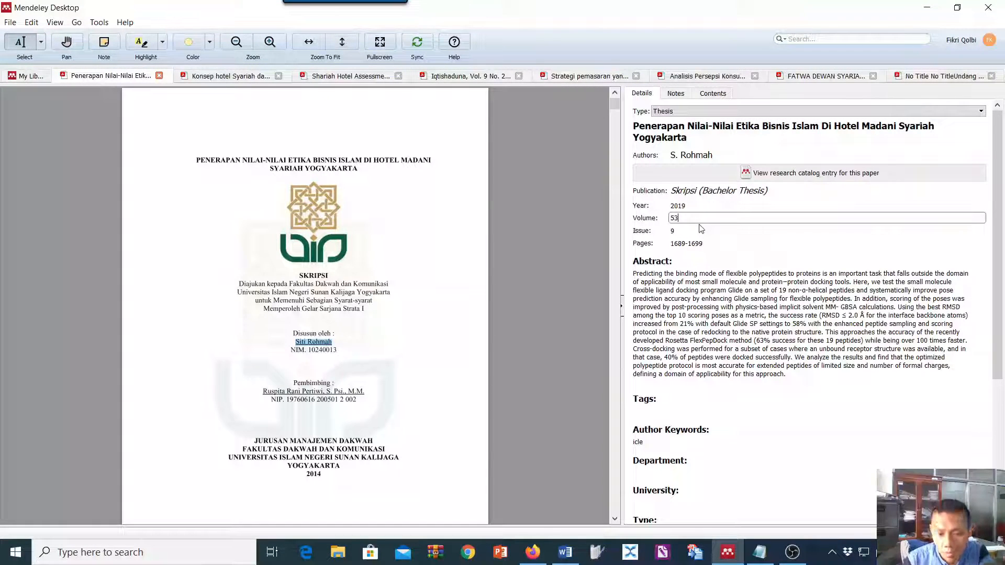
key("BackSpace")
left_click(681, 231)
key("BackSpace")
Copy the department, faculty, university and year lines from the thesis cover page and paste them below the title in Word
scroll(714, 249, "down", 3)
scroll(714, 249, "down", 3)
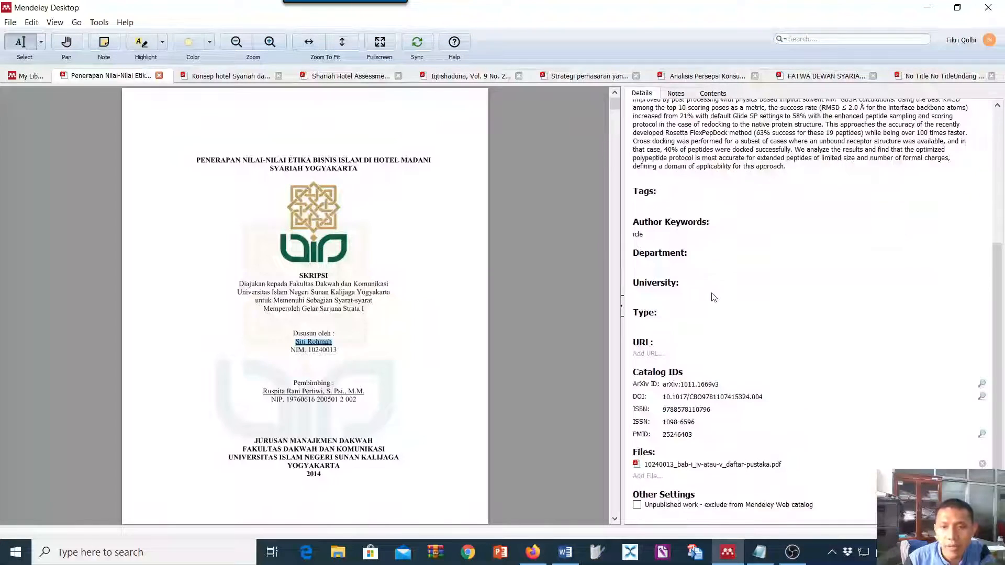
left_click(691, 266)
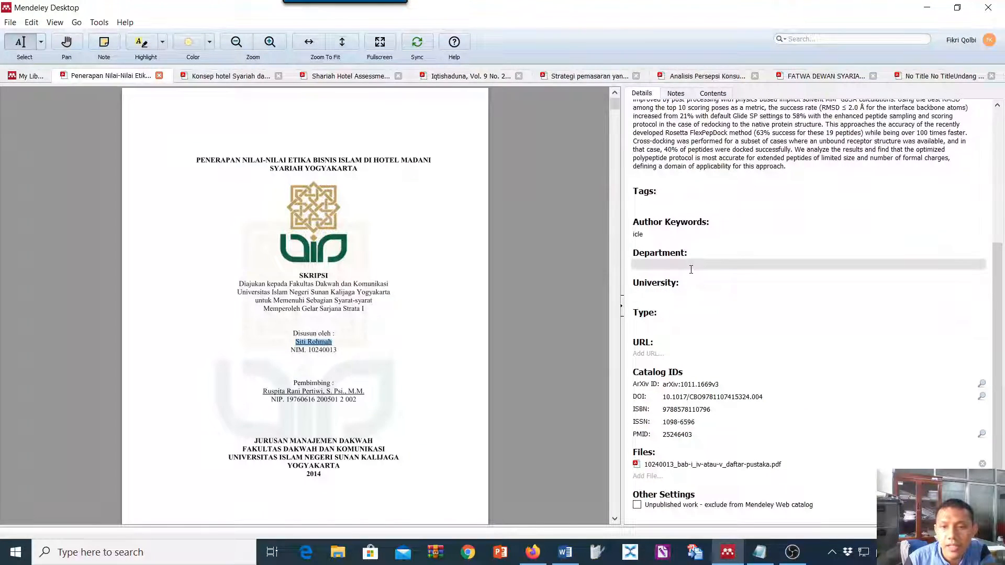
left_click(685, 296)
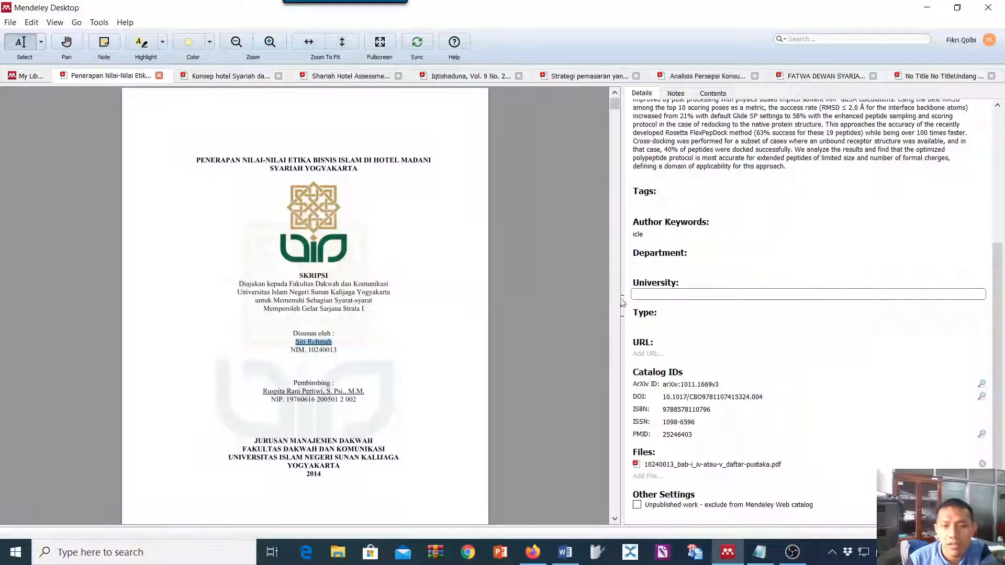
left_click_drag(255, 441, 372, 441)
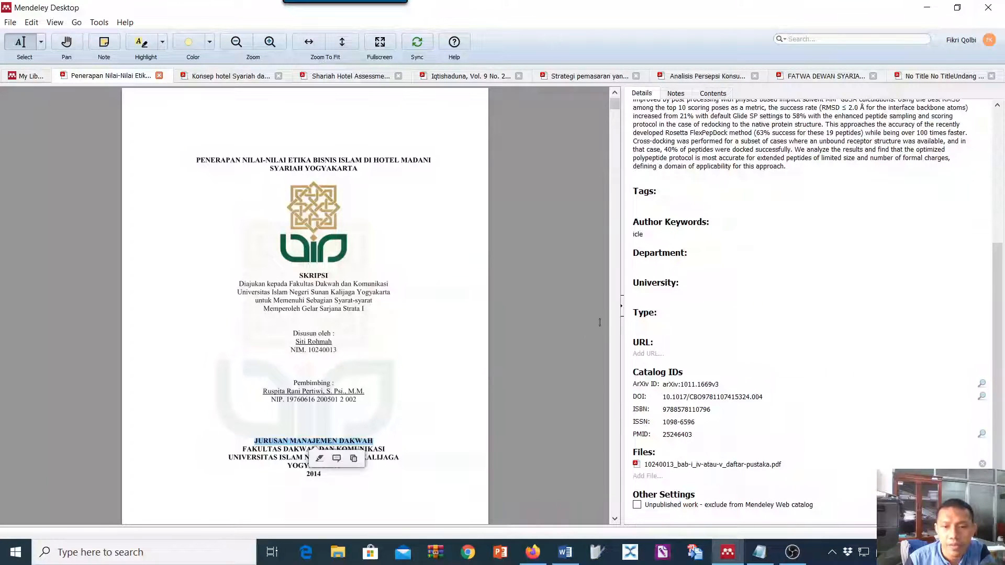
left_click(413, 420)
mouse_move(250, 440)
left_mouse_down()
mouse_move(384, 459)
mouse_move(367, 461)
mouse_move(368, 476)
left_mouse_up()
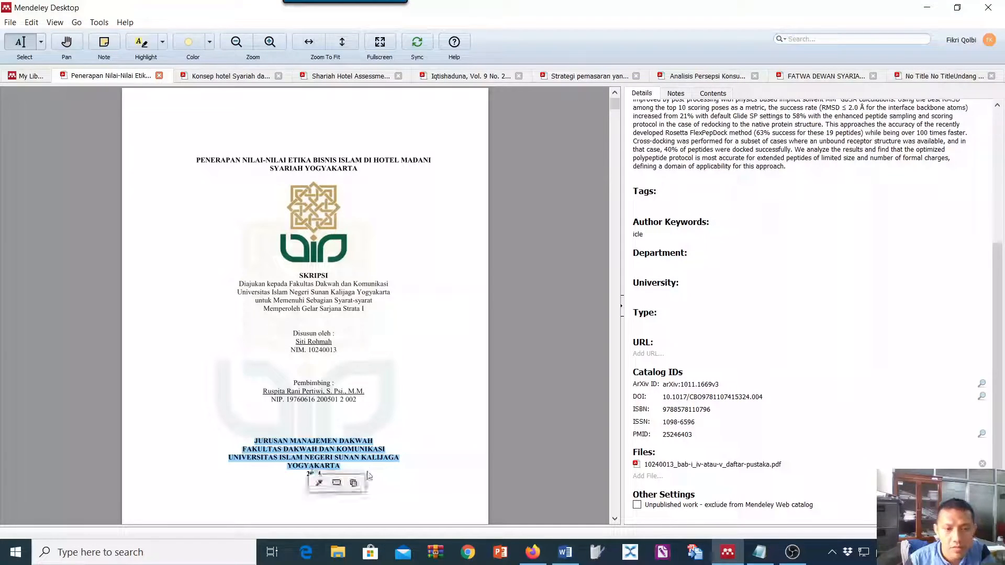
left_click(565, 552)
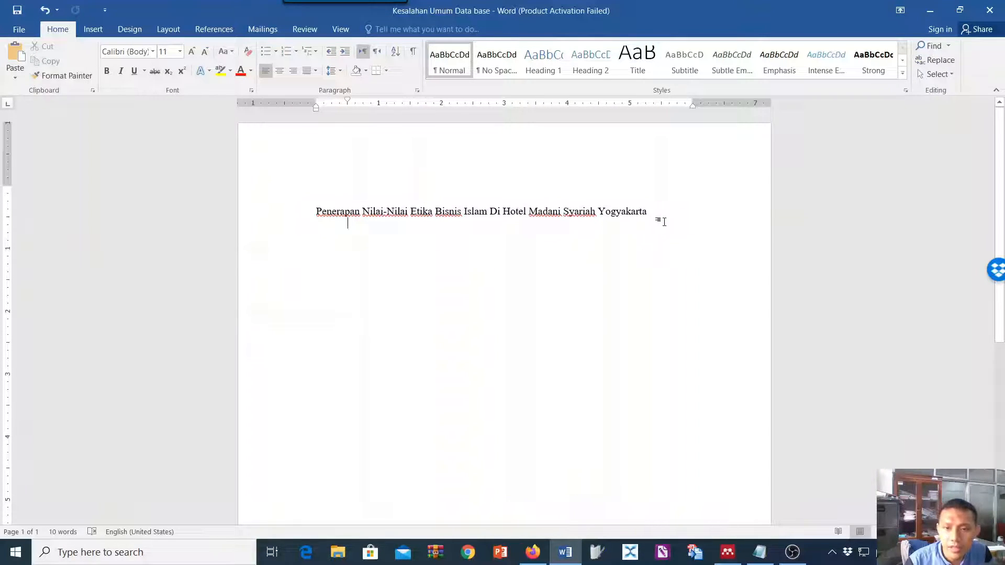
left_click(648, 212)
key("Return")
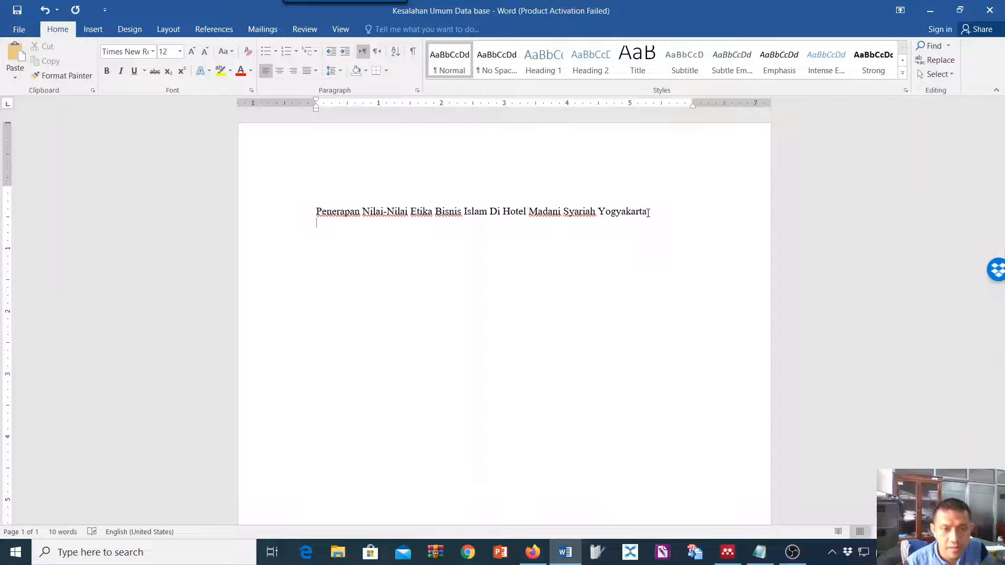
type("JURUSAN MANAJEMEN DAKWAH FAKULTAS DAKWAH DAN KOMUNIKASI UNIVERSITAS ISLAM NEGERI SUNAN KALIJAGA YOGYAKARTA 2014")
Change the pasted department and university text to capitalize each word and join its separate lines
left_click_drag(318, 220, 702, 238)
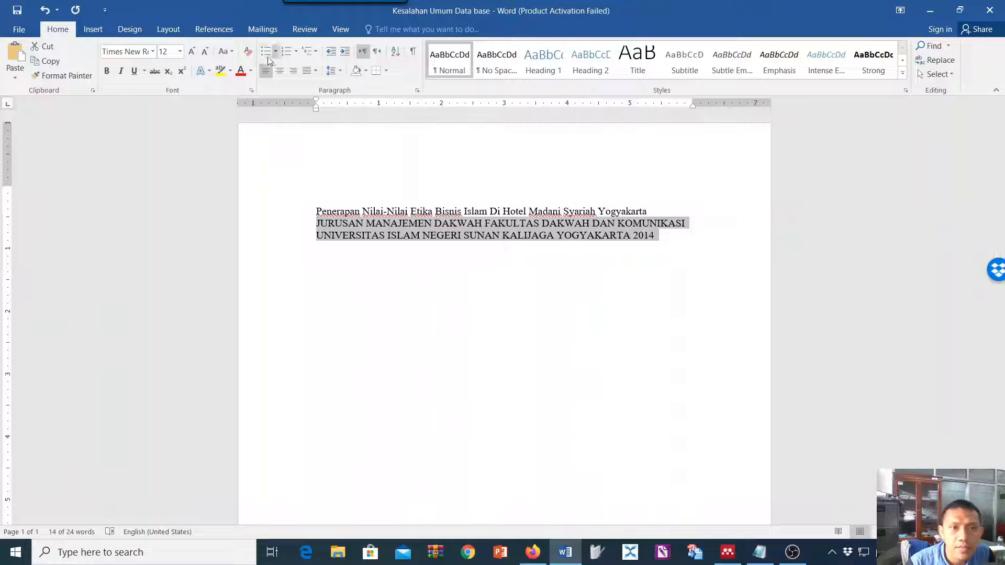
left_click(228, 56)
left_click(302, 152)
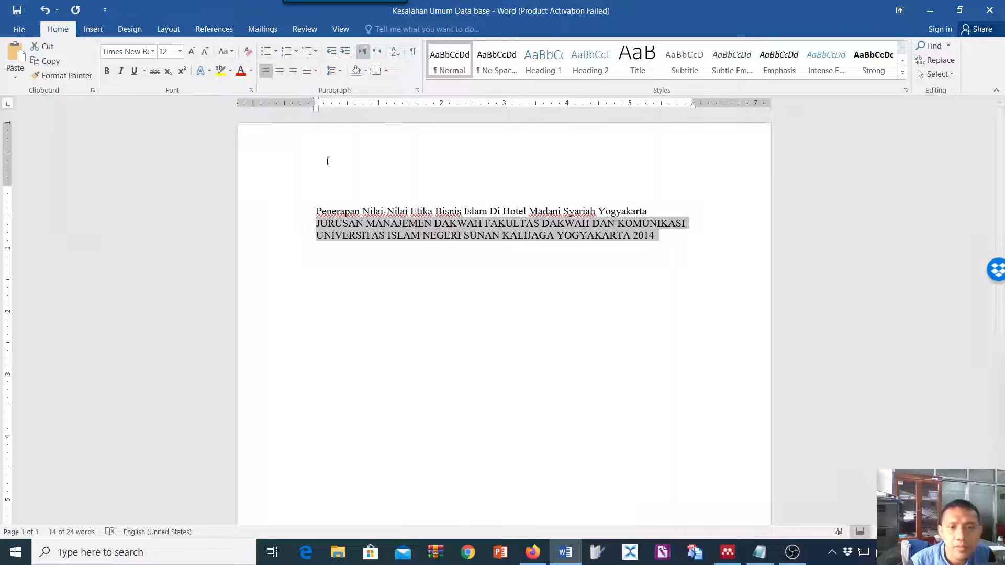
left_click(313, 234)
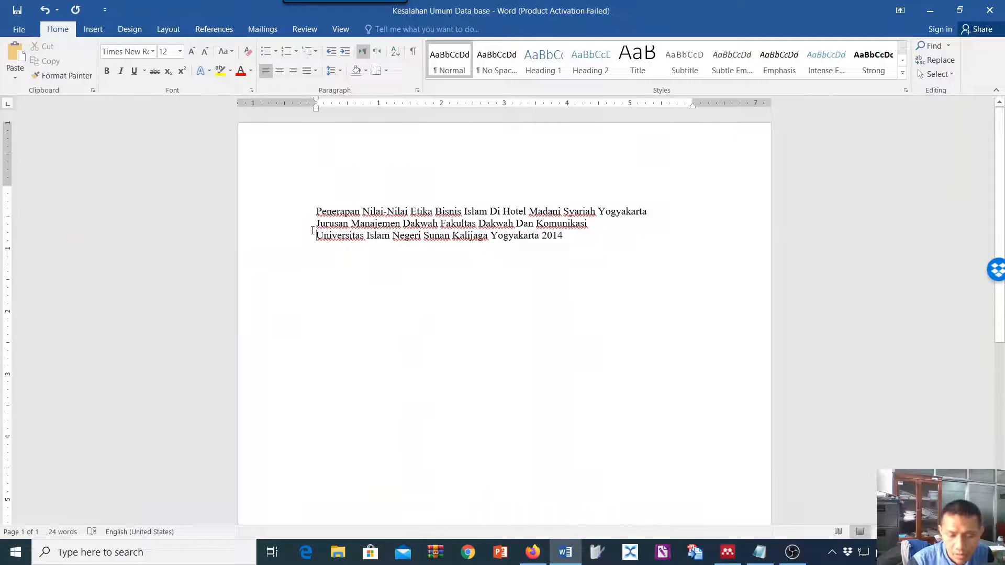
key("BackSpace")
Copy "Jurusan Manajemen Dakwah Fakultas Dakwah Dan Komunikasi" from Word and paste it as the reference's department in Mendeley
double_click(331, 224)
left_click_drag(403, 234, 589, 226)
key("ctrl+c")
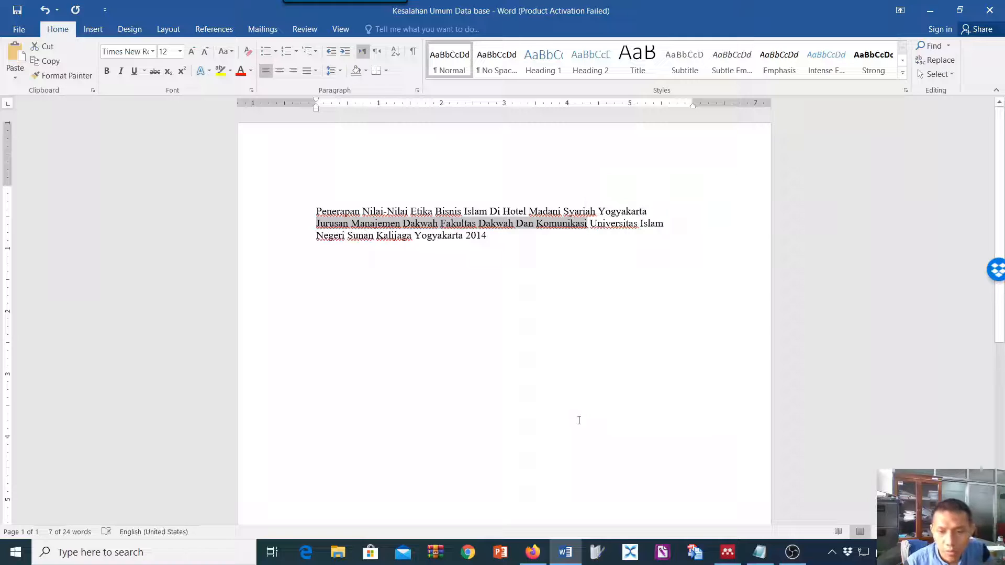
key("alt+Tab")
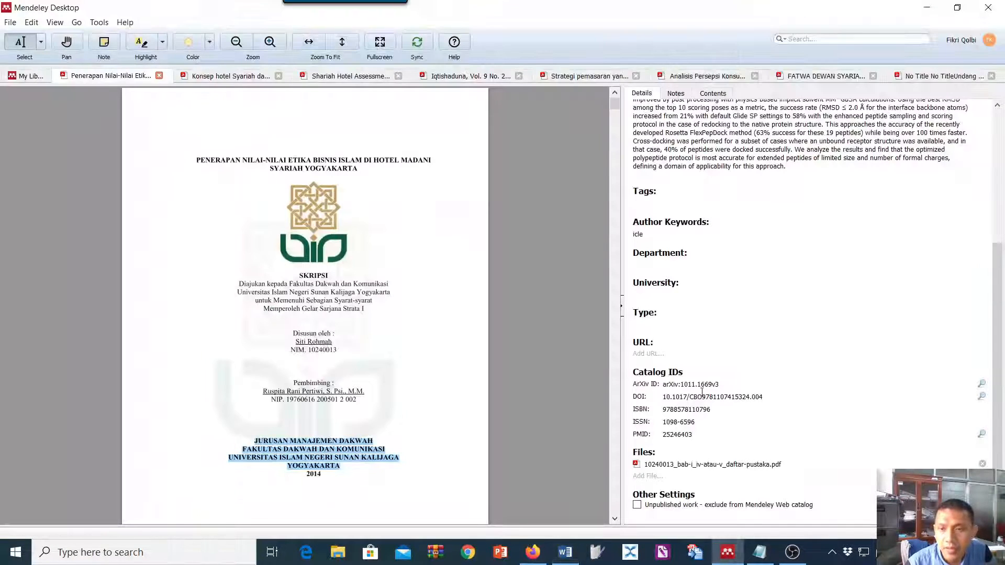
left_click(665, 264)
key("ctrl+v")
Copy the university name from Word into the reference's university field in Mendeley, trimming it to "Universitas Islam Negeri Sunan Kalijaga"
left_click(691, 293)
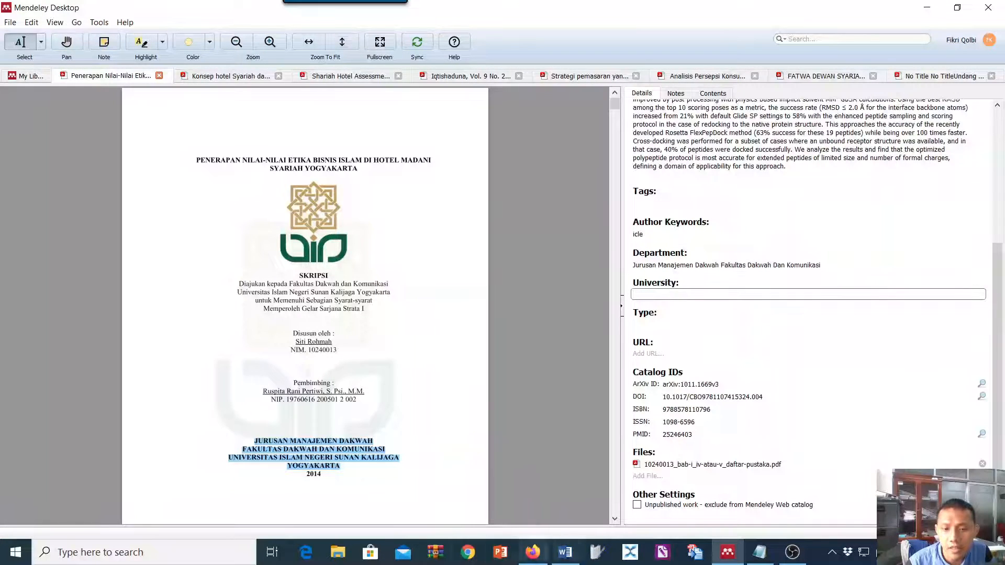
key("alt+Tab")
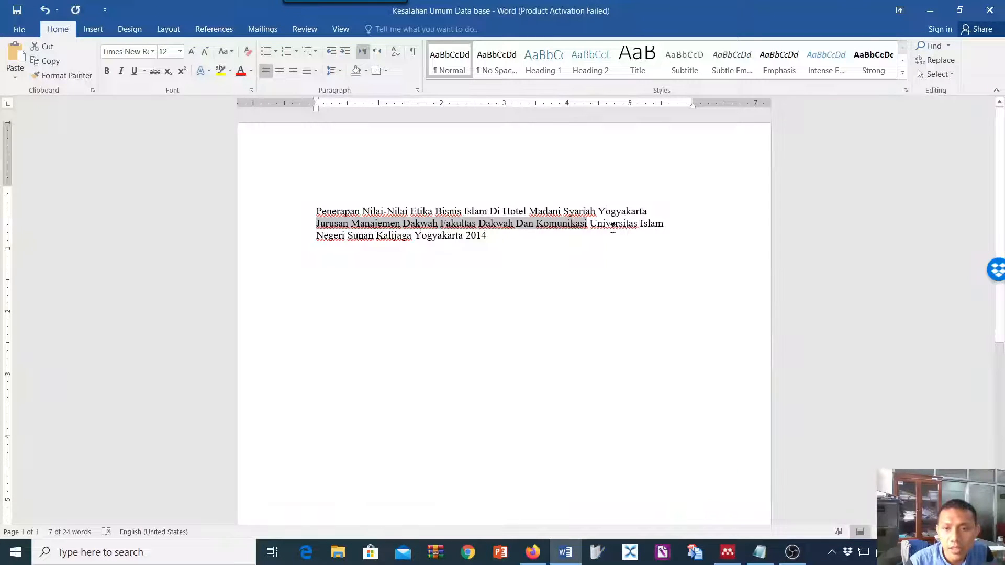
left_click_drag(590, 224, 463, 235)
key("ctrl+c")
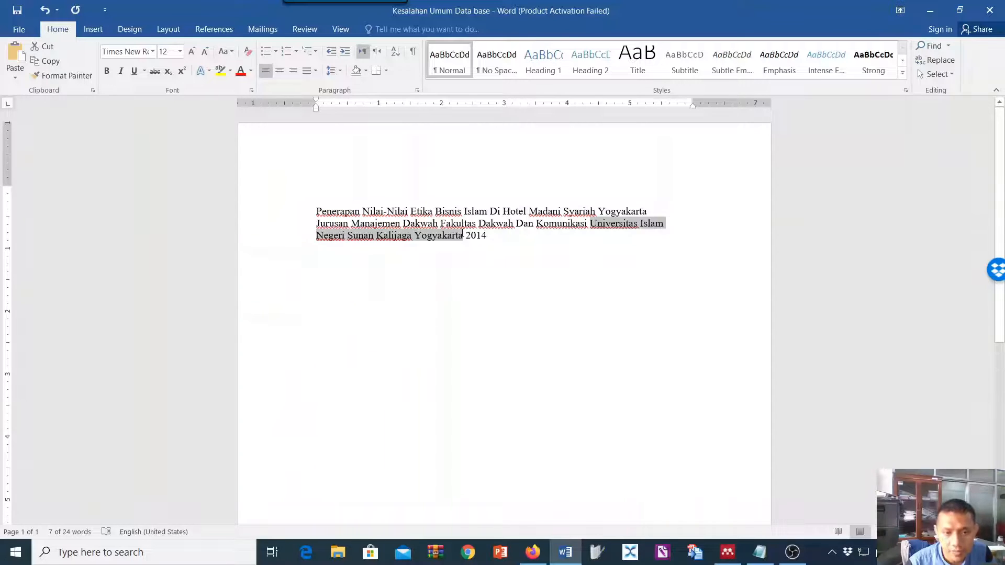
left_click(728, 552)
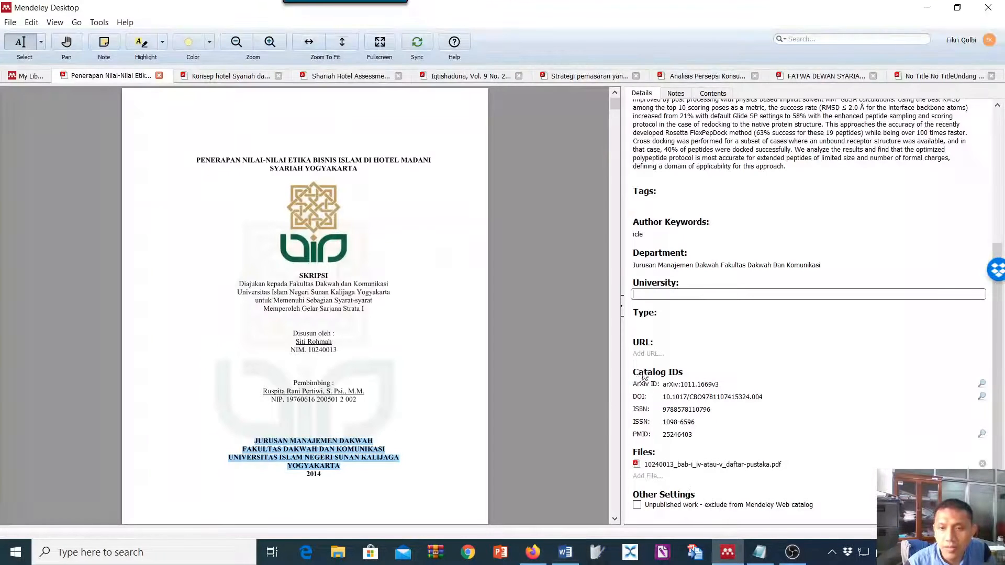
key("ctrl+v")
left_click_drag(756, 295, 805, 295)
key("BackSpace")
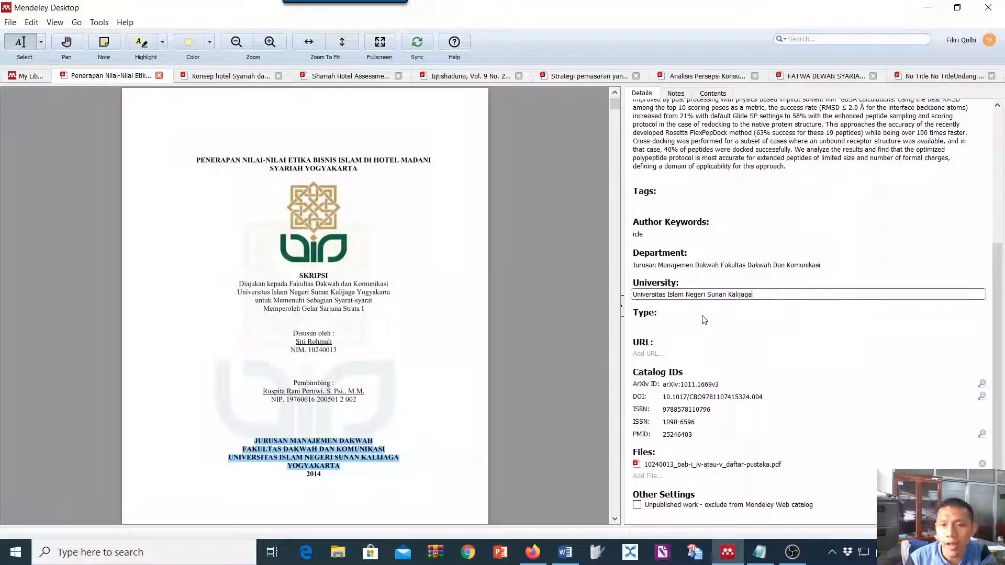
Review the corrected thesis details and its entry in the library's Tutorial Mendeley folder
scroll(768, 337, "up", 2)
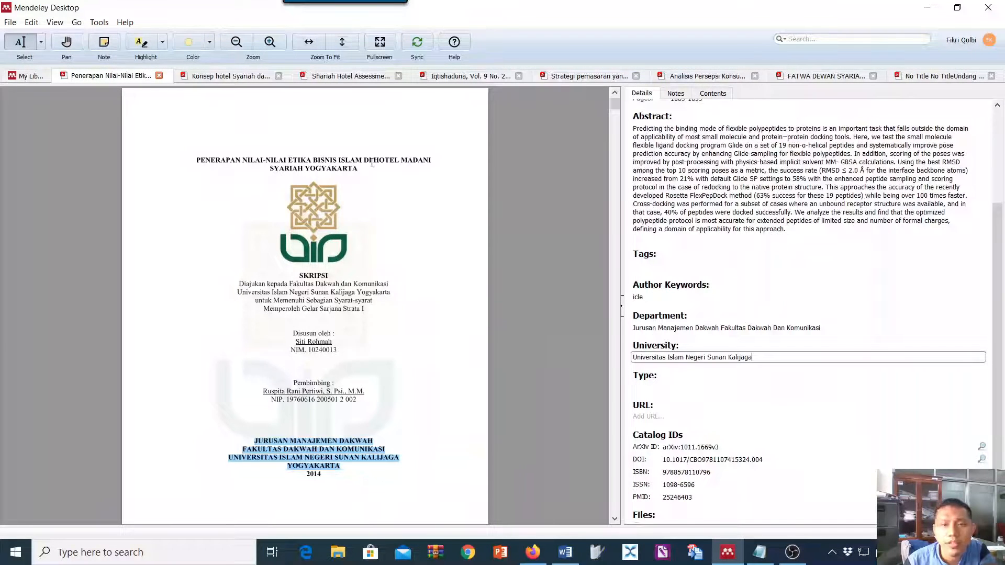
scroll(764, 341, "down", 2)
scroll(708, 305, "up", 7)
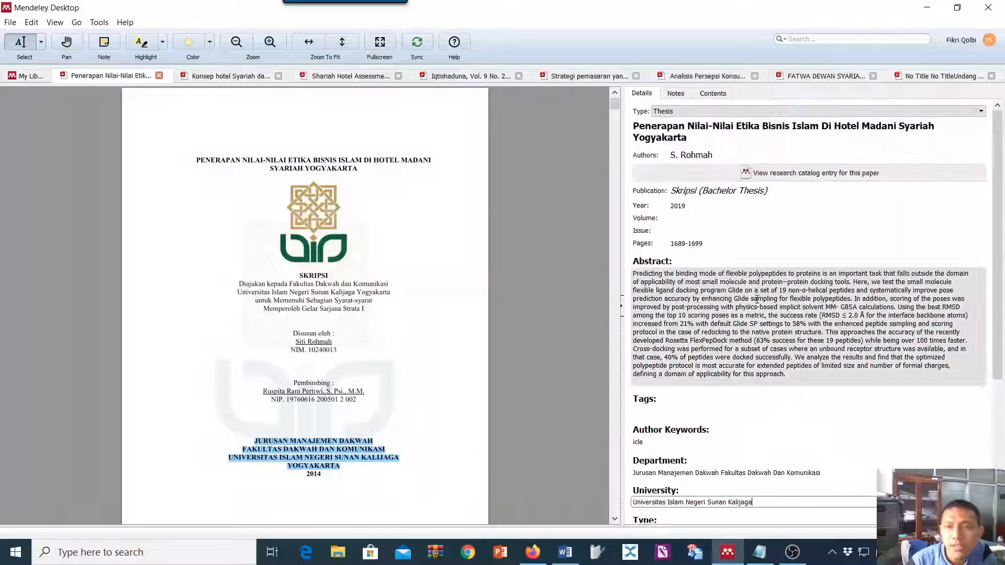
left_click(28, 78)
left_click(278, 234)
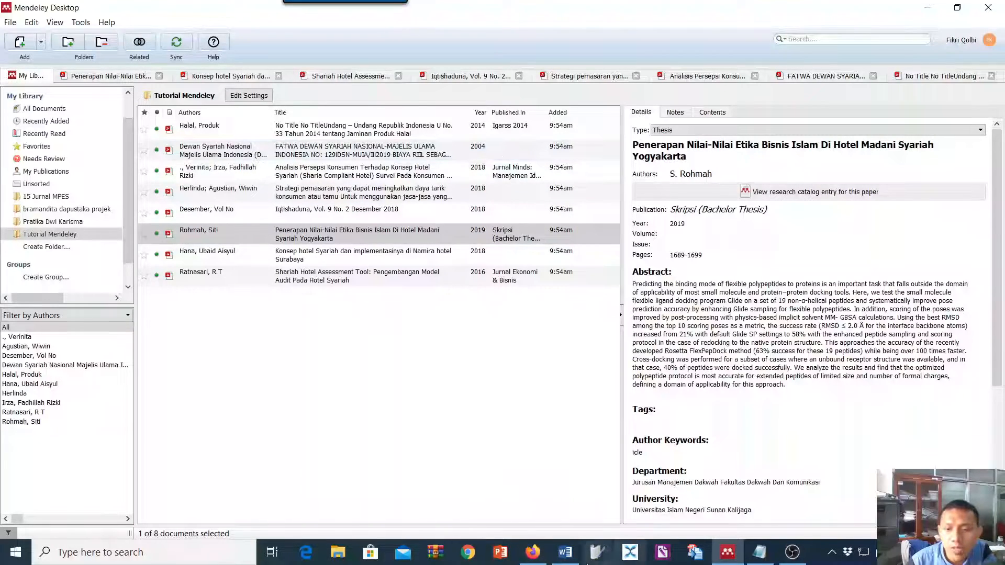
In the thesis PDF, find and copy the passage from "Untuk menghadapi persaingan" to "norma-norma yang ada" on page 7
left_click(113, 76)
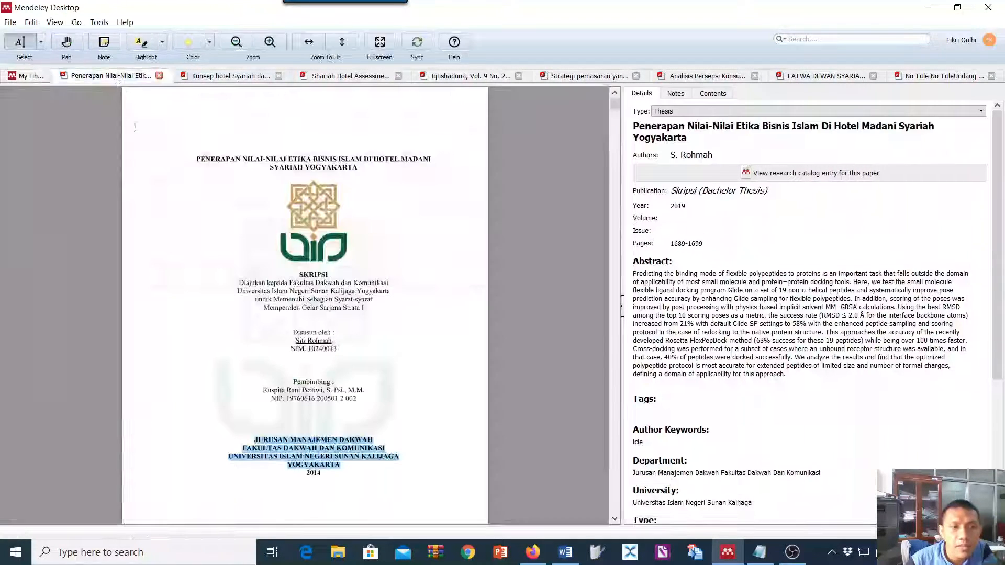
scroll(238, 311, "down", 8)
left_click_drag(615, 107, 622, 205)
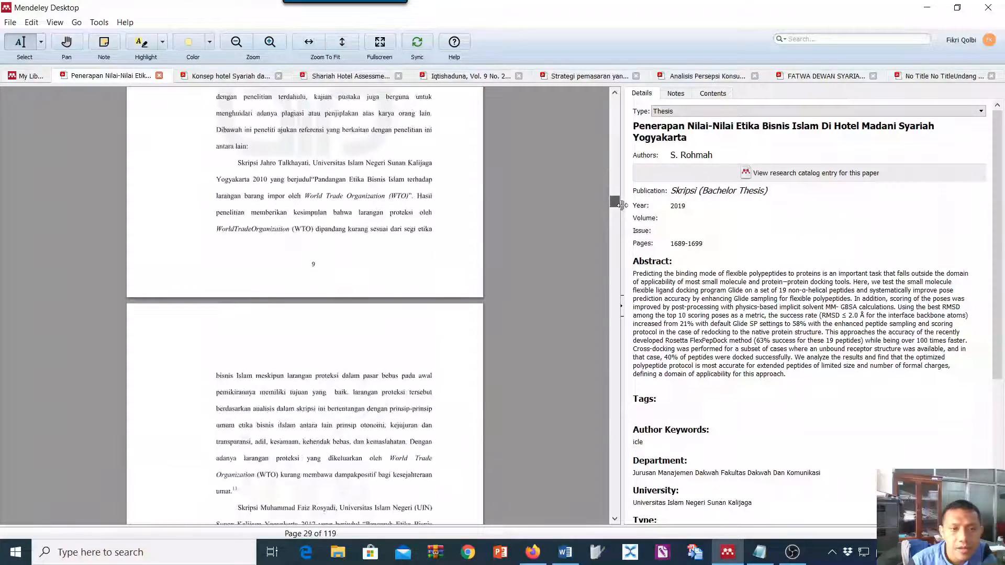
scroll(246, 155, "up", 8)
scroll(246, 155, "up", 8)
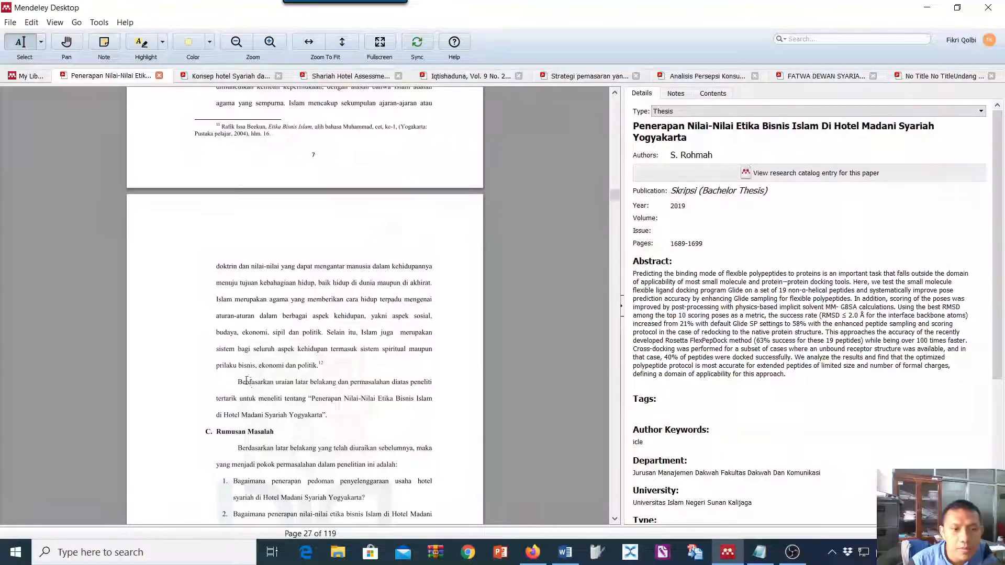
scroll(246, 382, "up", 6)
left_click_drag(238, 139, 228, 190)
key("ctrl+c")
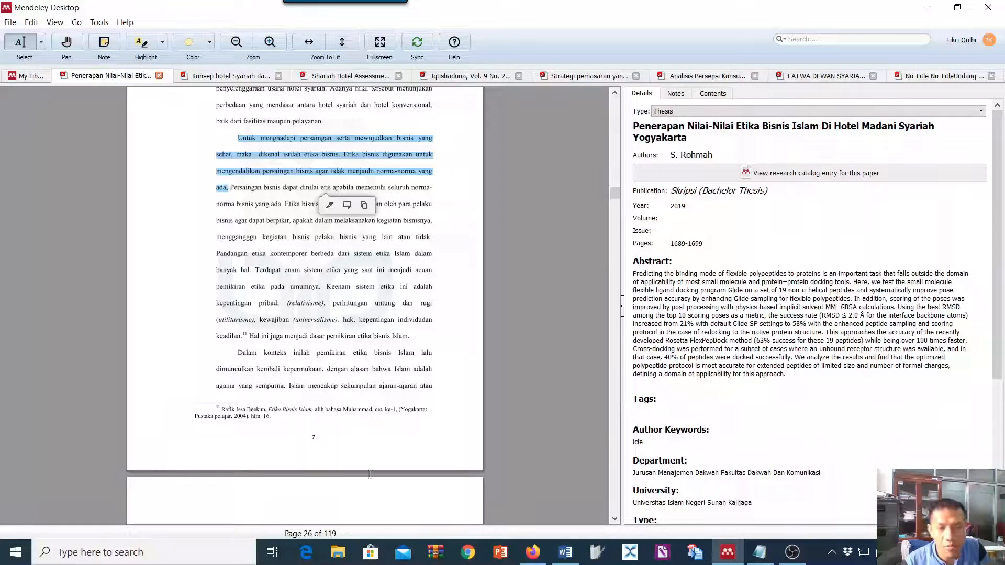
Paste the copied business ethics passage below the text in the Word document and join its broken lines
left_click(565, 552)
left_click(348, 323)
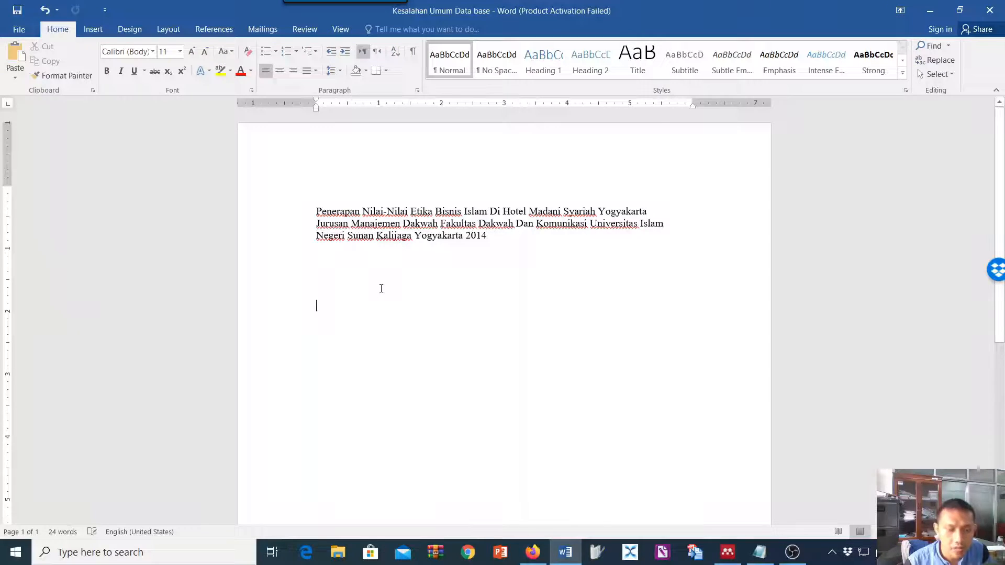
key("ctrl+v")
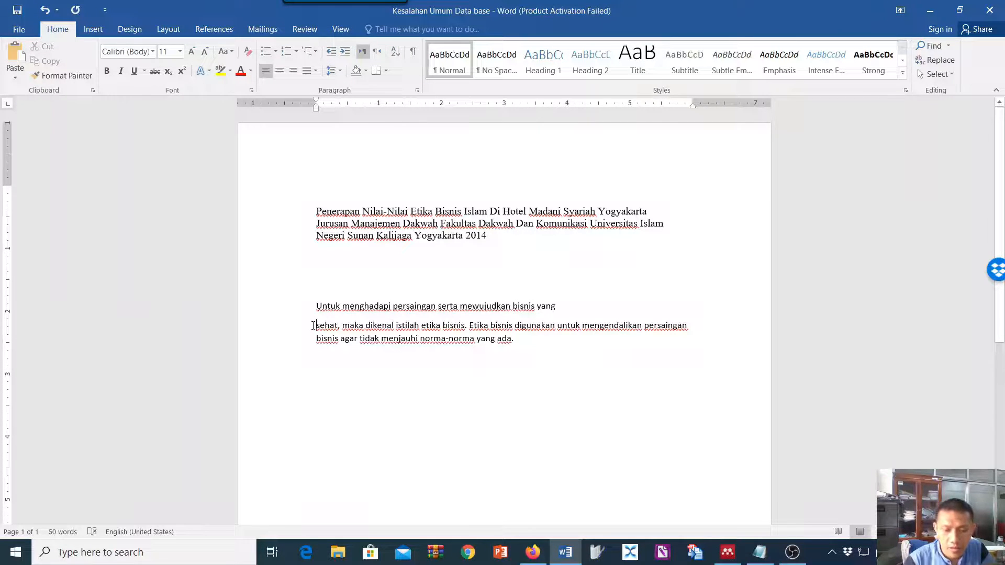
key("BackSpace")
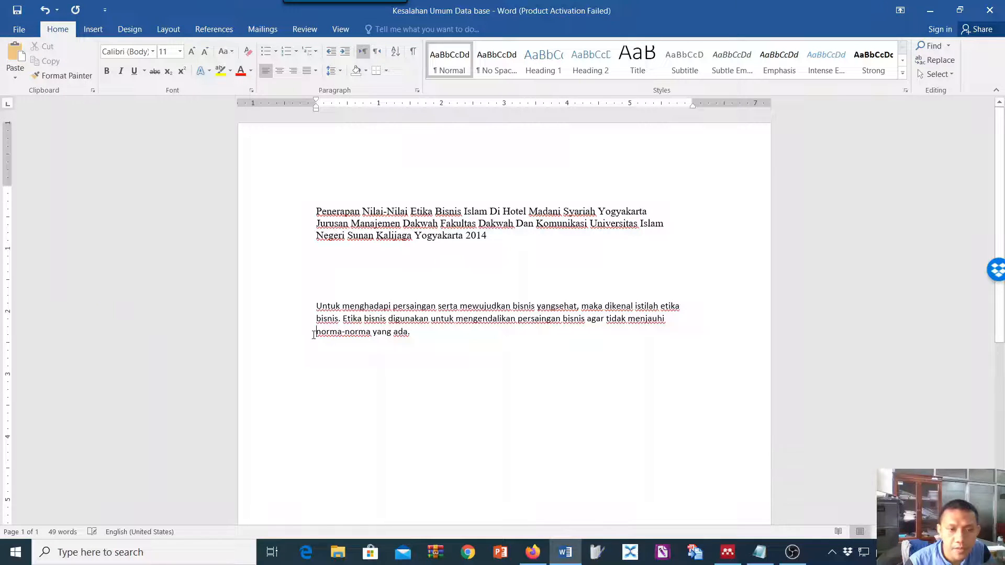
Place the text cursor before the final period of the business ethics passage and check Word's reference tools for the Mendeley plugin
left_click(410, 329)
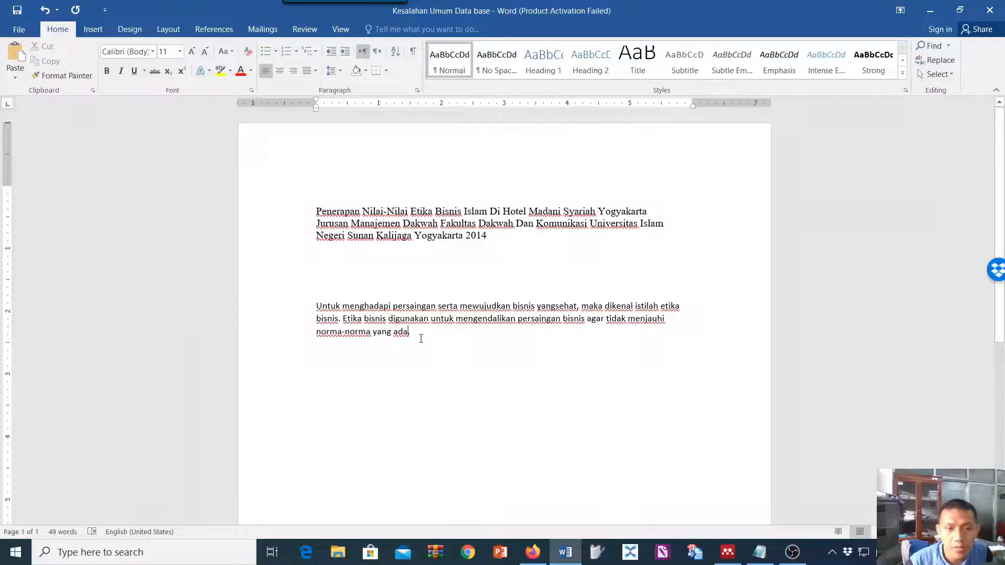
left_click(214, 32)
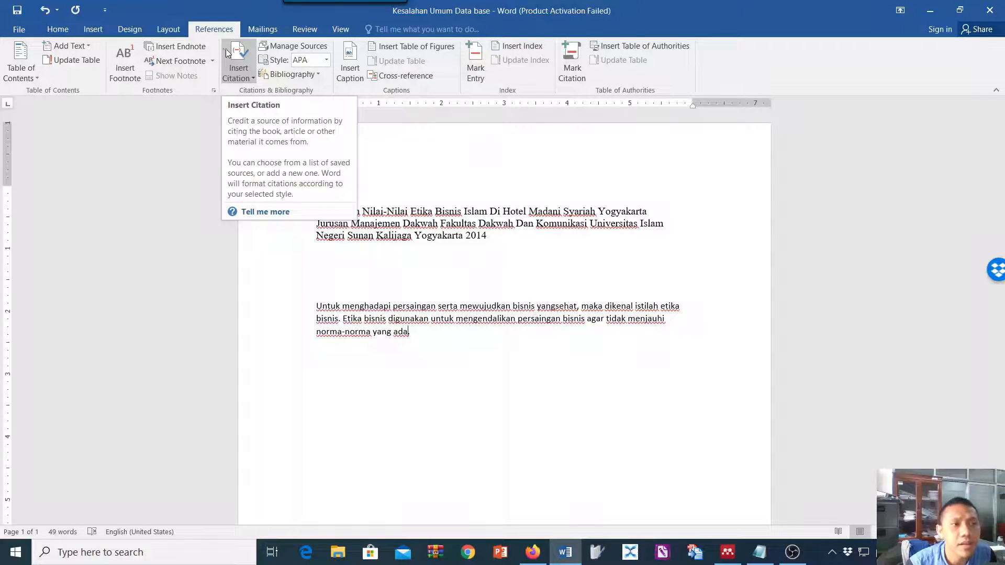
left_click(20, 29)
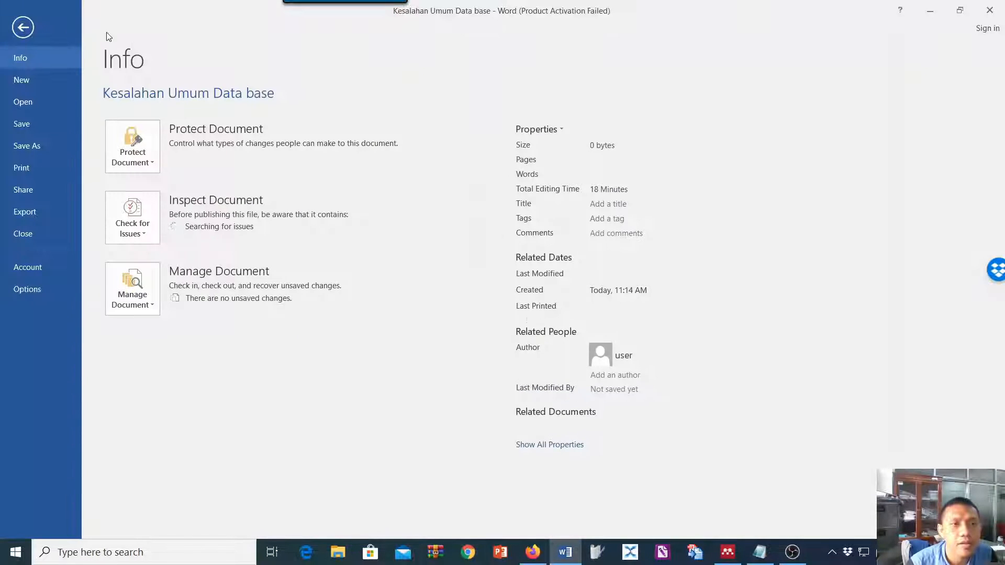
left_click(989, 9)
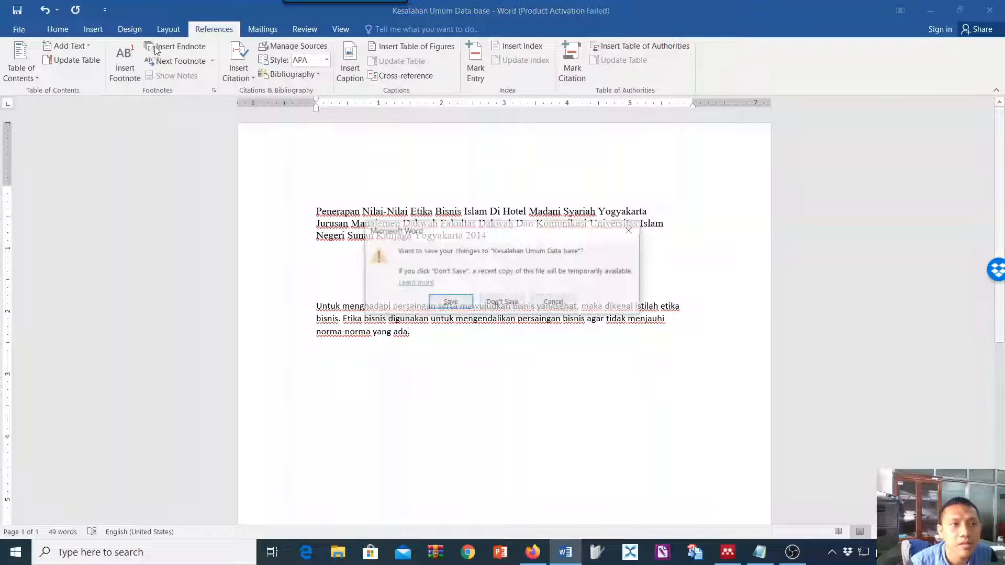
left_click(630, 230)
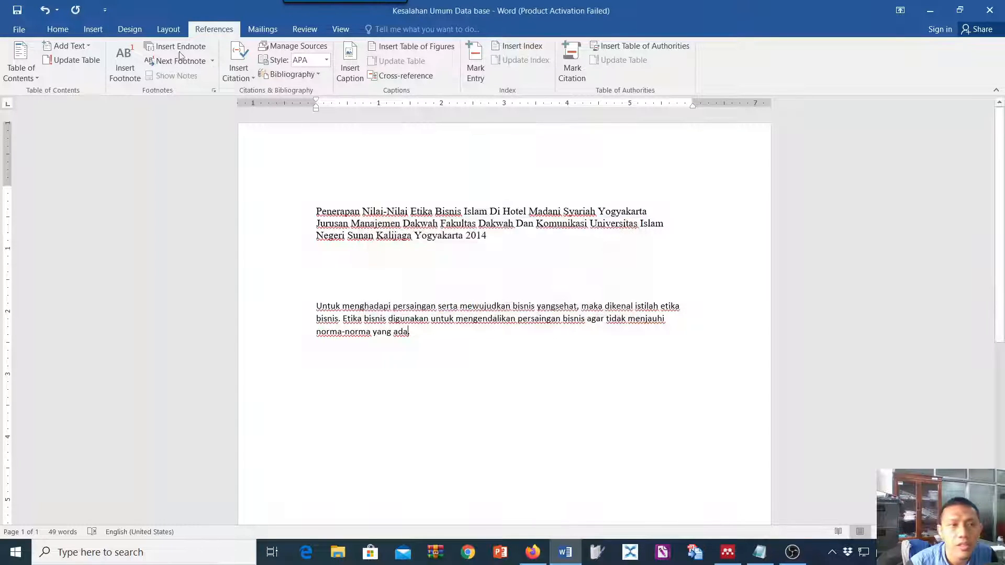
Try to load the Mendeley-1.19.4.dotm template as a Word add-in and check the reference tools for its citation commands
left_click(19, 30)
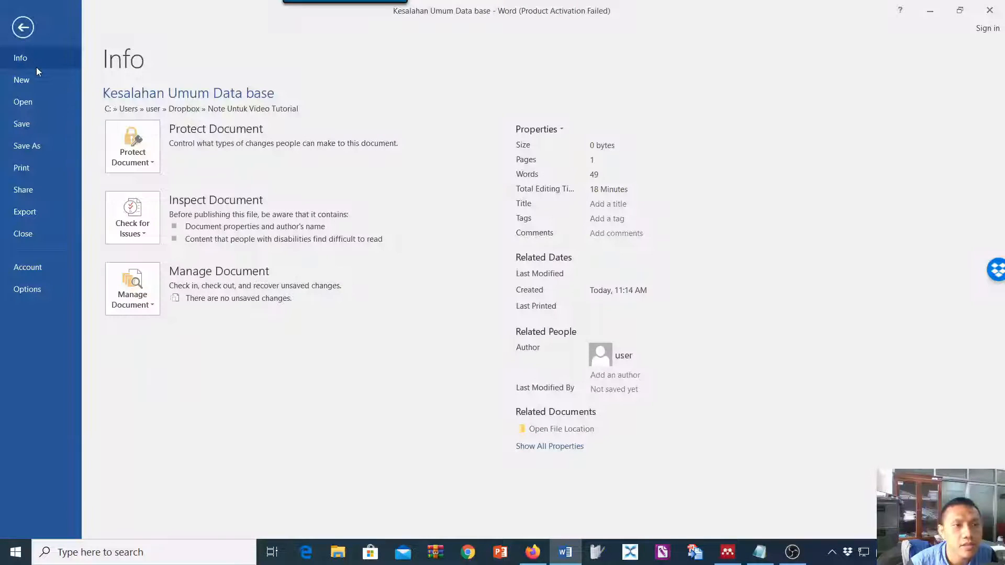
key("Escape")
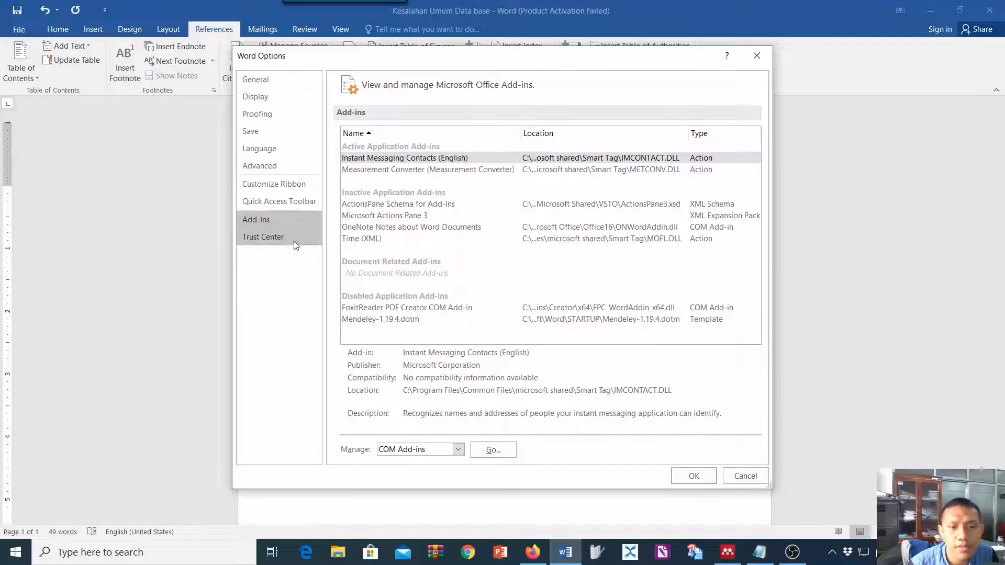
left_click(459, 454)
left_click(413, 384)
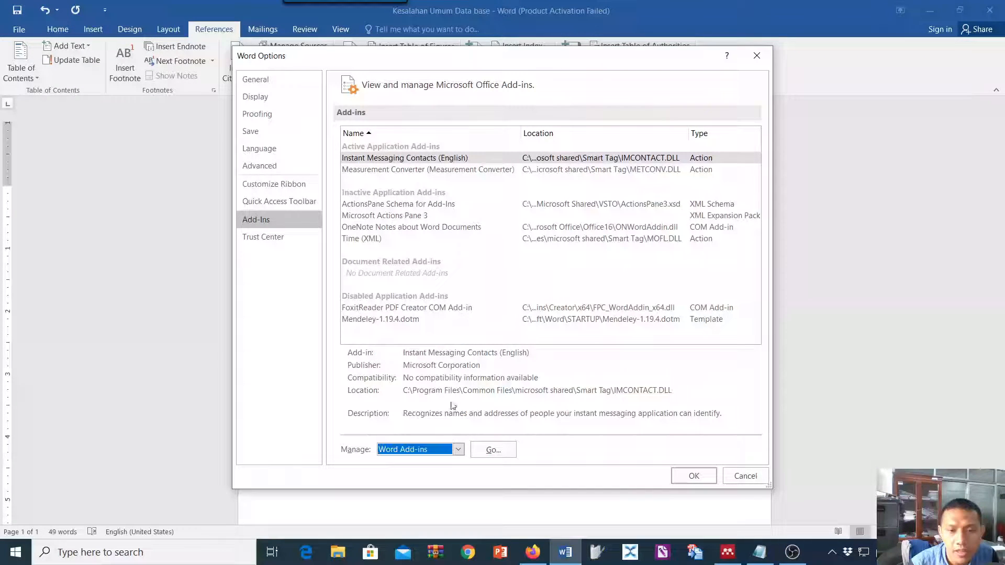
left_click(487, 452)
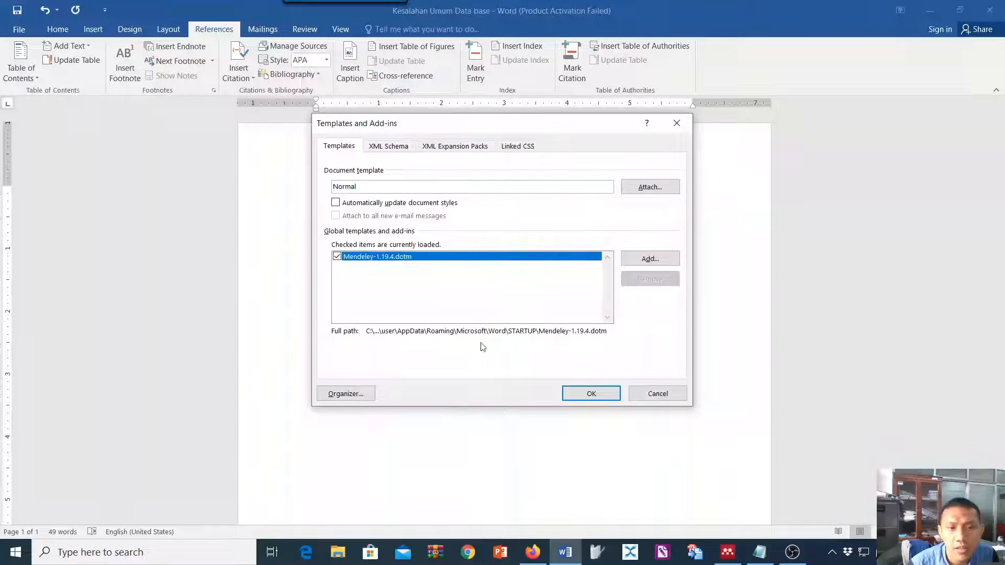
left_click(589, 394)
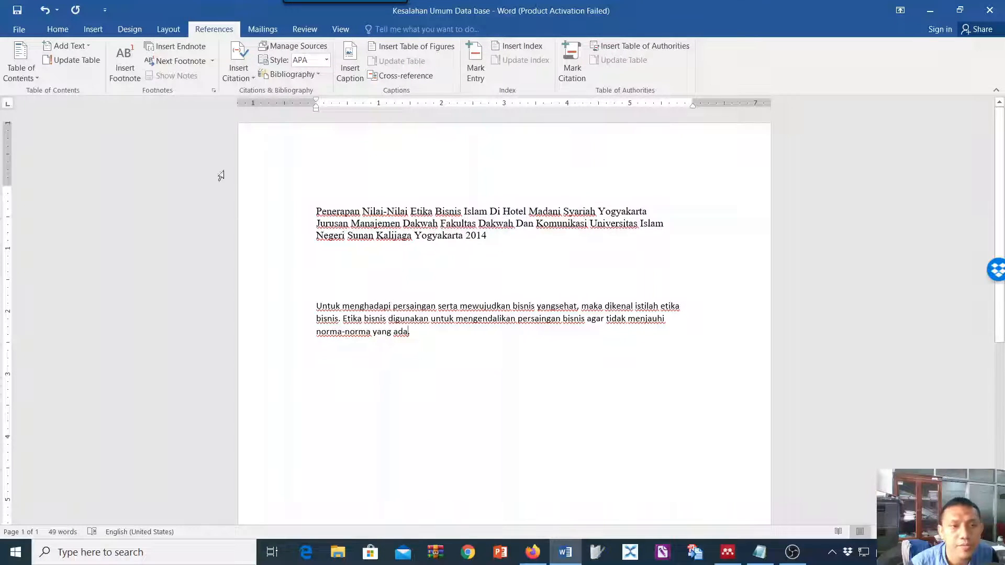
left_click(69, 31)
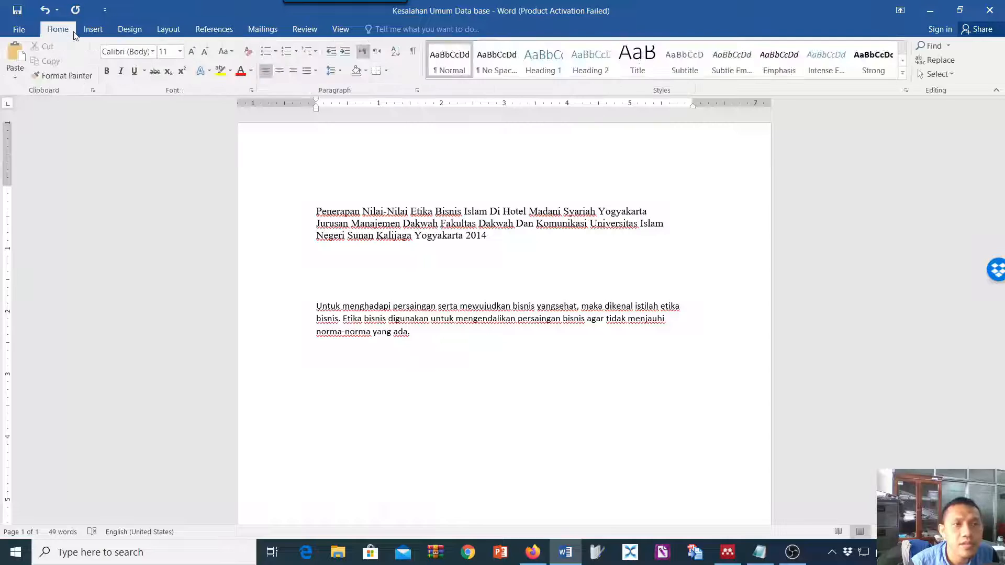
left_click(204, 32)
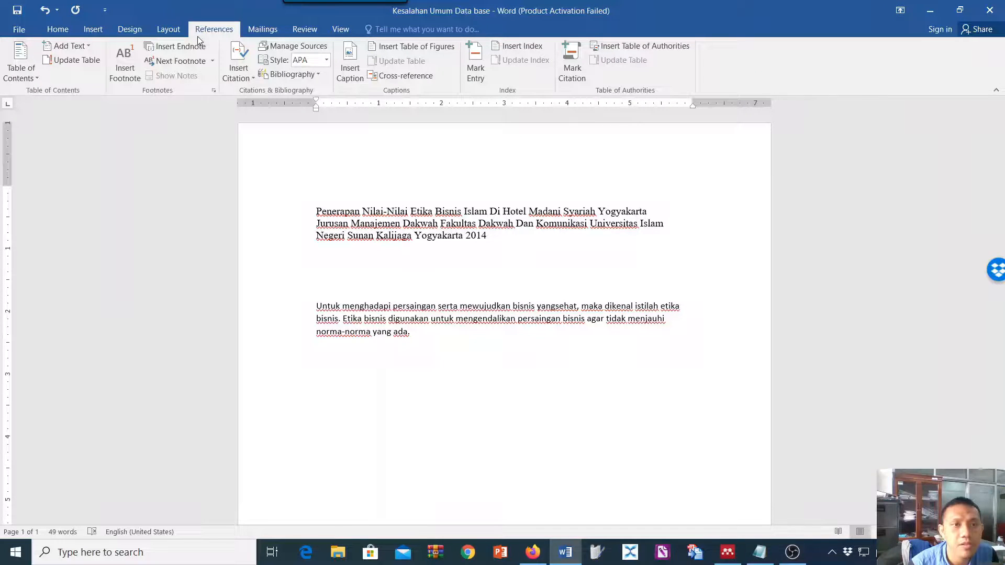
left_click(53, 35)
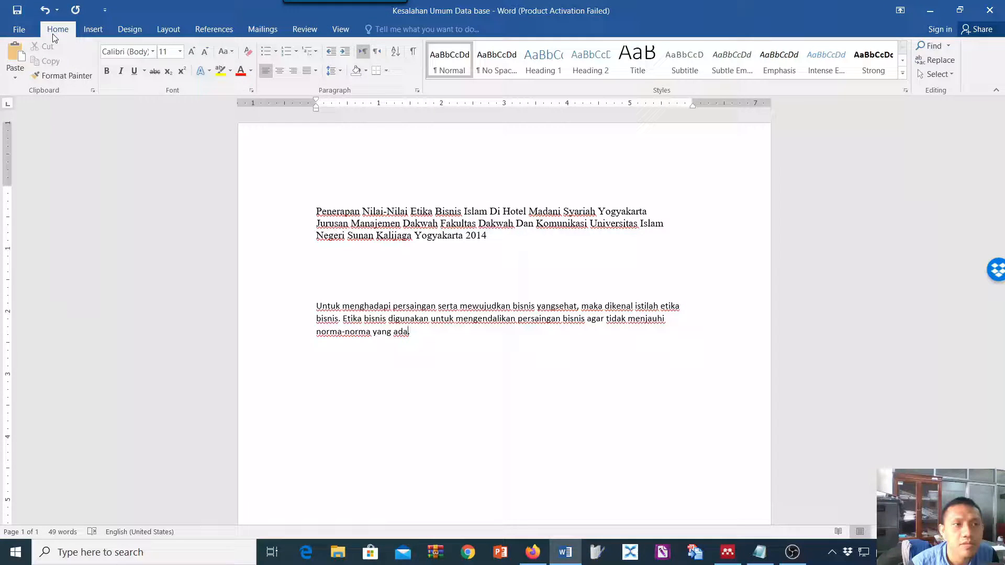
left_click(24, 33)
left_click(41, 290)
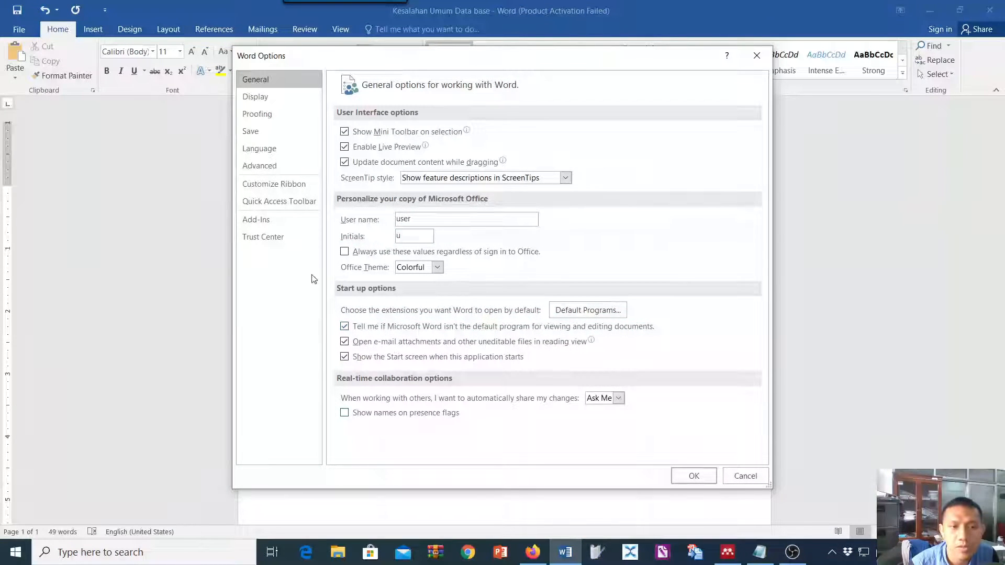
left_click(278, 219)
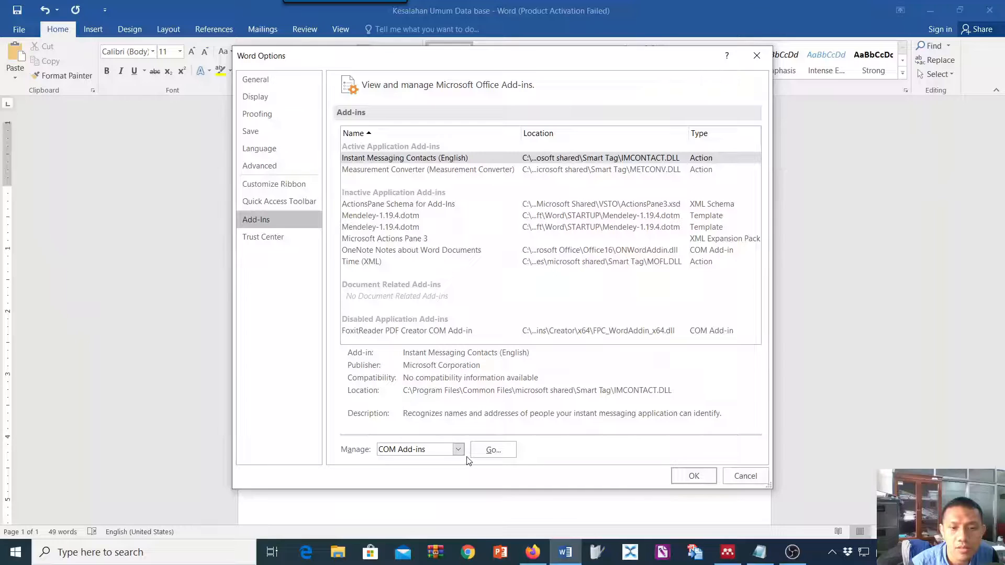
left_click(483, 450)
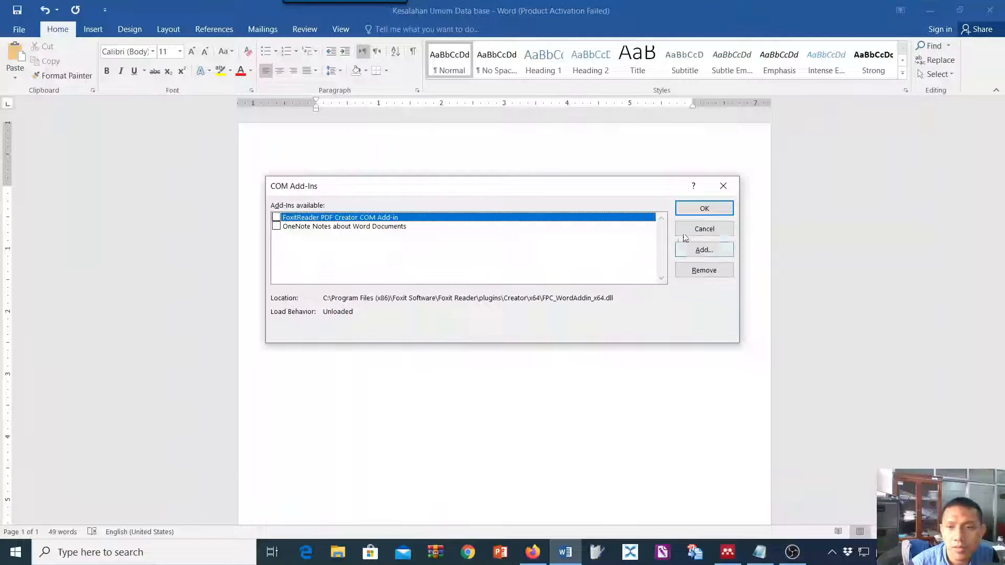
left_click(723, 185)
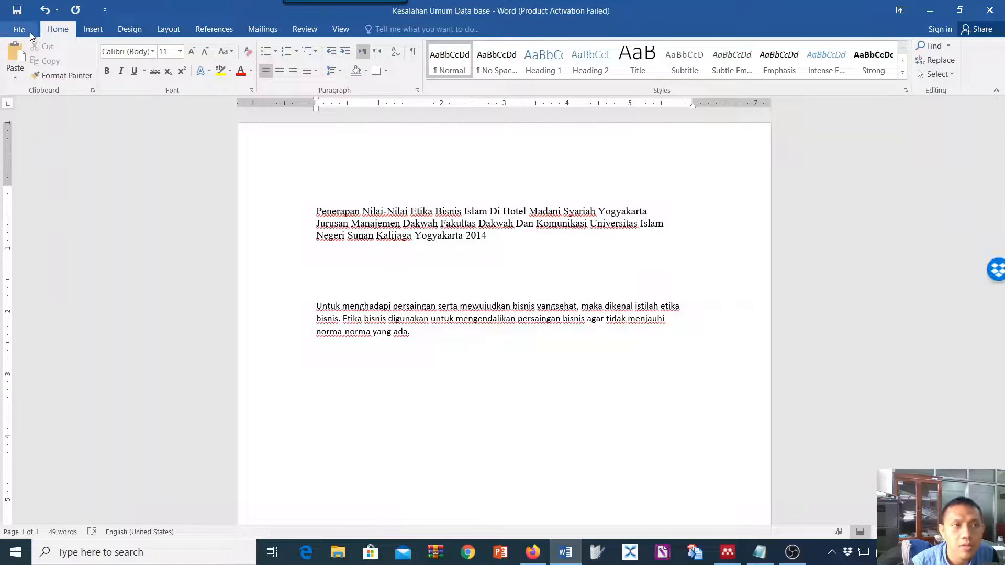
Load the Mendeley-1.19.4.dotm global template through Word's add-in options and agree to open it despite the earlier error
left_click(21, 30)
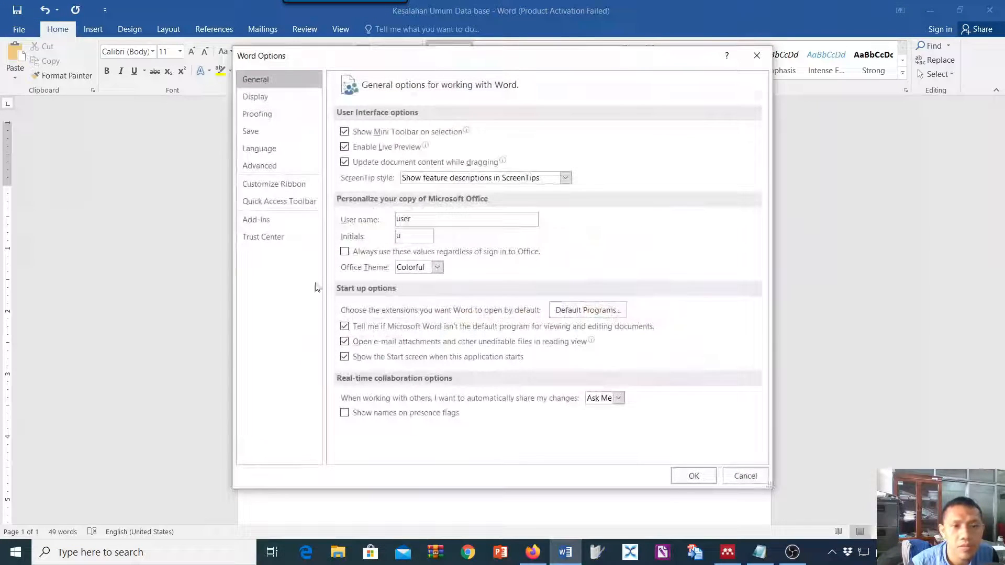
left_click(273, 220)
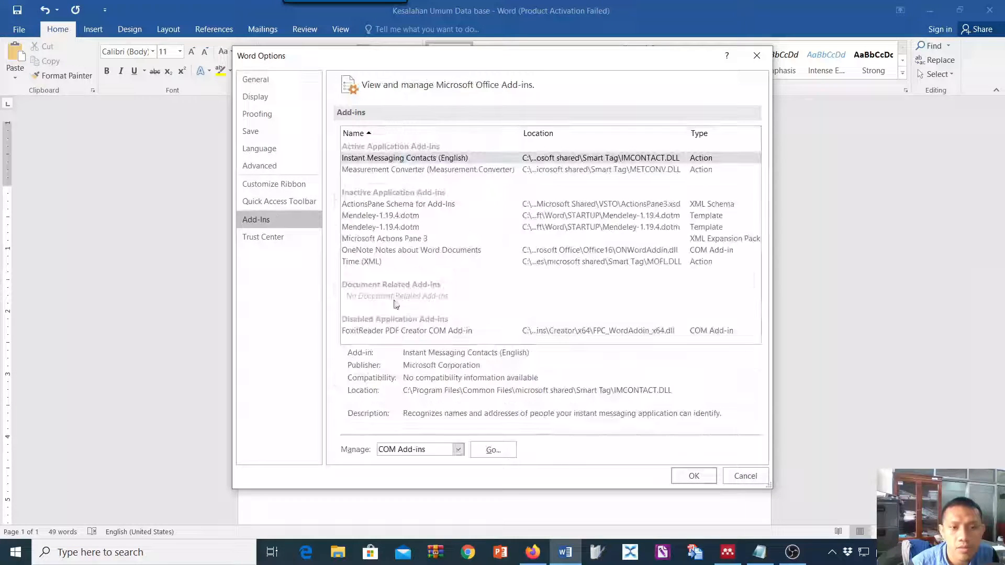
left_click(458, 449)
left_click(423, 390)
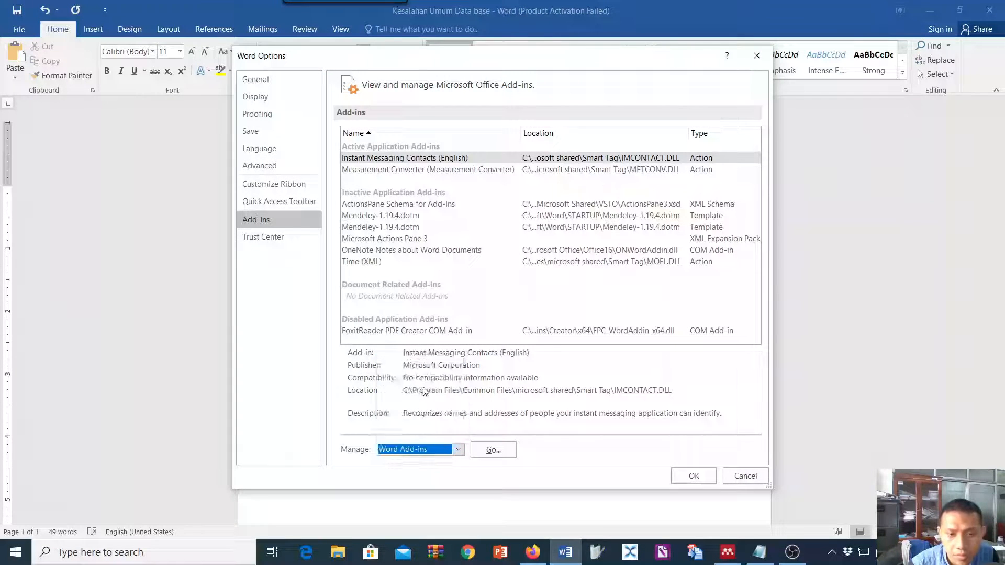
left_click(493, 450)
left_click(337, 256)
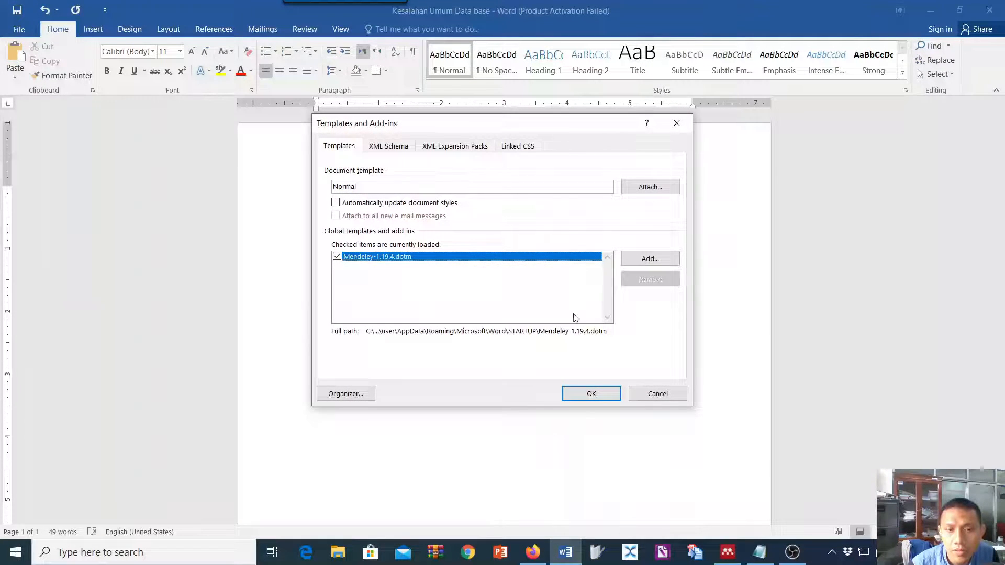
left_click(587, 394)
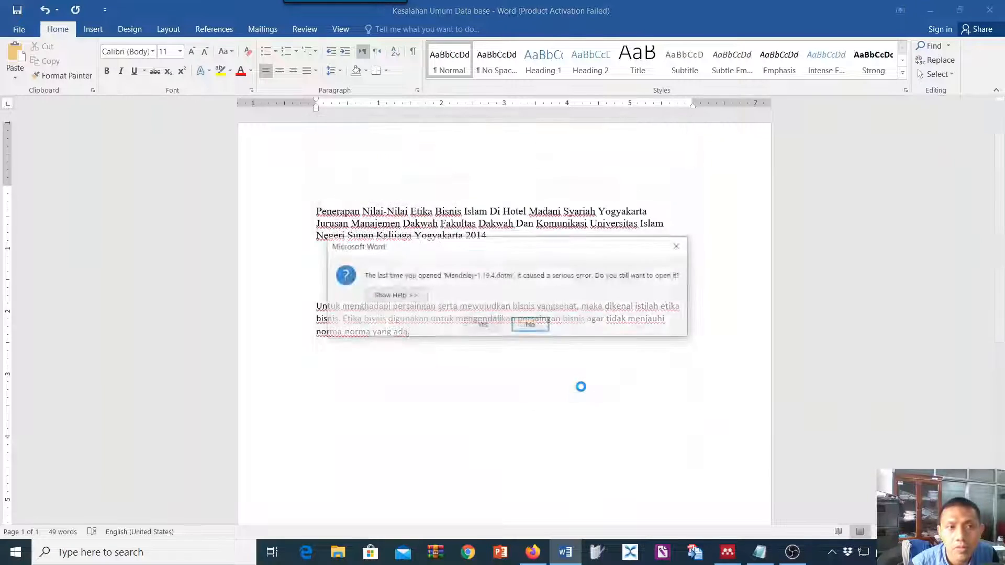
left_click(485, 326)
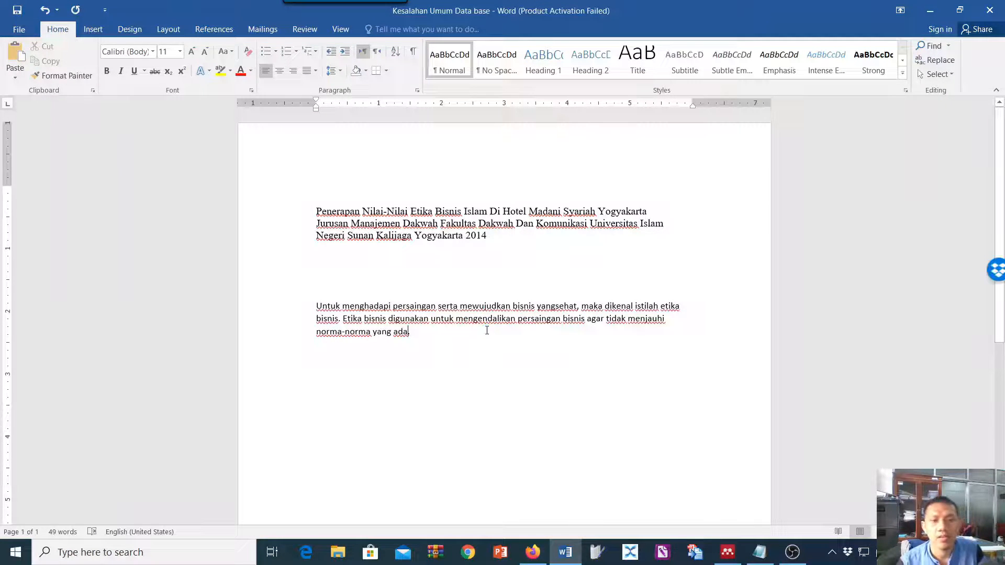
Insert a Mendeley citation of the selected "Penerapan Nilai-Nilai Etika Bisnis Islam" thesis before the passage's final period, separated by a space
left_click(212, 29)
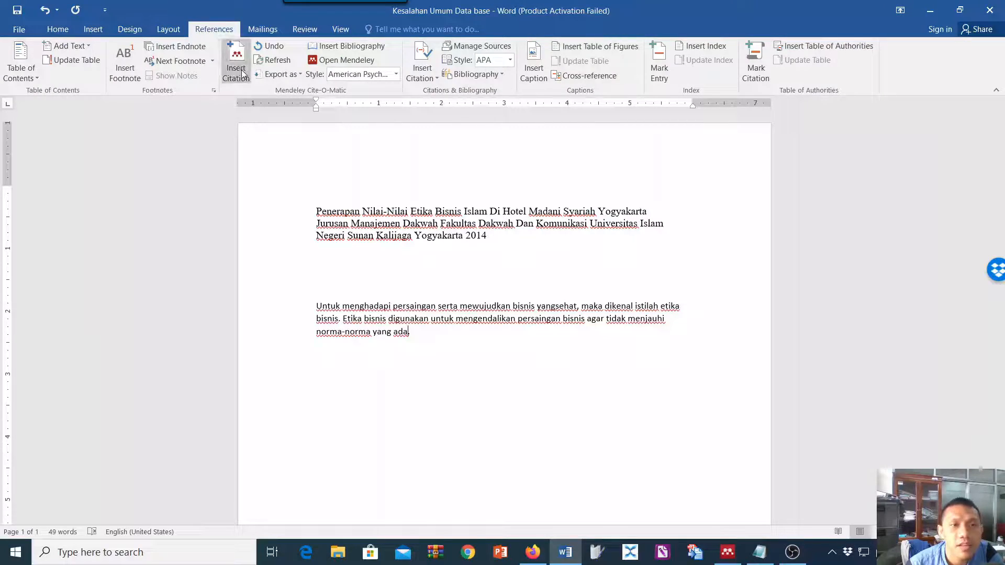
left_click(482, 374)
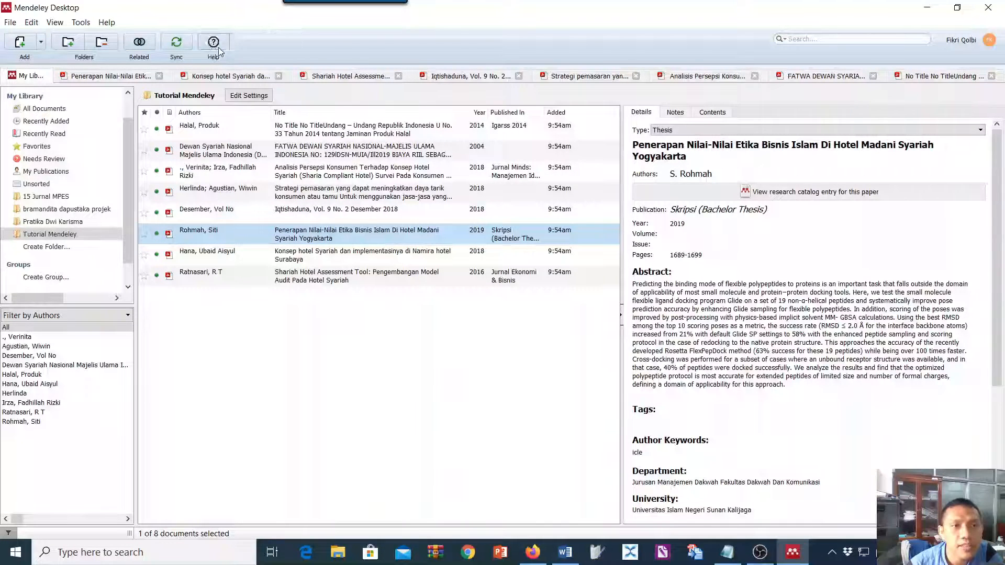
left_click(215, 43)
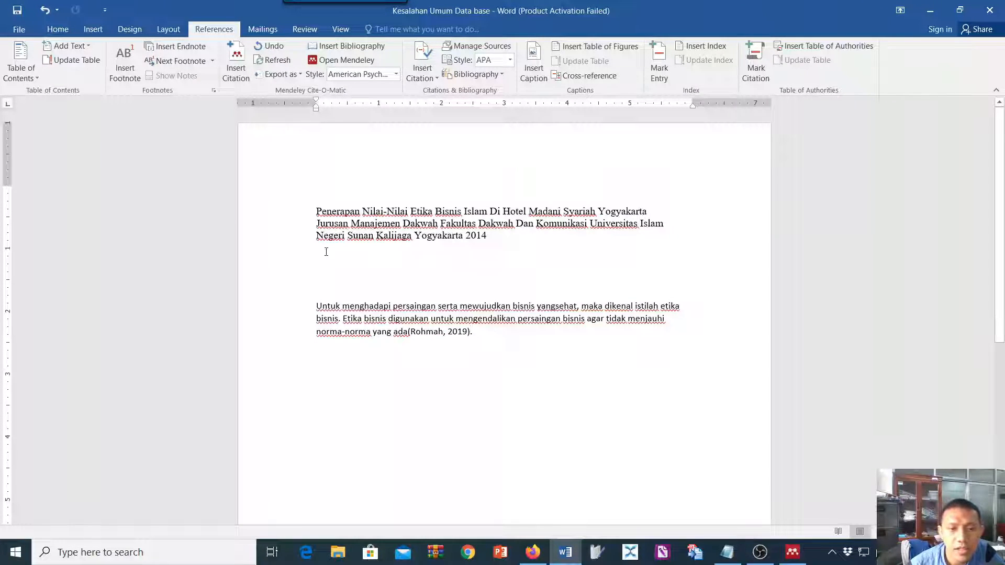
left_click(409, 333)
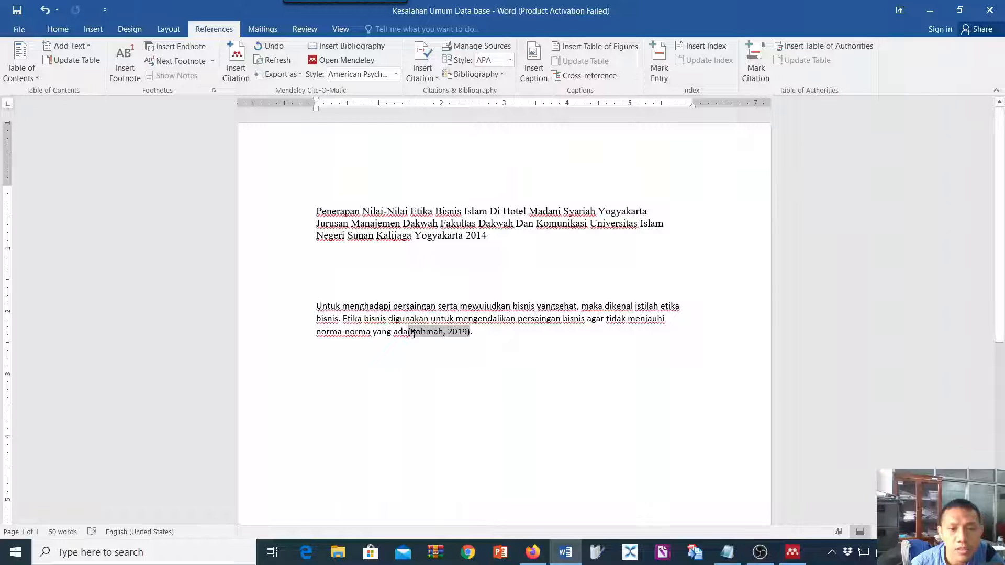
Add the heading "Daftar pustaka" below the cited passage and insert the Mendeley bibliography under it
key("End")
key("Return")
type("FD")
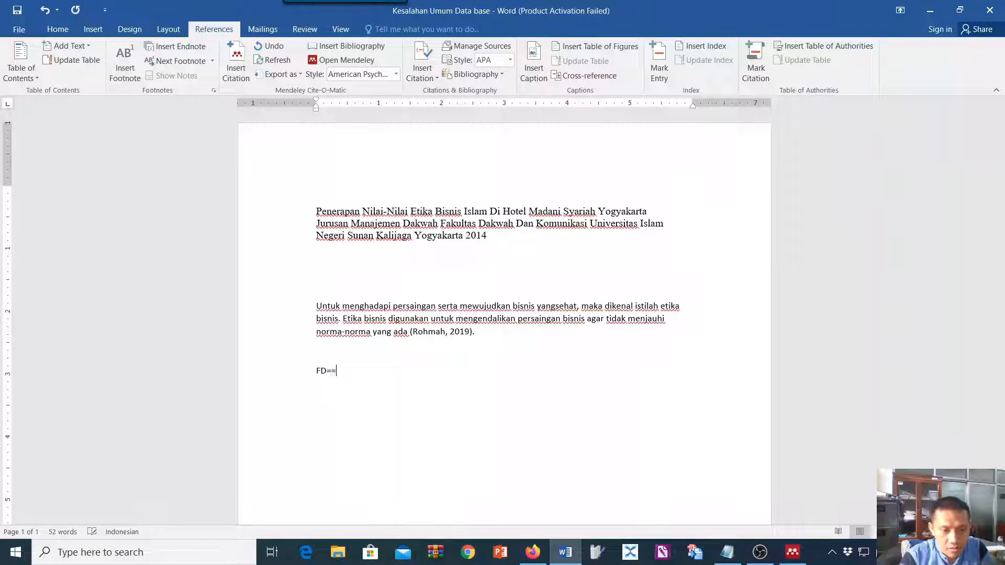
key("BackSpace")
key("BackSpace")
key("BackSpace")
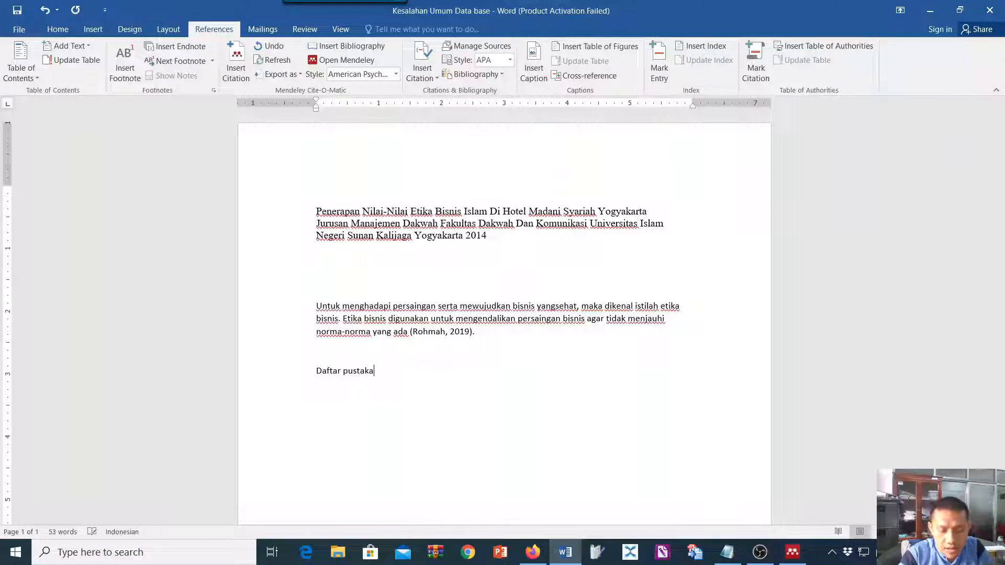
left_click(347, 46)
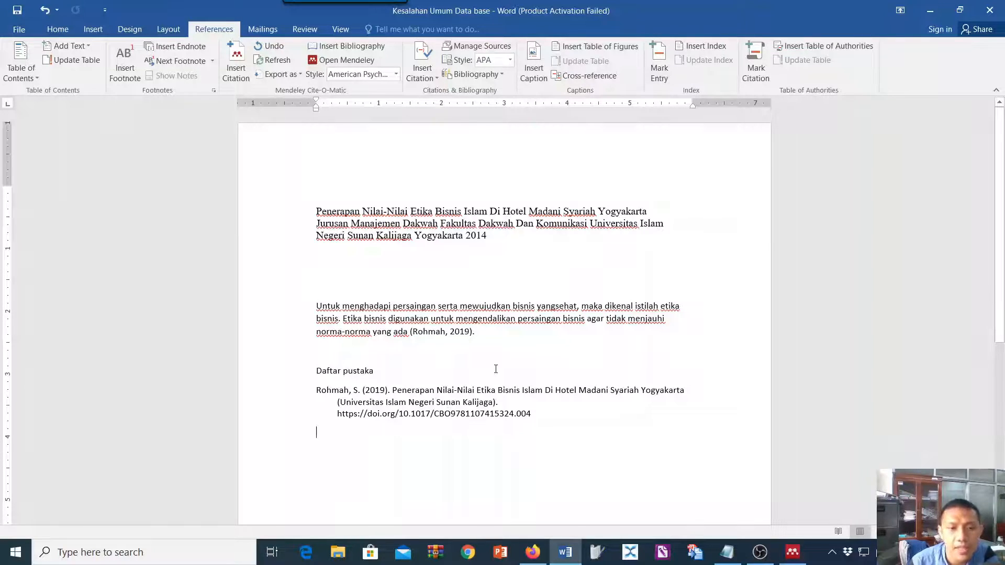
Switch to Mendeley and change the reference type of "Konsep hotel Syariah dan implementasinya di Namira hotel Surabaya" to Thesis
left_click(532, 552)
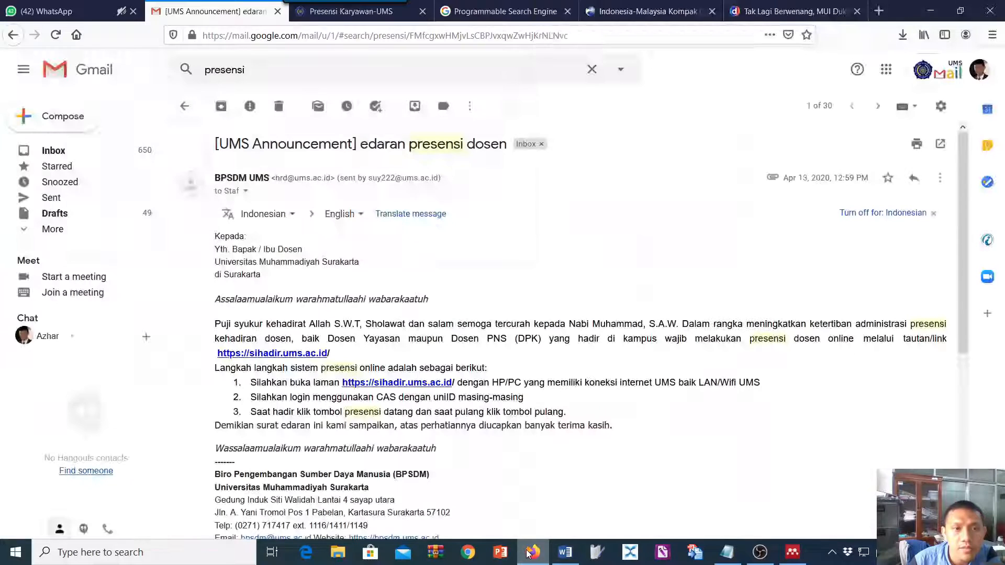
left_click(565, 552)
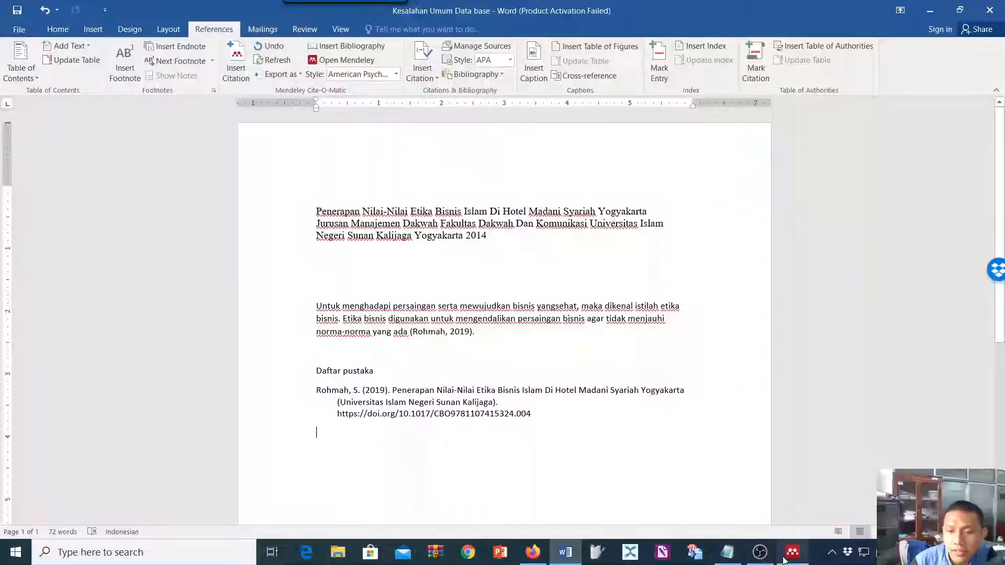
left_click(785, 557)
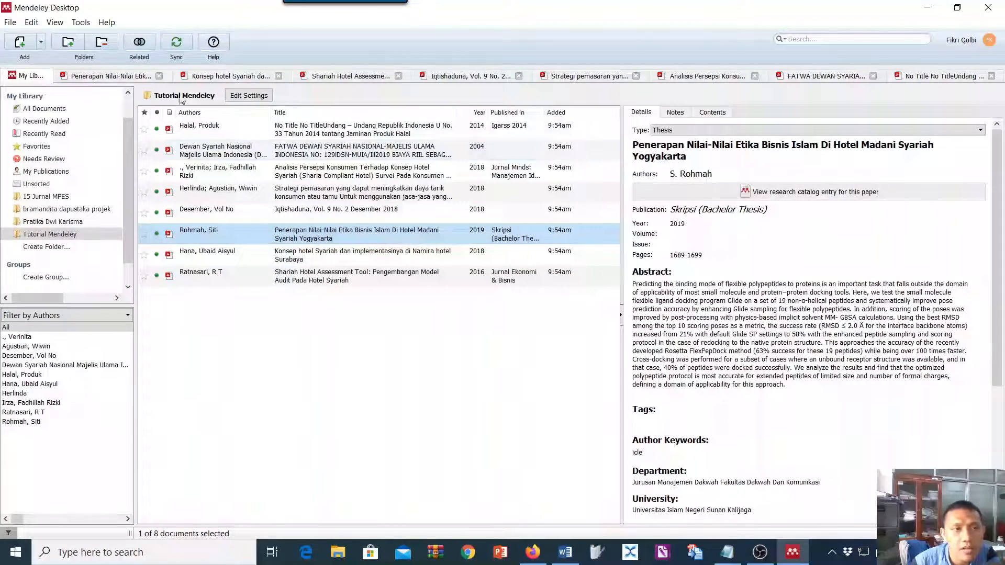
left_click(230, 76)
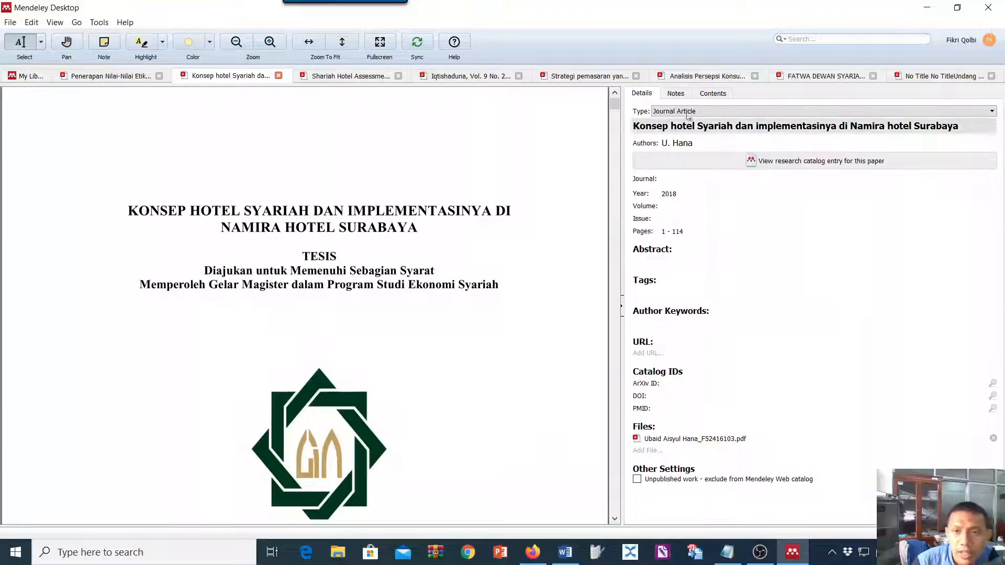
left_click(668, 111)
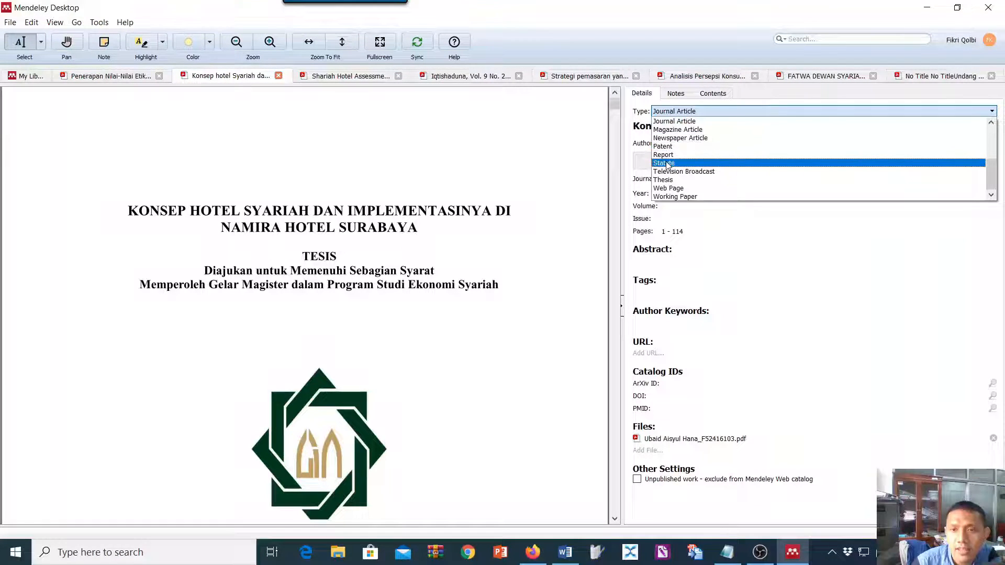
left_click(669, 179)
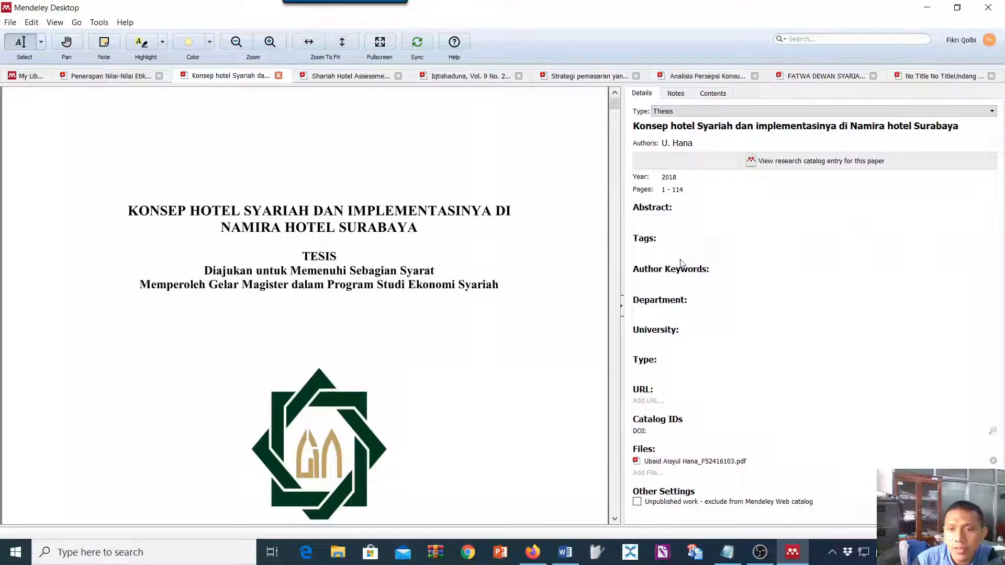
Copy "UNIVERSITAS ISLAM NEGERI SUNAN AMPEL SURABAYA" from the thesis cover page into the reference's University field
left_click(675, 317)
scroll(382, 359, "down", 8)
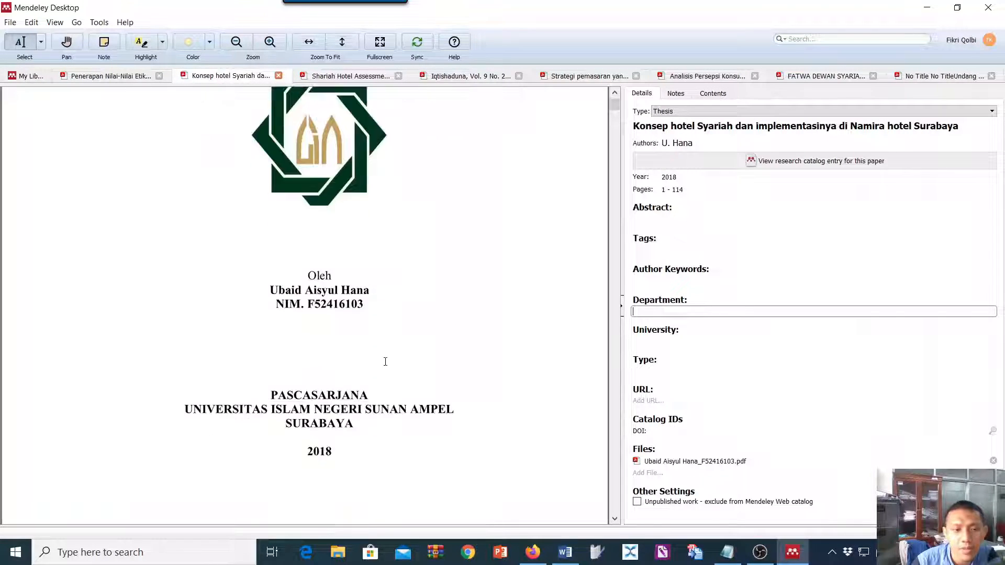
left_click_drag(274, 270, 449, 294)
left_click(445, 313)
left_click(206, 289)
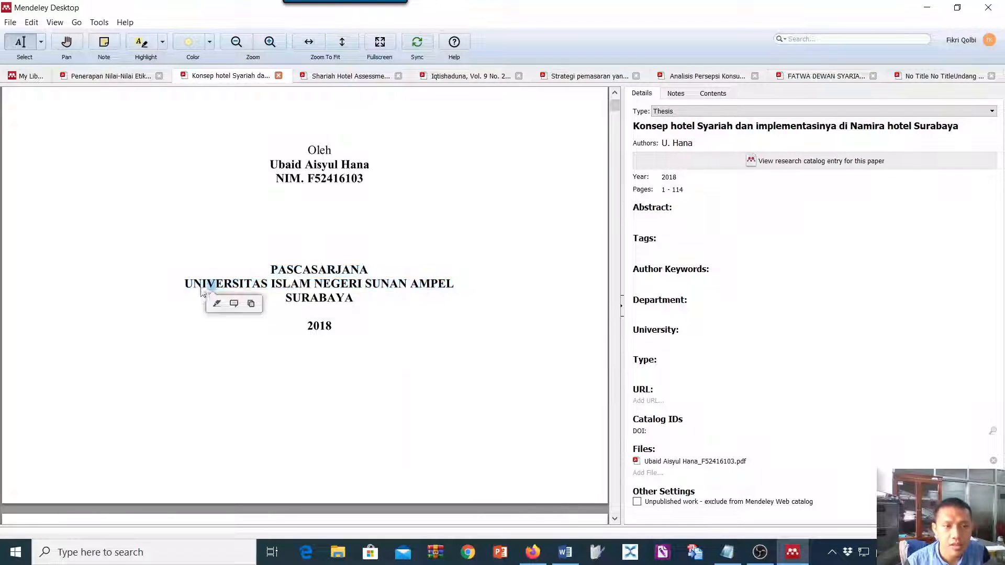
left_click_drag(185, 285, 355, 304)
key("ctrl+c")
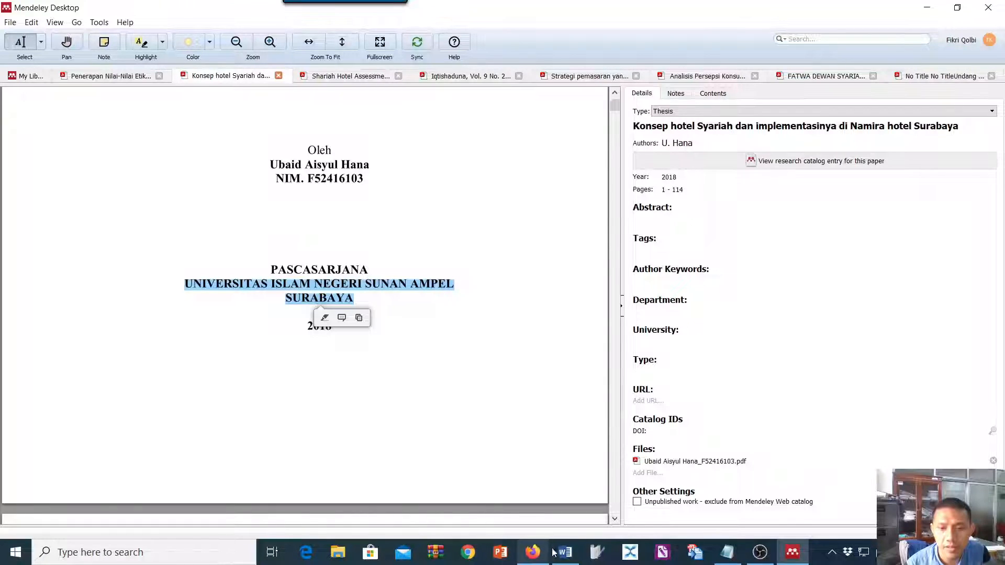
left_click(683, 339)
key("ctrl+v")
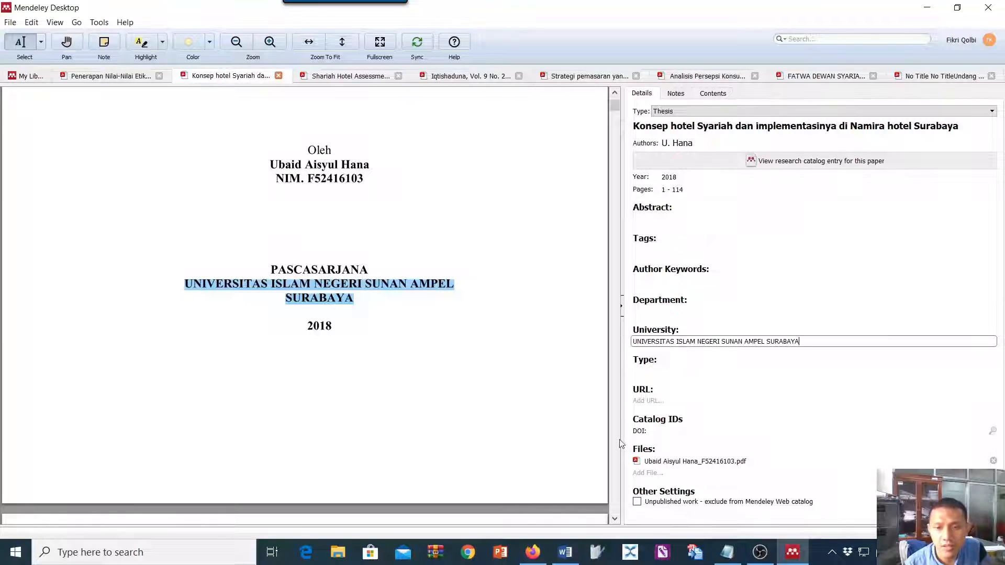
Switch to Word, paste the university name below the title paragraph and change its case to Capitalize Each Word
left_click(565, 552)
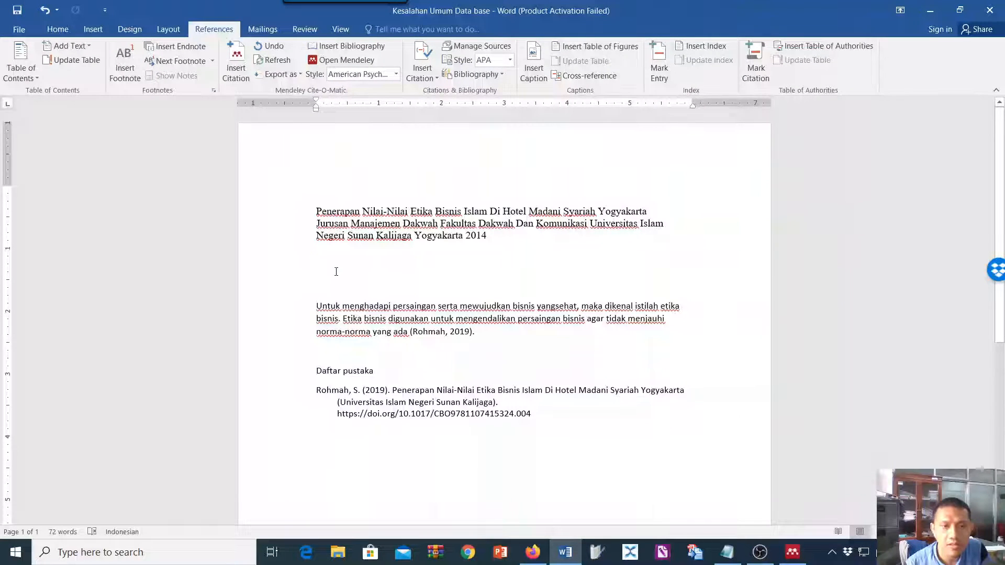
key("ctrl+v")
triple_click(454, 268)
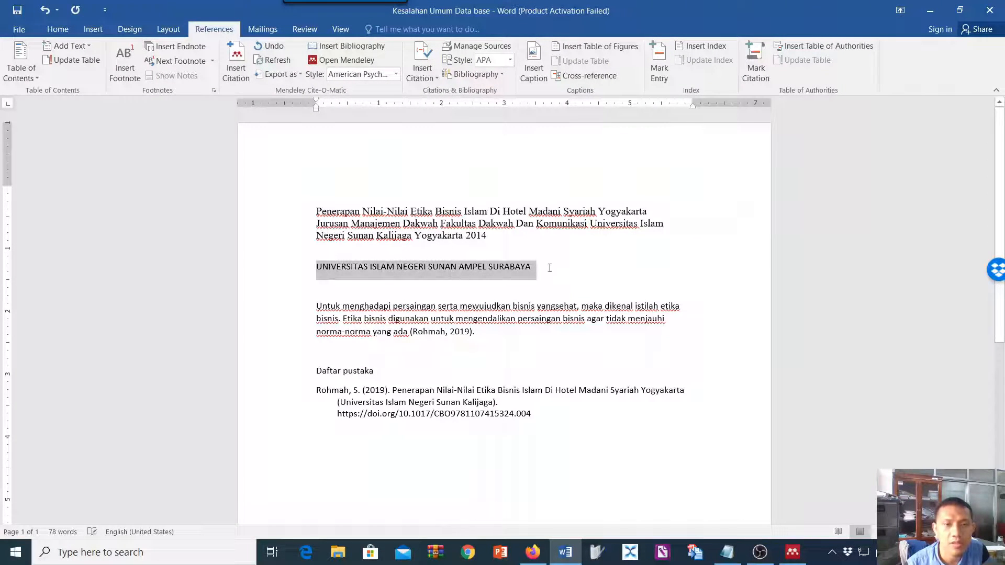
left_click(51, 31)
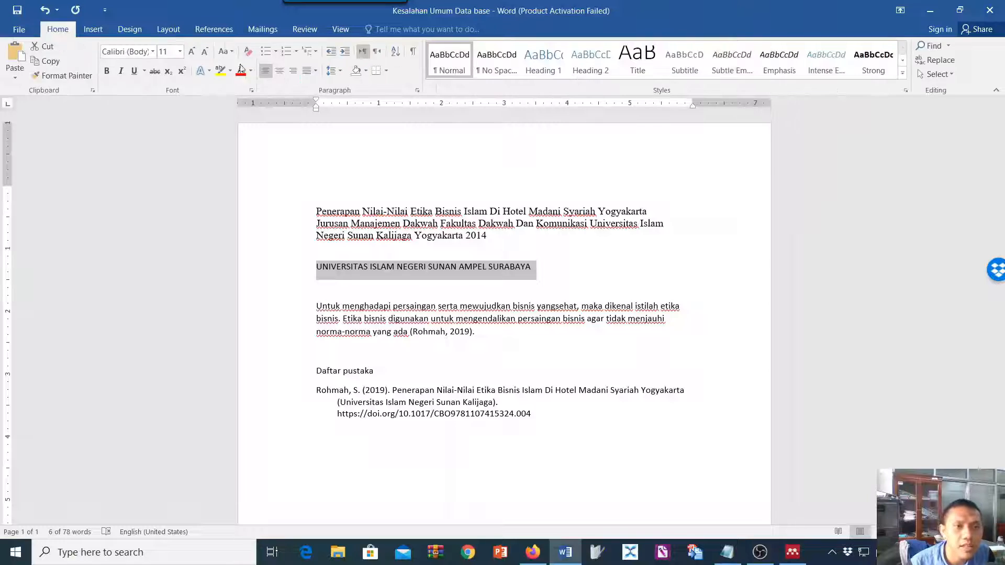
left_click(230, 51)
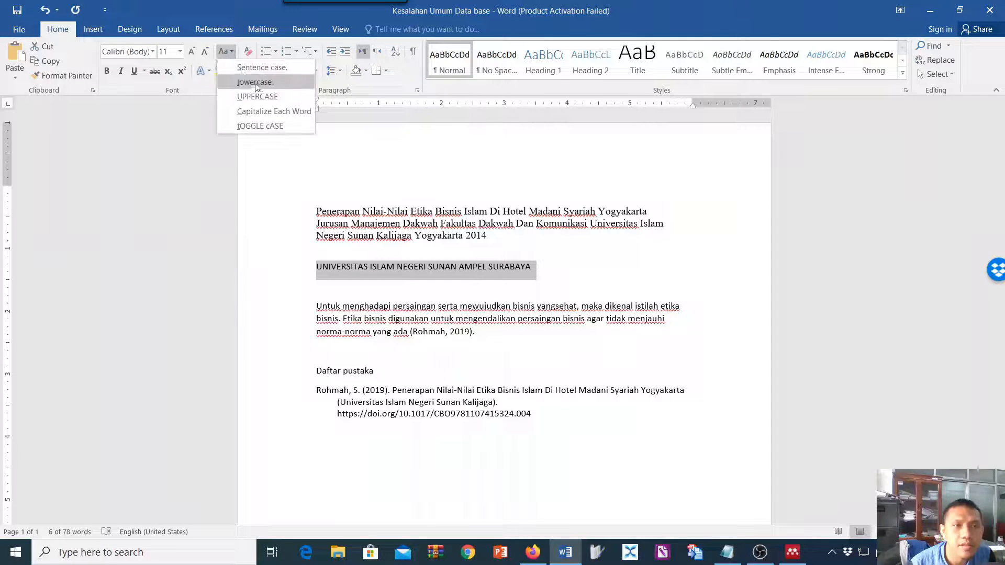
left_click(262, 111)
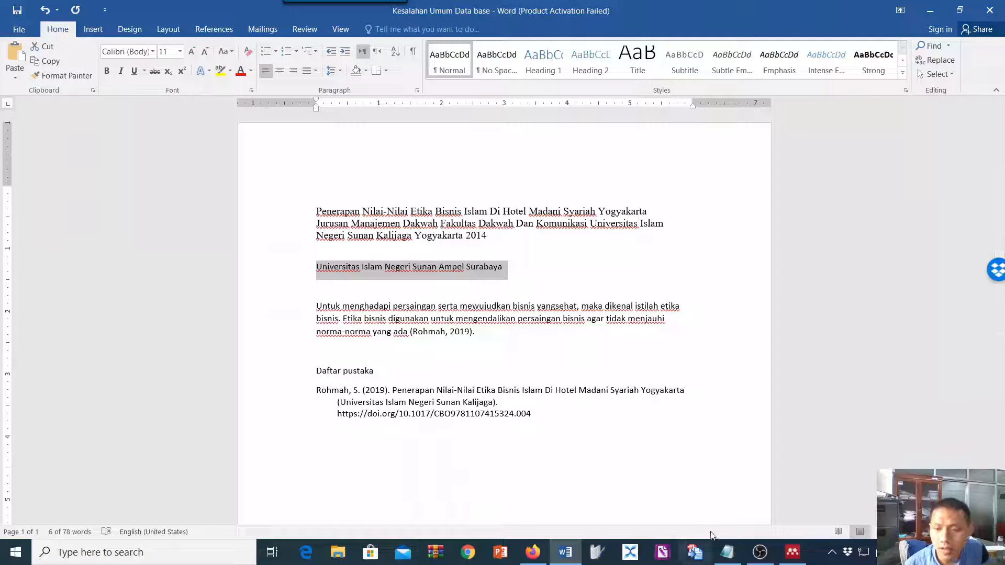
In Mendeley, replace the thesis's university with "Universitas Islam Negeri Sunan Ampel Surabaya" and set its department to "Pascasarjana"
left_click(793, 552)
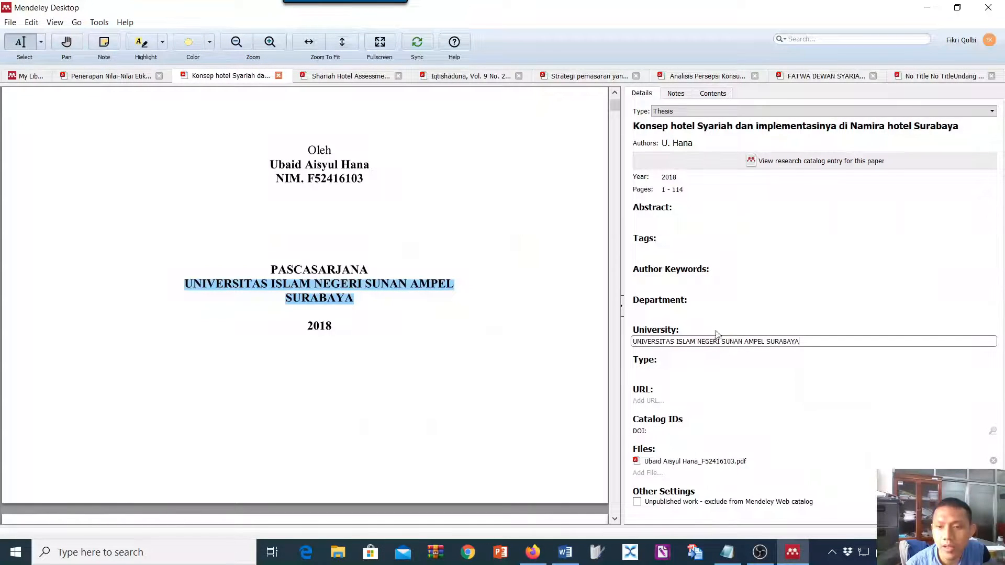
key("ctrl+a")
type("Universitas Islam Negeri Sunan Ampel Surabaya")
left_click(655, 323)
type("Pa")
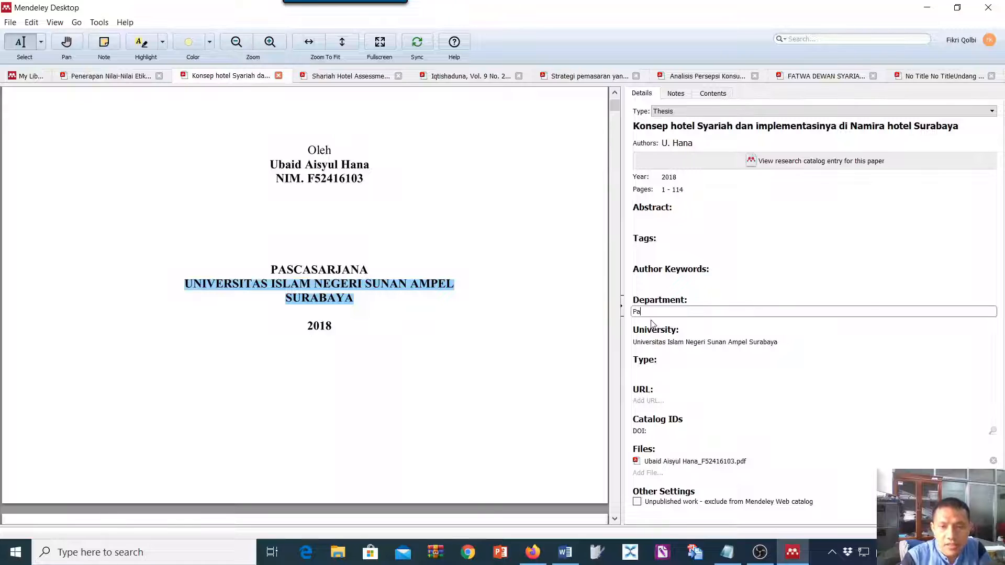
type("sca")
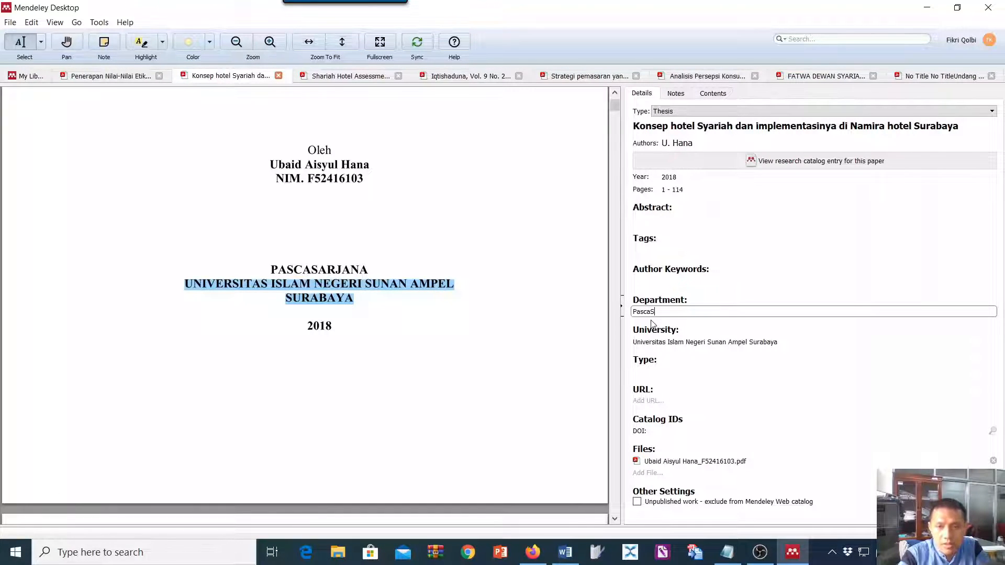
key("BackSpace")
type("sar")
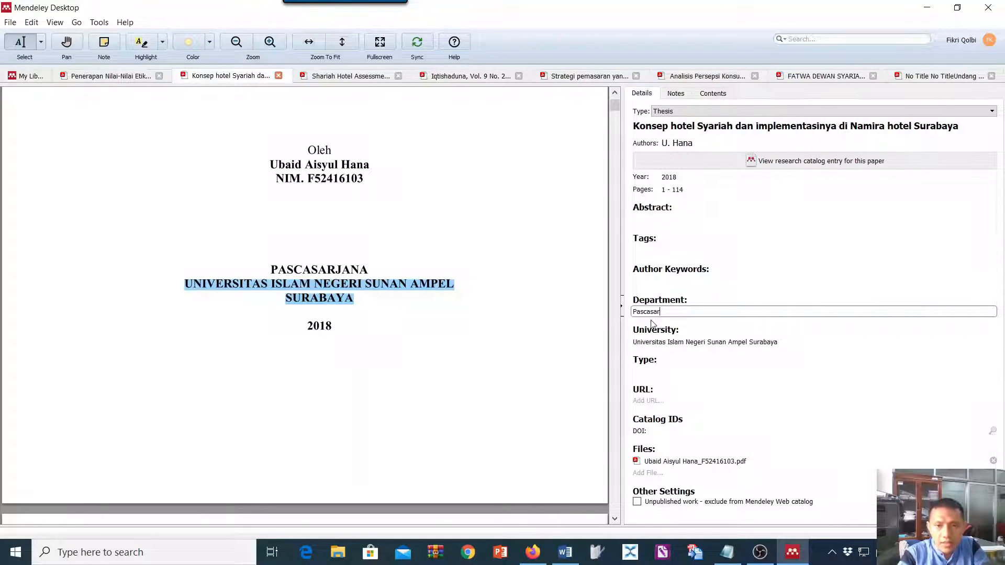
type("jana")
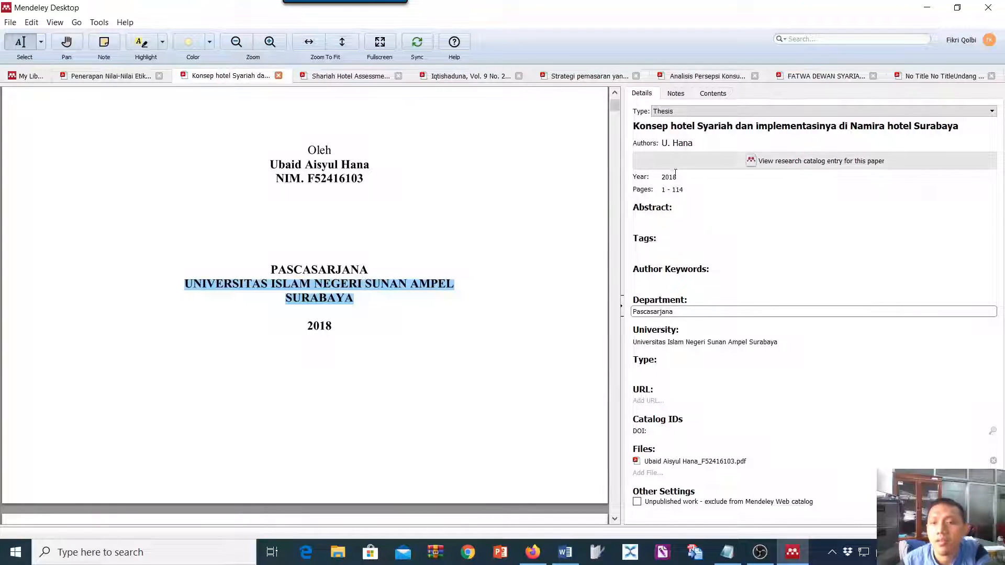
Check the thesis's author and title details against the cover page and return to the library list
left_click(352, 217)
scroll(346, 209, "up", 1)
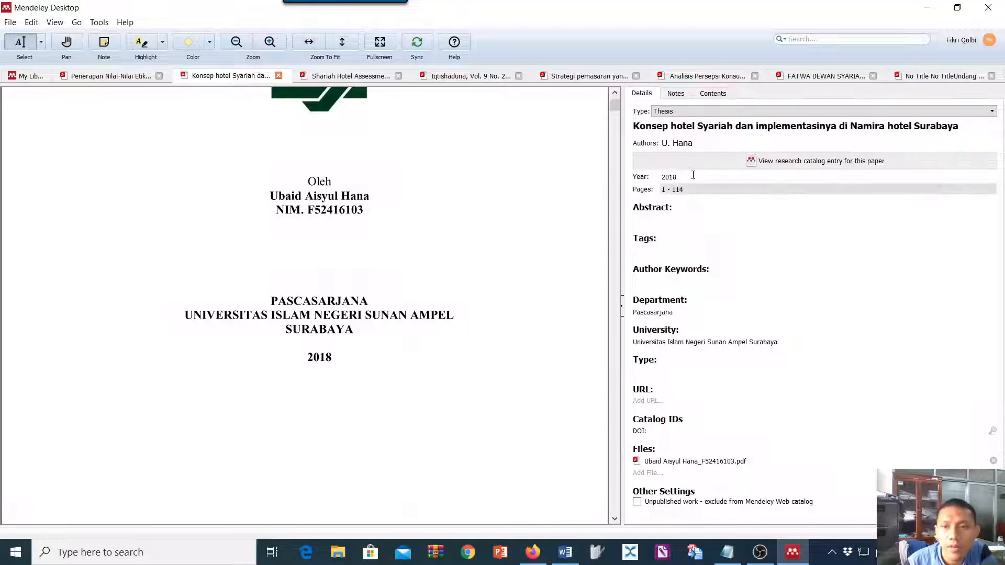
left_click(689, 143)
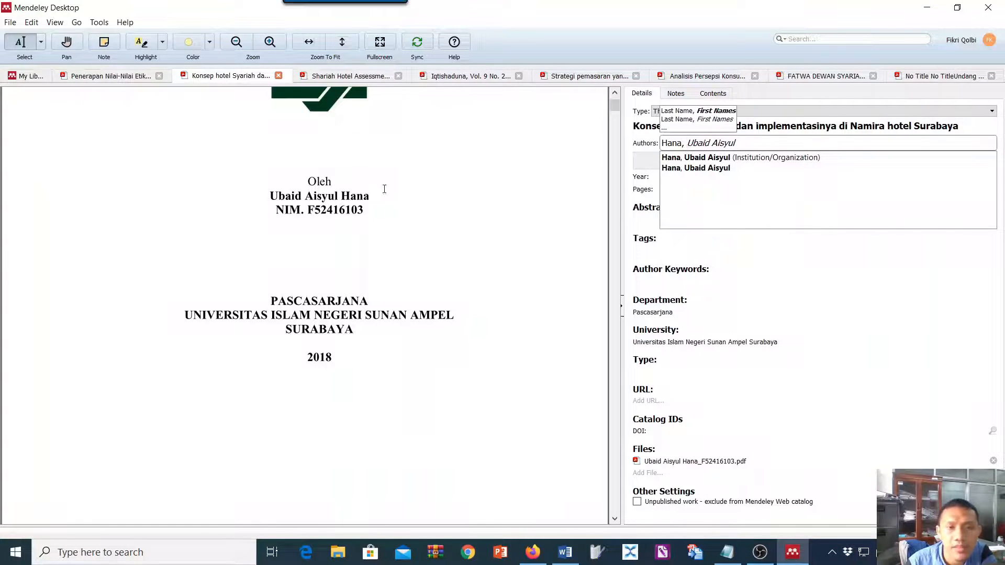
scroll(377, 189, "up", 5)
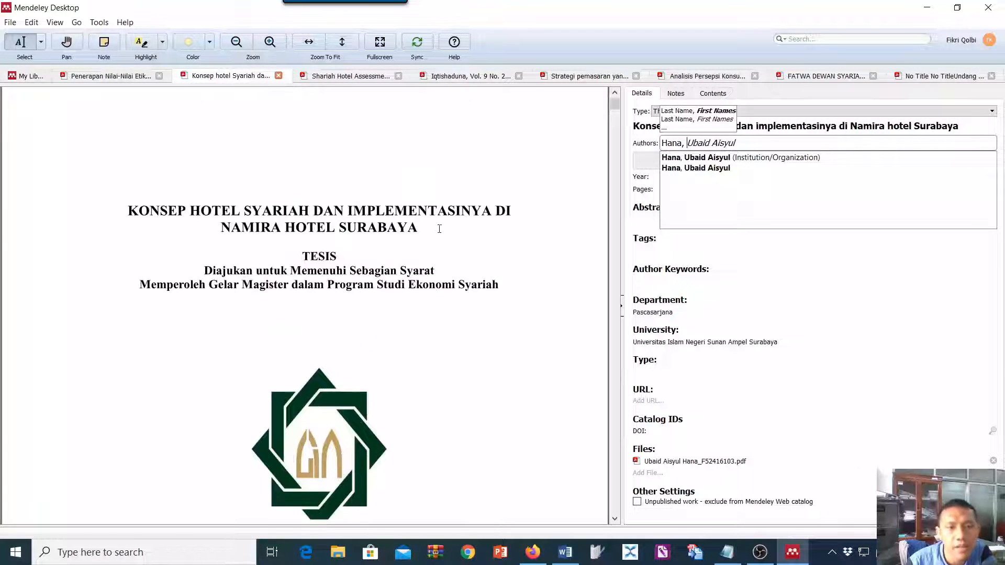
left_click(594, 134)
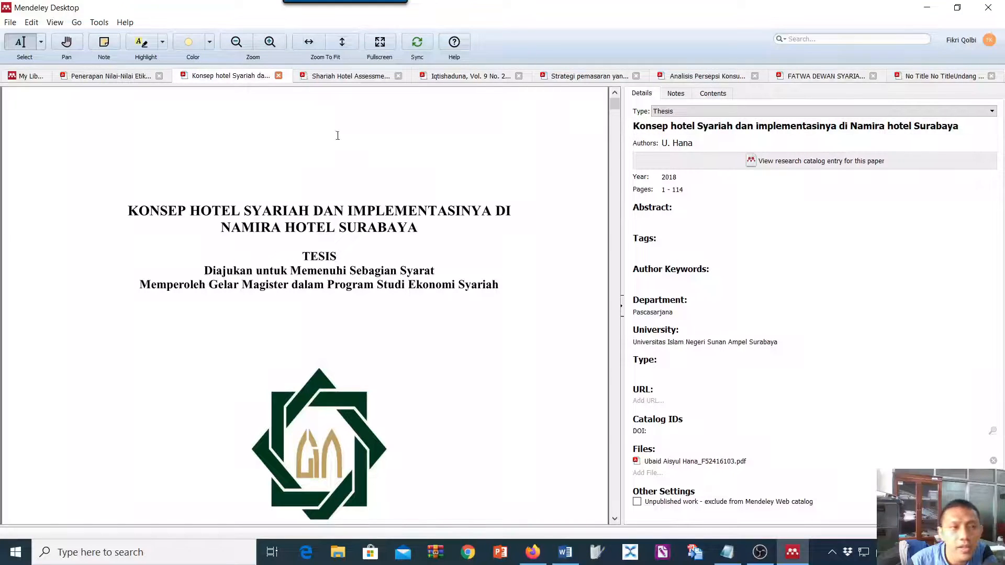
left_click(22, 76)
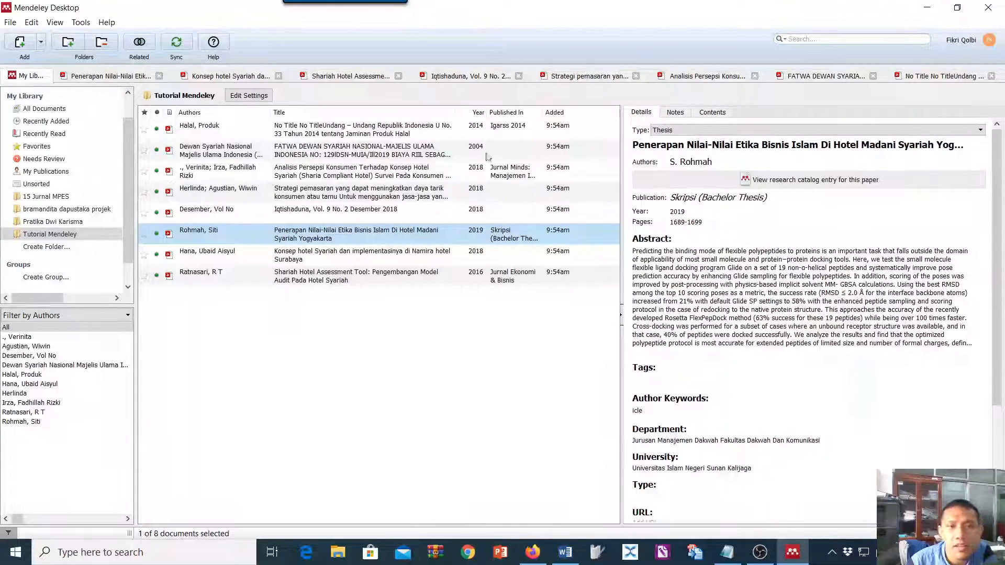
Copy the passage from "Untuk memberikan informasi kepada para tamu" to "selama menginap" on page 19 of the "Konsep hotel Syariah" thesis
left_click(230, 76)
scroll(309, 376, "down", 5)
scroll(309, 375, "down", 6)
scroll(225, 369, "down", 4)
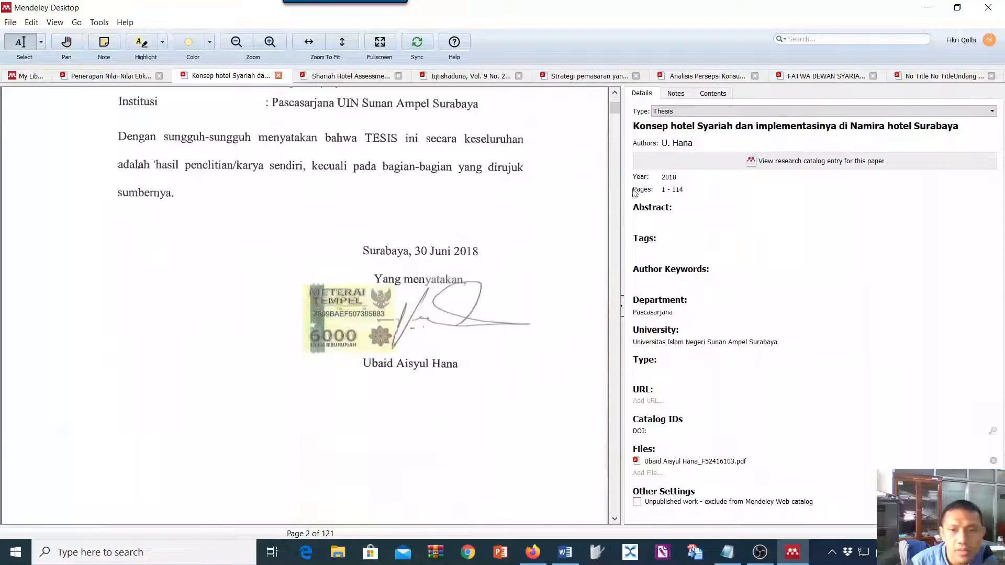
mouse_move(615, 111)
left_mouse_down()
mouse_move(618, 184)
mouse_move(617, 172)
left_mouse_up()
left_click_drag(192, 212, 388, 297)
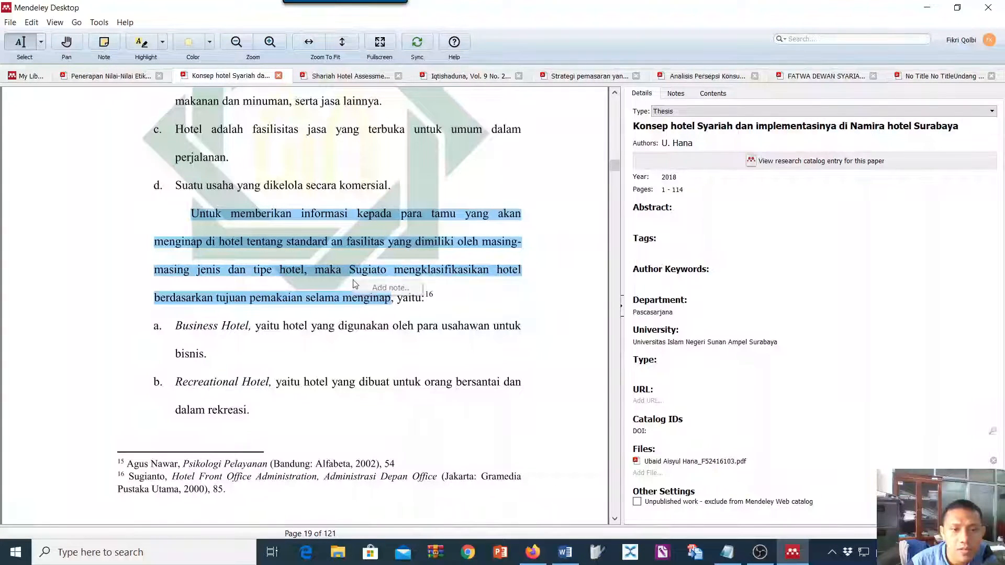
right_click(334, 272)
left_click(359, 308)
Paste the copied passage below the first cited paragraph in Word, join its split lines and end it with a period
left_click(565, 553)
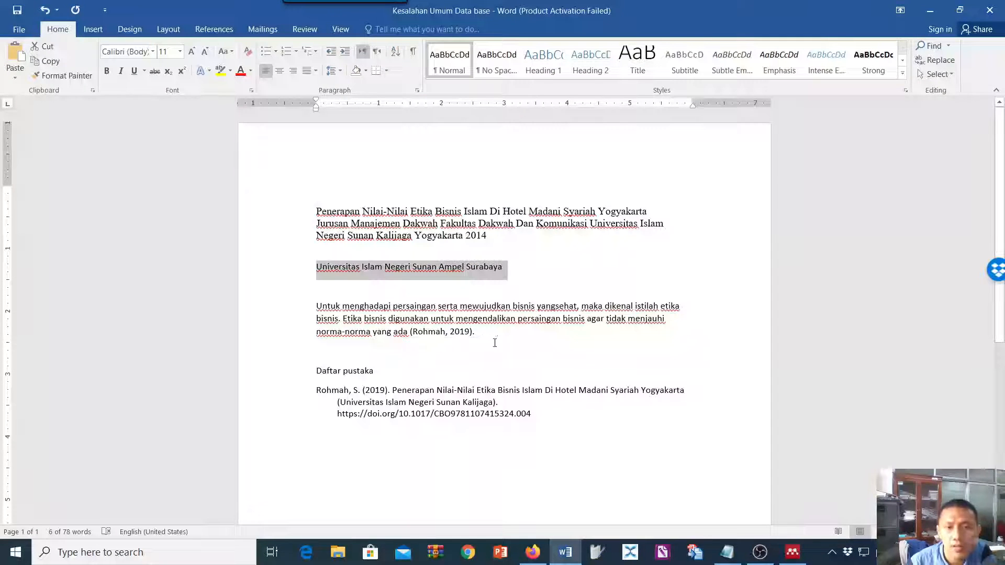
left_click(495, 342)
key("Return")
key("ctrl+v")
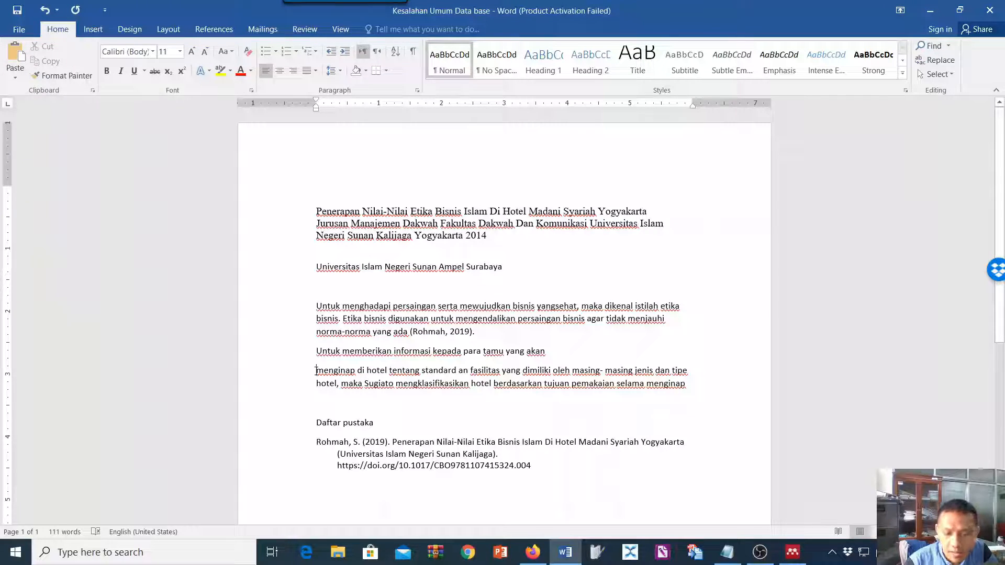
key("BackSpace")
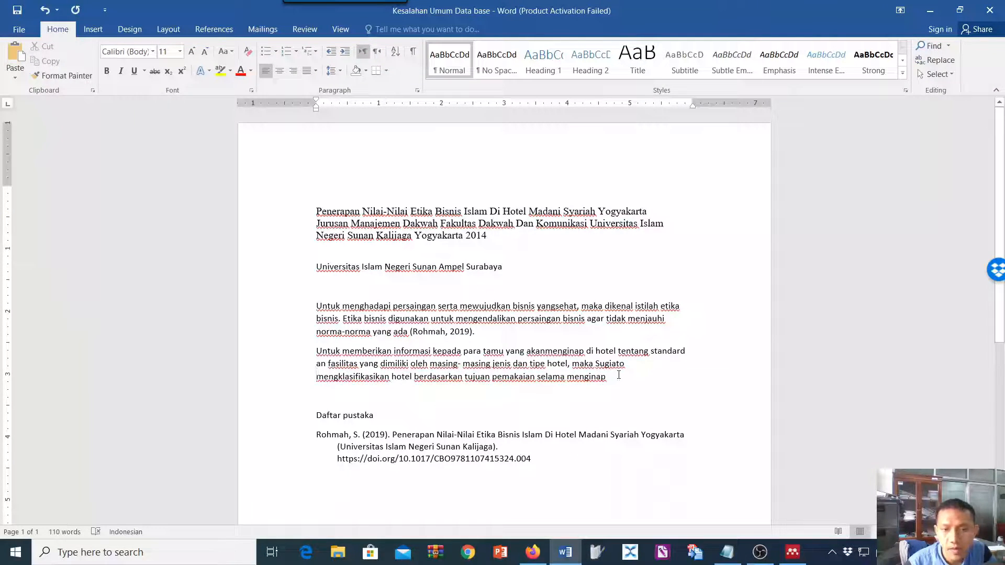
type(".")
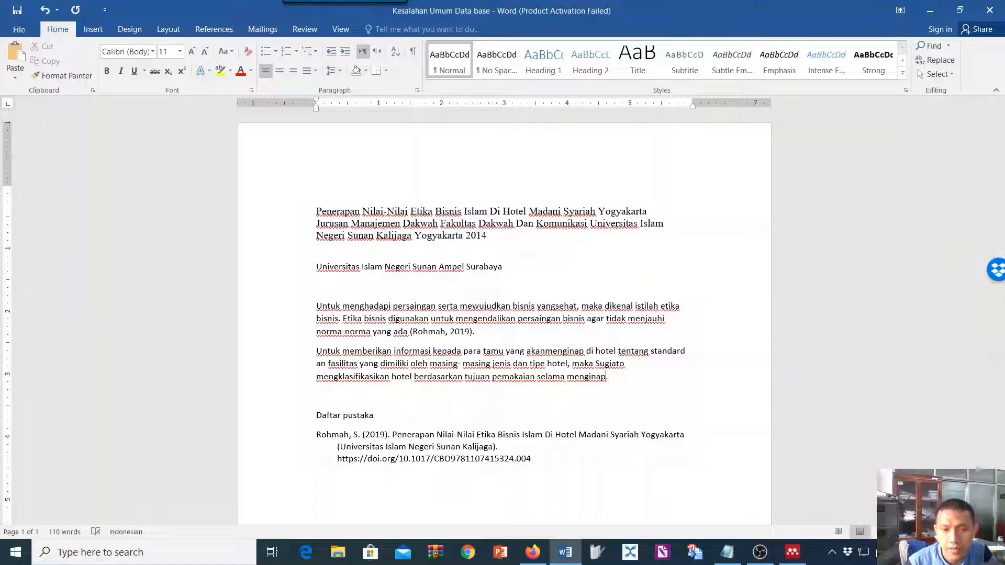
Insert a Mendeley citation of the "Konsep hotel Syariah" thesis before the new passage's final period, separated by a space
left_click(214, 30)
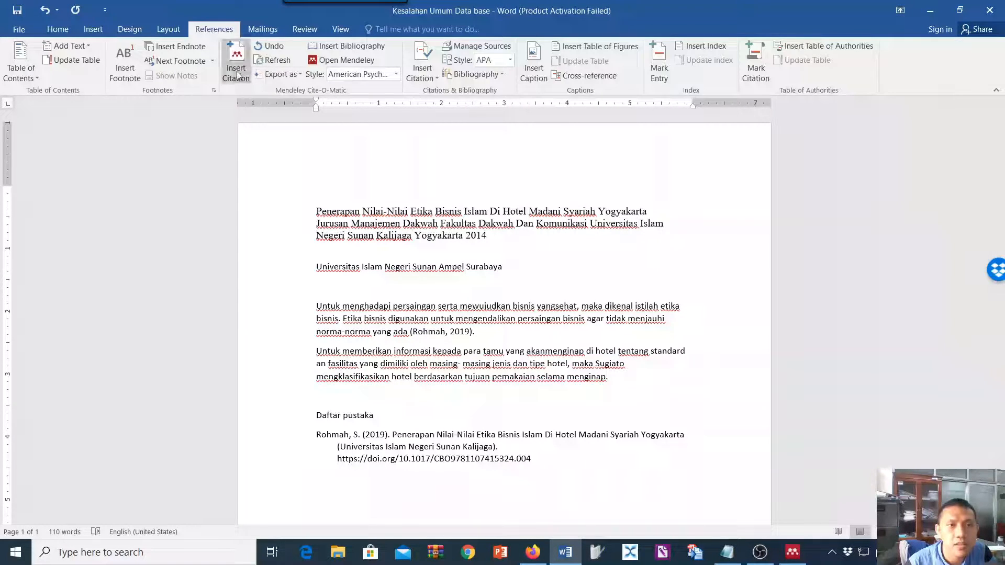
left_click(237, 68)
left_click(670, 421)
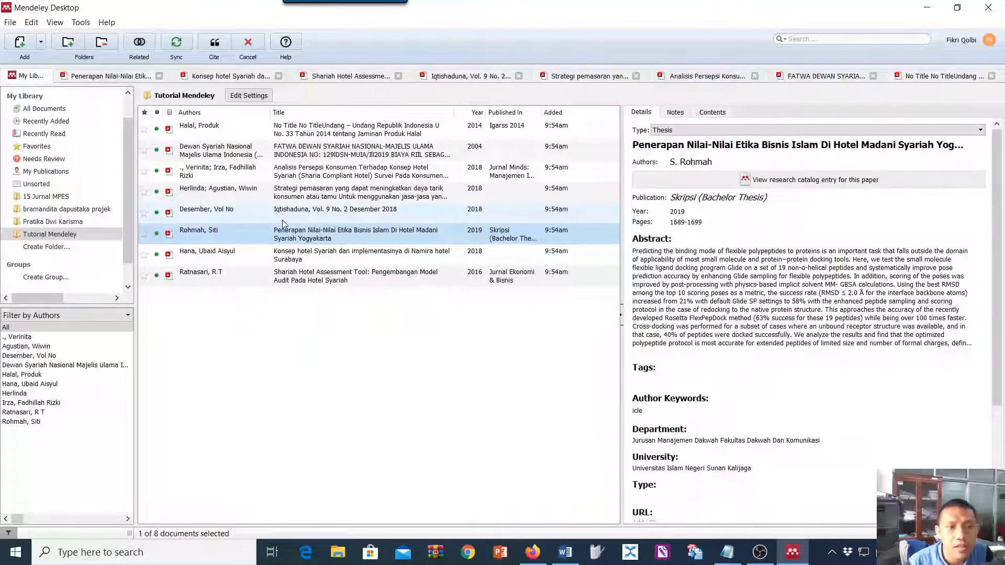
left_click(283, 254)
left_click(214, 48)
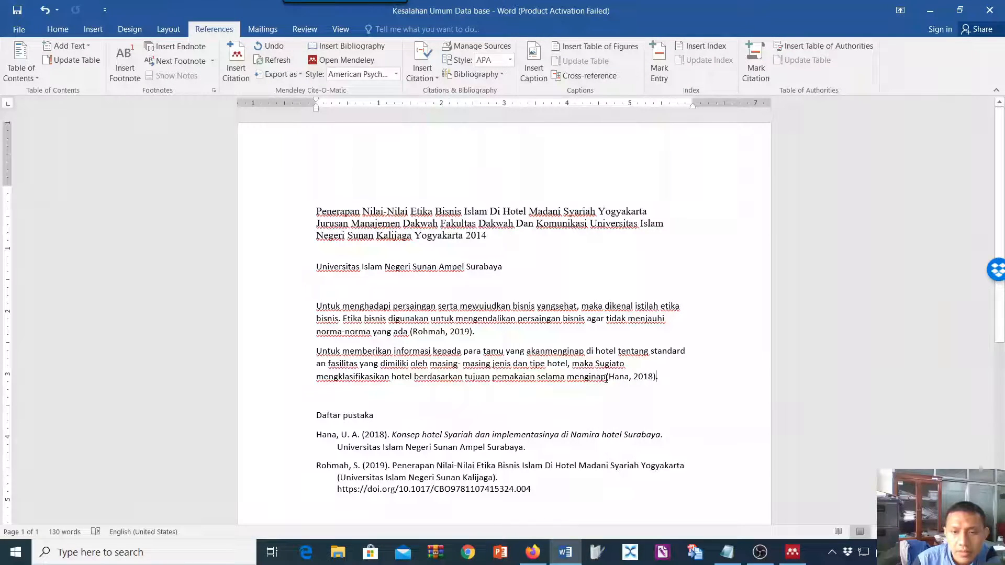
left_click(616, 376)
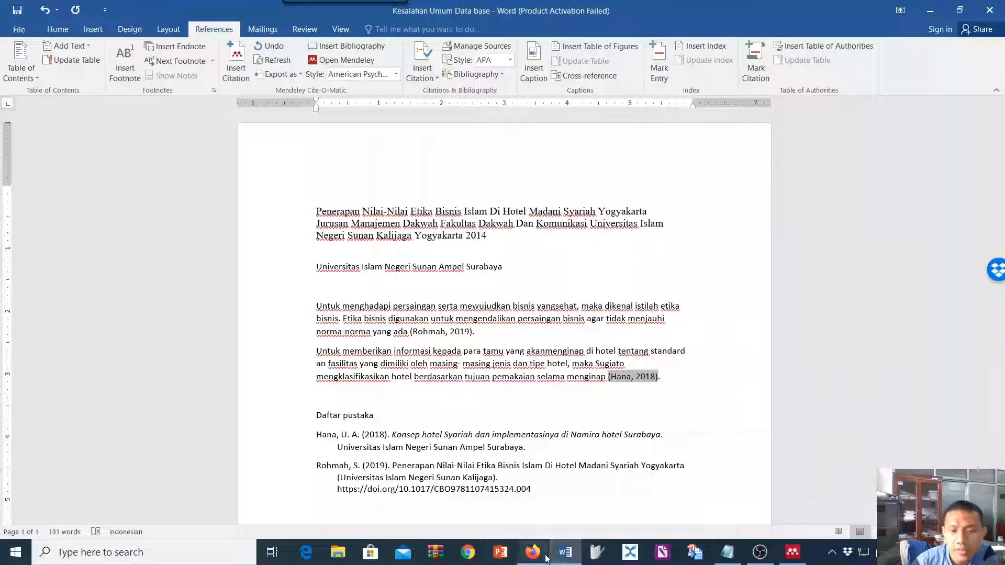
Reapply Thesis as the type of the "Penerapan Nilai-Nilai Etika Bisnis Islam" reference in Mendeley and refresh the citations in Word
left_click(793, 558)
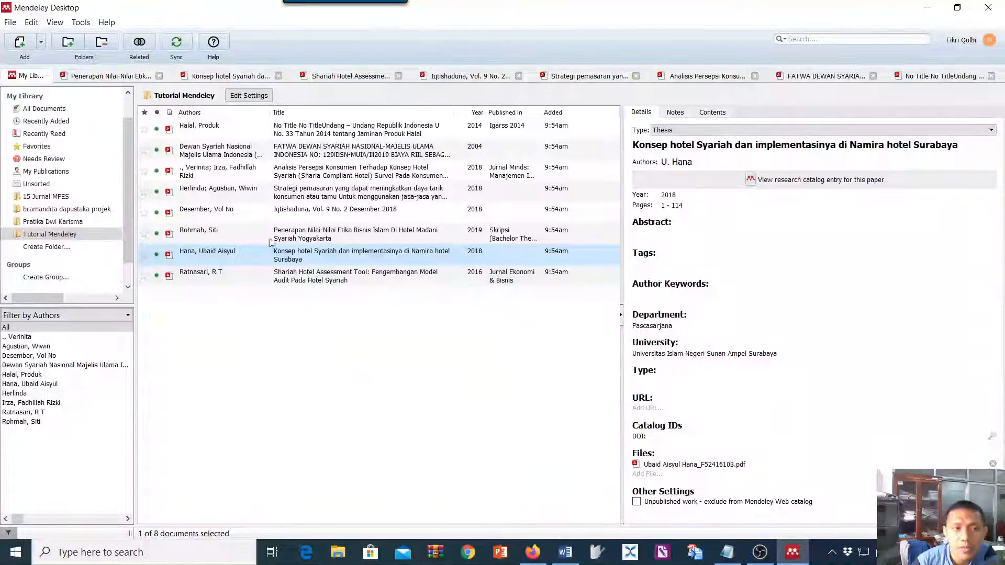
left_click(232, 234)
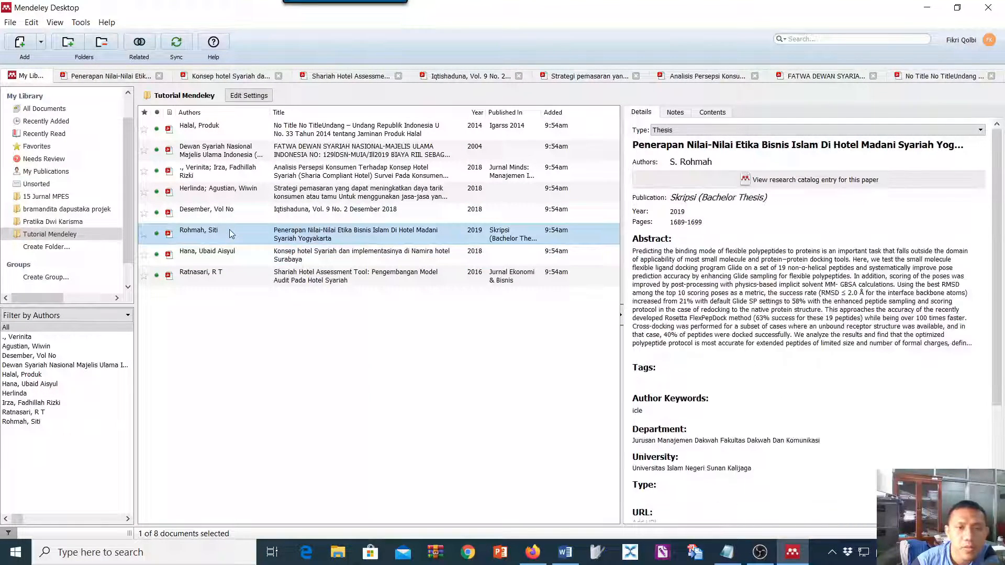
left_click(688, 131)
left_click(663, 199)
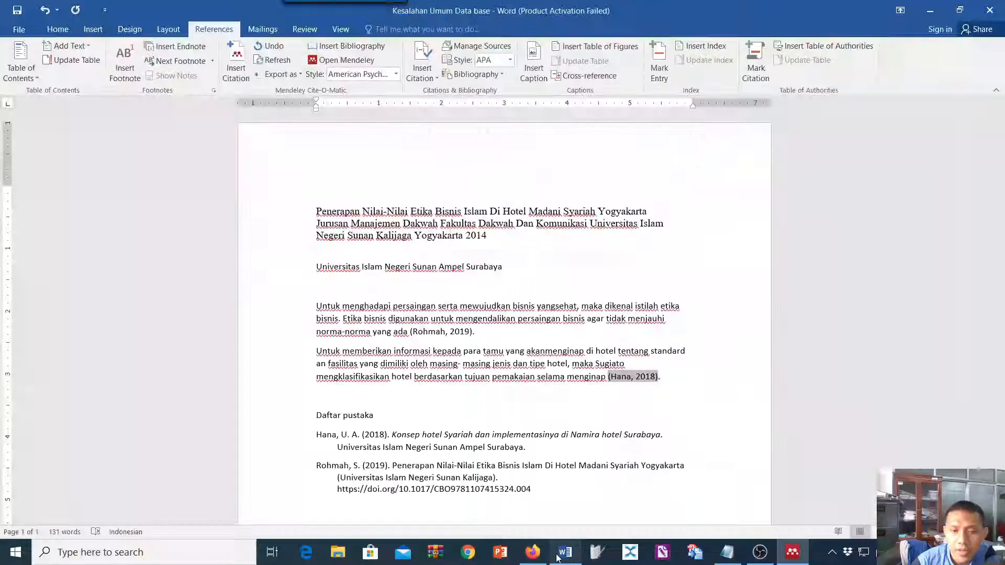
left_click(565, 552)
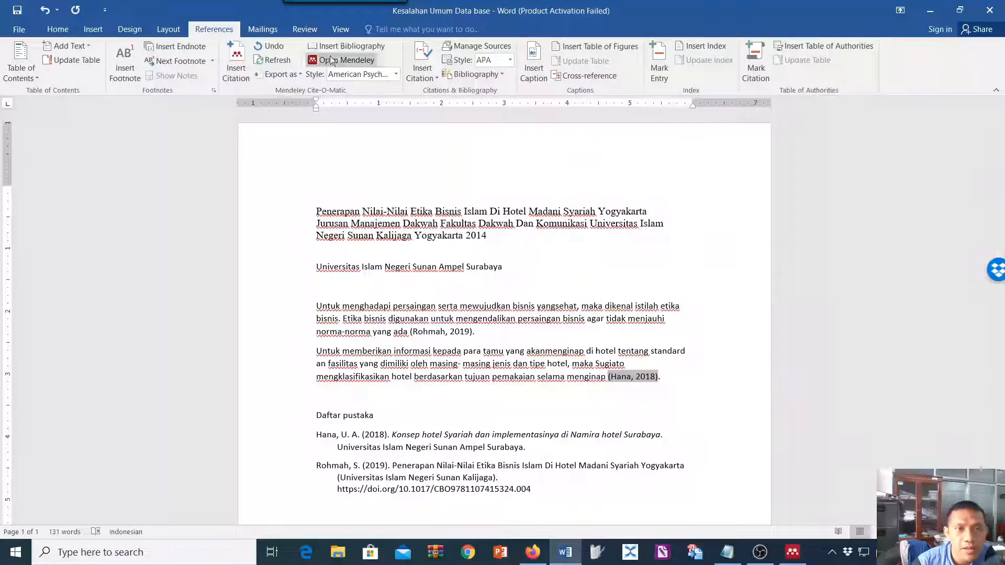
left_click(273, 60)
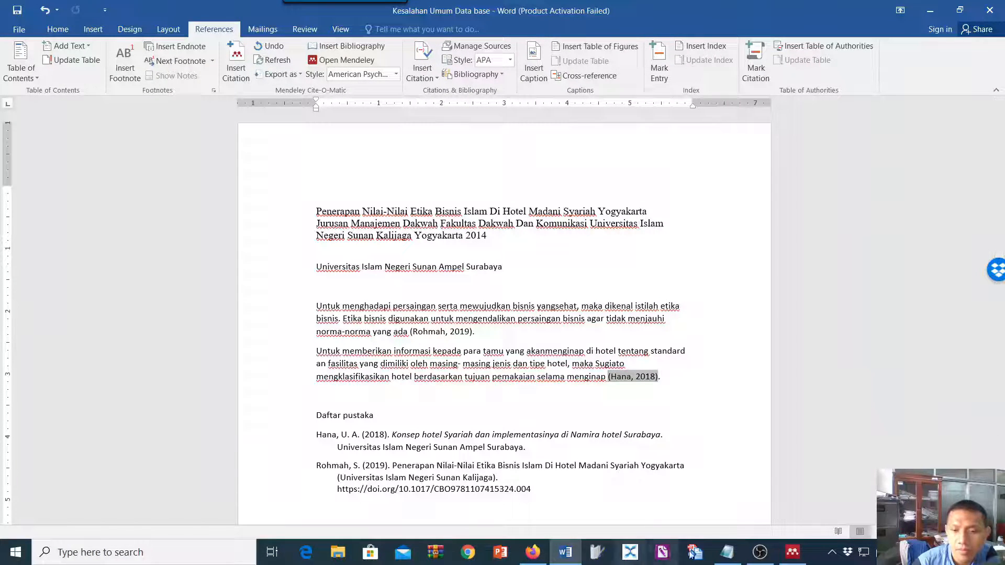
Review both theses' details and Thesis type in Mendeley, and open the "Shariah Hotel Assessment Tool" document
left_click(792, 552)
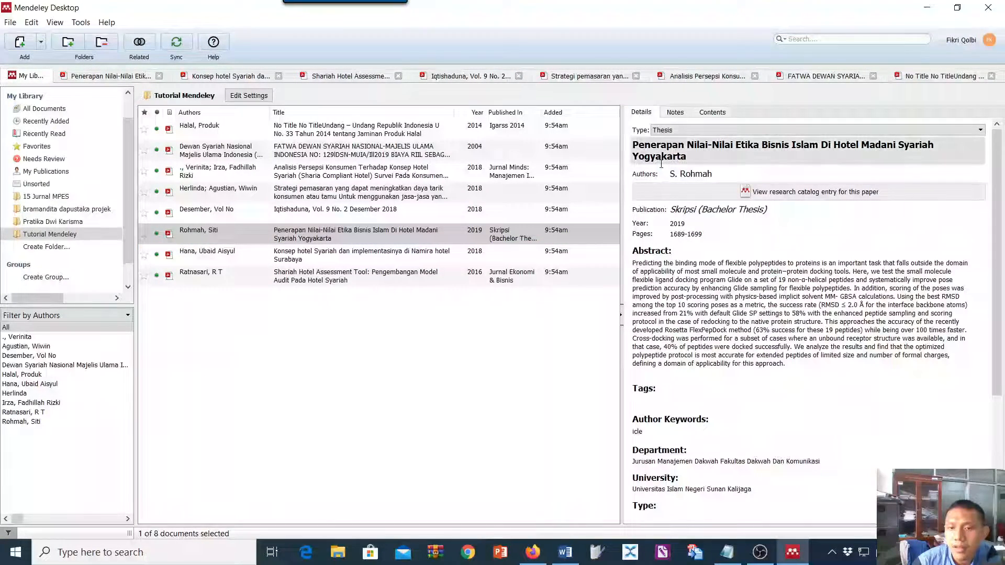
scroll(700, 287, "down", 5)
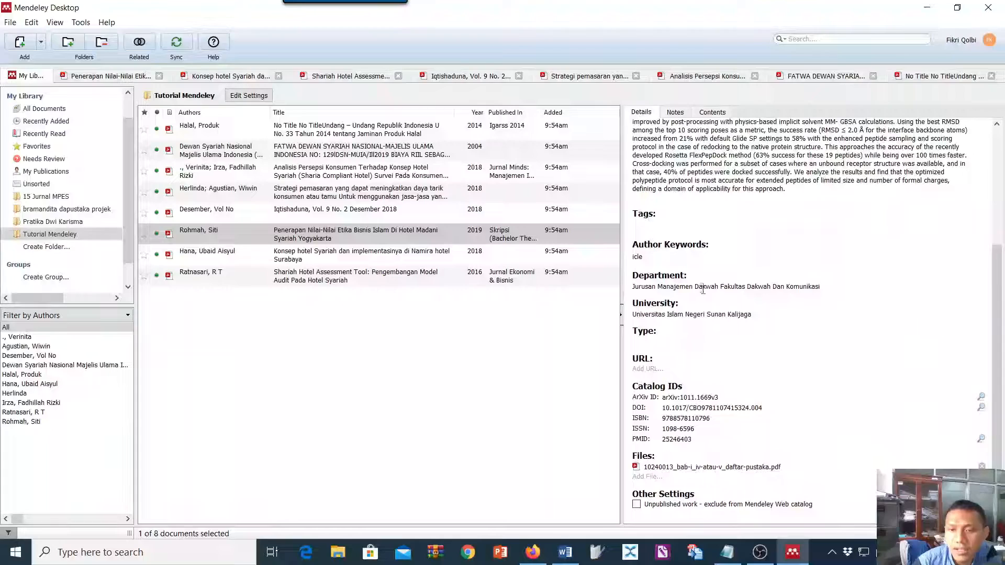
scroll(703, 289, "up", 5)
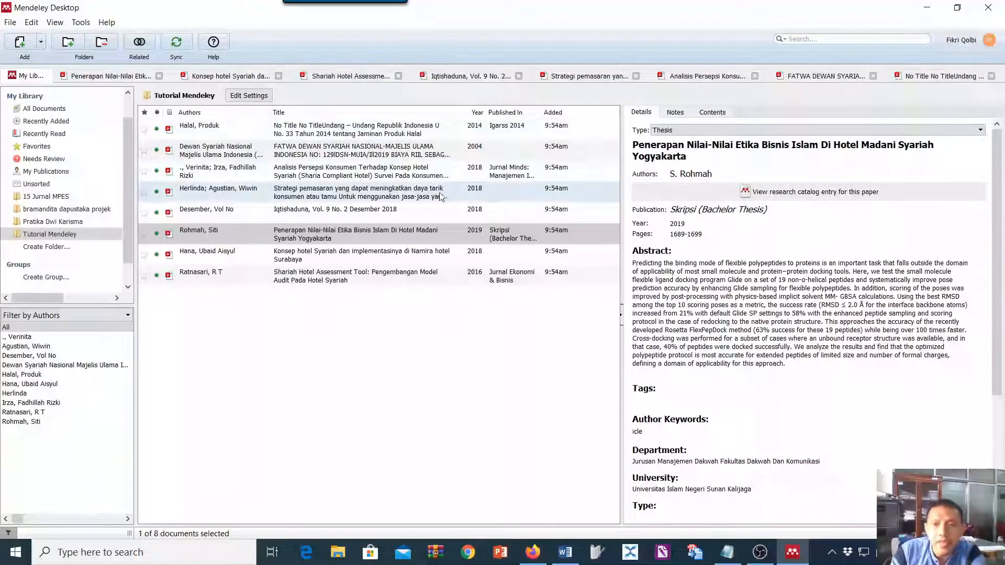
left_click(308, 262)
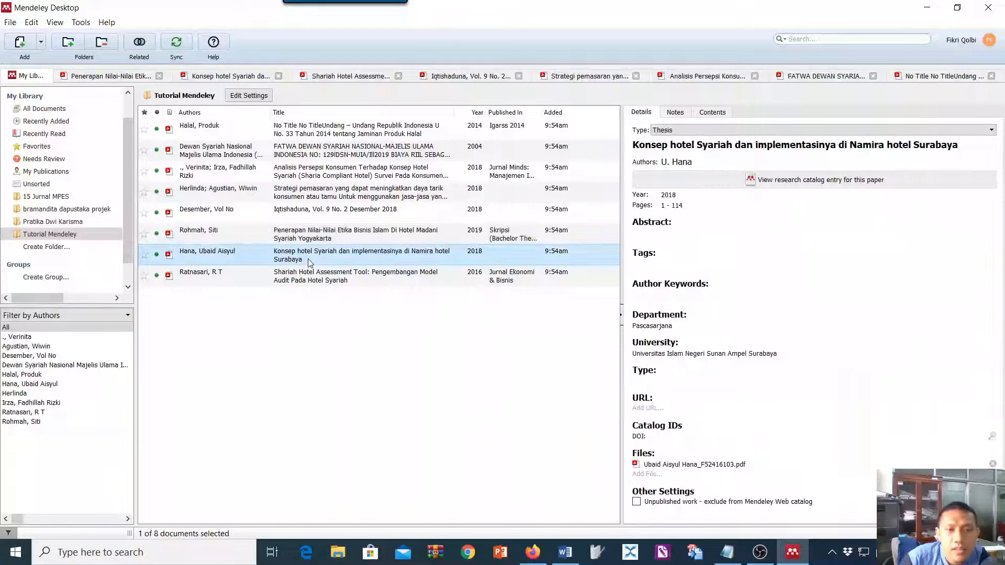
left_click(681, 130)
left_click(683, 198)
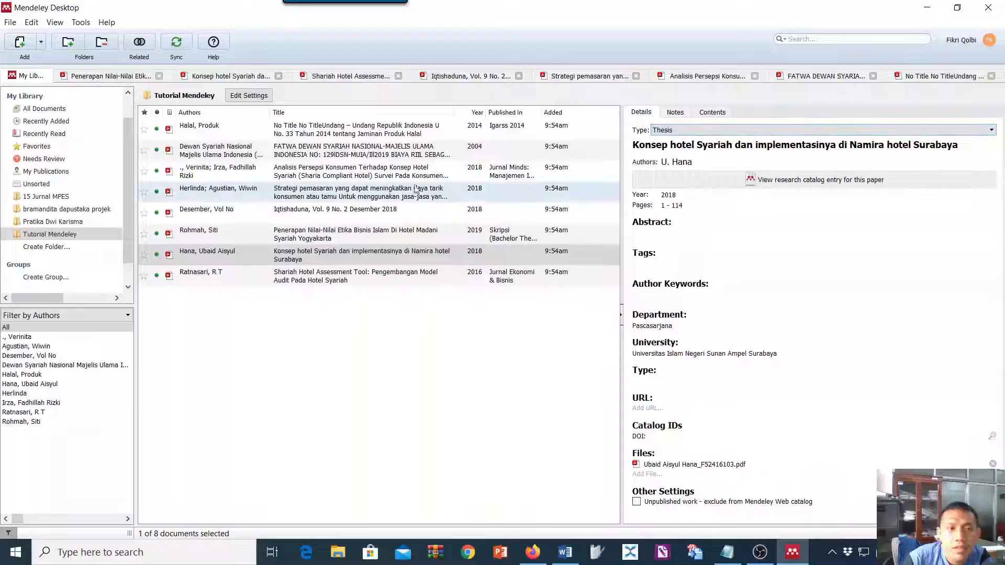
left_click(220, 77)
left_click(345, 76)
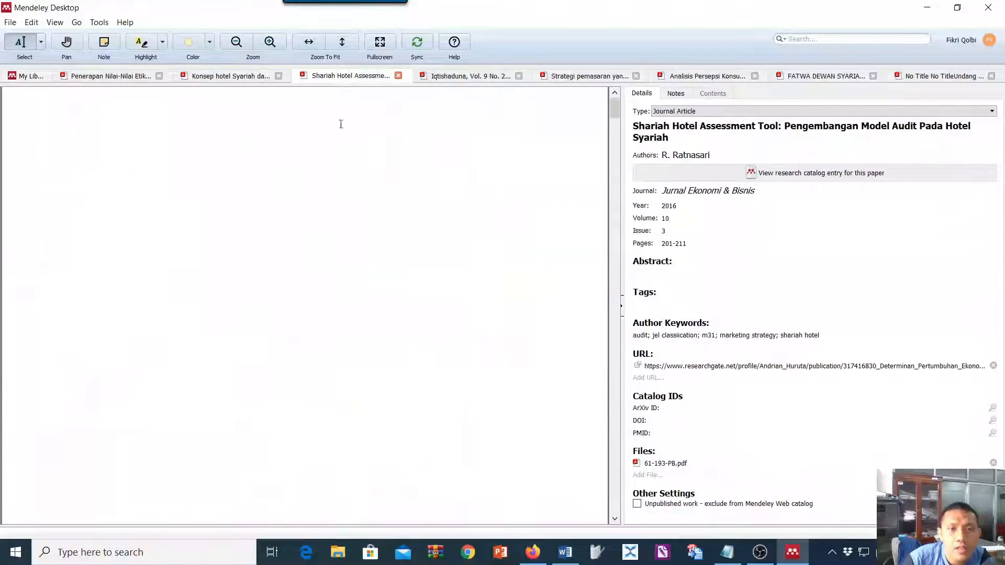
Insert a Mendeley citation of the "Shariah Hotel Assessment Tool" article on a new line below the second cited paragraph in Word
left_click(565, 553)
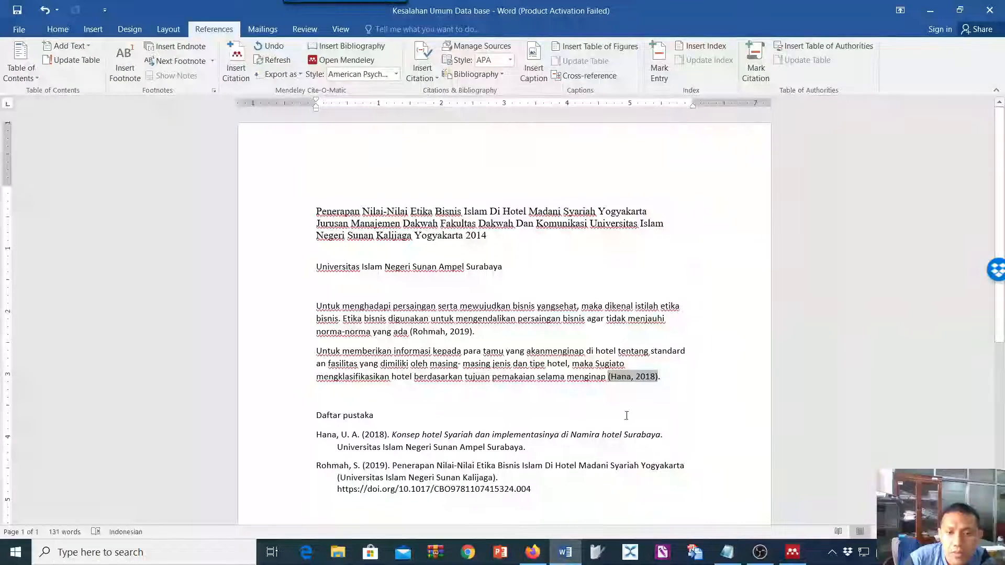
left_click(684, 378)
key("Return")
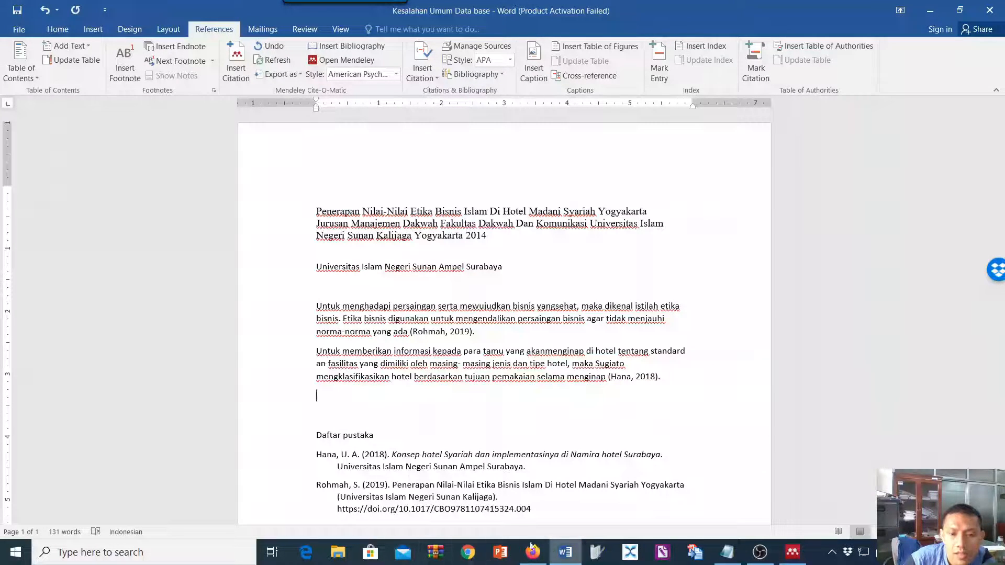
left_click(236, 62)
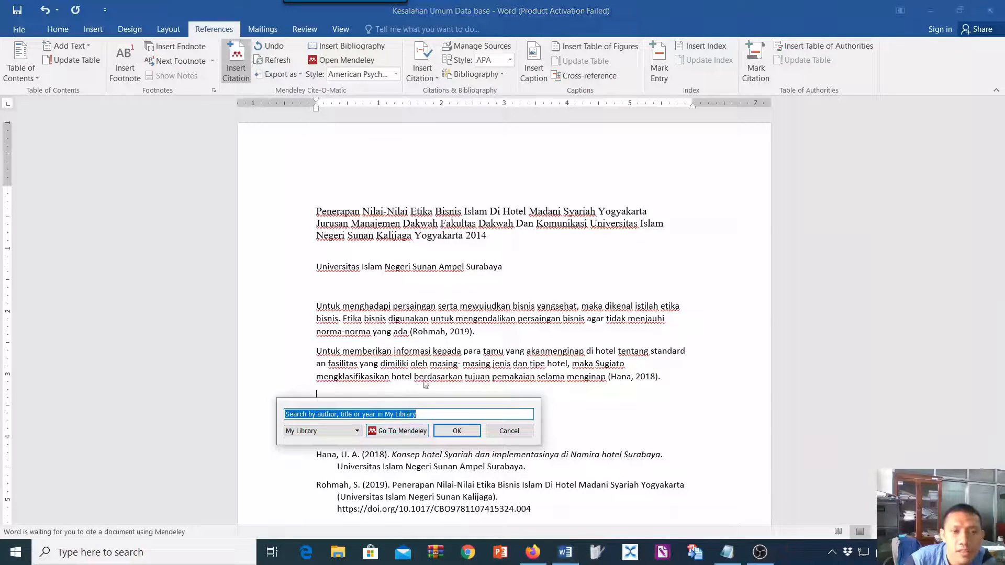
left_click(397, 431)
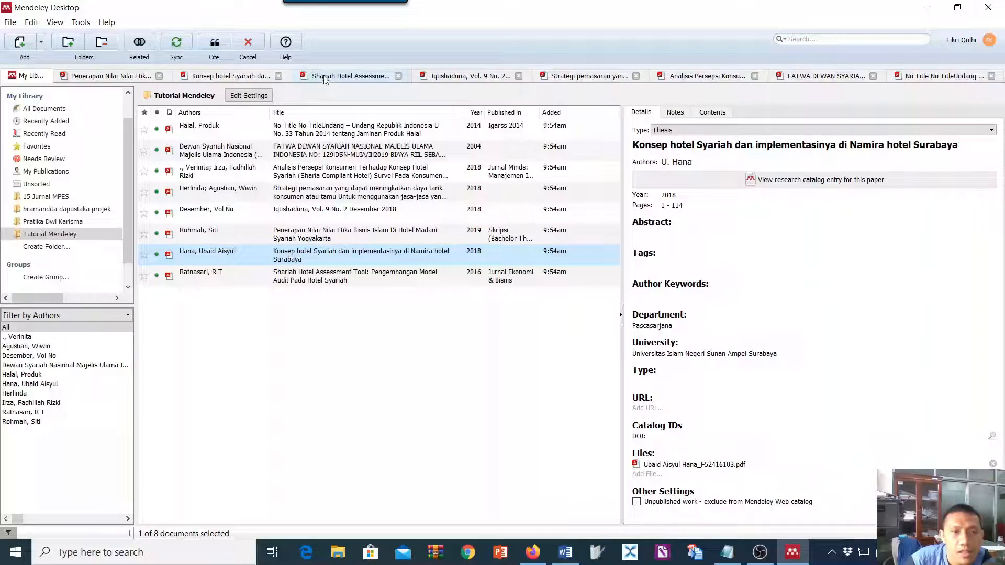
left_click(287, 279)
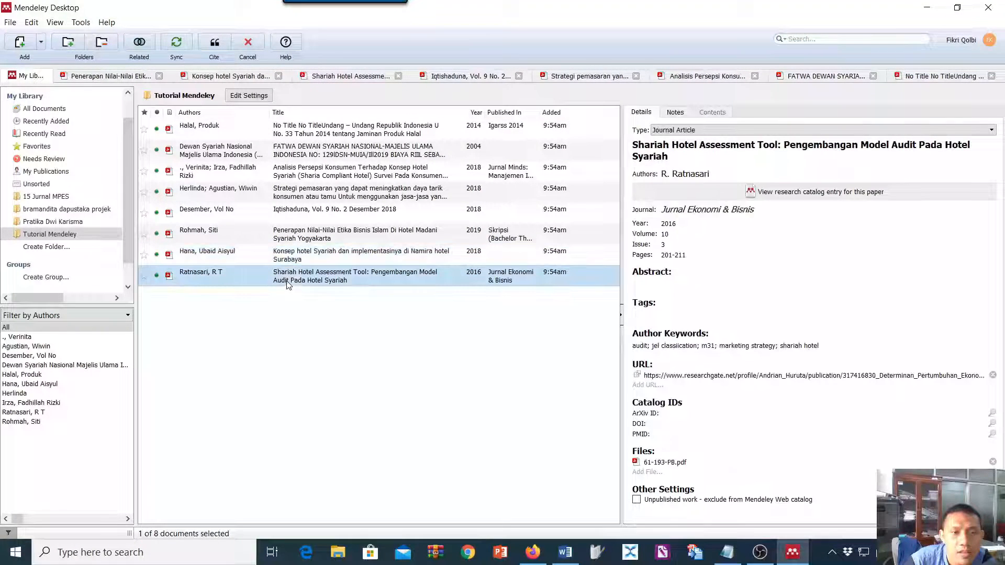
left_click(224, 50)
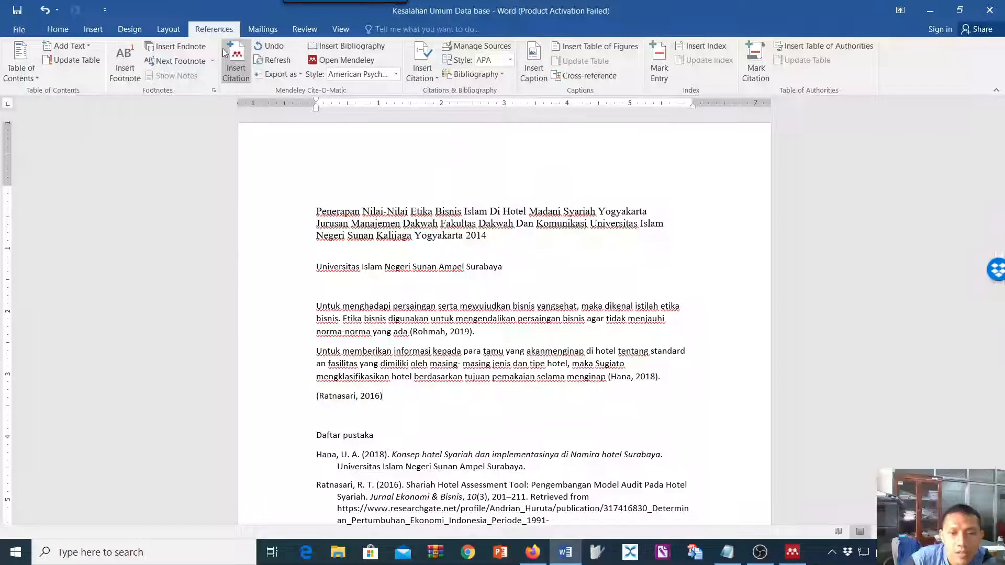
Compare the "Shariah Hotel Assessment Tool" bibliography entry with the article's PDF and metadata in Mendeley, and return to the library list
scroll(461, 416, "down", 3)
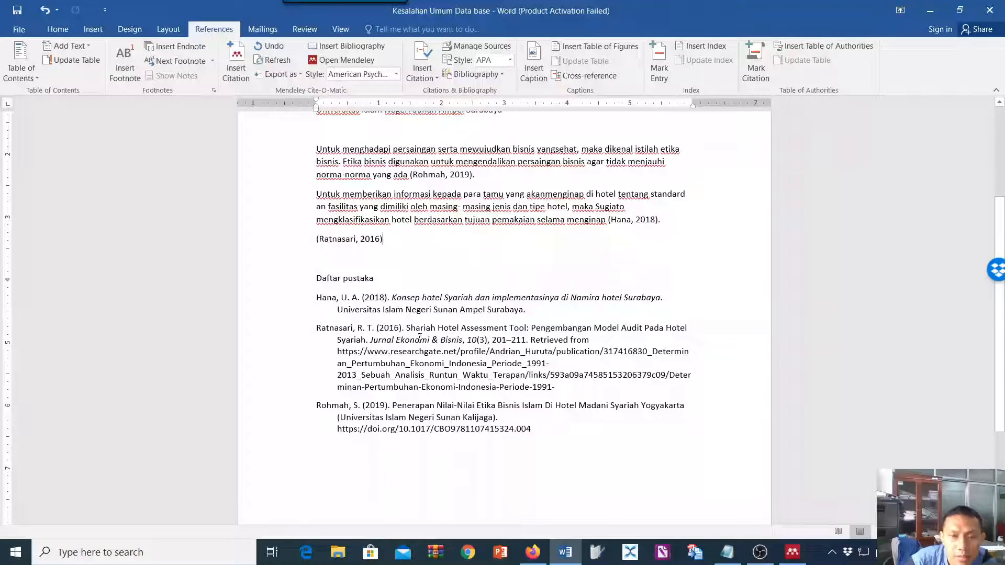
left_click_drag(371, 340, 461, 344)
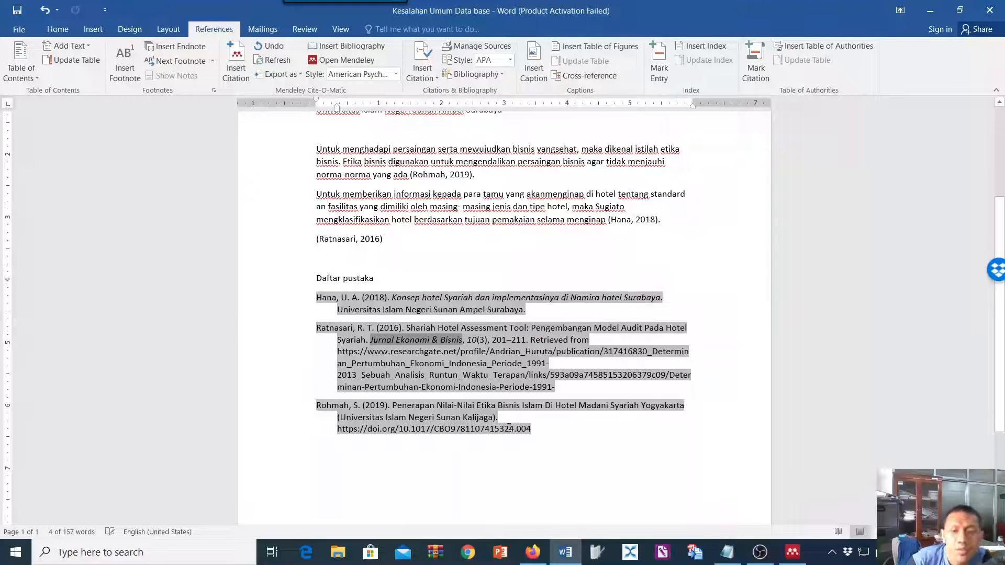
left_click(792, 552)
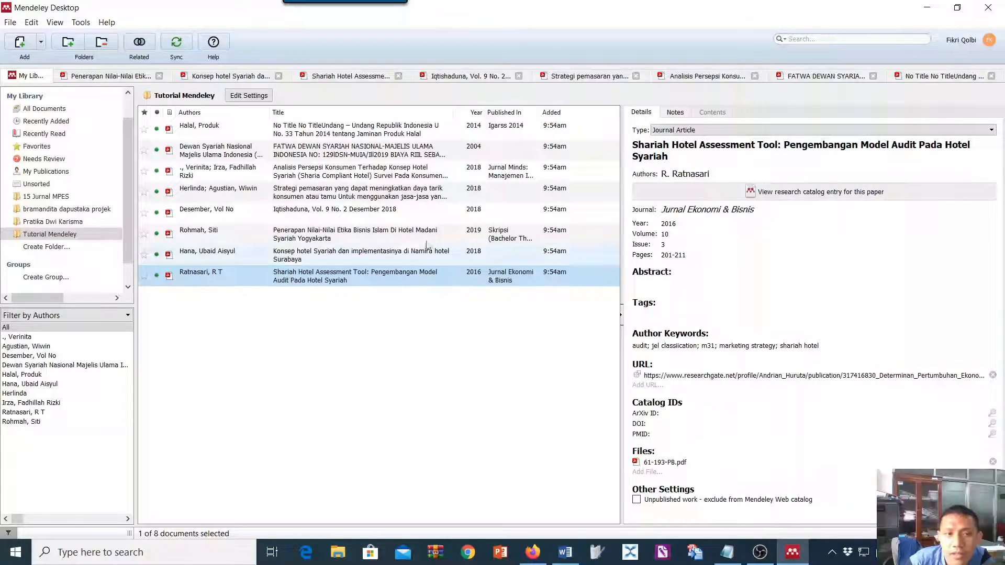
left_click(351, 76)
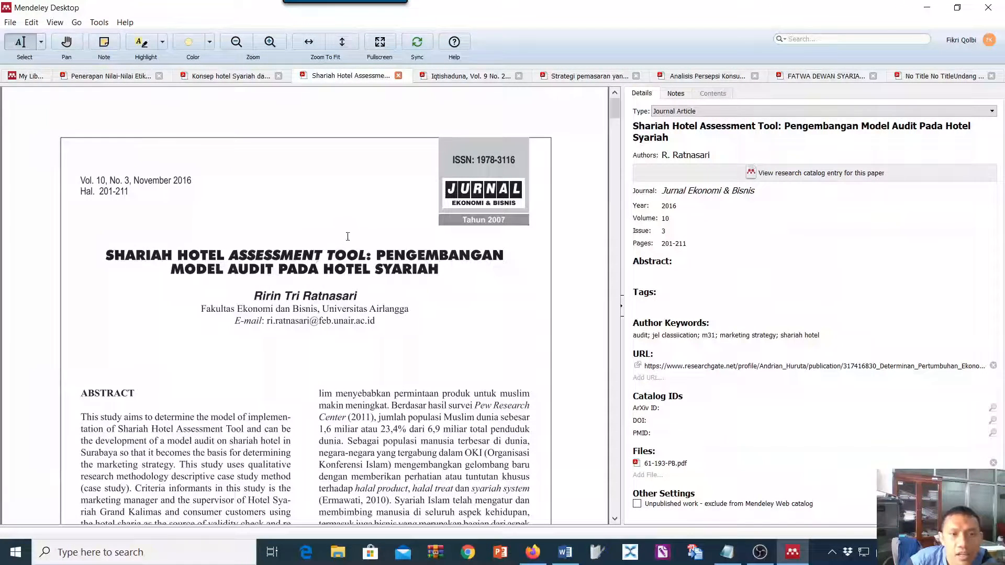
scroll(347, 238, "down", 1)
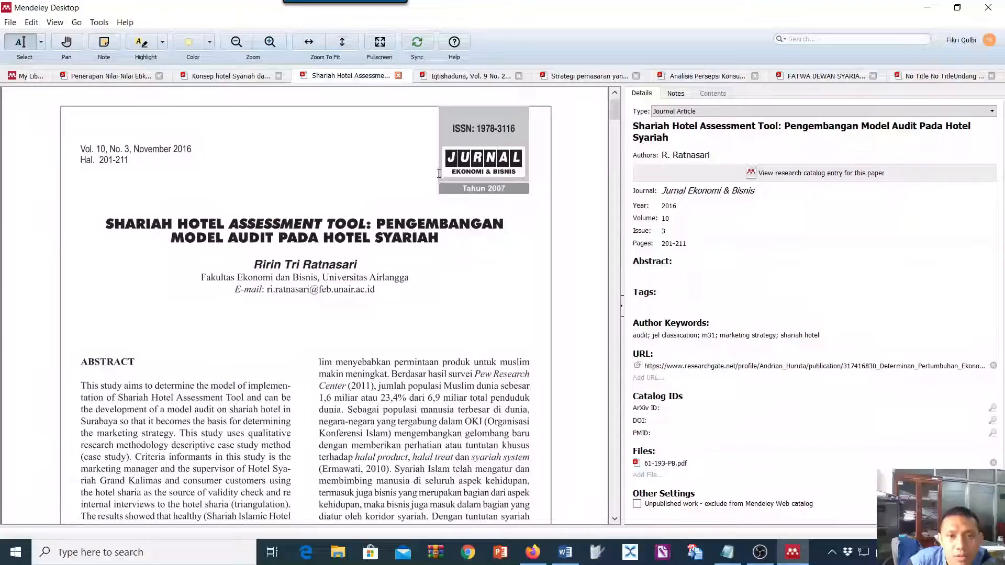
scroll(395, 234, "down", 6)
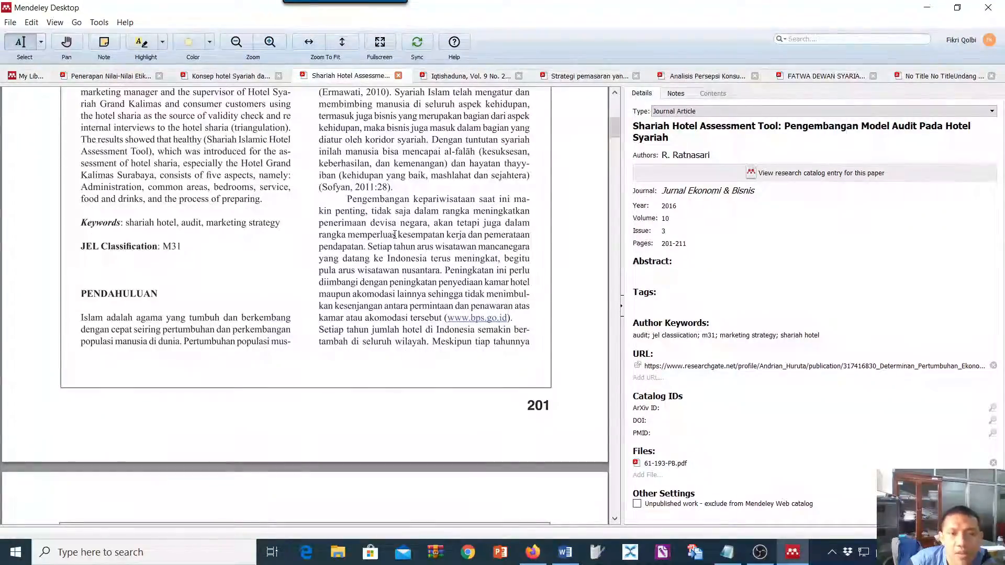
scroll(395, 234, "up", 6)
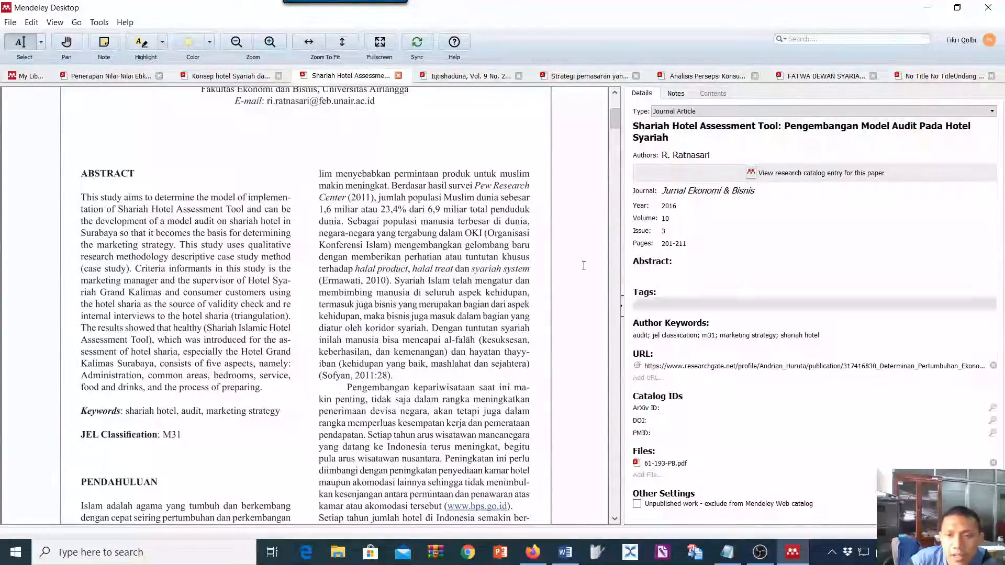
scroll(464, 347, "down", 3)
scroll(423, 372, "down", 10)
scroll(423, 372, "down", 10)
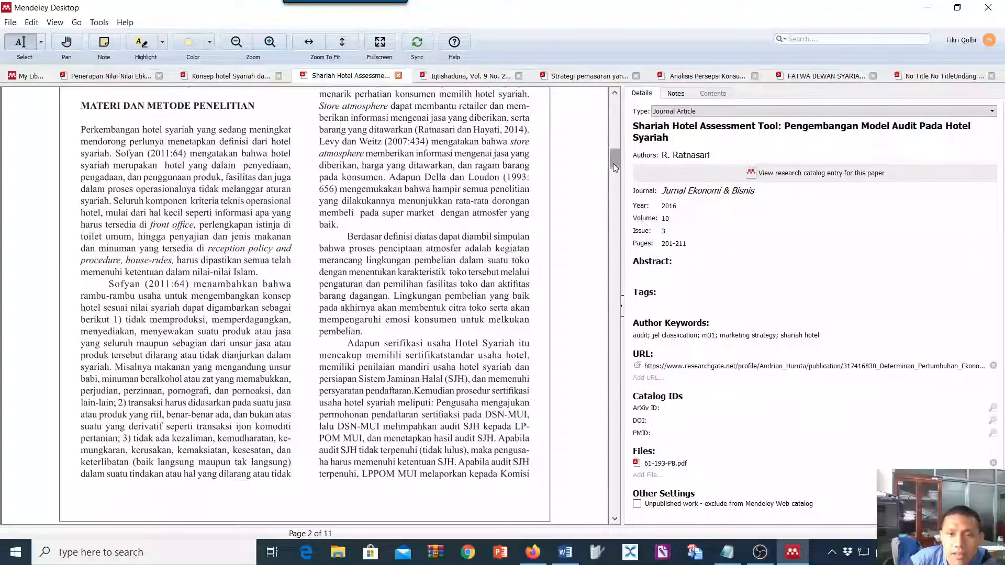
left_click_drag(613, 163, 614, 112)
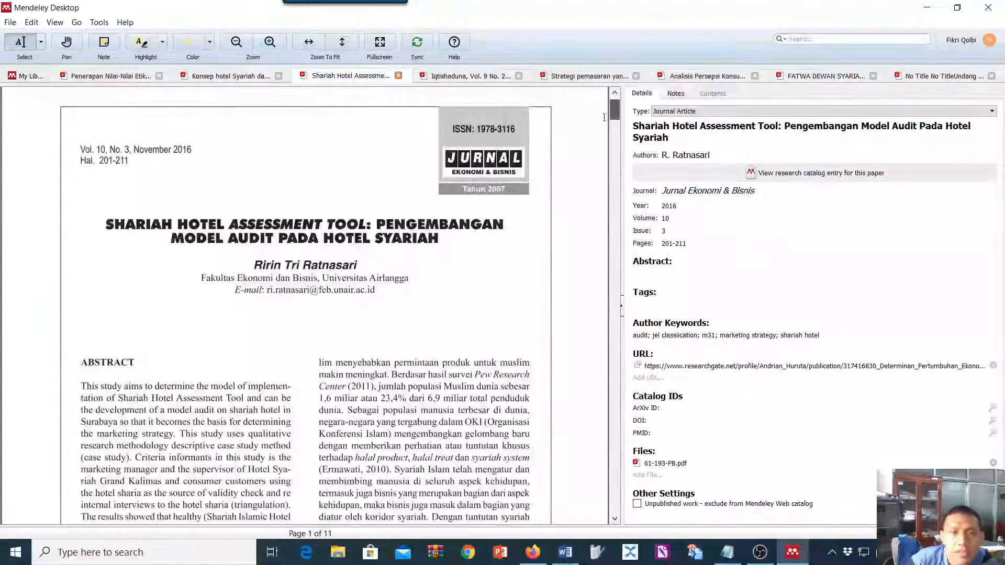
left_click(26, 76)
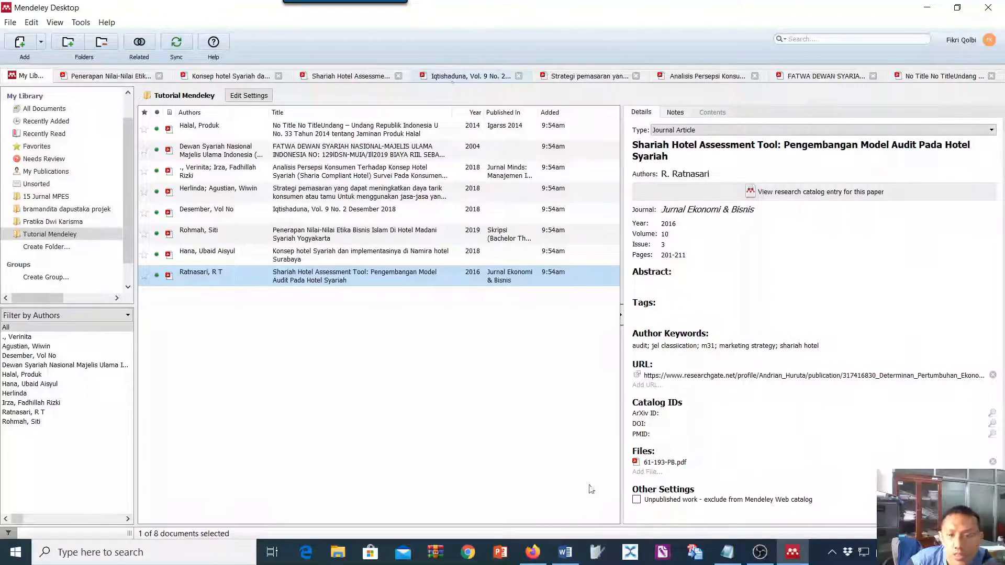
Add the line "-nama institusi pendidikan" below item 1 on Skripsi, Tesis, dan Disertasi in the Notepad notes
left_click(565, 552)
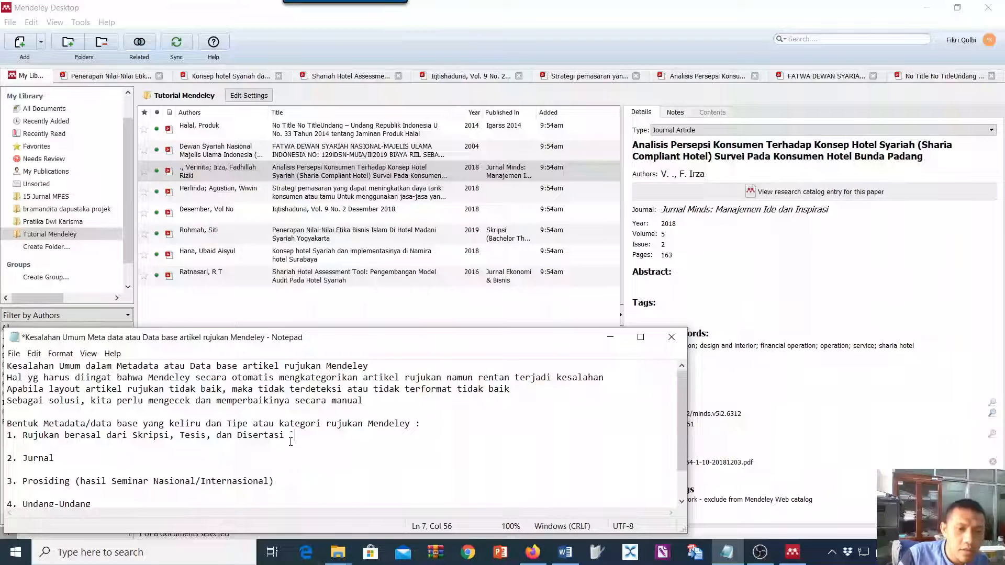
key("BackSpace")
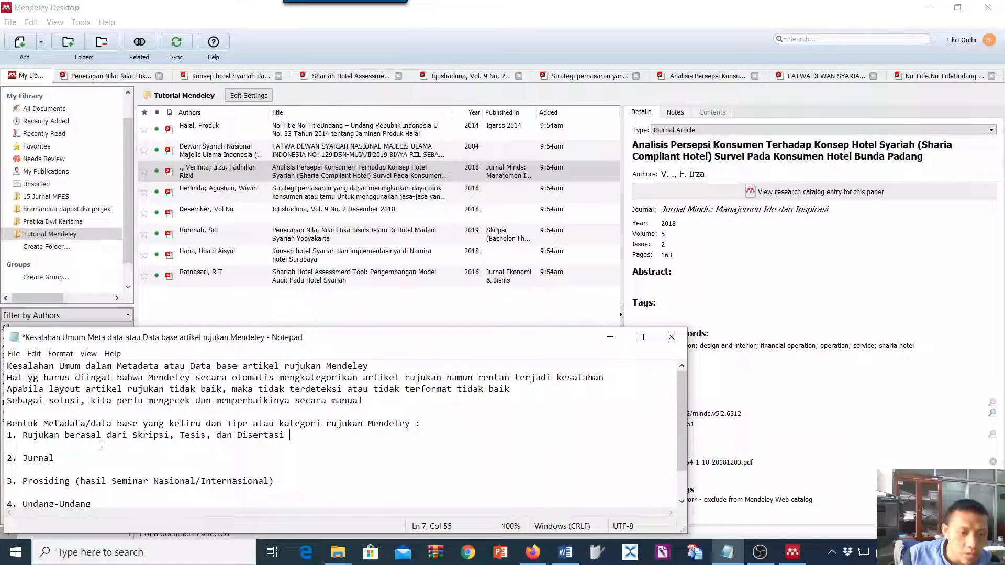
key("Return")
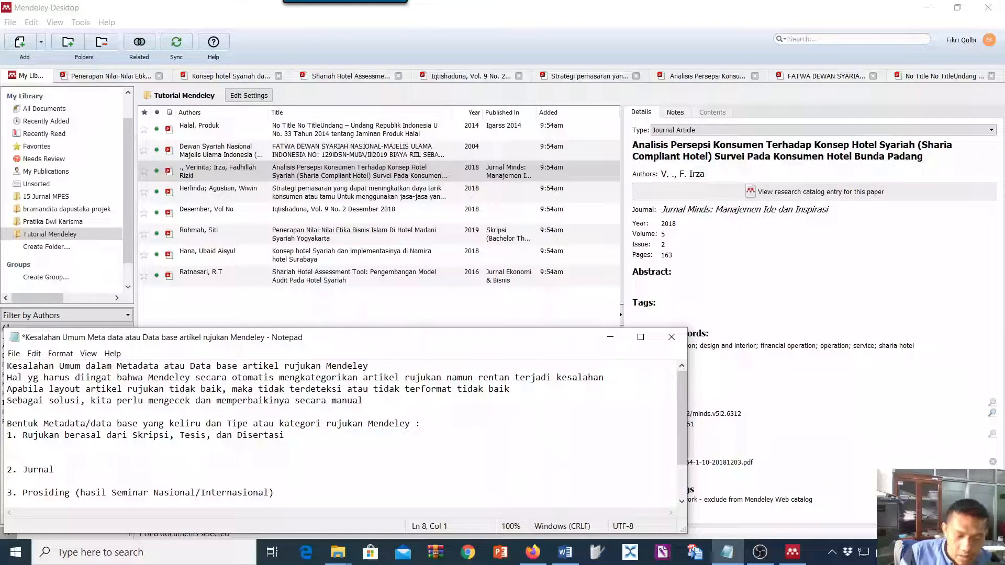
type("-")
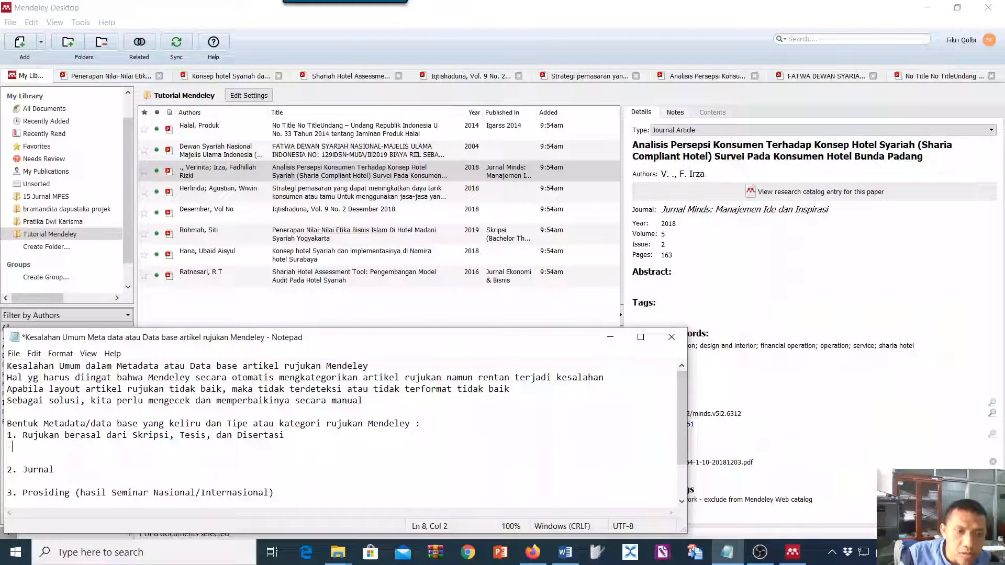
type("Insi")
key("BackSpace")
key("BackSpace")
key("BackSpace")
key("BackSpace")
key("BackSpace")
key("BackSpace")
type("nama ins")
key("BackSpace")
type("stitusi pendidikan")
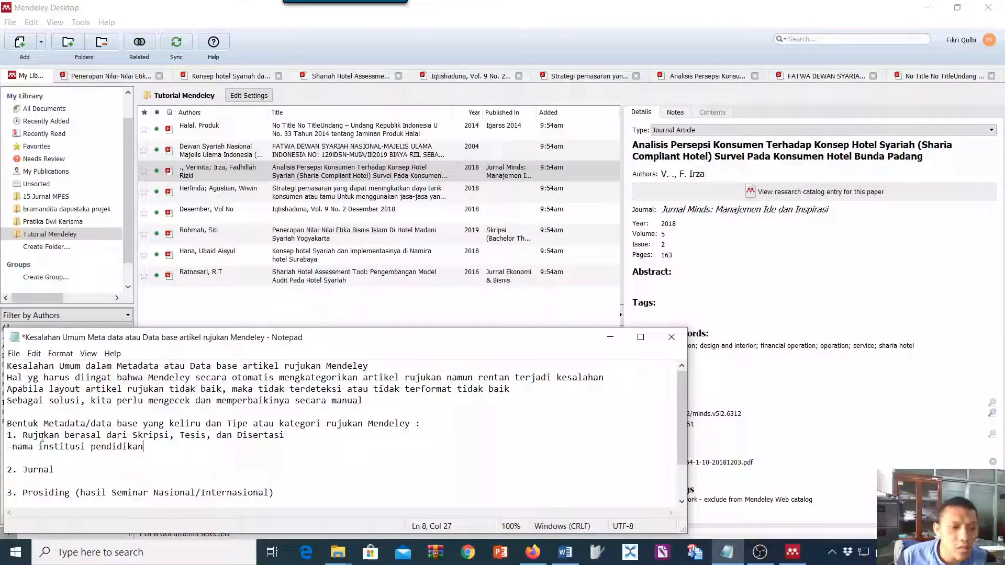
Add the line "-nama jurnal" below "2. Jurnal" in the notes and return to the Word document
left_click(69, 470)
key("Return")
type("-")
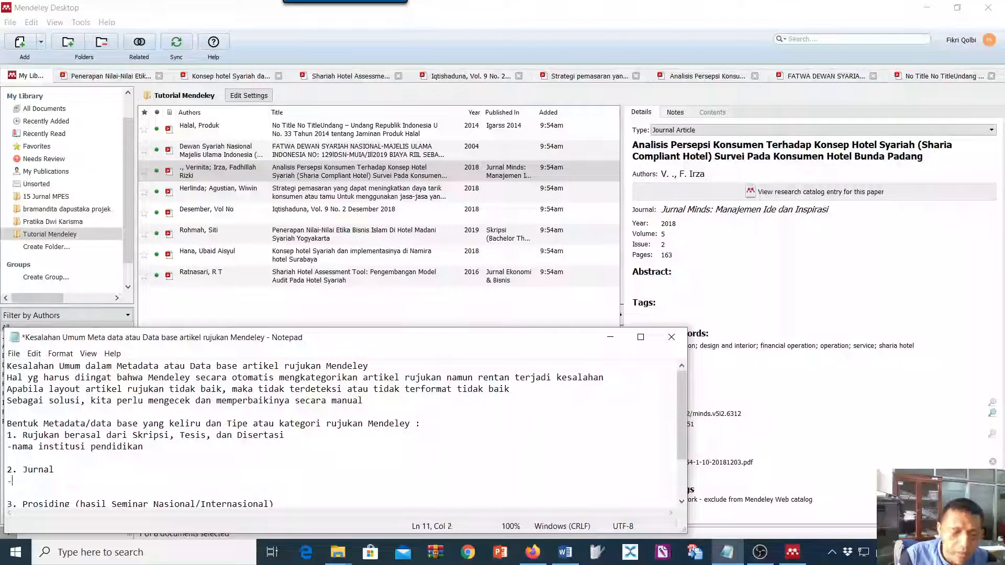
type("nama jurnal")
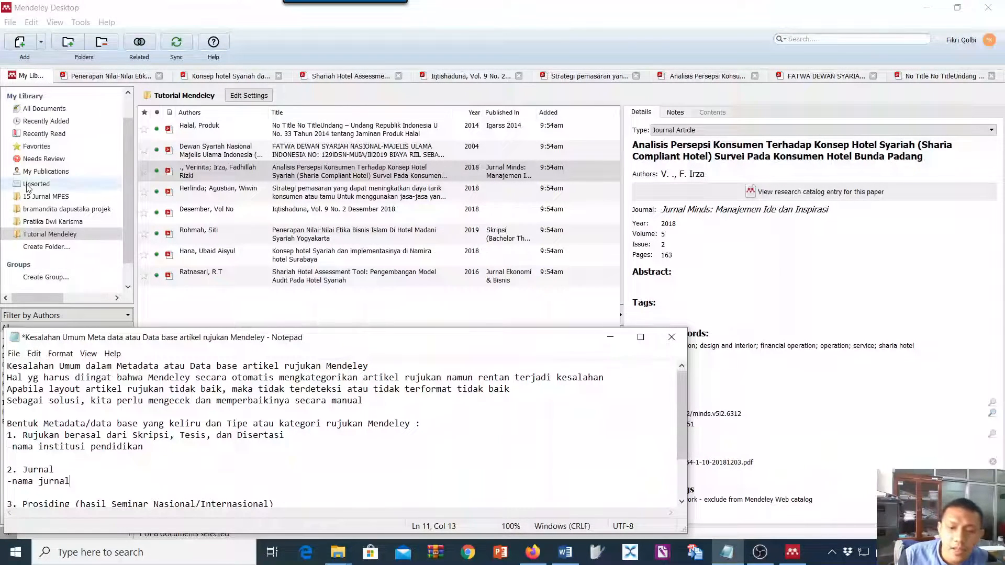
left_click(564, 559)
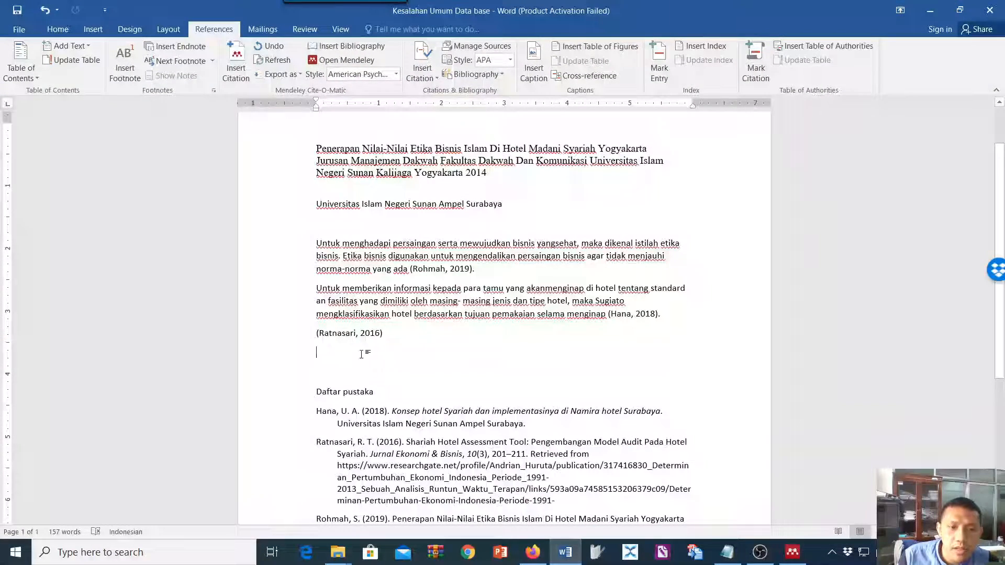
Insert a Mendeley citation of the "Iqtishaduna, Vol. 9 No. 2 Desember 2018" article on the empty line below the last citation in Word
left_click(224, 76)
left_click(413, 400)
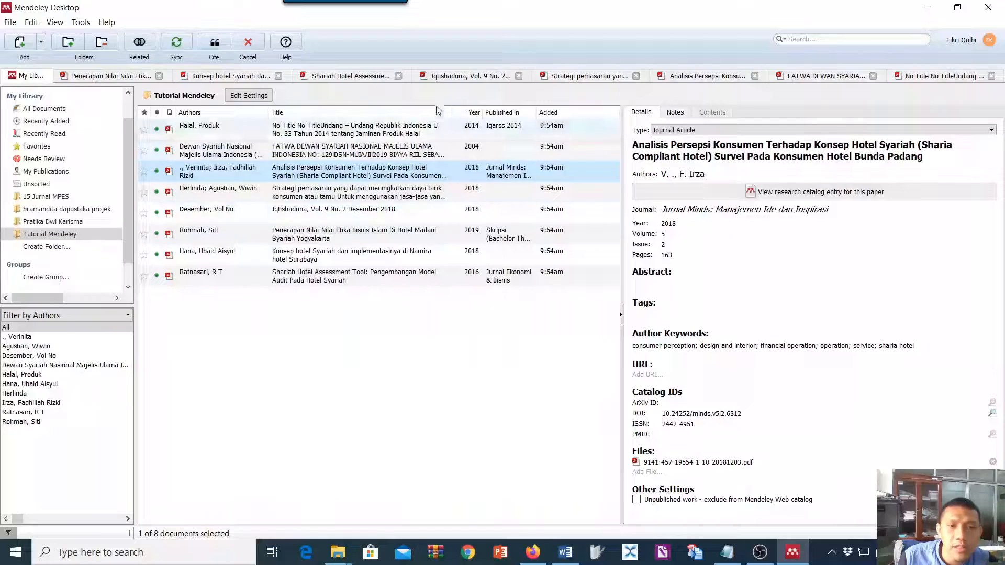
left_click(470, 76)
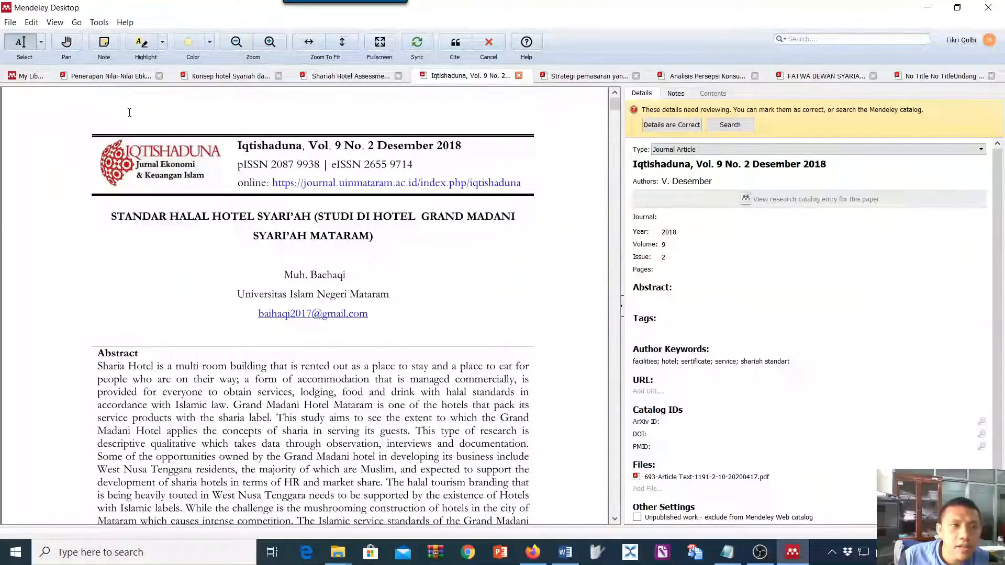
left_click(26, 76)
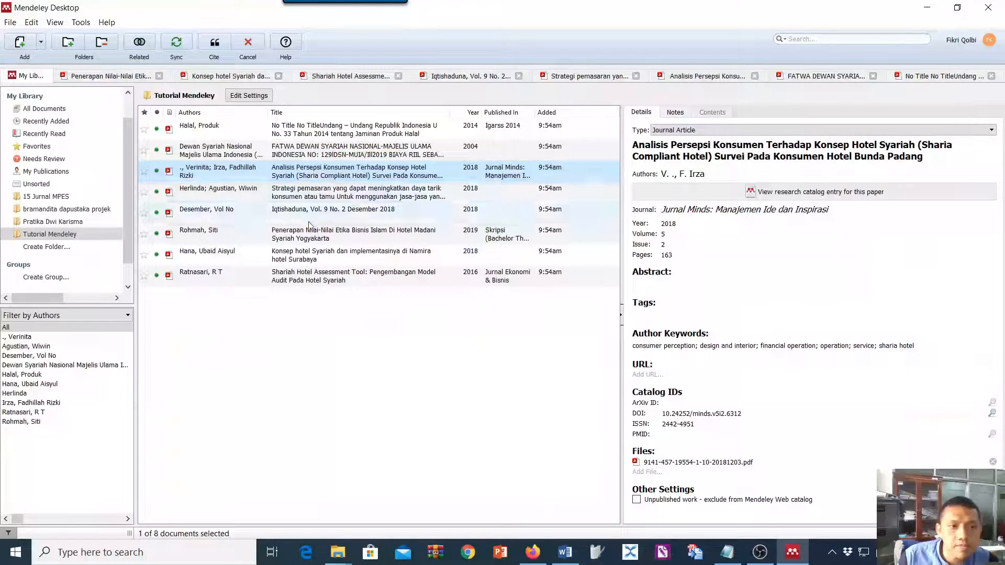
left_click(346, 211)
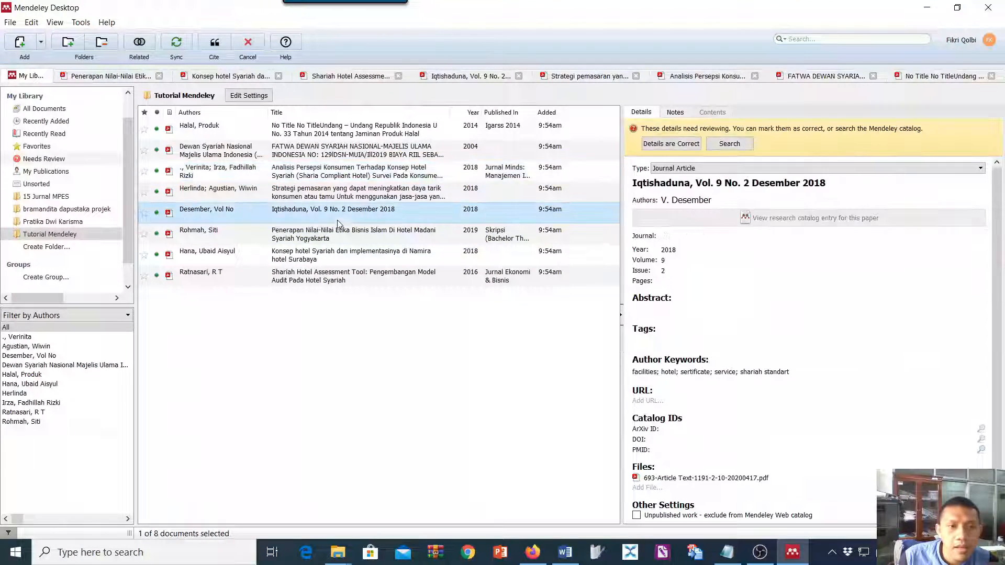
left_click(212, 41)
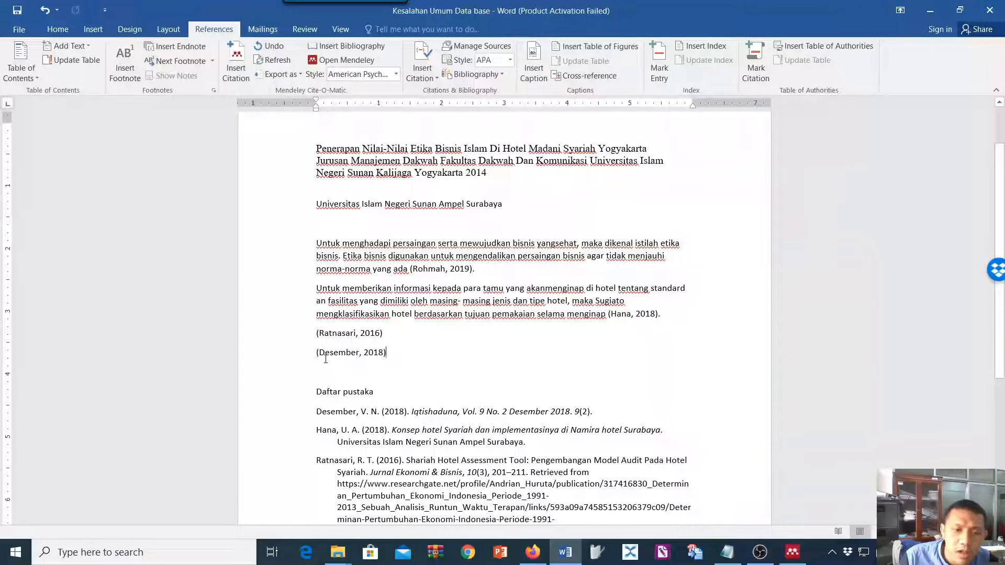
Open the "Iqtishaduna, Vol. 9 No. 2 Desember 2018" article in Mendeley and enter "Iqtishaduna" from its title as the journal name
left_click(793, 552)
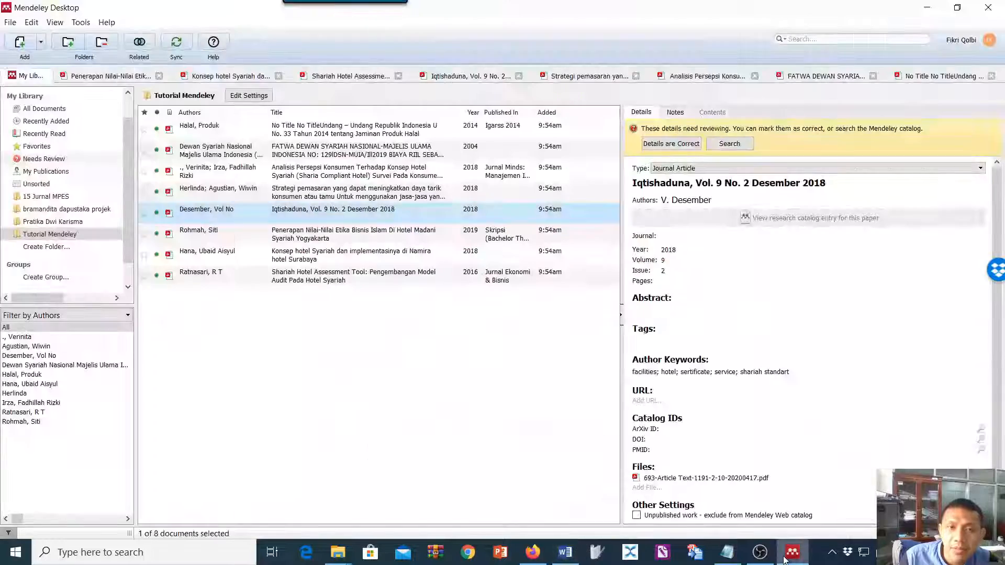
left_click(456, 76)
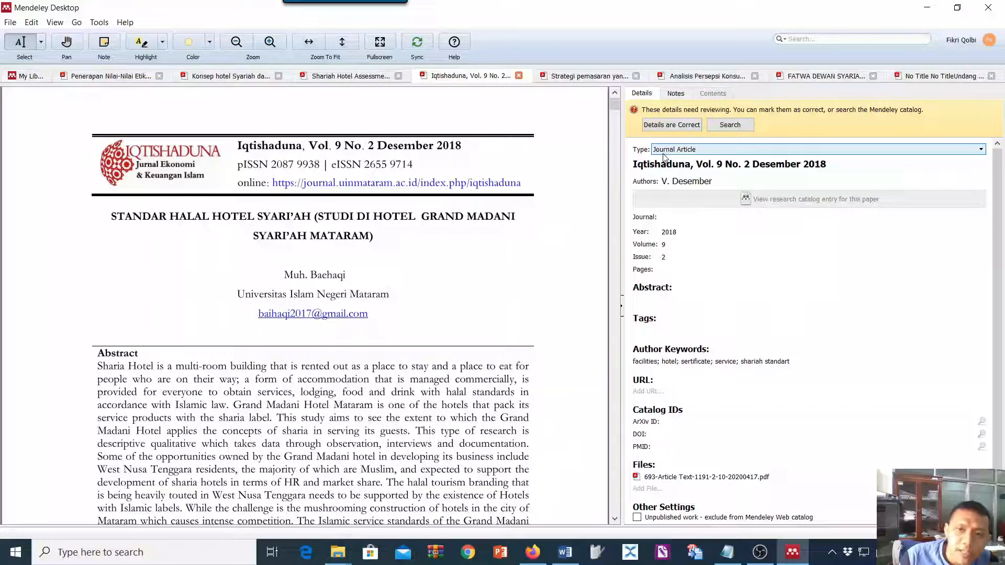
left_click(648, 165)
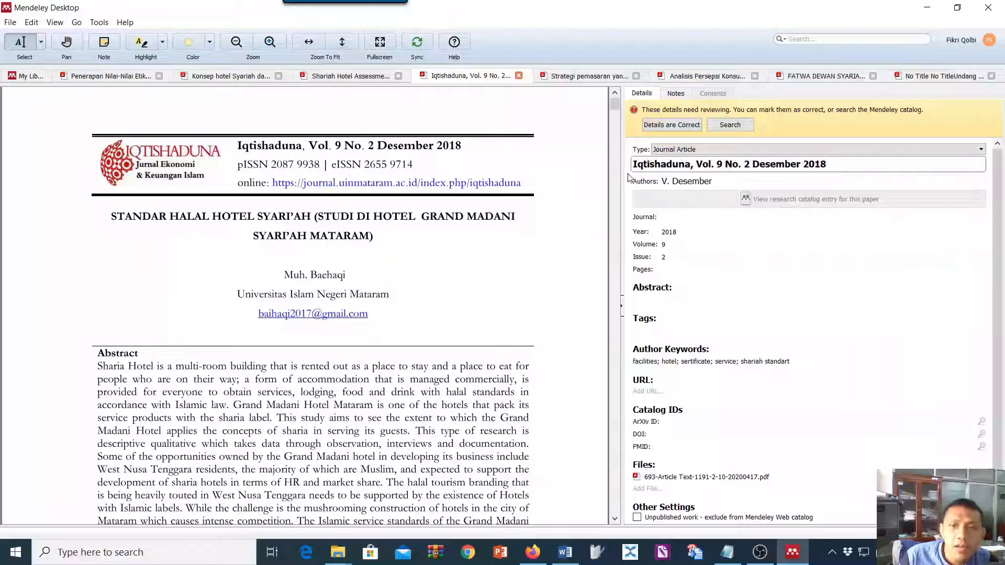
left_click_drag(633, 165, 816, 185)
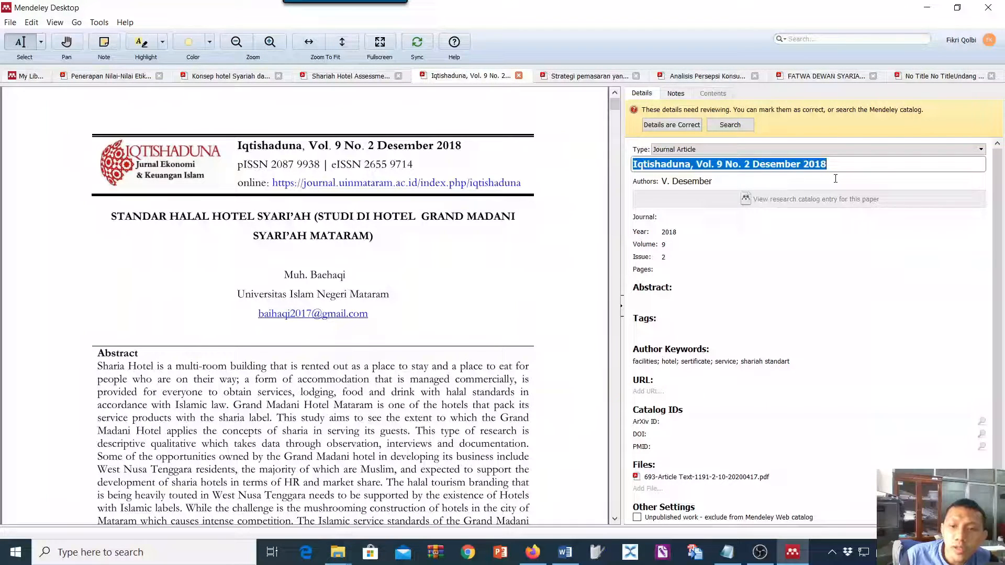
left_click(690, 166)
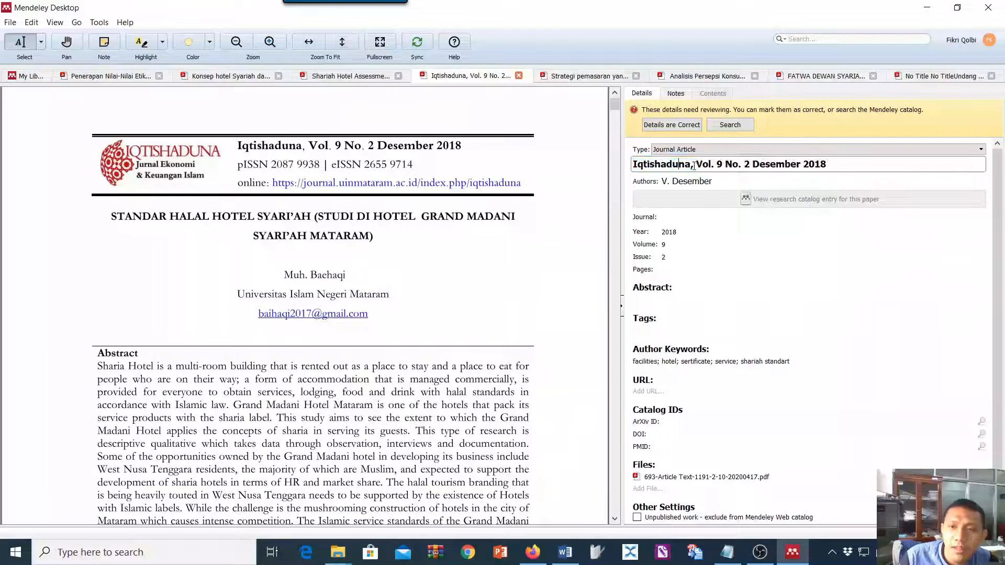
left_click_drag(690, 166, 640, 166)
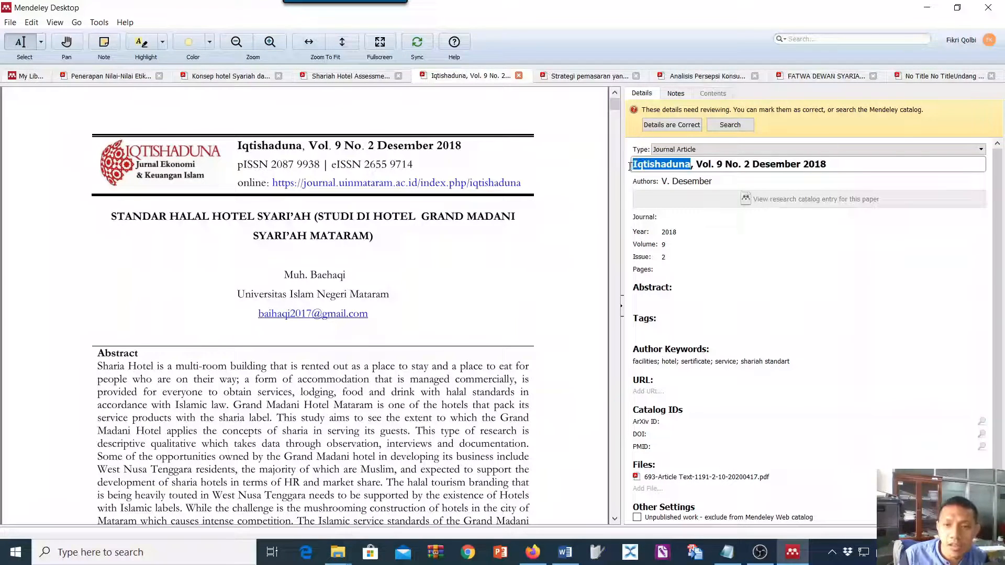
left_click(692, 216)
type("Iqtishaduna")
Clear the incorrect title "Iqtishaduna, Vol. 9 No. 2 Desember 2018" from the article's details
left_click(833, 164)
left_click_drag(833, 164, 592, 161)
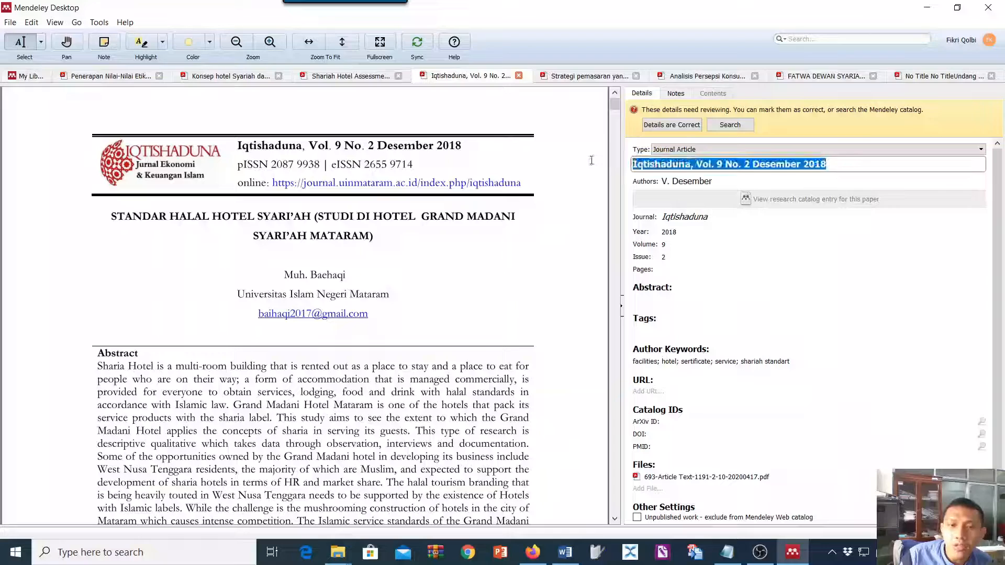
key("BackSpace")
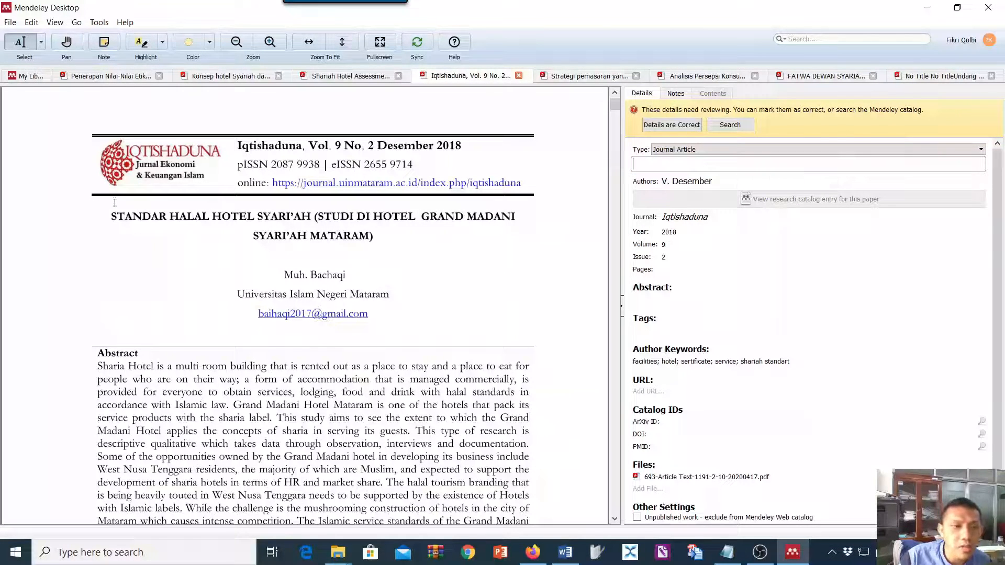
Copy the title "STANDAR HALAL HOTEL SYARI'AH (STUDI DI HOTEL GRAND MADANI SYARI'AH MATARAM)" from the PDF onto a new line above the last Word citation
mouse_move(110, 223)
left_mouse_down()
mouse_move(383, 237)
mouse_move(373, 244)
left_mouse_up()
key("ctrl+c")
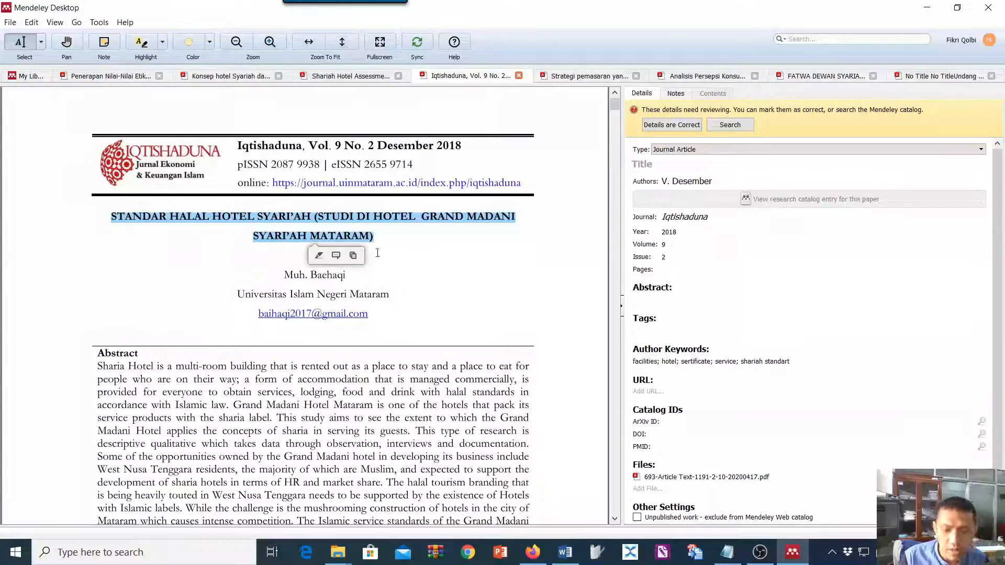
key("alt+Tab")
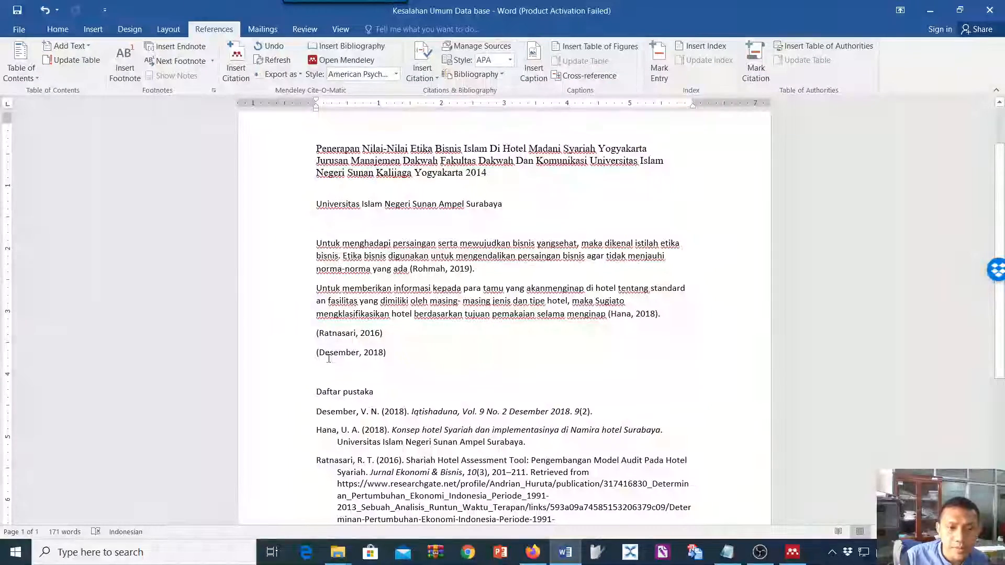
left_click(317, 354)
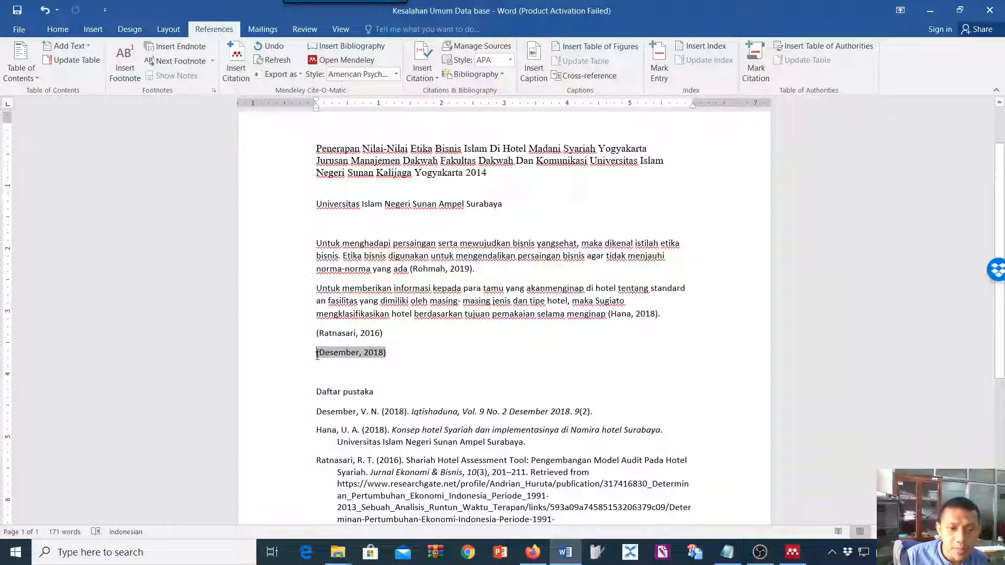
left_click(402, 343)
key("Return")
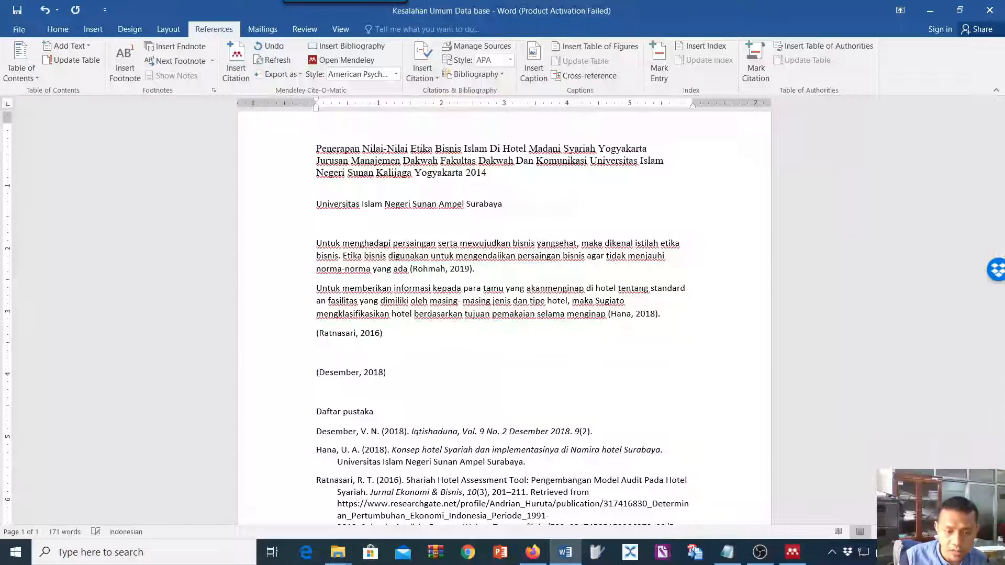
key("ctrl+v")
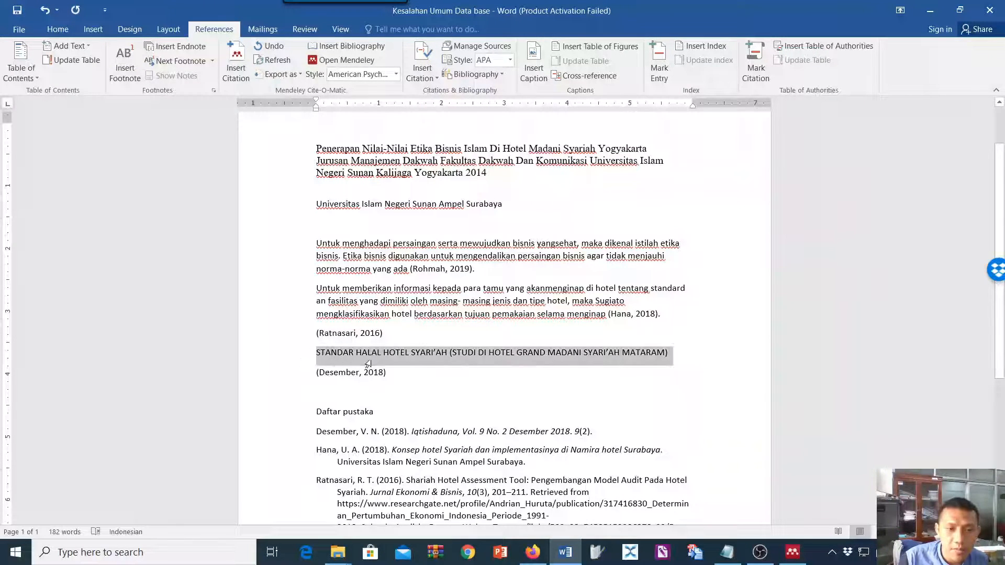
Capitalize each word of the pasted title in Word and join the "(Desember, 2018)" citation onto the same line
triple_click(663, 355)
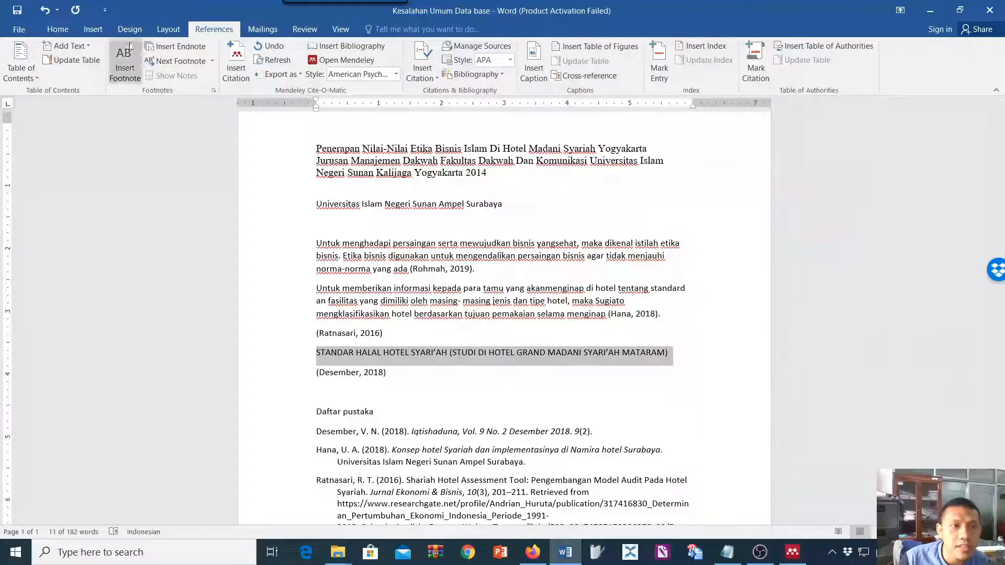
left_click(58, 30)
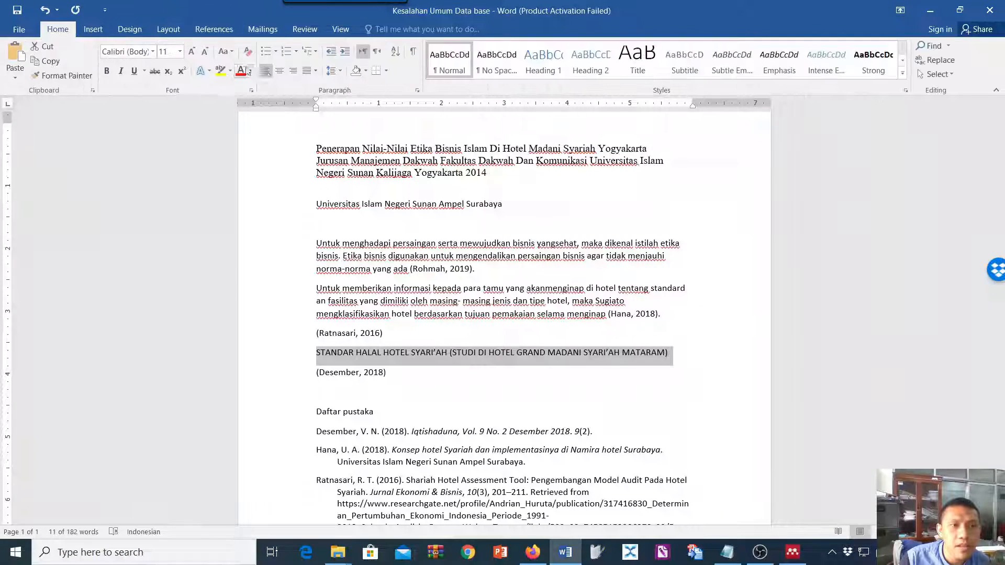
left_click(220, 51)
left_click(267, 106)
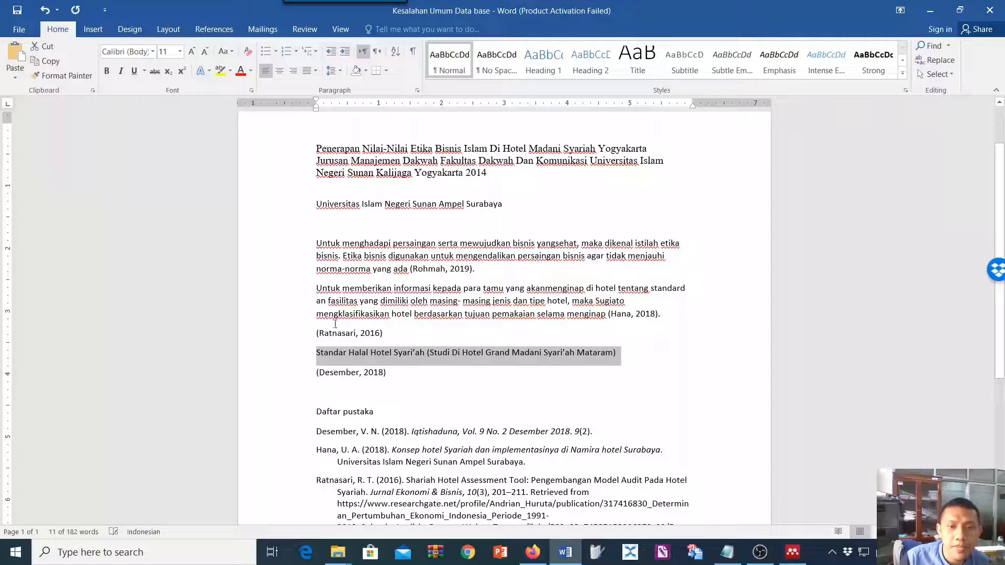
left_click(310, 377)
key("BackSpace")
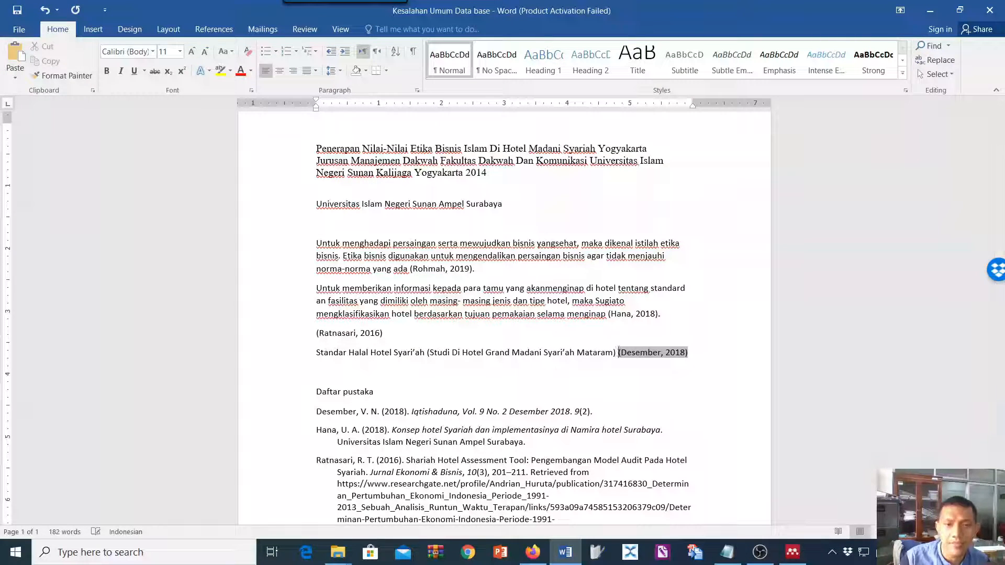
Copy the recapitalized title text from Word up to "Mataram" into the article's empty title field in Mendeley
left_click_drag(312, 358, 613, 357)
key("ctrl+c")
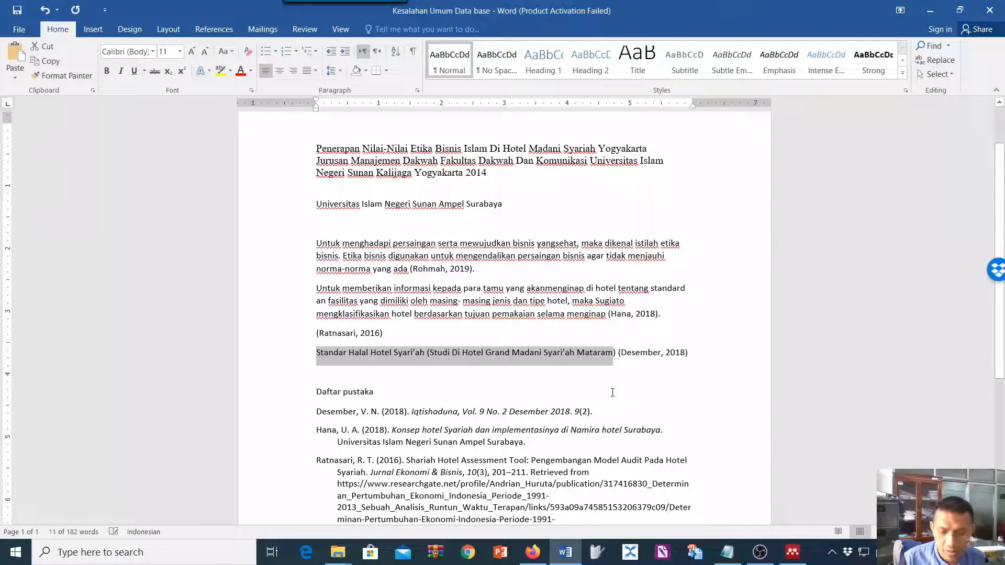
left_click(789, 557)
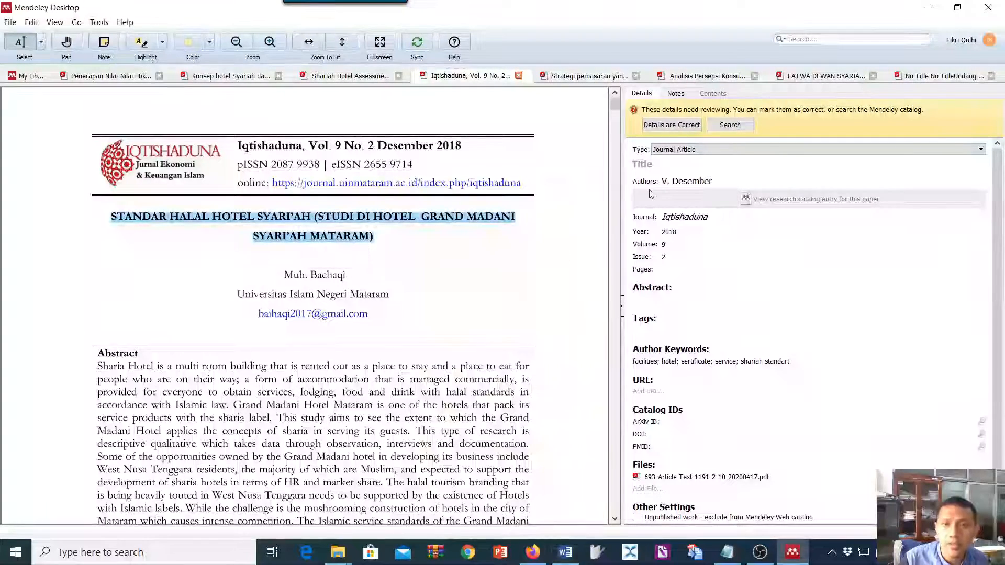
left_click(641, 165)
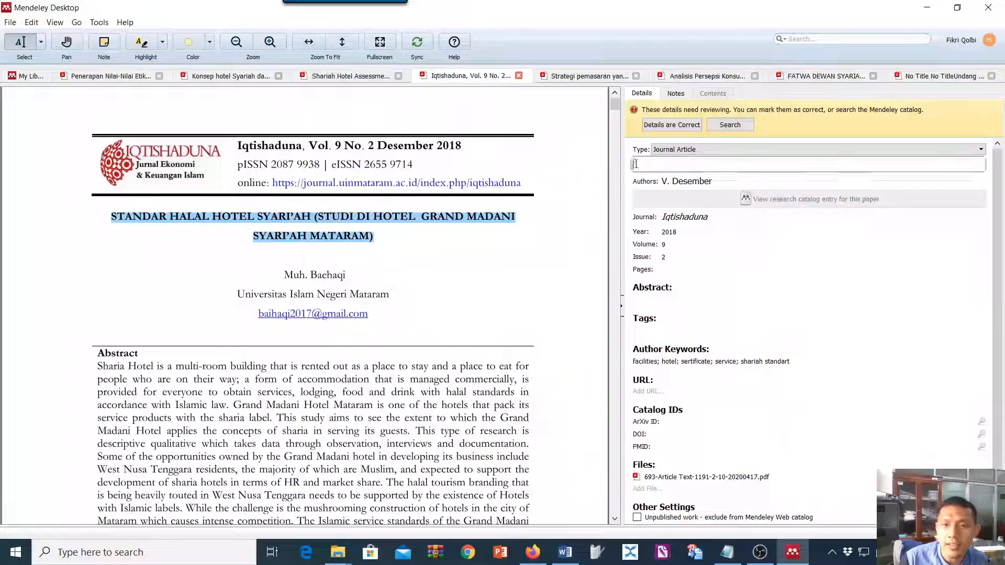
key("ctrl+v")
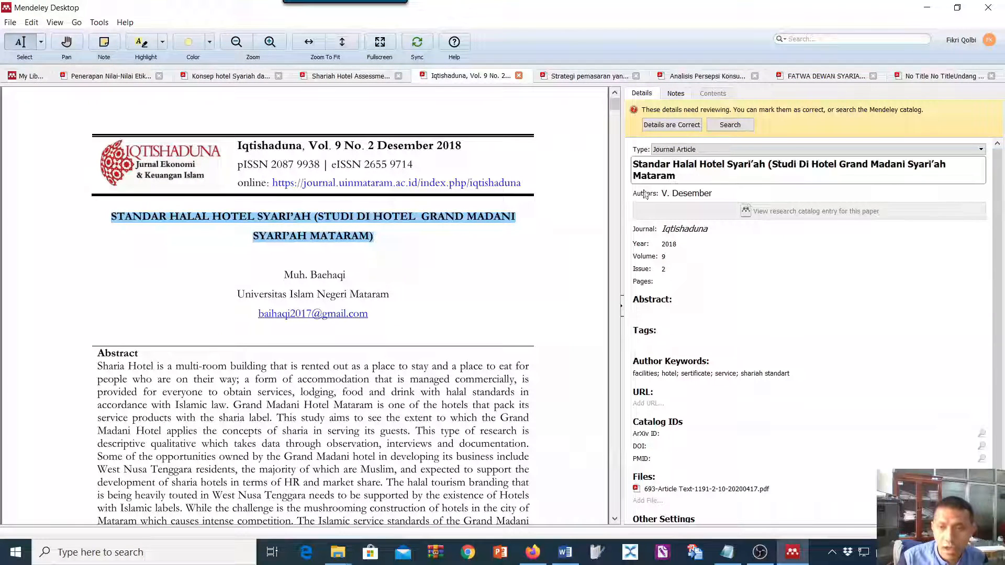
Replace the article's incorrect author in Mendeley with the author's full name from the PDF, expanding the abbreviated first name
left_click(714, 193)
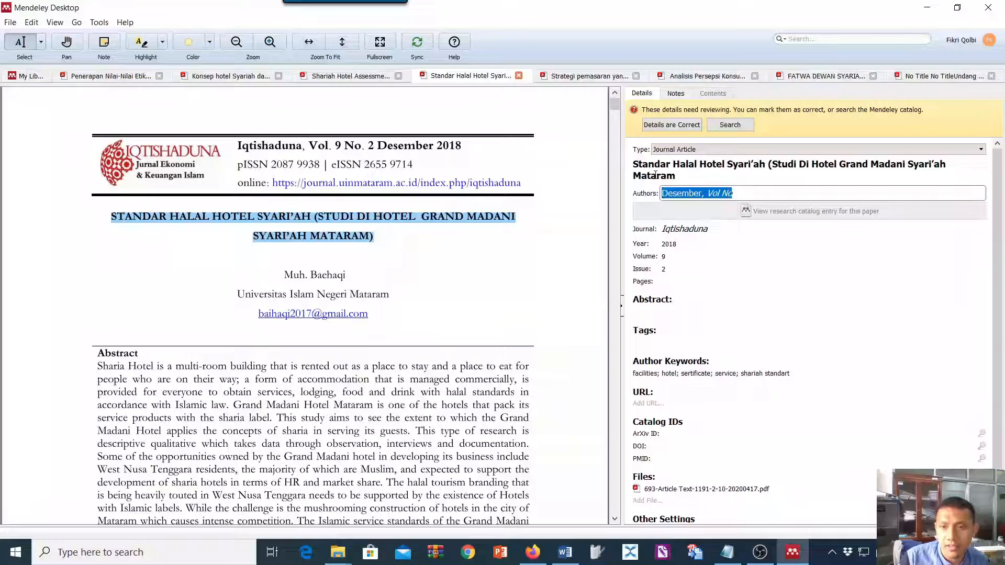
key("BackSpace")
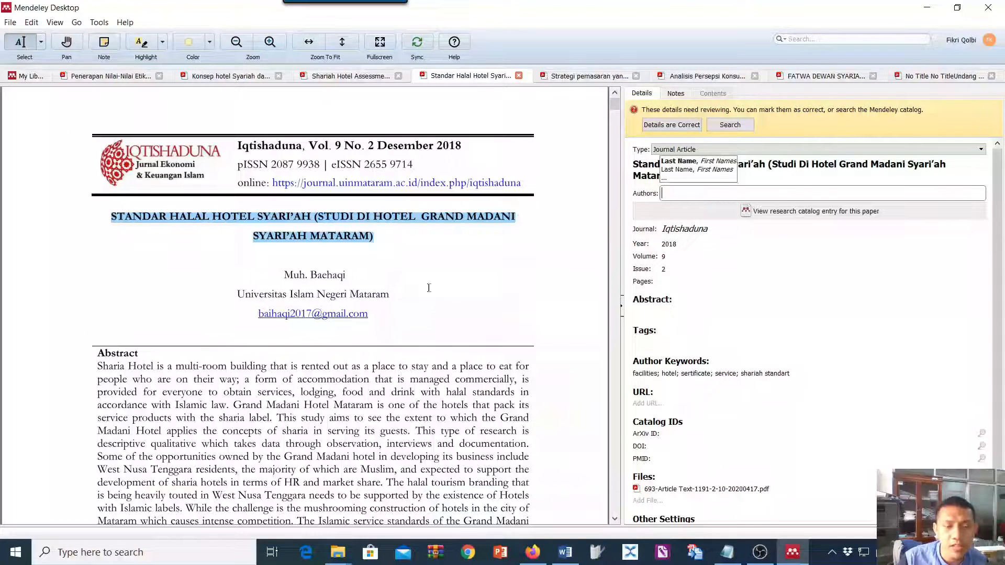
type("M")
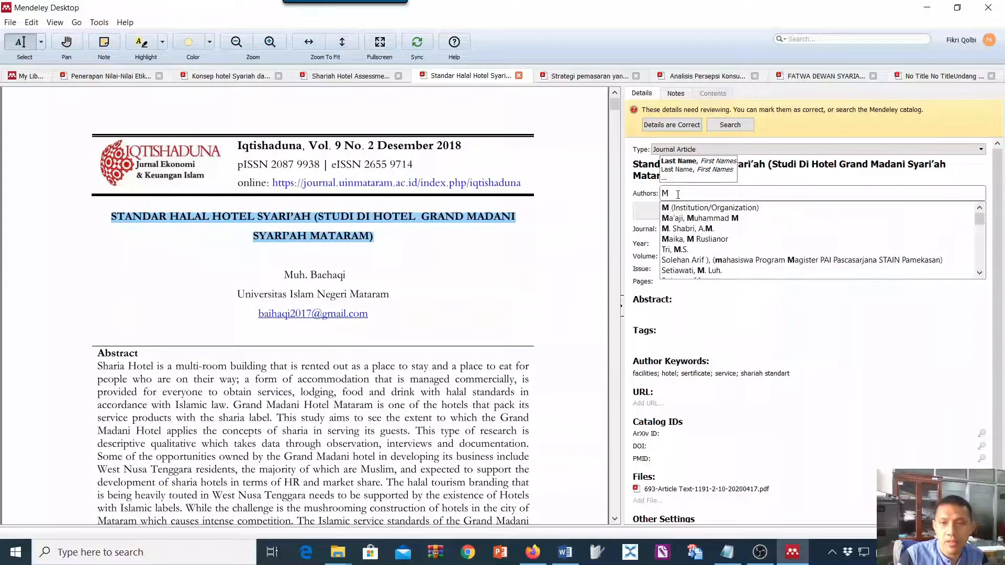
type("uhammad")
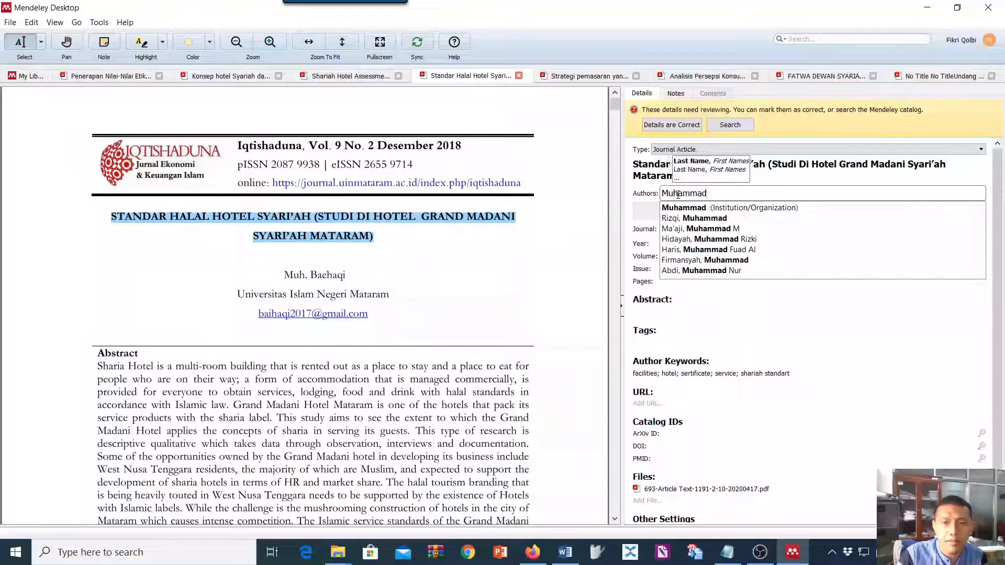
type(" Baehaqi")
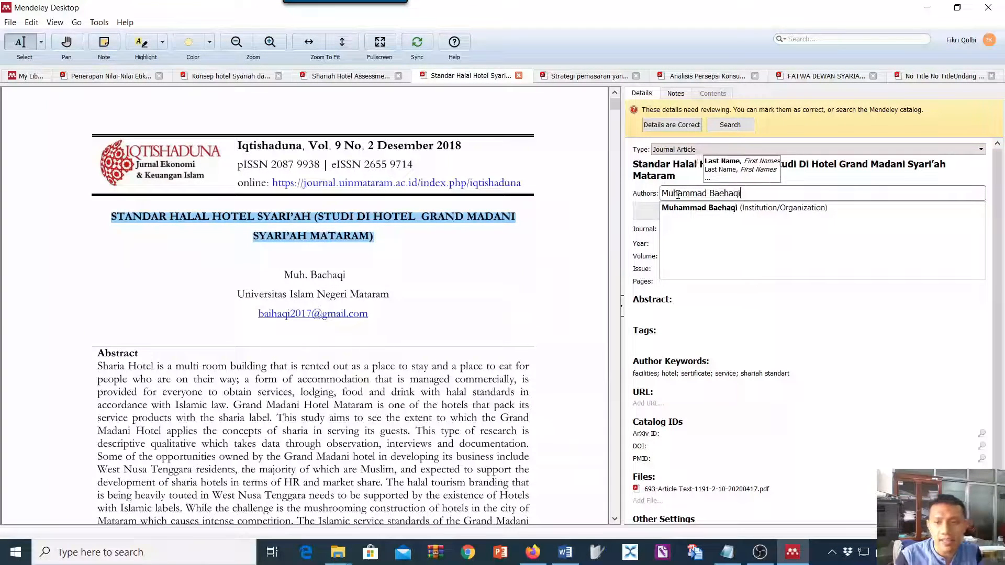
left_click(740, 169)
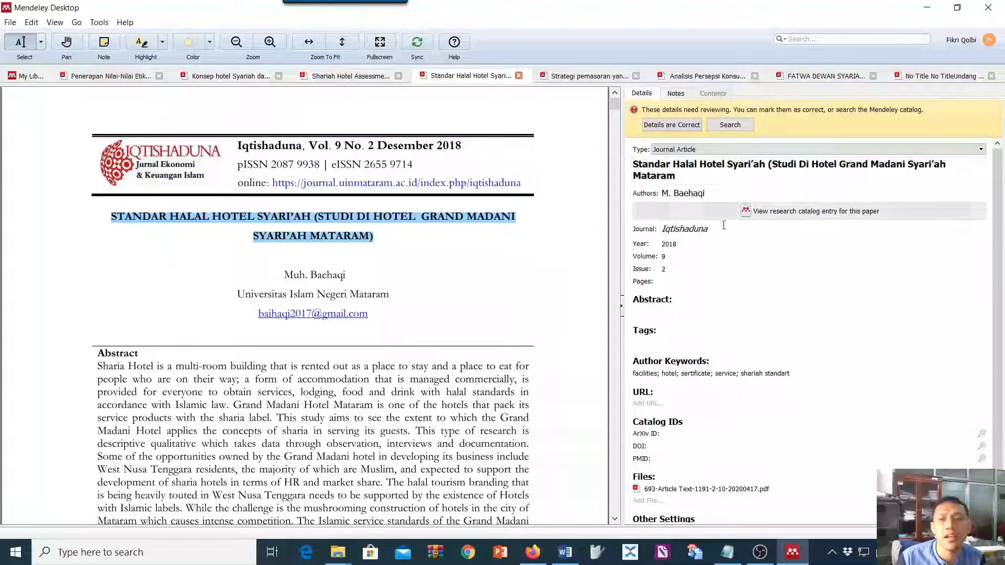
Look up the first and last page numbers in the article's PDF and set its pages to 118-134
scroll(701, 280, "down", 1)
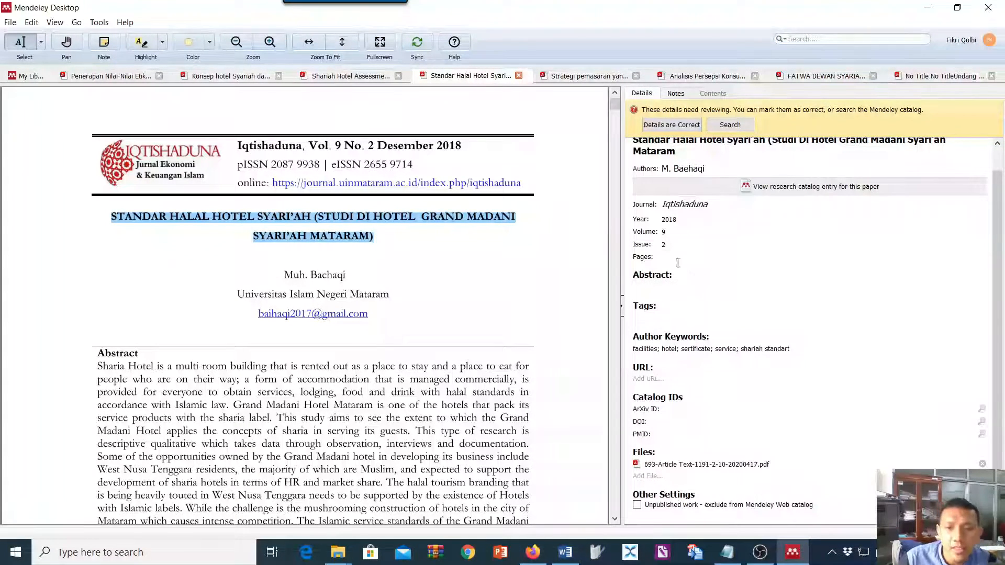
scroll(476, 292, "down", 3)
scroll(468, 290, "up", 3)
scroll(451, 314, "down", 9)
scroll(451, 314, "down", 15)
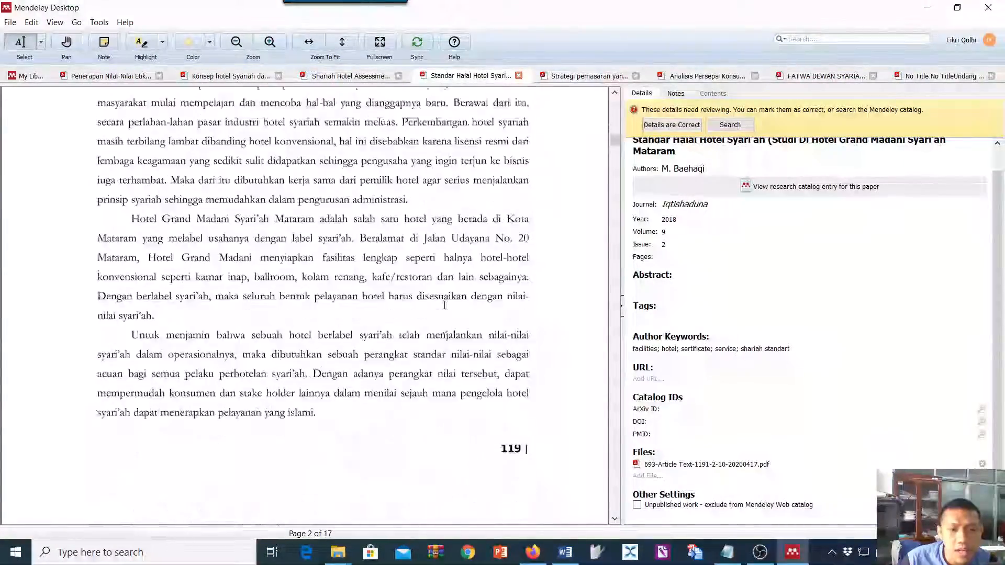
scroll(450, 304, "up", 15)
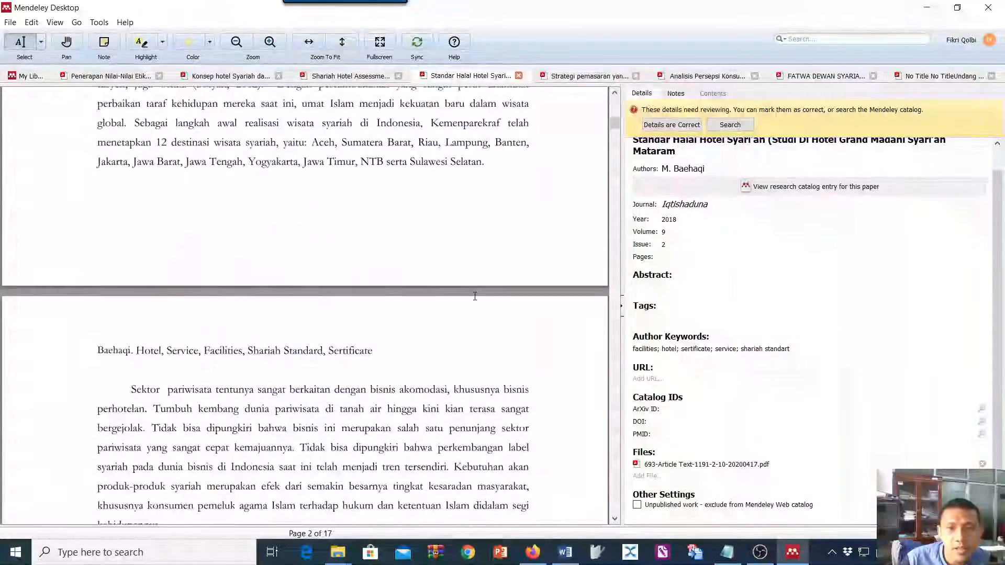
scroll(475, 297, "up", 3)
left_click_drag(615, 110, 611, 561)
left_click(682, 255)
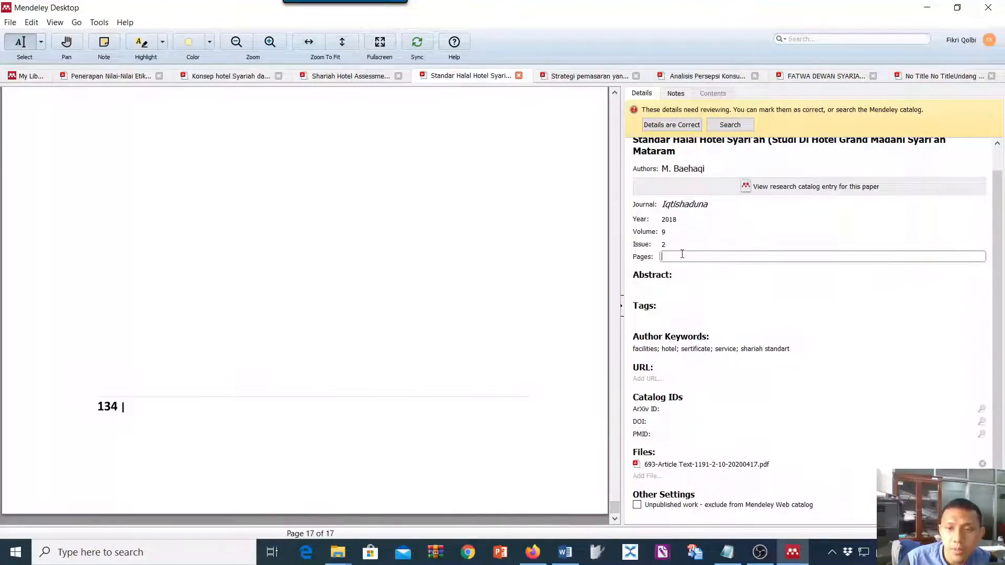
type("3")
key("BackSpace")
key("BackSpace")
type("118-134")
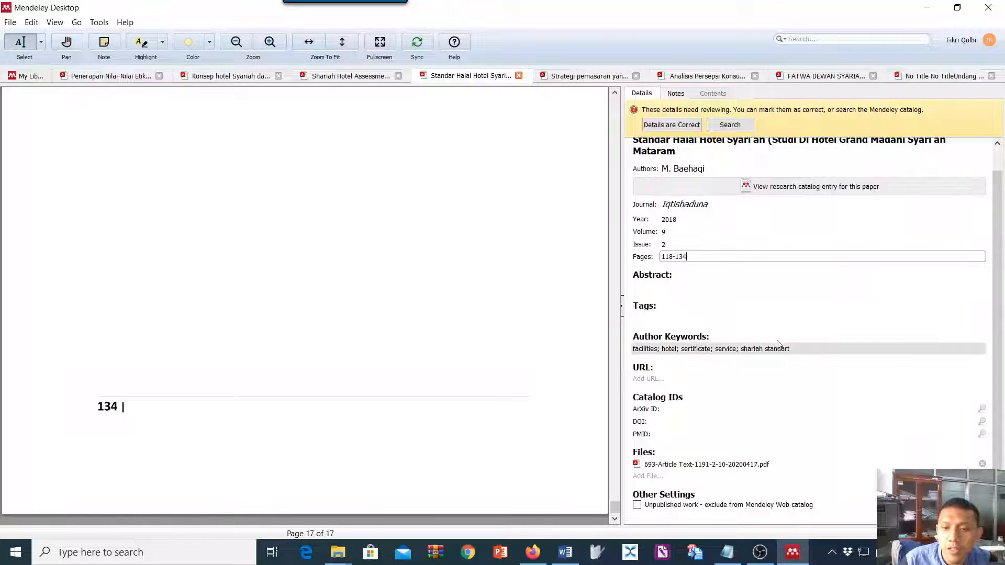
scroll(534, 350, "up", 5)
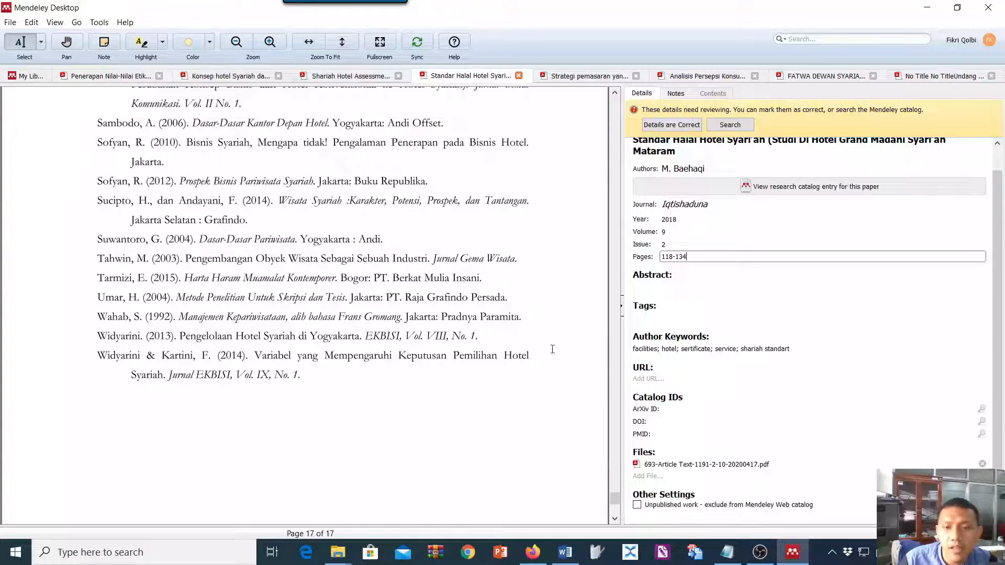
left_click(615, 508)
left_click_drag(615, 510, 599, 109)
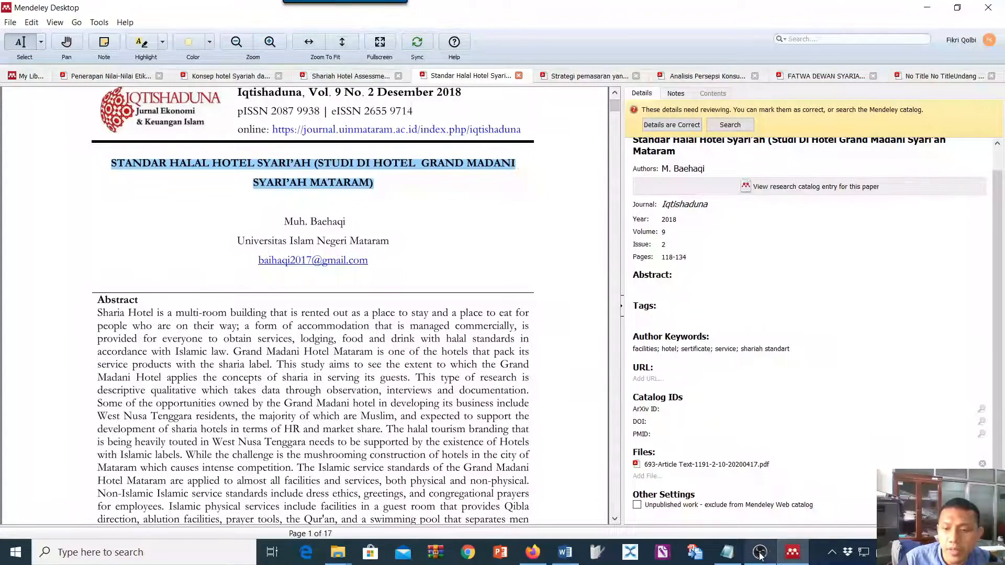
Switch to Word, refresh the Mendeley citations and bibliography, and add a period after the citation on the "Standar Halal Hotel Syari'ah" line
left_click(565, 552)
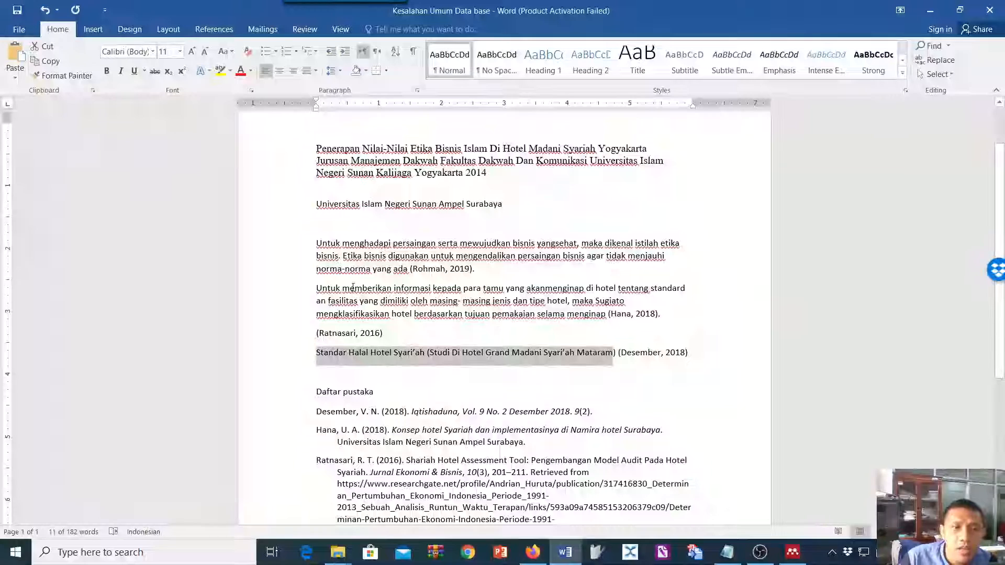
scroll(455, 375, "down", 1)
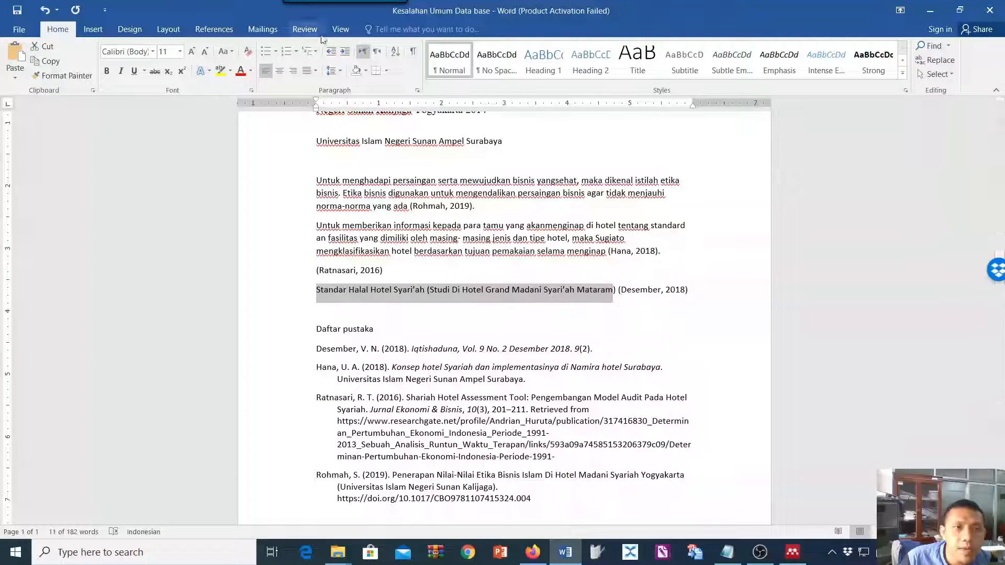
left_click(215, 30)
left_click(272, 60)
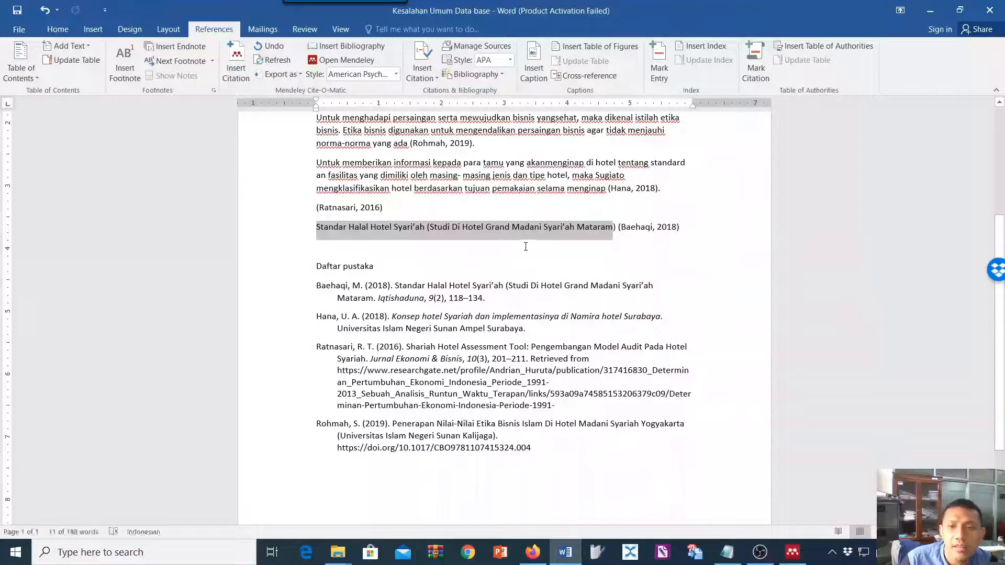
type(".")
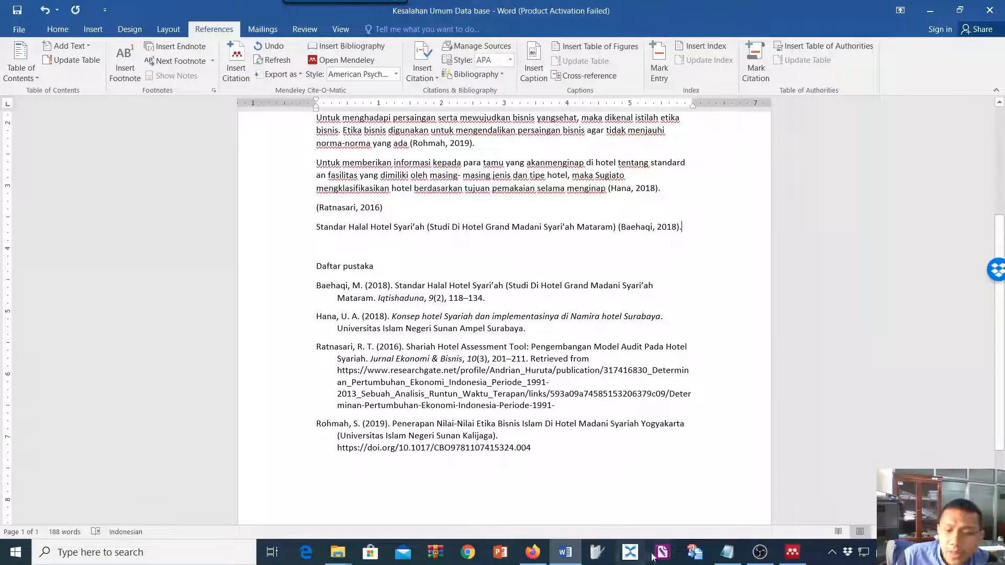
Return to Mendeley, open the "Strategi pemasaran" paper, and change its document type to Conference Proceedings
left_click(794, 560)
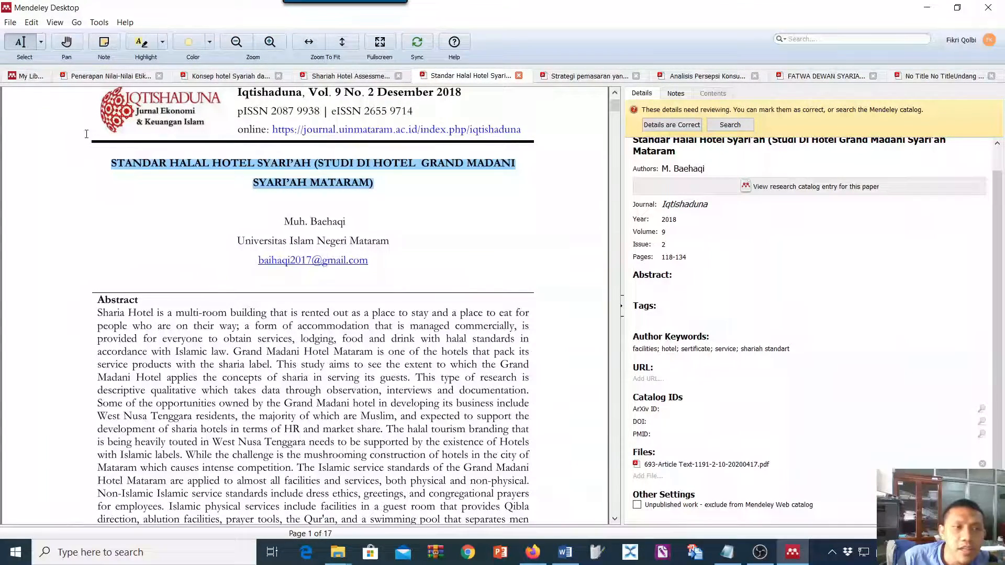
left_click(725, 553)
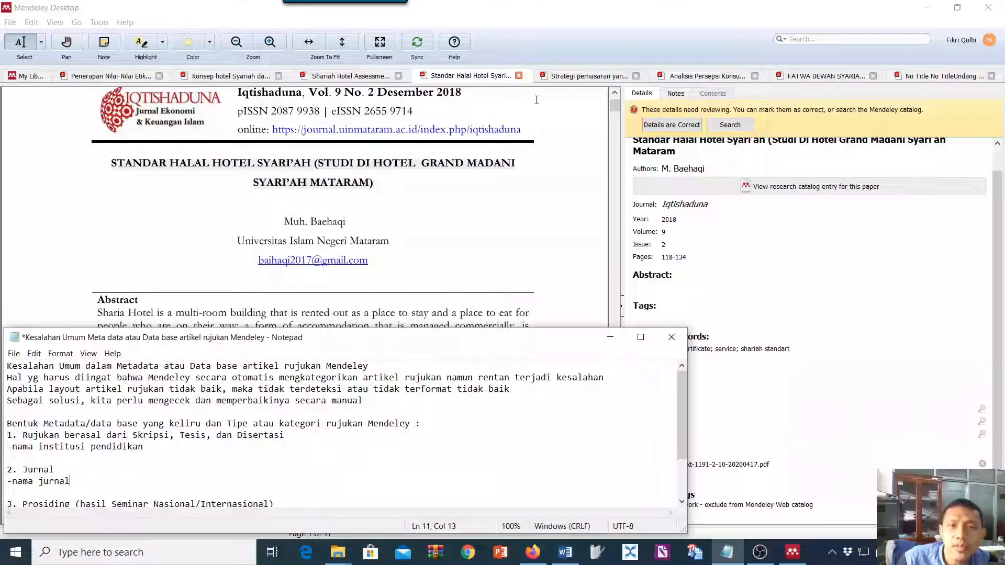
left_click(560, 79)
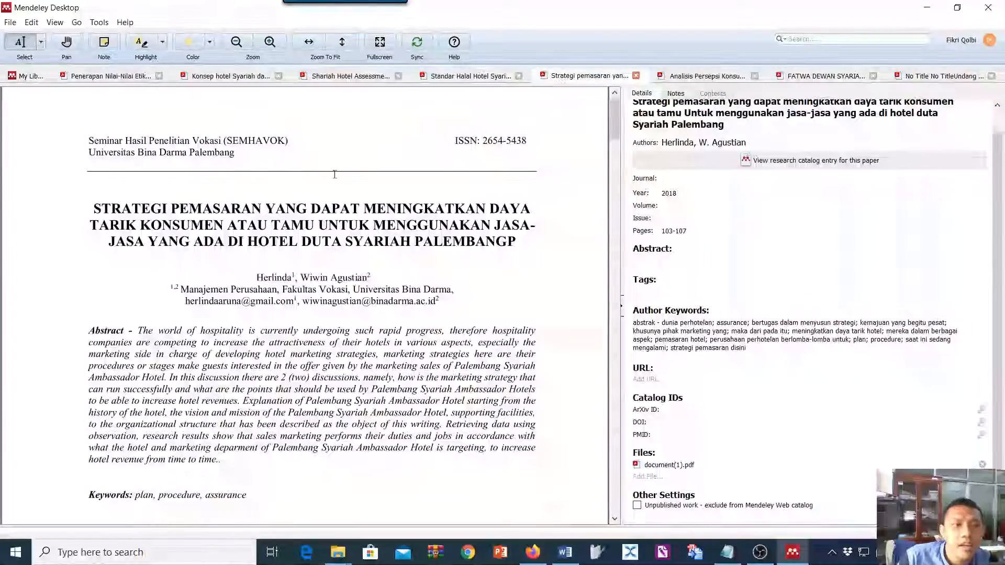
scroll(314, 178, "down", 1)
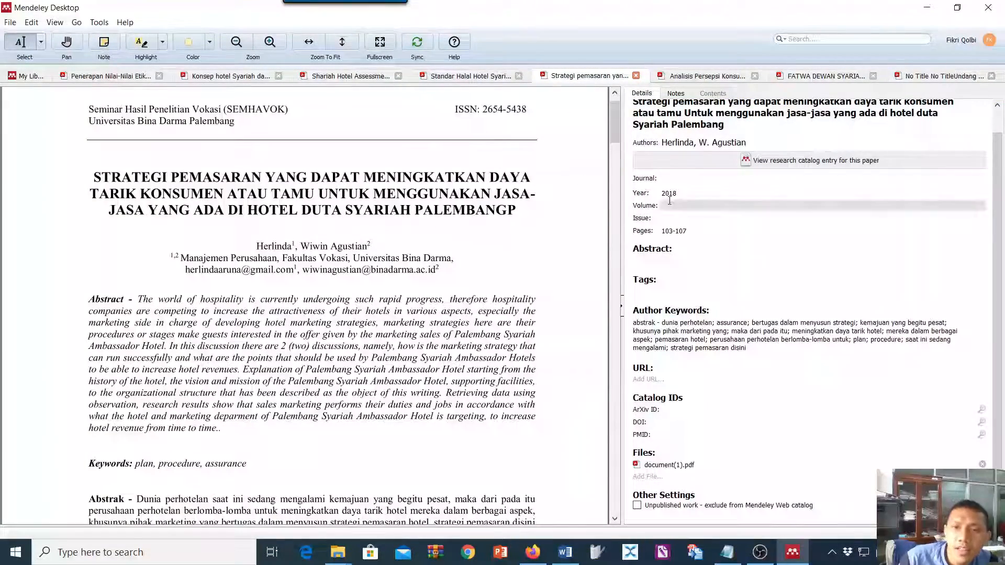
scroll(667, 200, "up", 1)
left_click(703, 111)
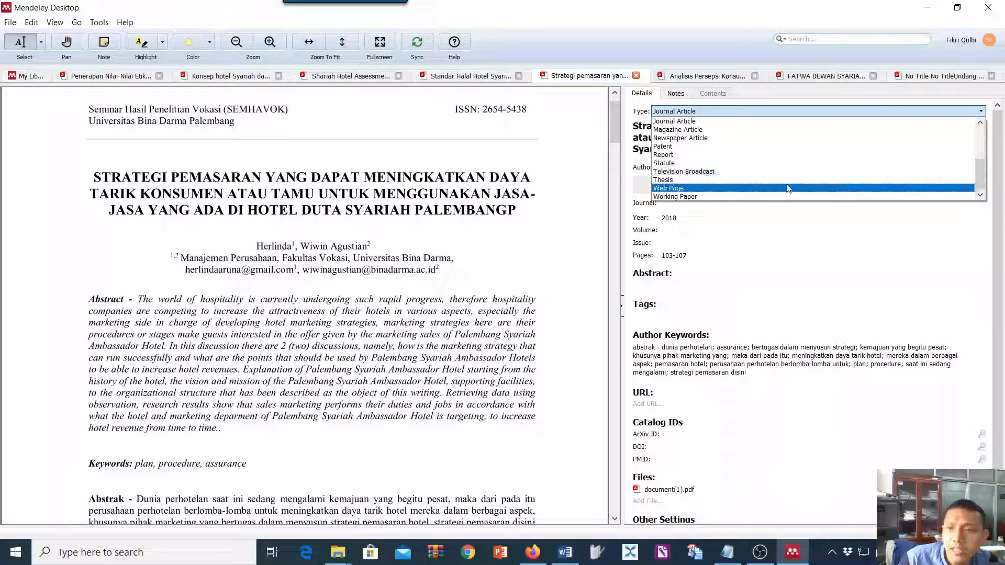
left_click_drag(979, 173, 978, 131)
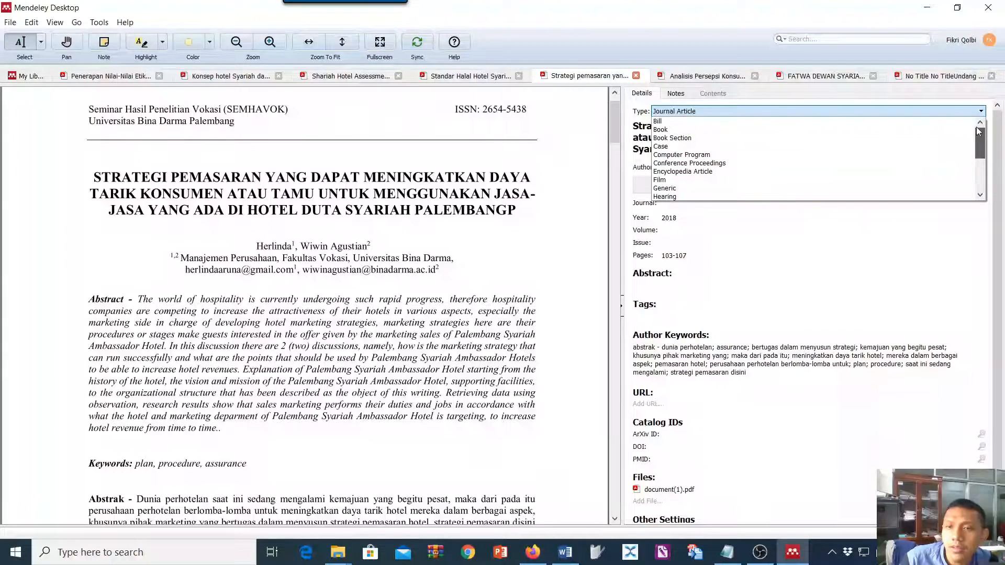
left_click(743, 166)
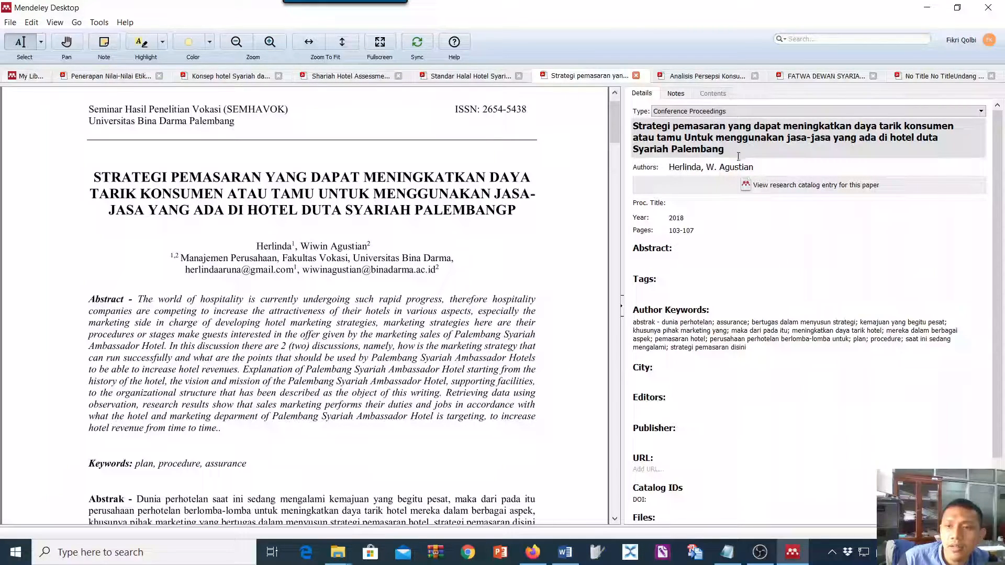
left_click(776, 162)
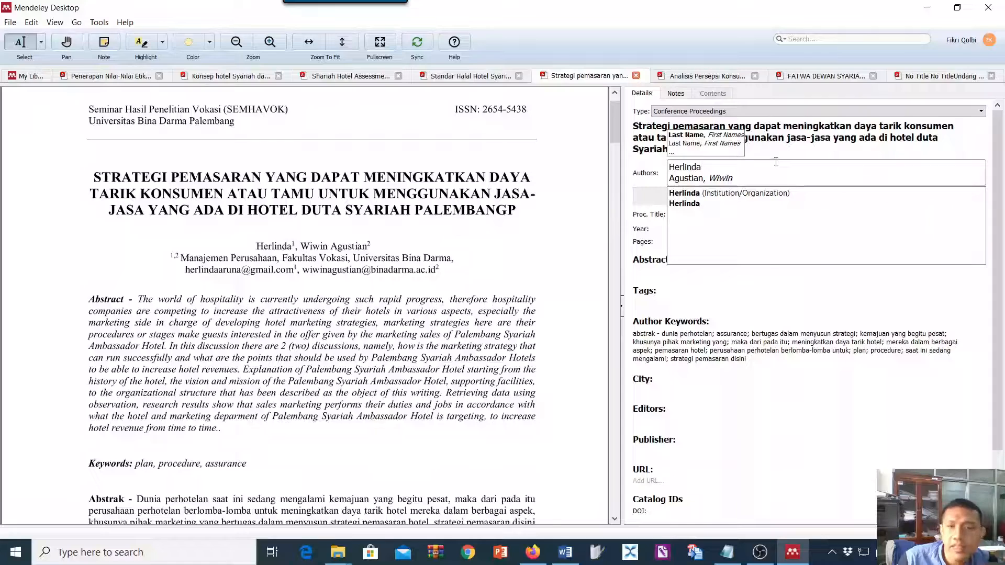
left_click(722, 150)
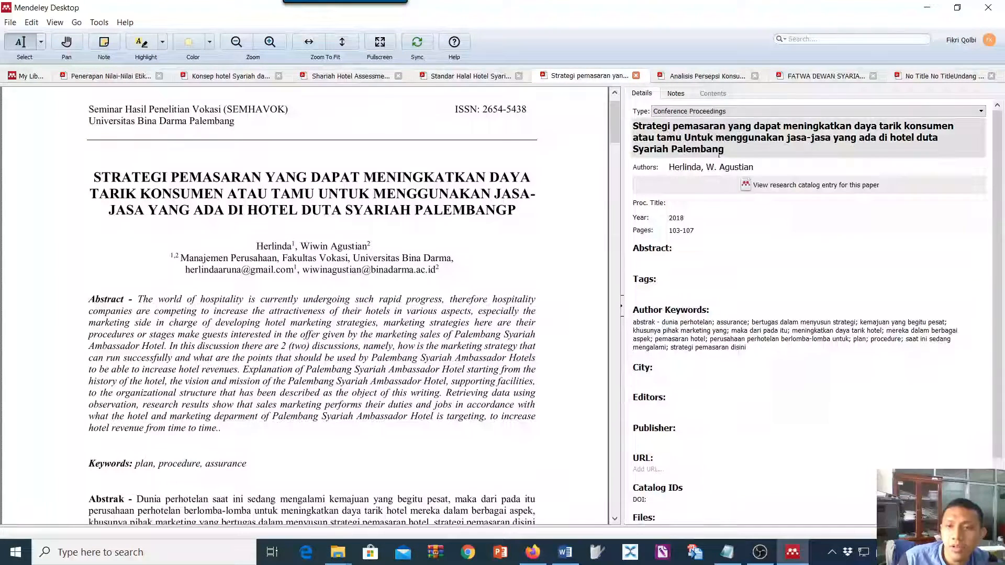
Copy "Seminar Hasil Penelitian Vokasi (SEMHAVOK)" from the PDF header into the paper's proceedings title
left_click(688, 203)
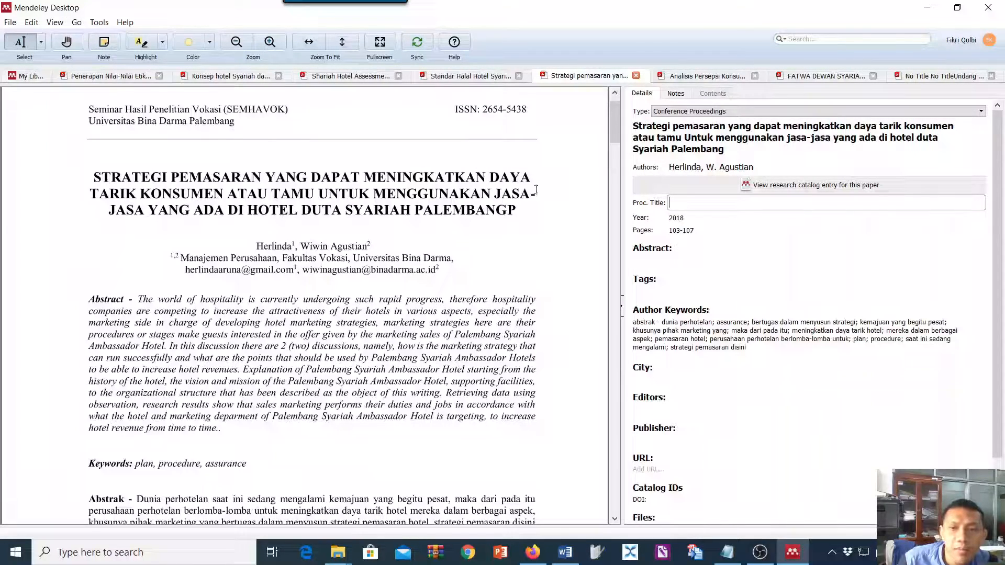
left_click_drag(90, 109, 301, 115)
key("ctrl+c")
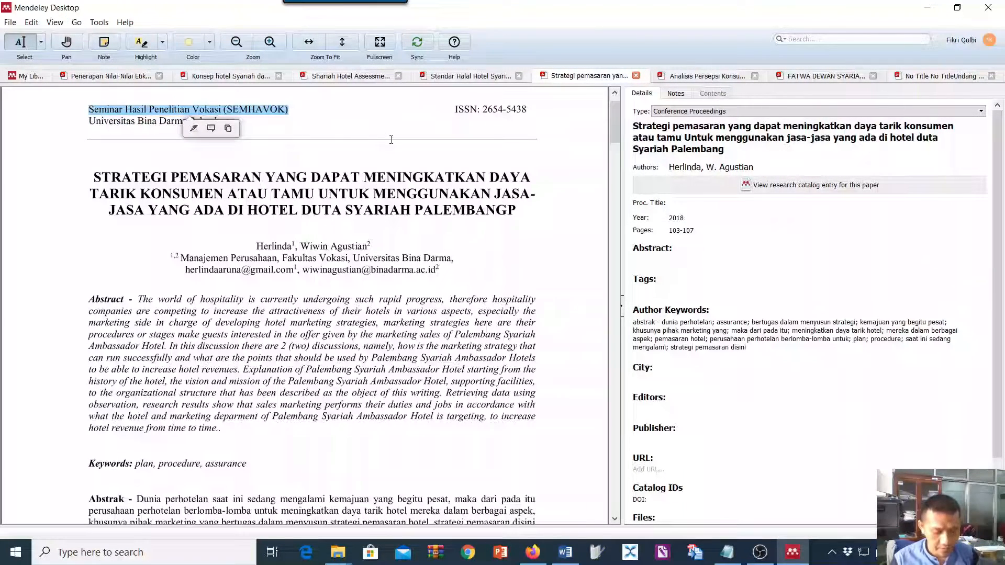
left_click(688, 202)
key("ctrl+v")
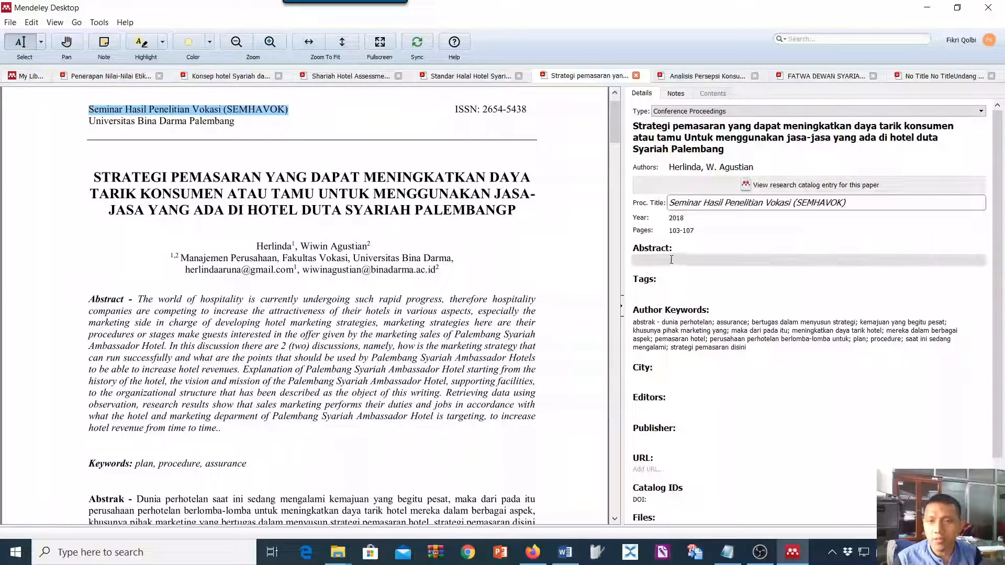
Set the proceedings paper's city to Palembang
scroll(315, 241, "down", 1)
left_click(651, 379)
type("aaaaaaap")
key("BackSpace")
key("BackSpace")
key("BackSpace")
key("BackSpace")
key("BackSpace")
key("BackSpace")
key("BackSpace")
key("BackSpace")
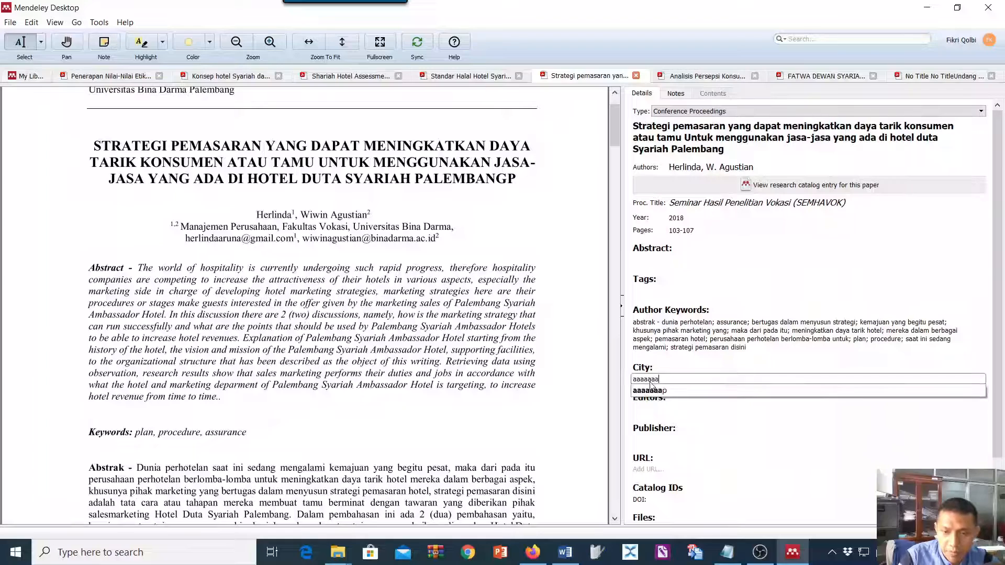
type("Palembang")
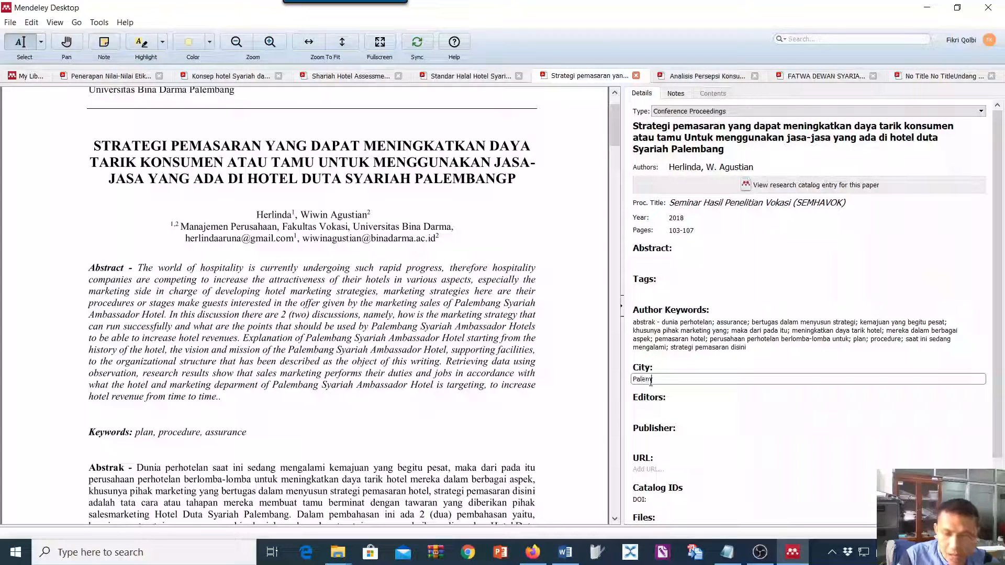
Select the institution name "Universitas Bina Darma Palembang" in the PDF header for the paper's empty publisher field
left_click(663, 444)
scroll(55, 198, "up", 1)
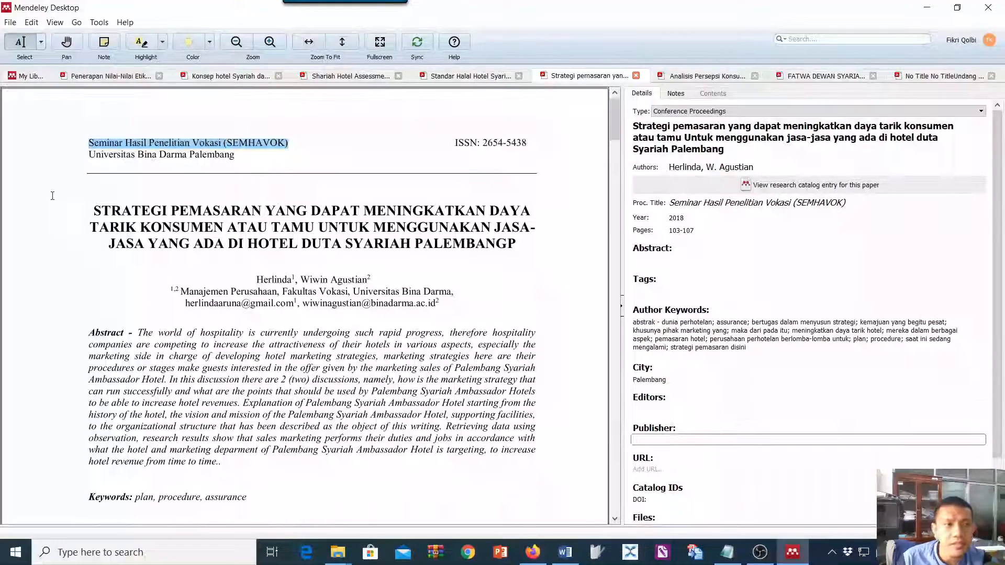
left_click(119, 159)
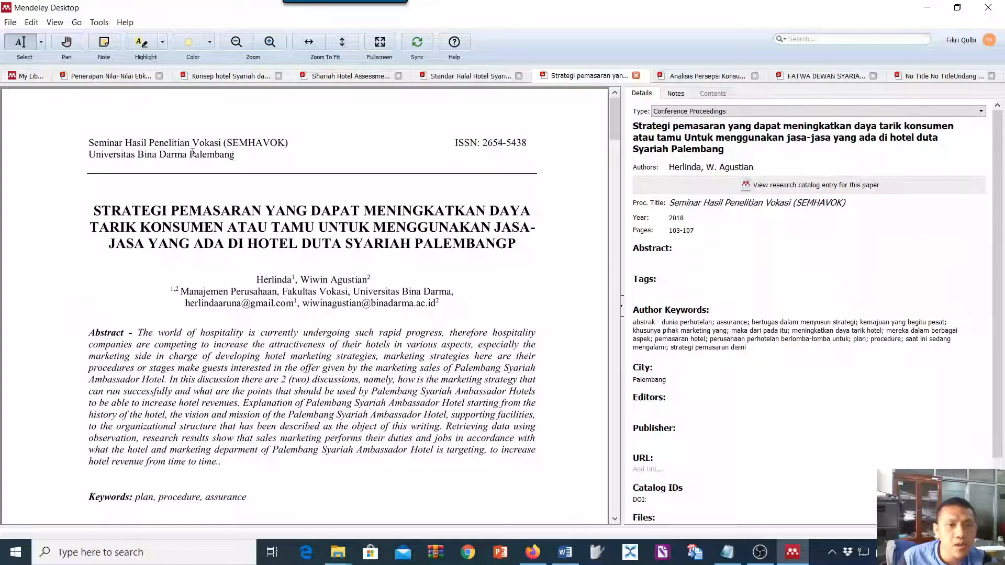
left_click_drag(89, 154, 240, 165)
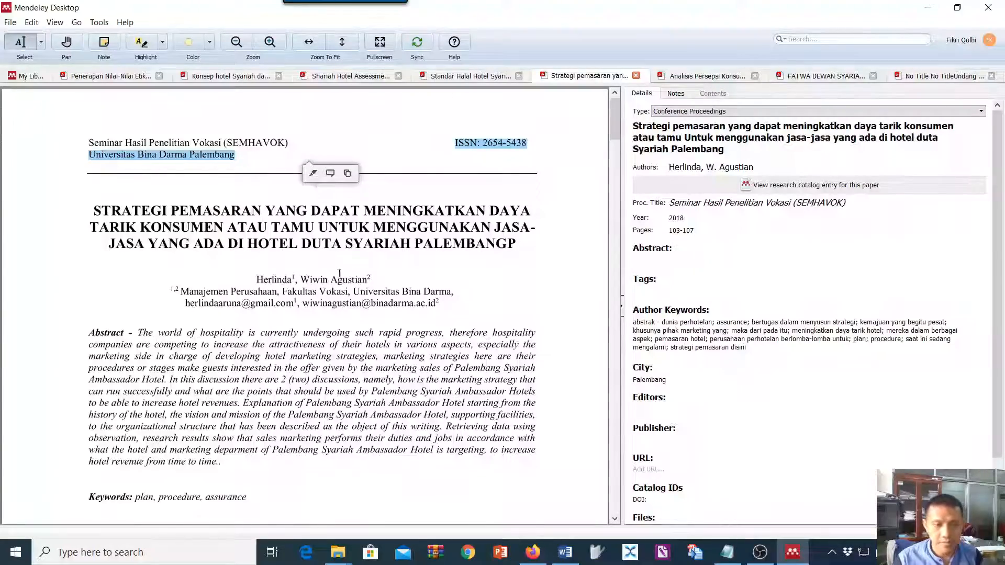
Set the Publisher of the Strategi pemasaran conference paper to "Universitas Bina Darma Palembang"
scroll(338, 270, "down", 10)
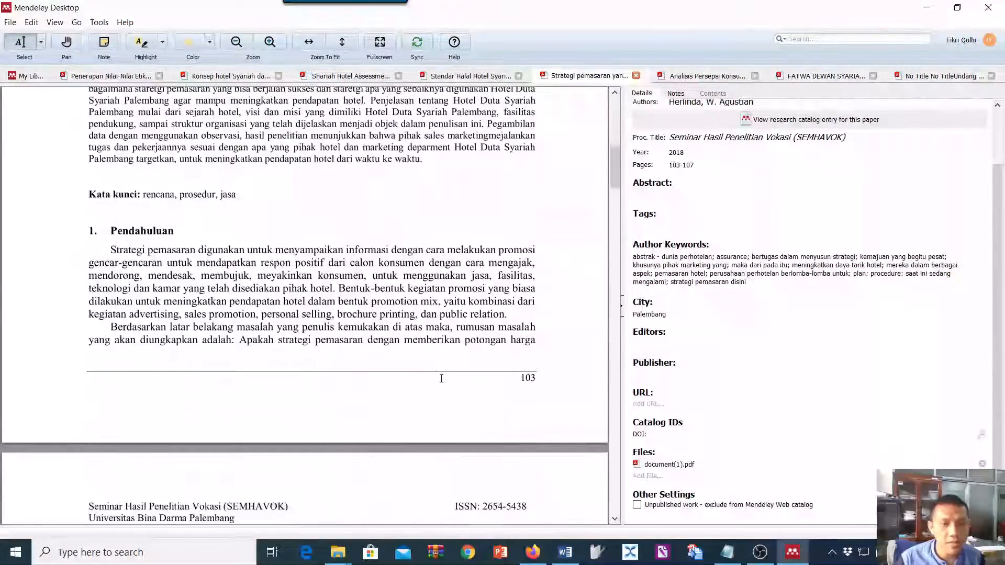
scroll(450, 383, "down", 3)
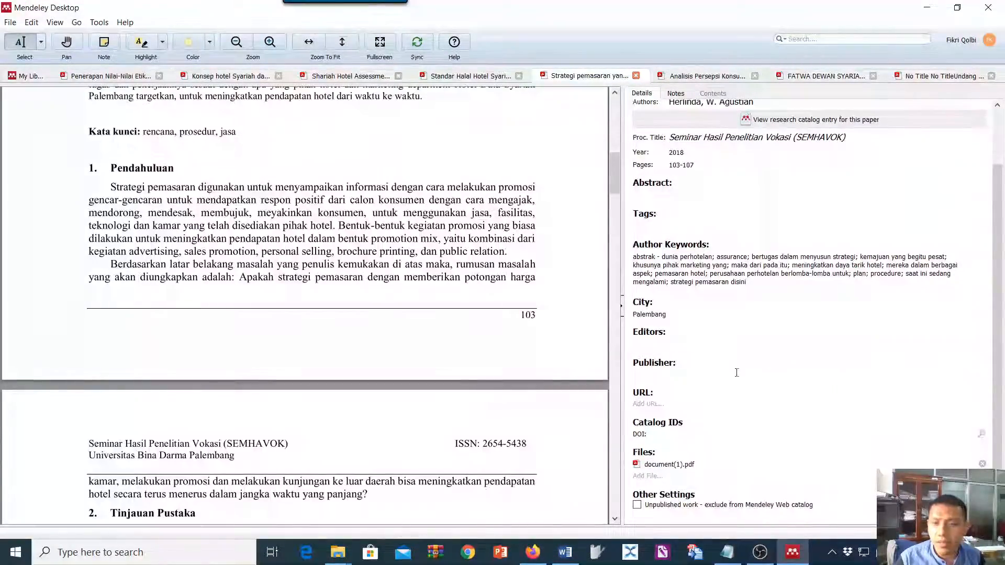
left_click(659, 374)
type("Universitas Bina Darma Palembang ISSN: 2654-5438 STRATEGI")
left_click_drag(825, 374, 739, 376)
key("BackSpace")
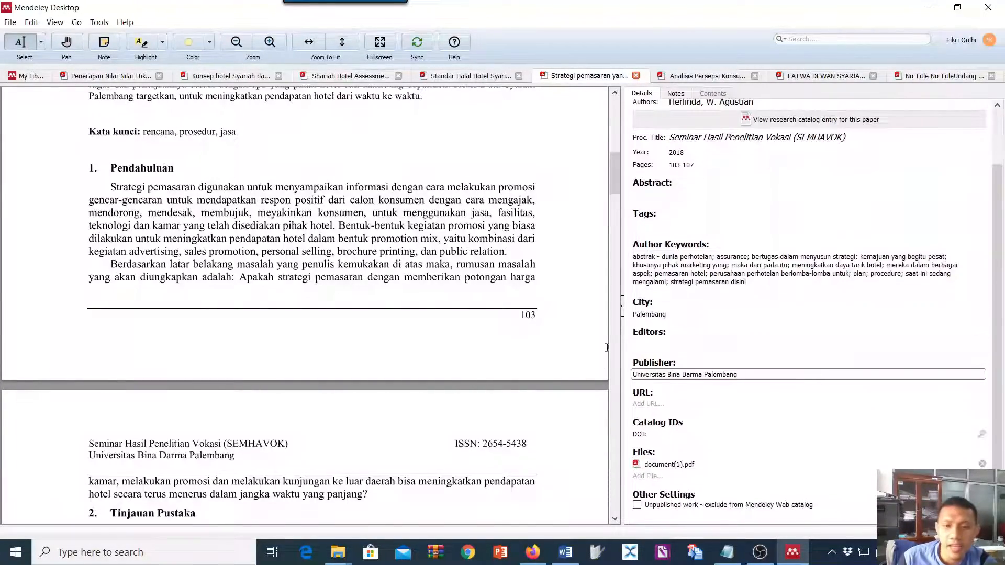
scroll(602, 363, "down", 4)
scroll(498, 308, "up", 8)
scroll(499, 308, "up", 2)
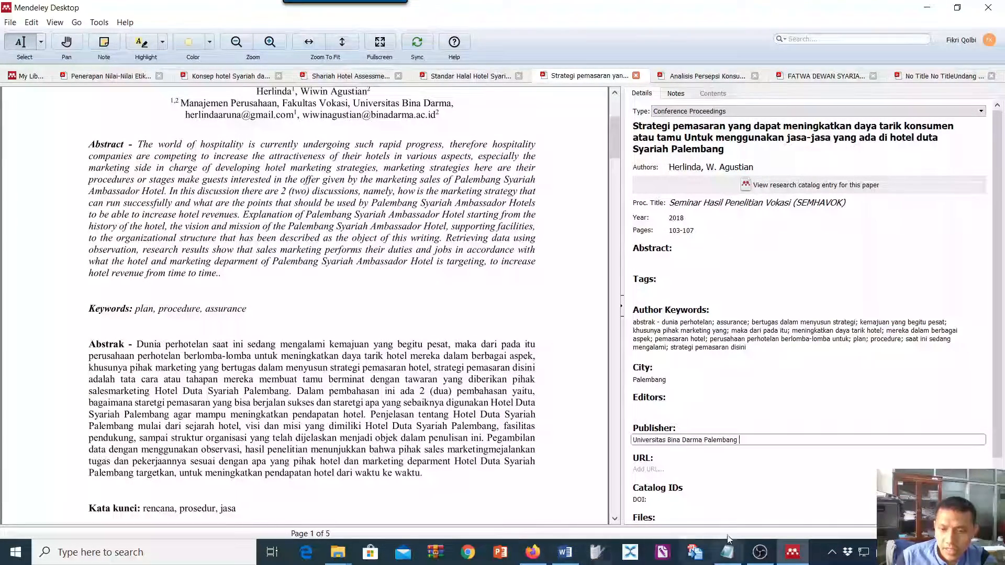
In the Notepad notes, add the line "-Nama judul prosidng, publisher/penerbit" under "3. Prosiding (hasil Seminar Nasional/Internasional)"
left_click(728, 551)
scroll(424, 457, "down", 1)
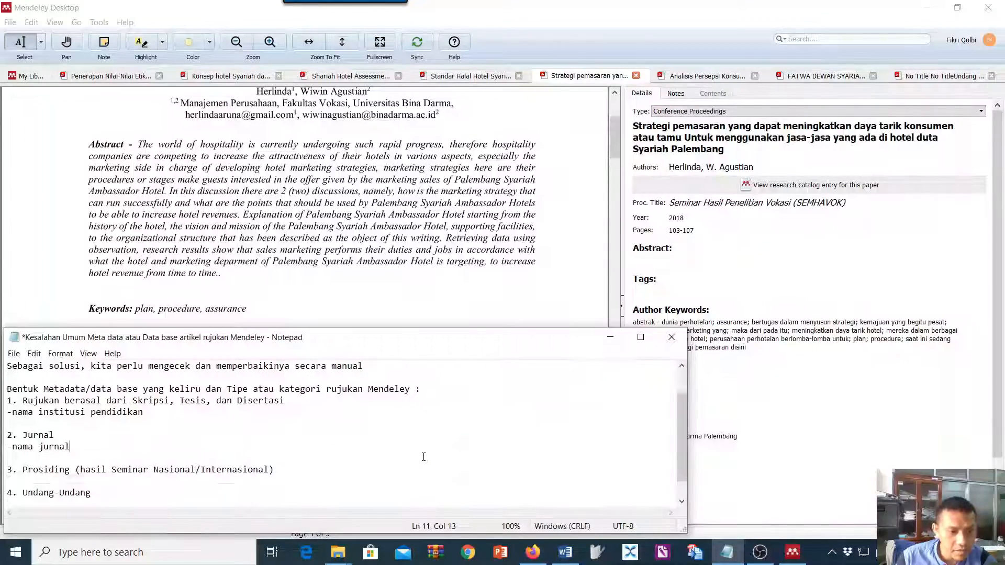
left_click(379, 473)
key("Return")
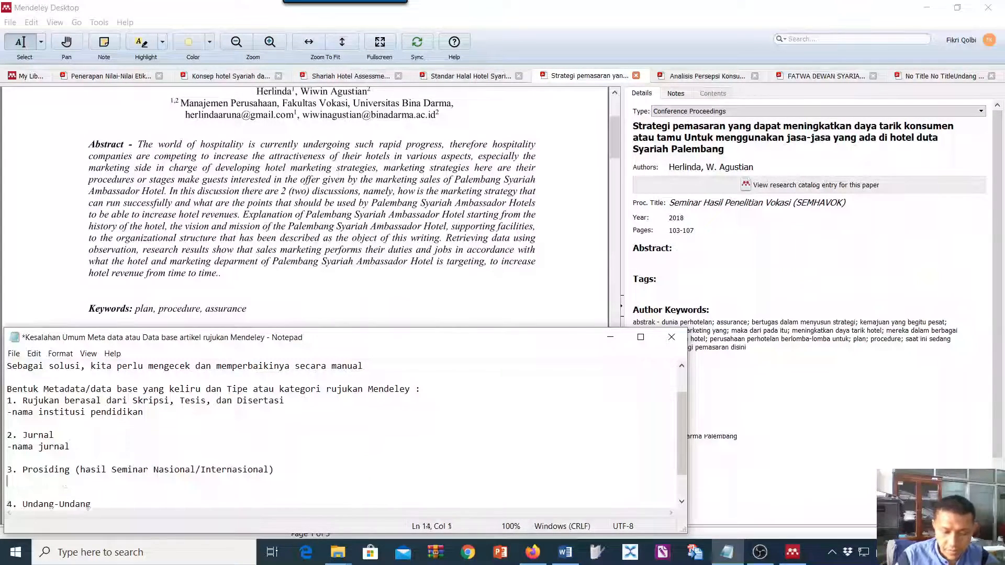
type("-Nama")
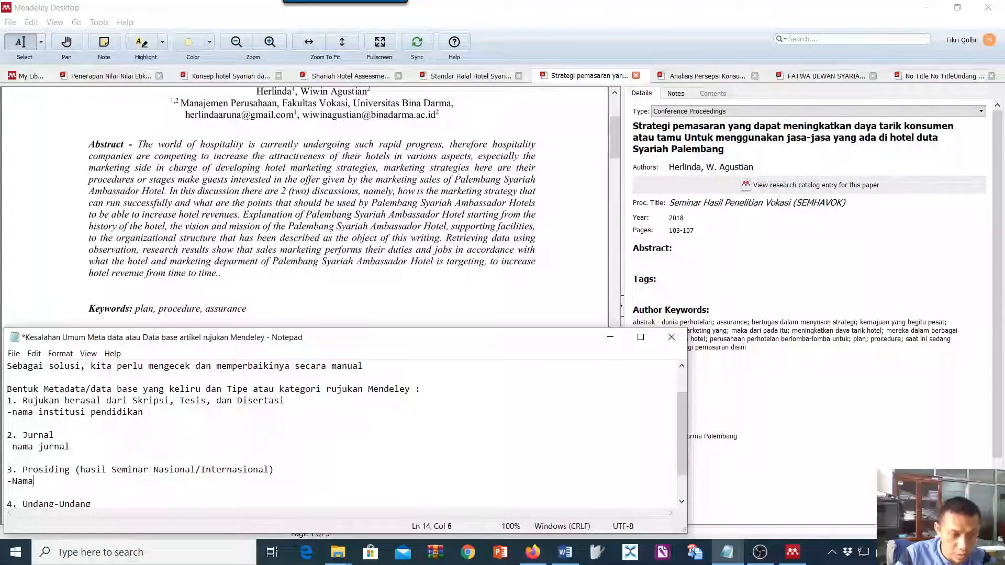
type(" jhu")
type("du")
type("l prosidng")
type(", pu")
type("blisher,")
type("/penerbit")
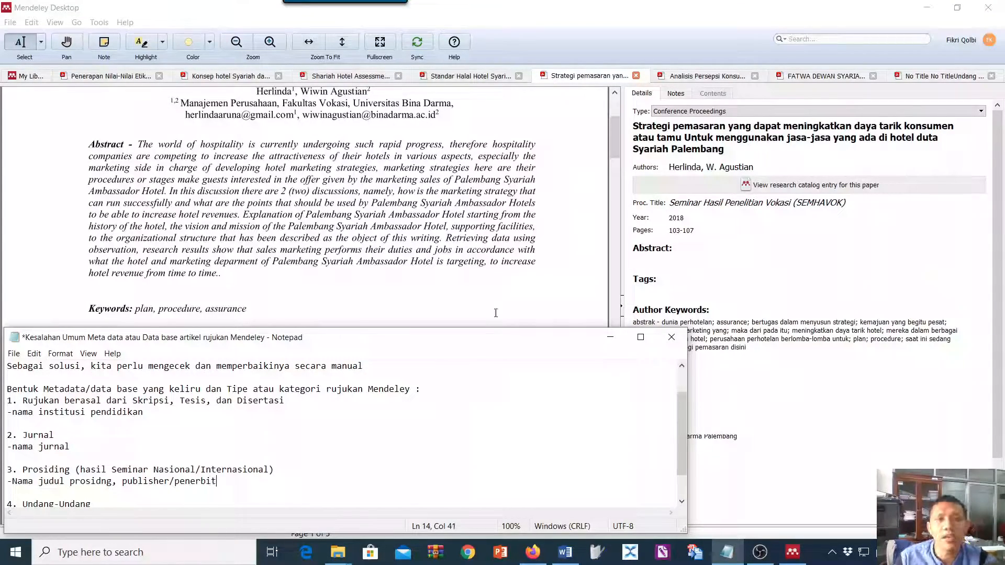
In the Word document, insert a Mendeley citation of the Strategi pemasaran paper on a new line and check its bibliography entry
left_click(561, 127)
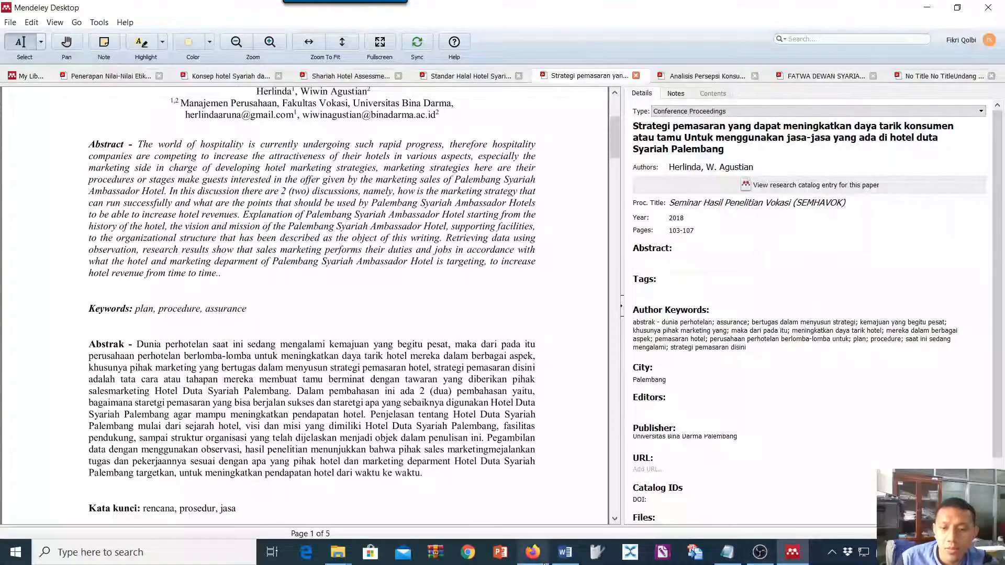
left_click(566, 552)
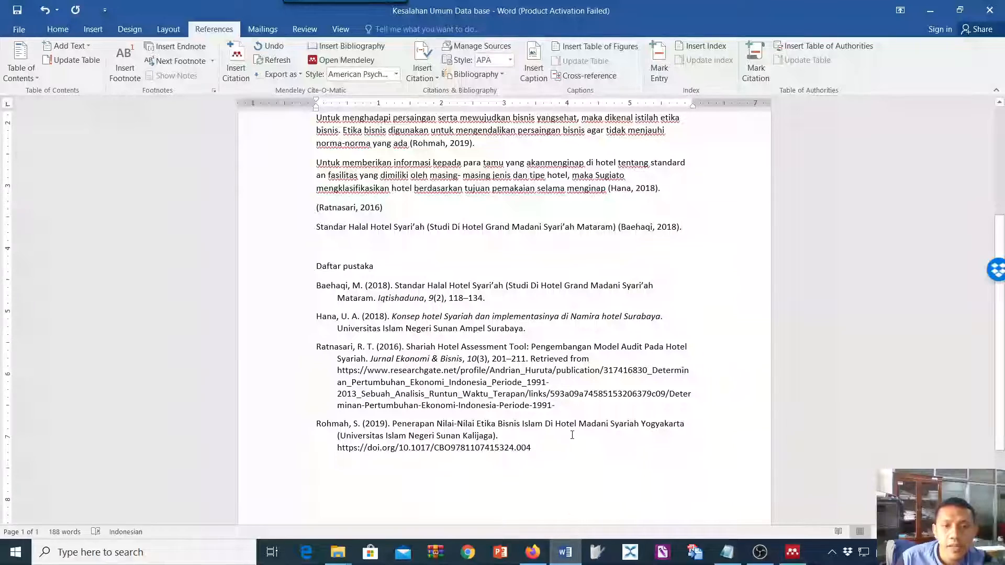
key("Return")
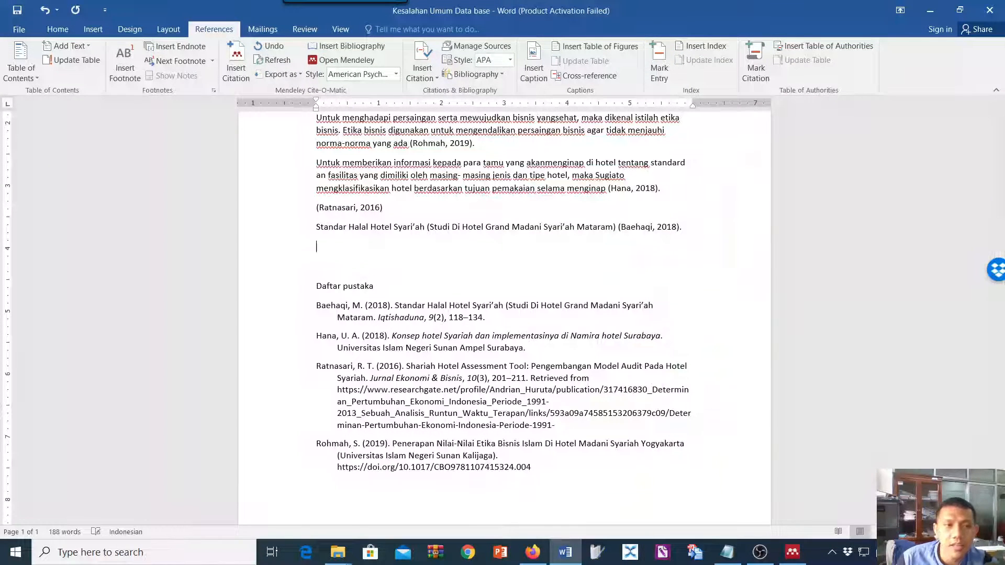
left_click(235, 61)
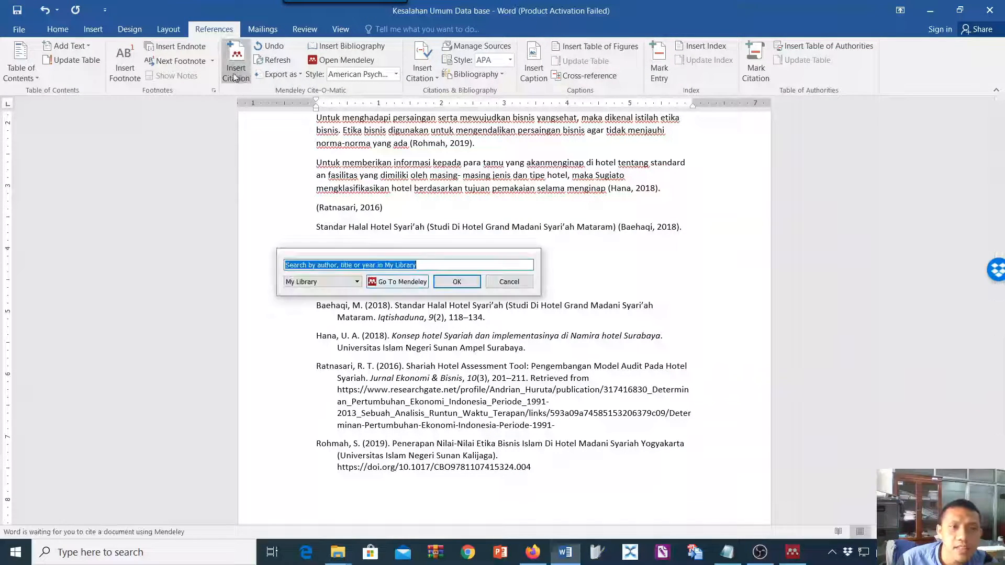
left_click(404, 282)
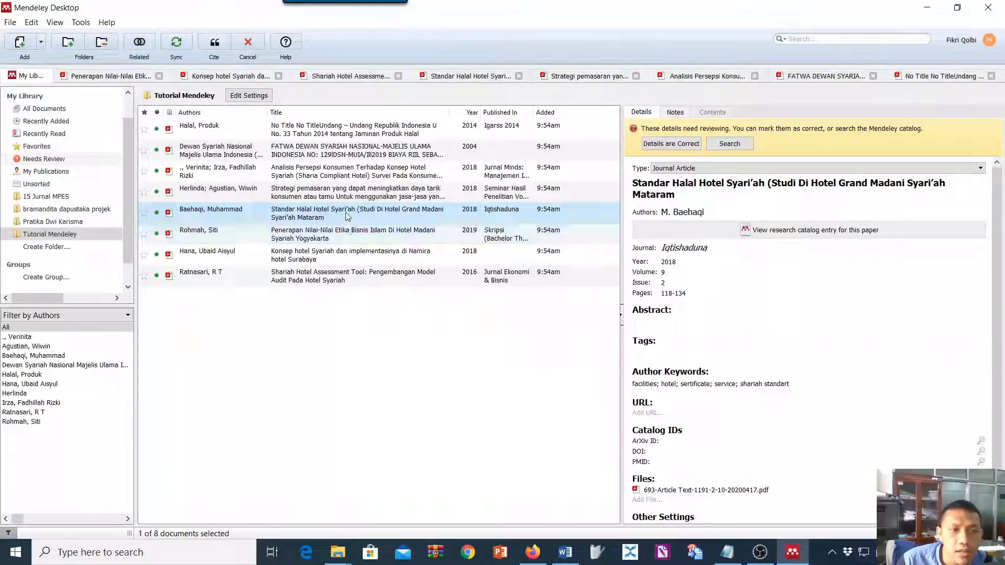
key("Up")
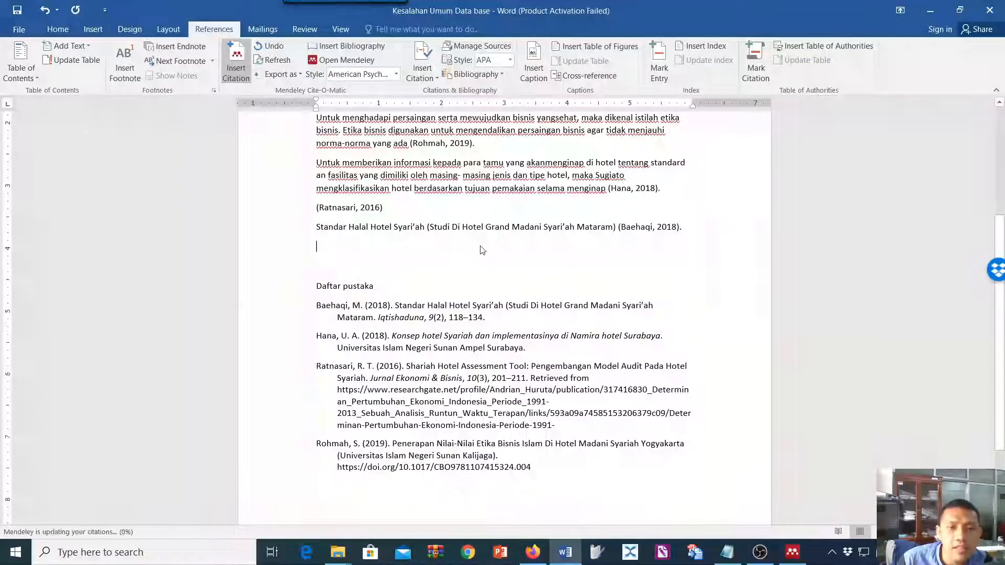
scroll(417, 262, "down", 3)
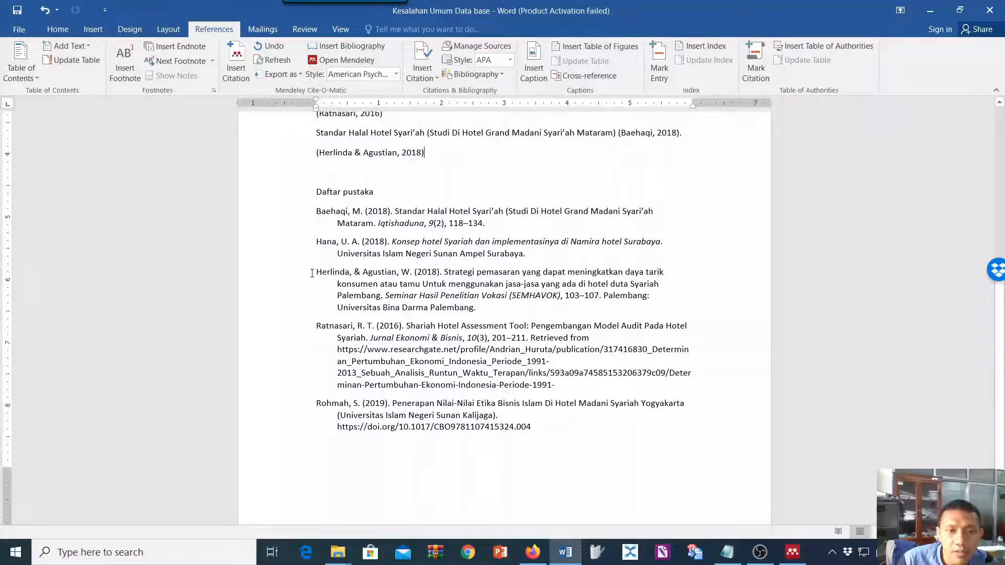
left_click(487, 309)
left_click(393, 296)
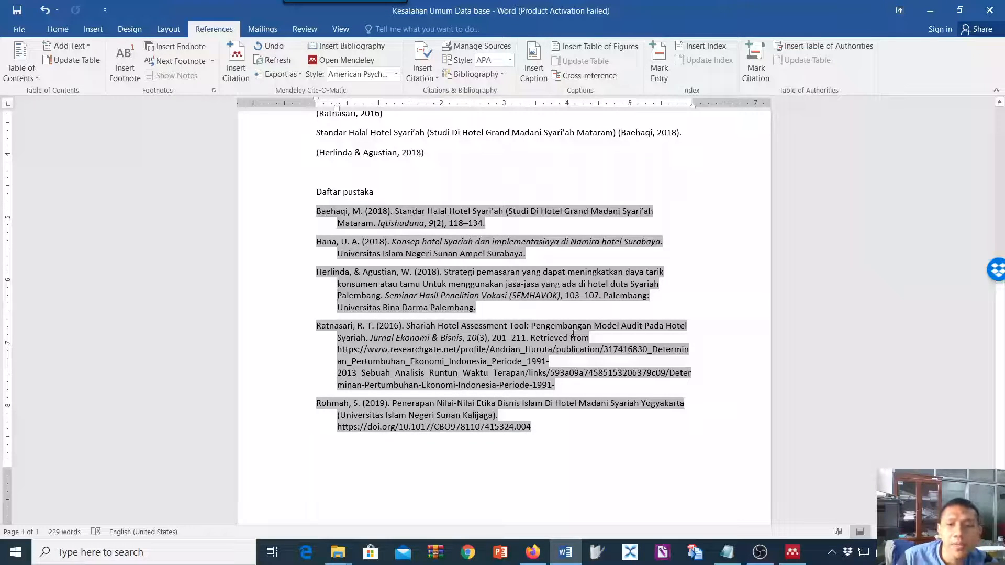
Add an empty line below the Strategi pemasaran paper's citation
left_click(393, 157)
left_click(438, 159)
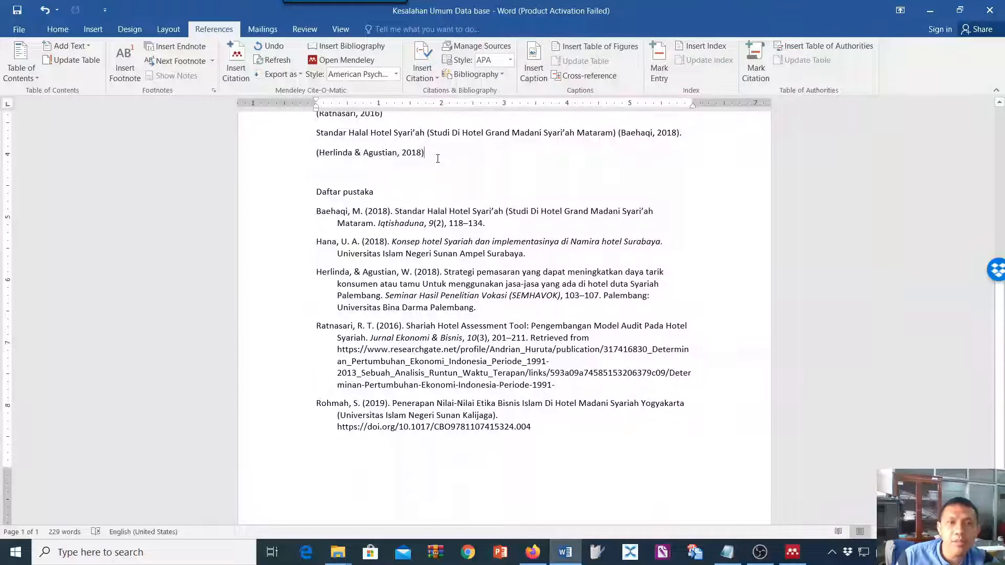
key("Return")
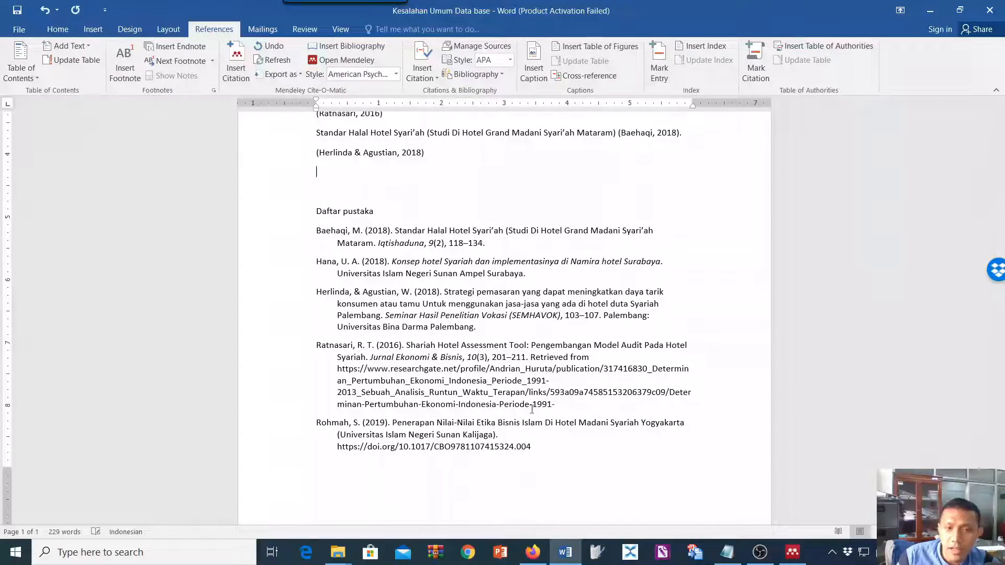
Switch to Mendeley and examine the Analisis Persepsi Konsumen paper's page headers against its recorded details and document type
left_click(792, 552)
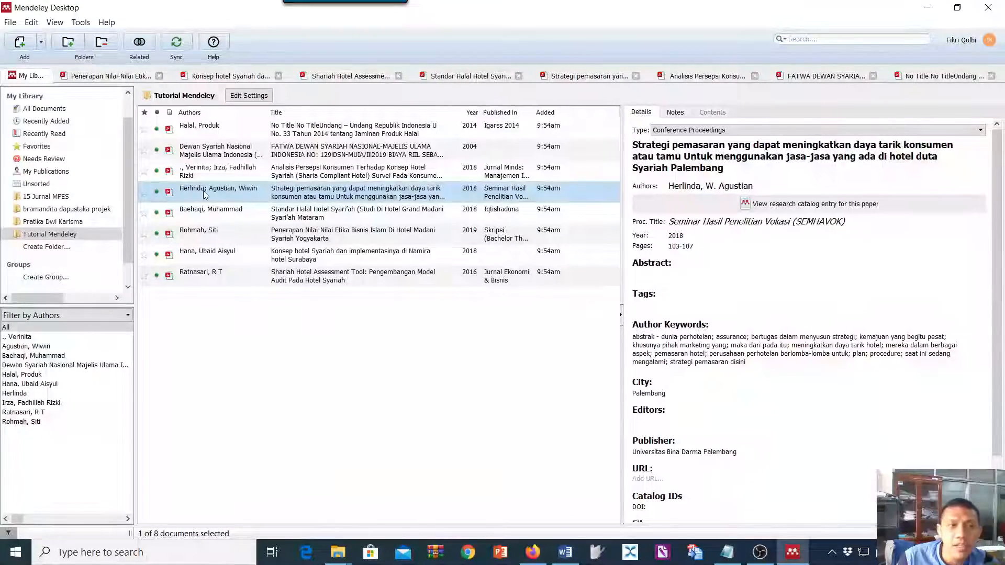
left_click(576, 76)
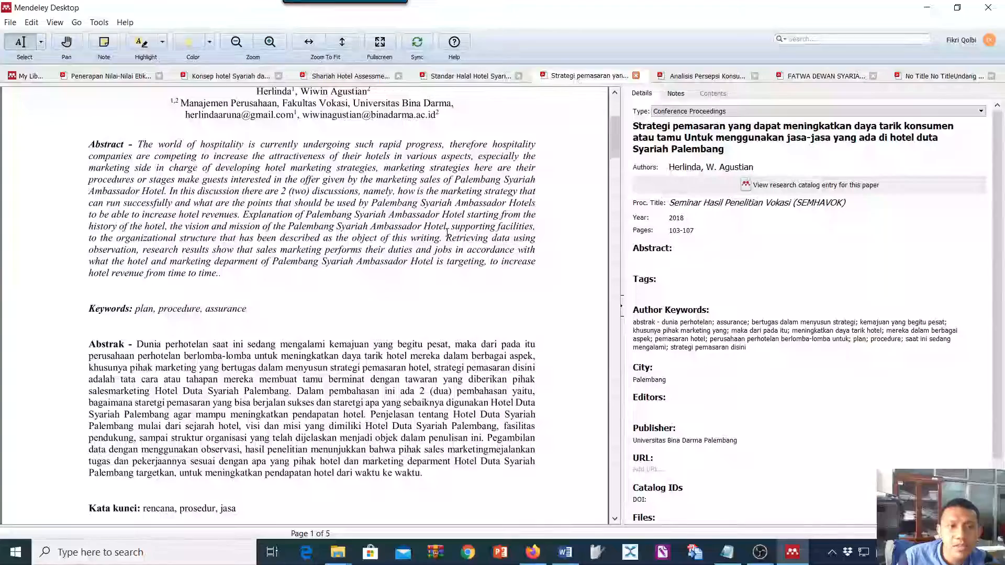
left_click(699, 77)
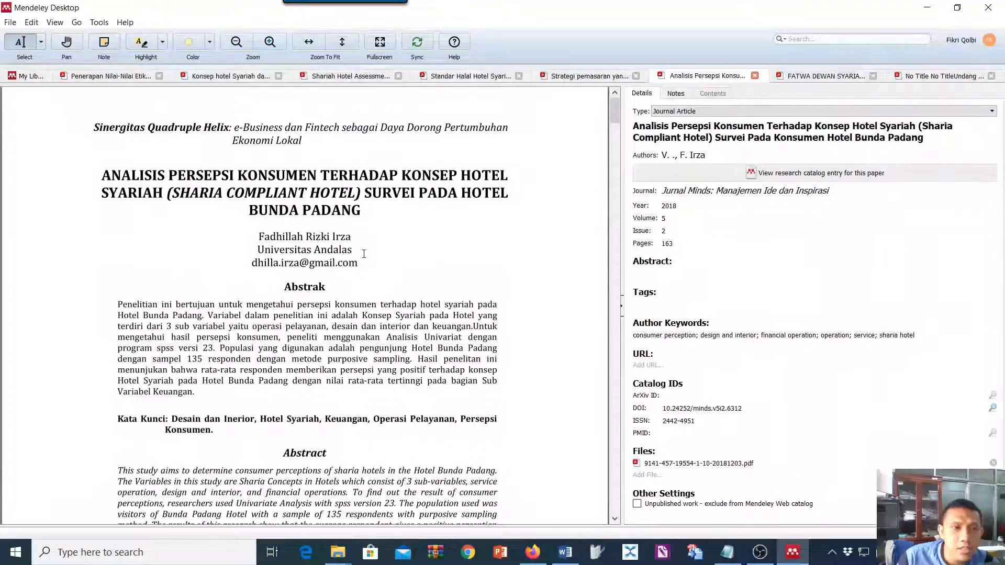
scroll(361, 251, "up", 1)
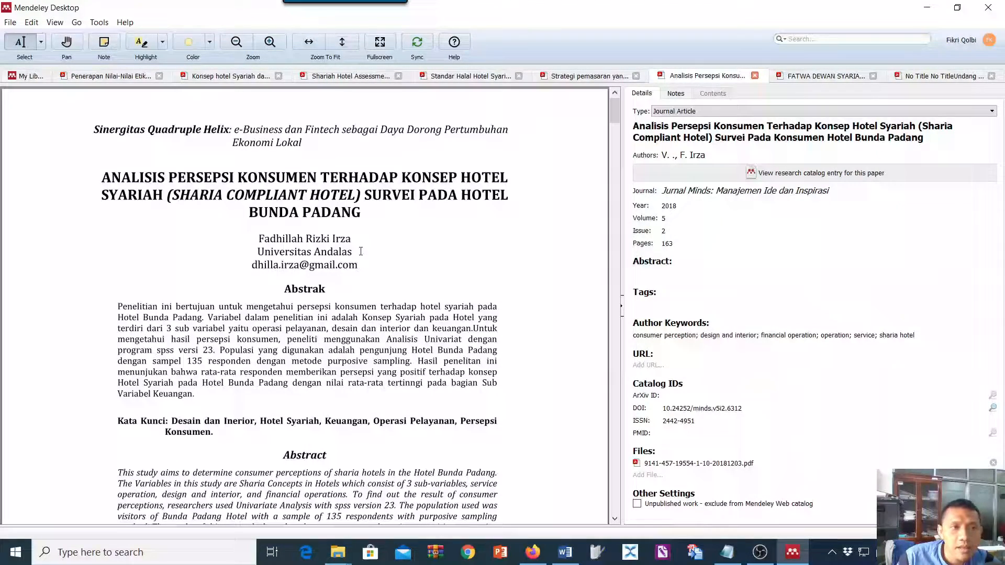
scroll(361, 251, "down", 10)
scroll(271, 324, "up", 10)
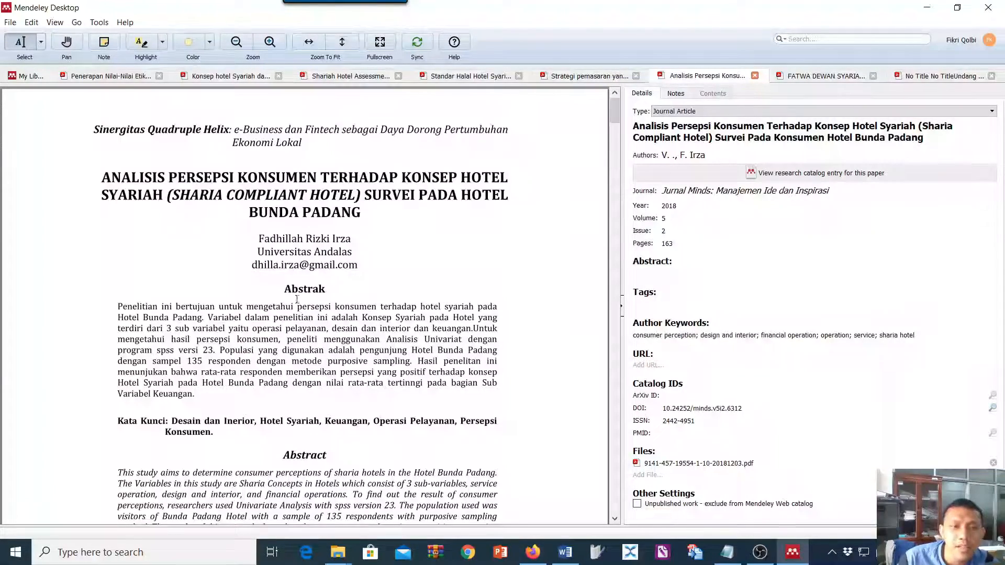
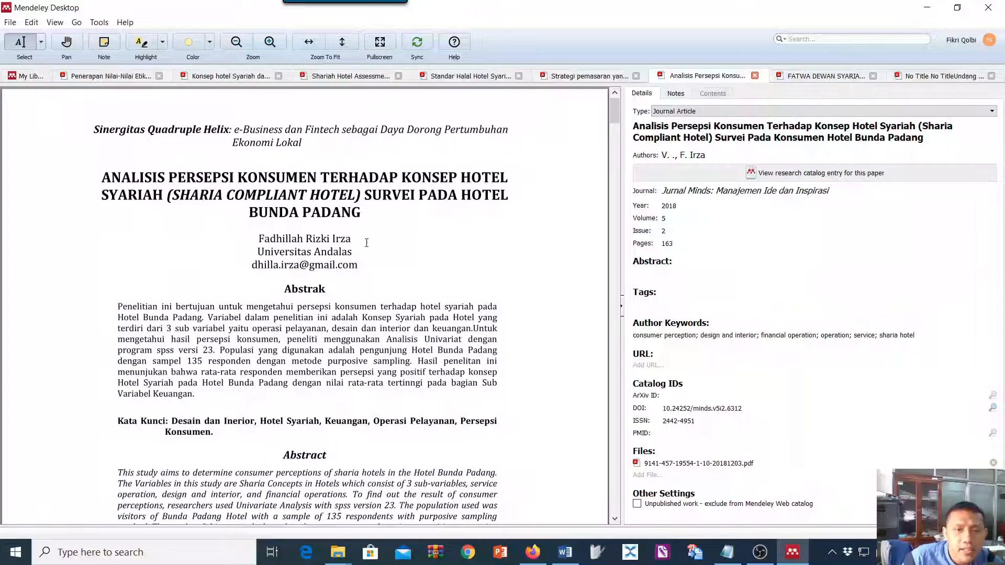
scroll(368, 242, "down", 10)
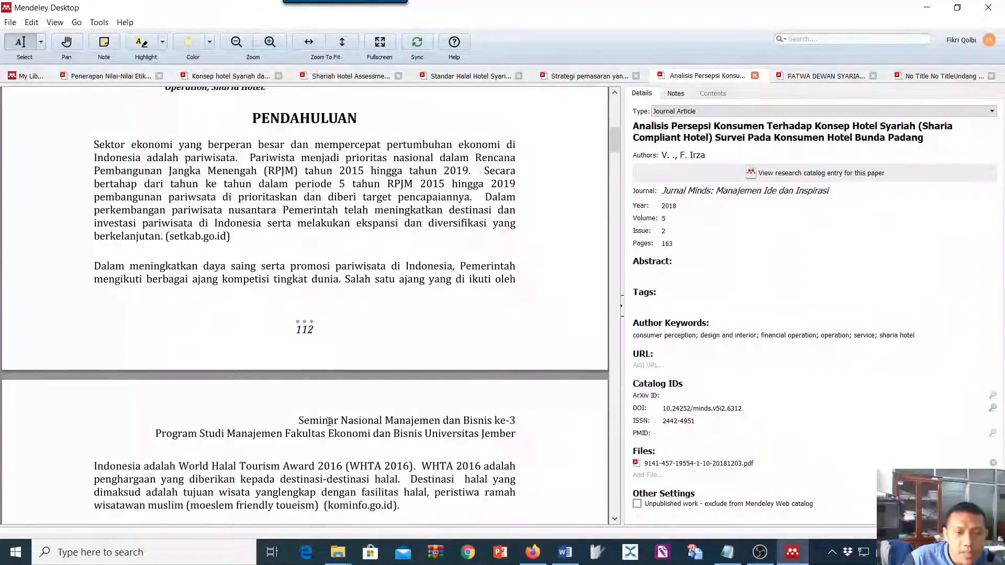
scroll(557, 224, "up", 5)
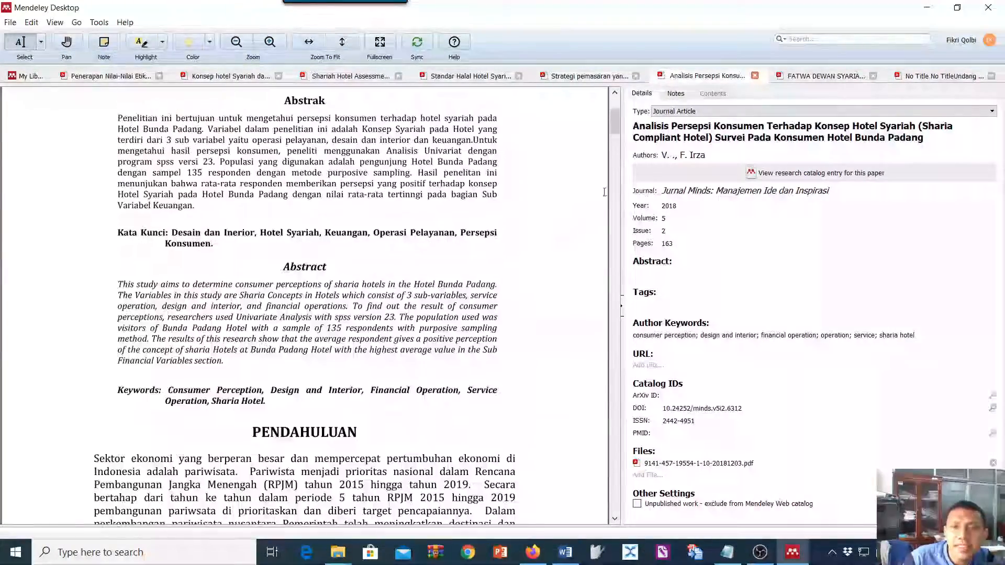
left_click(676, 111)
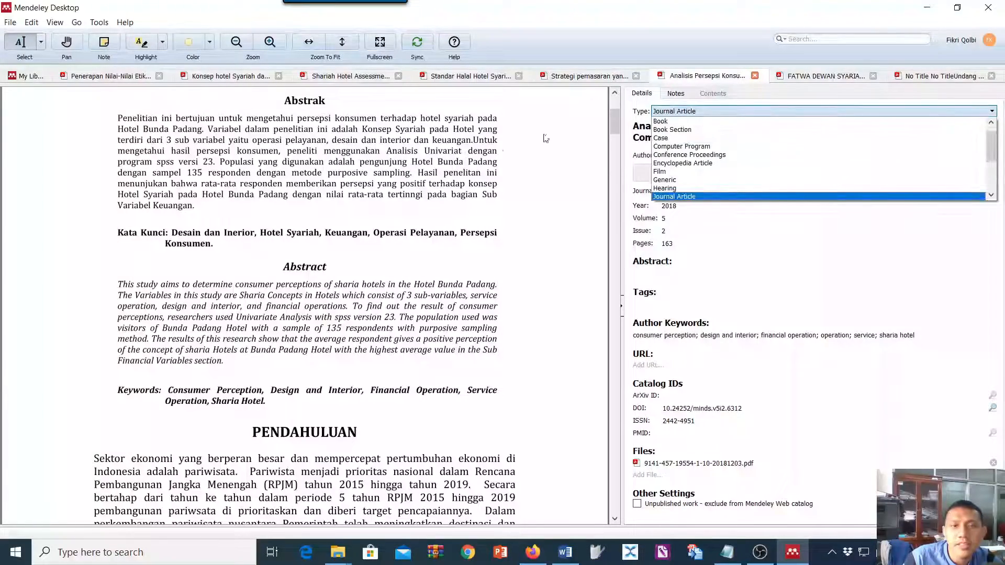
left_click(583, 128)
Switch to Word and insert a Mendeley citation of the Analisis Persepsi Konsumen paper on the empty line
left_click(565, 552)
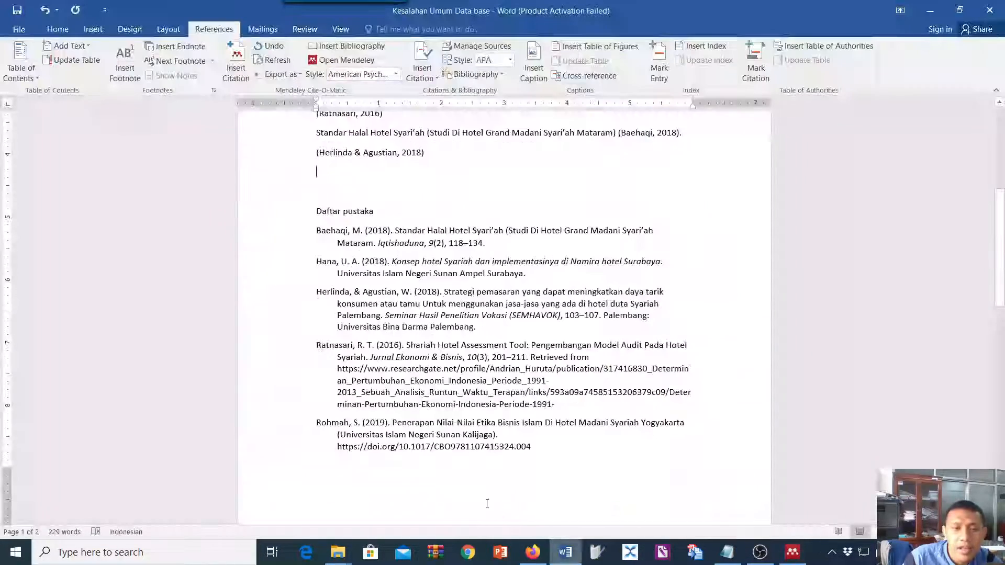
left_click(236, 62)
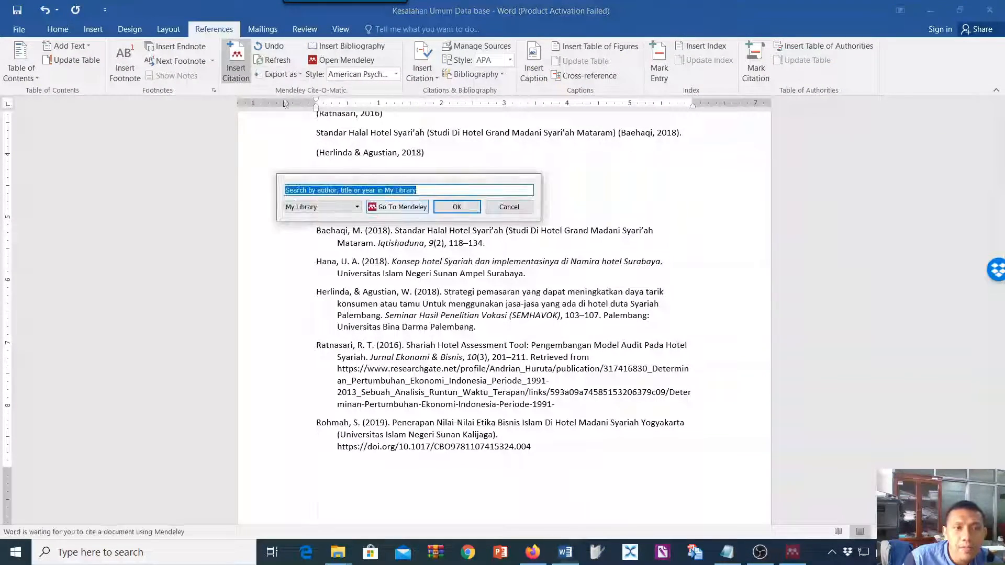
left_click(385, 206)
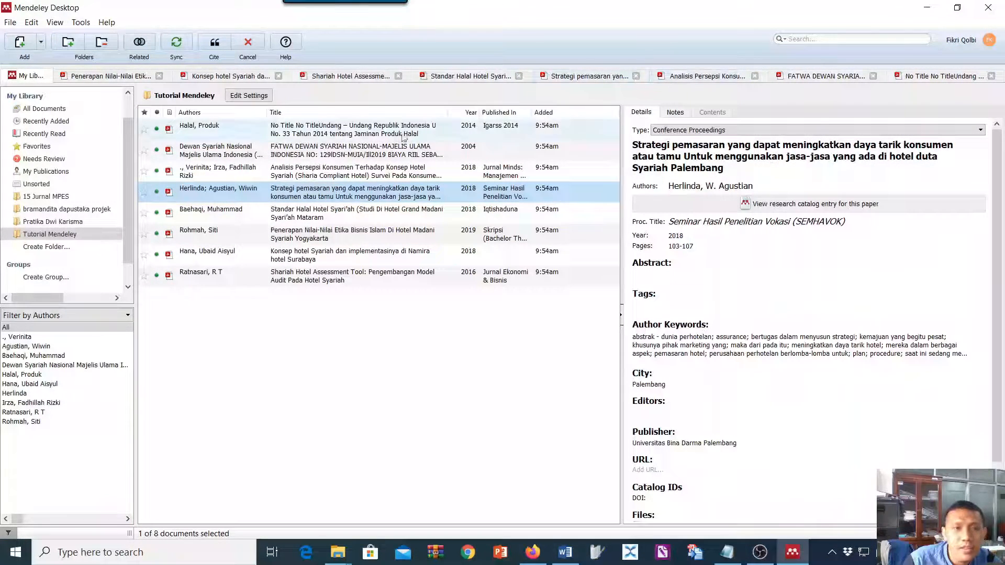
left_click(306, 171)
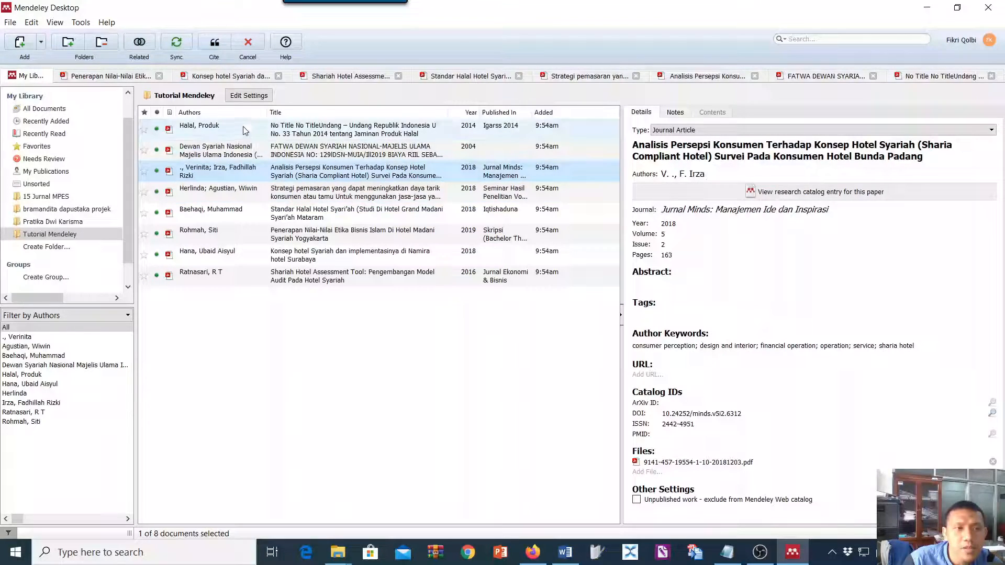
left_click(222, 57)
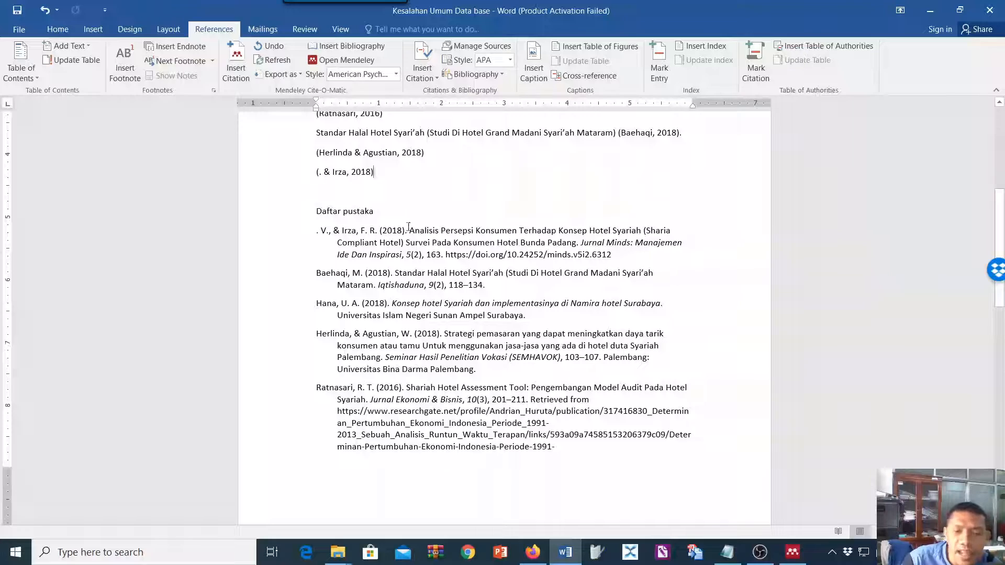
Switch to Mendeley, open the Analisis Persepsi Konsumen paper and set its document type to Conference Proceedings
left_click(796, 559)
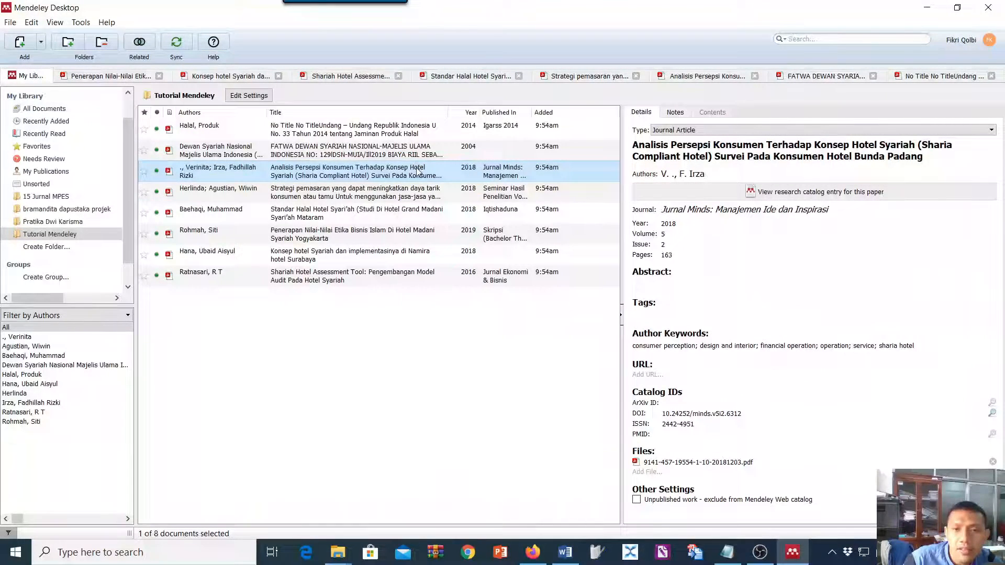
double_click(418, 170)
scroll(545, 234, "up", 3)
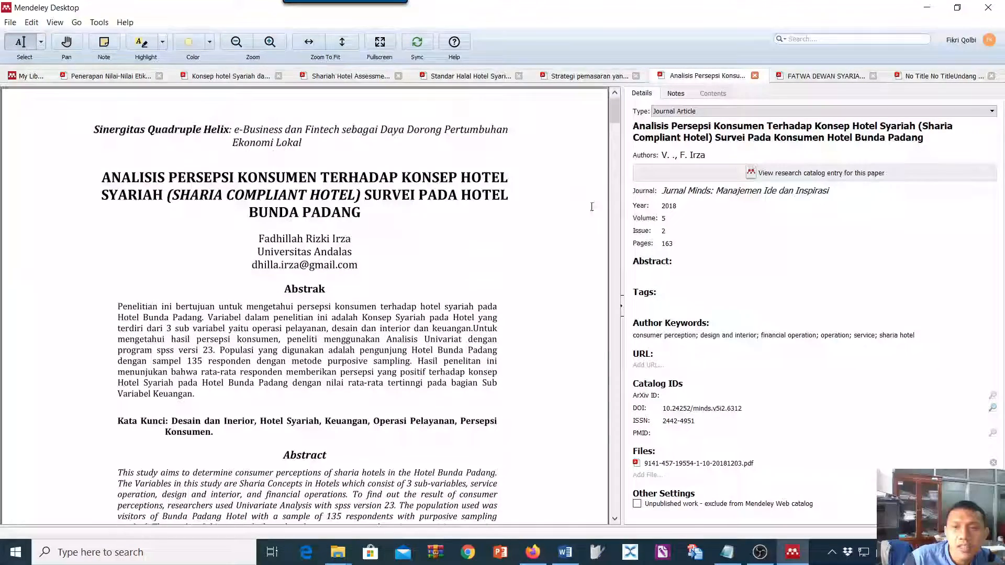
left_click(668, 111)
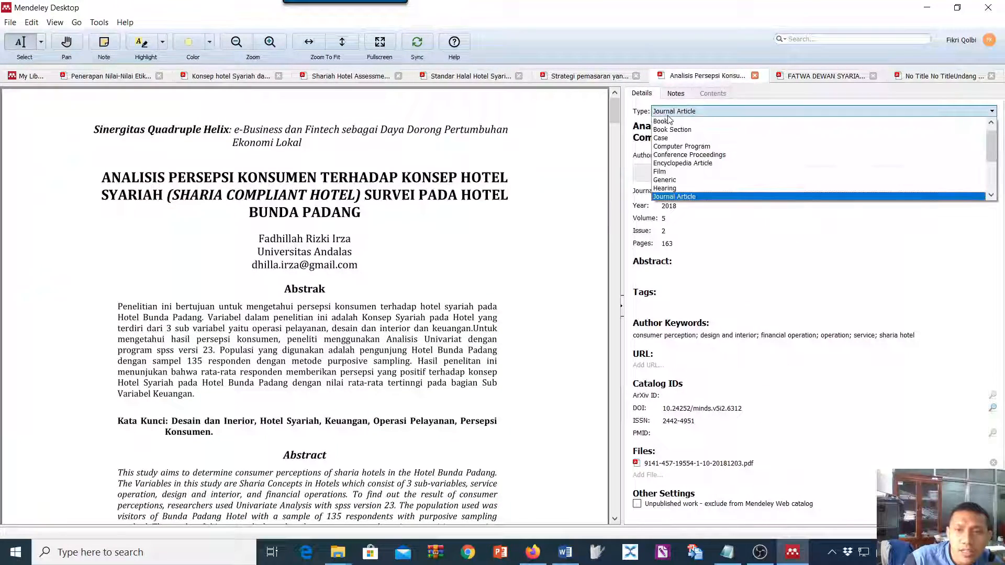
left_click(675, 155)
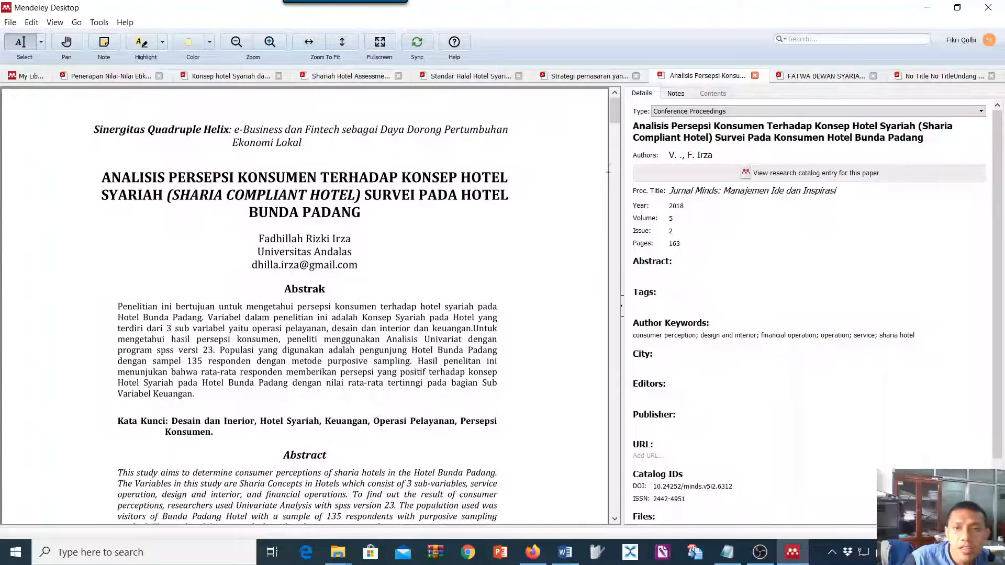
Replace the paper's recorded authors with the single author's full name copied from its first page
left_click(700, 155)
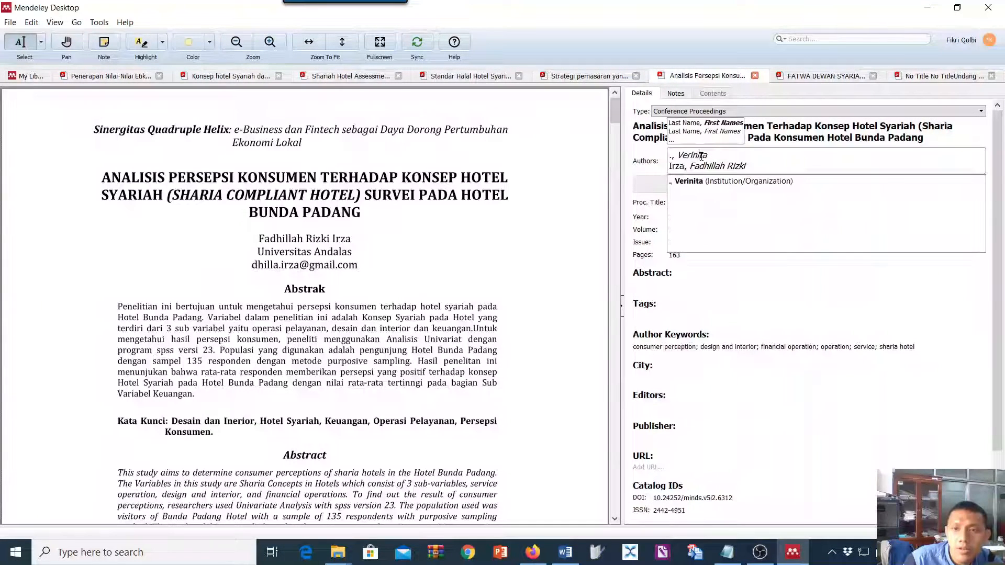
key("ctrl+a")
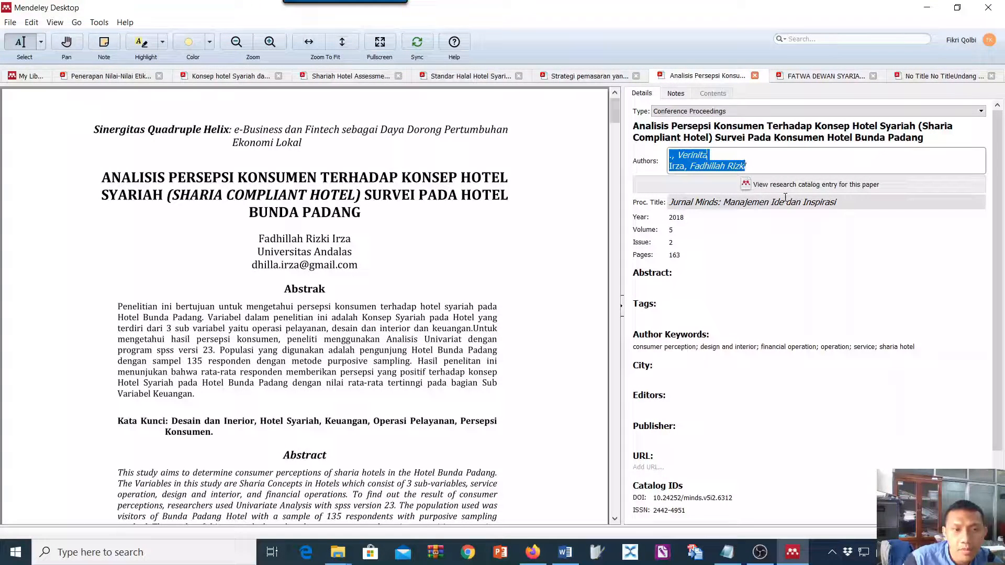
key("Delete")
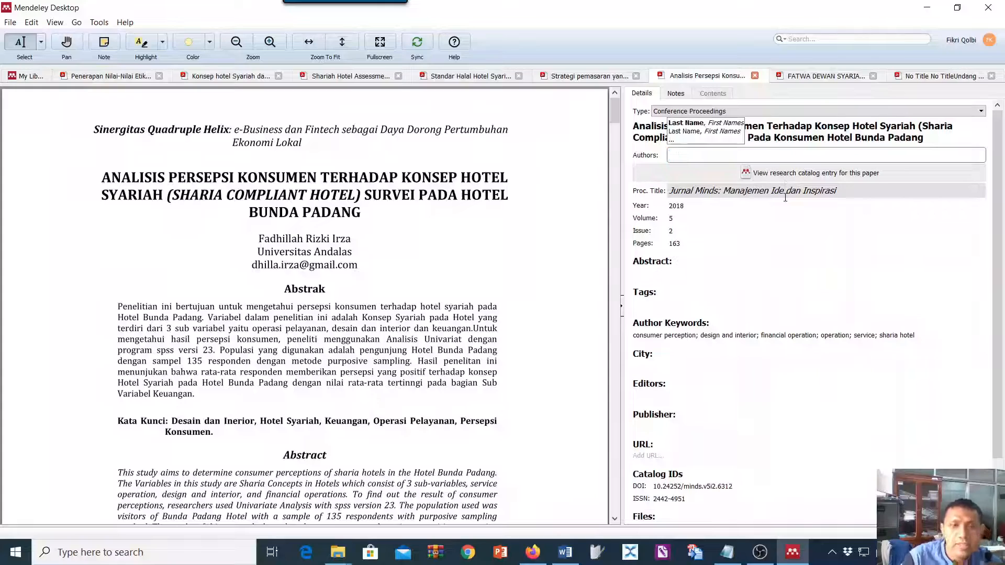
left_click_drag(257, 242, 352, 243)
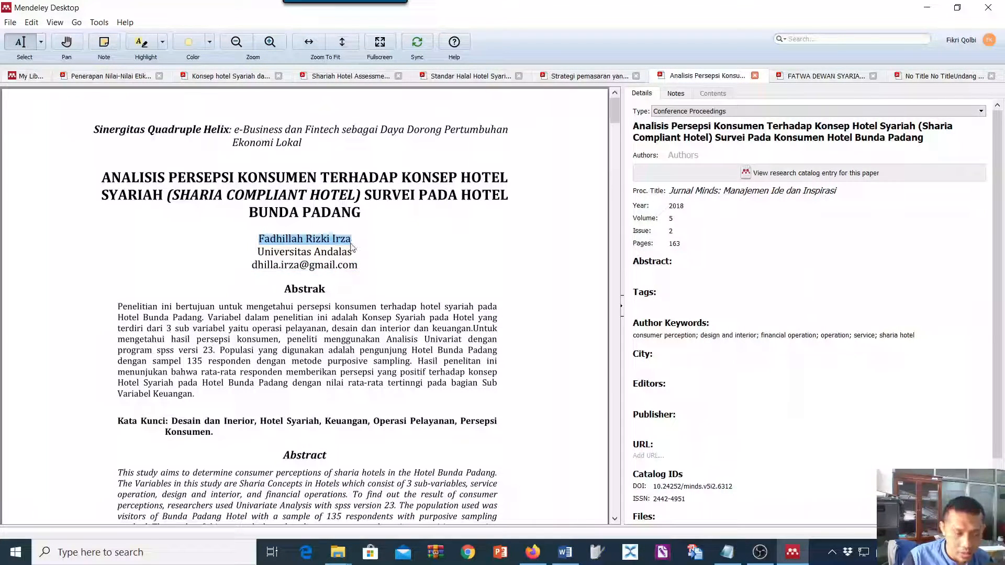
key("ctrl+c")
left_click(675, 156)
key("ctrl+v")
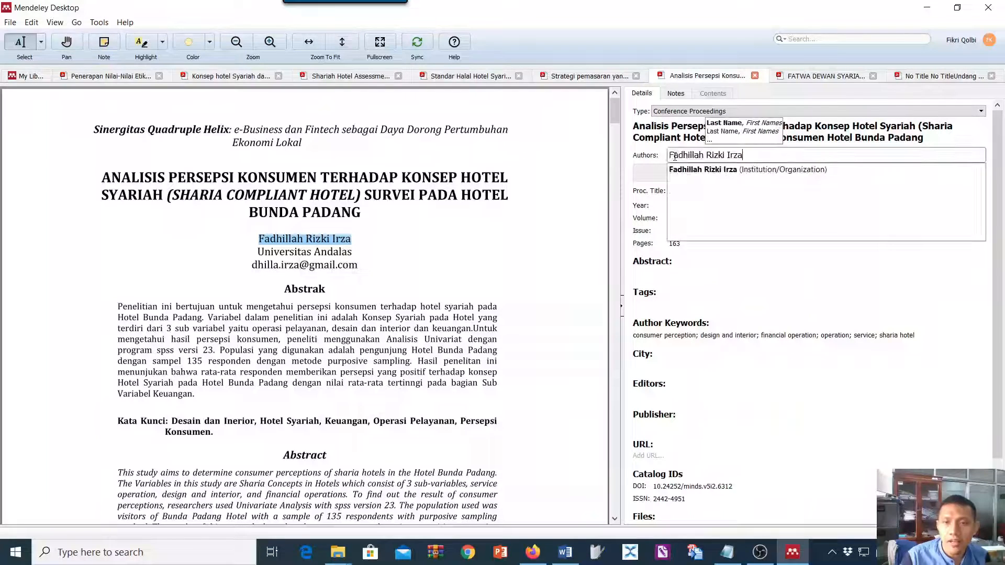
key("Return")
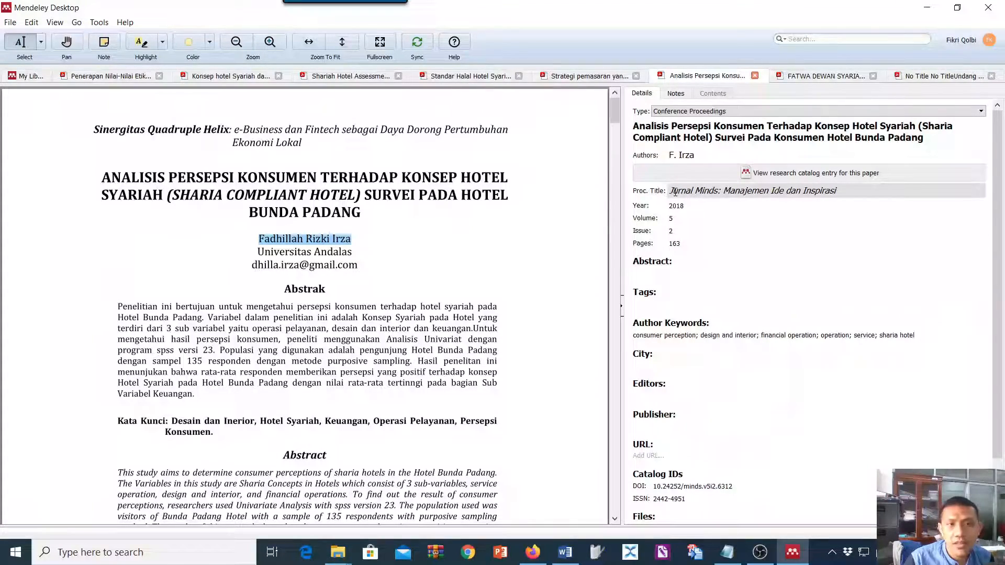
Replace the proceedings title with "Seminar Nasional Manajemen dan Bisnis ke-3", copied from the second page's header
scroll(495, 249, "down", 8)
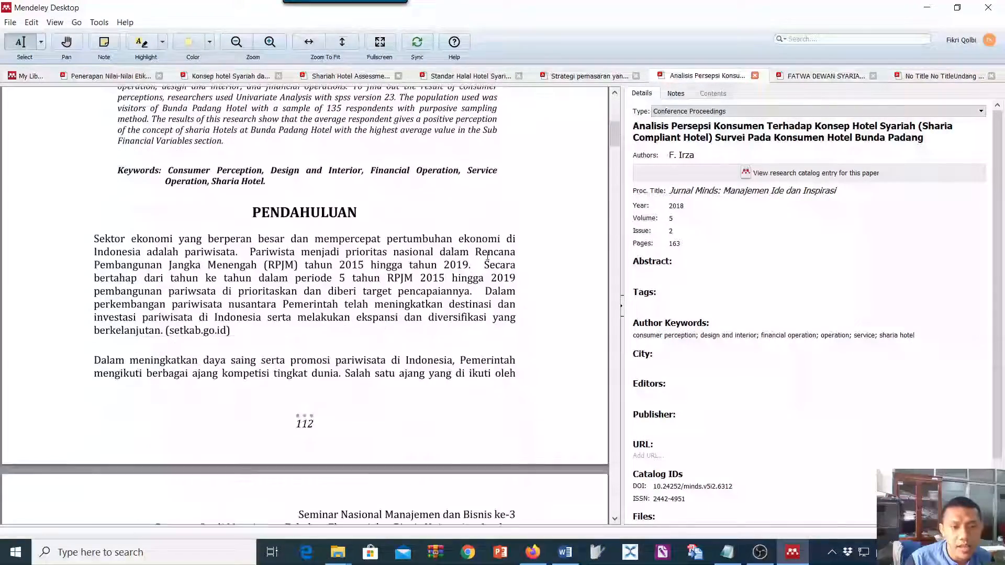
scroll(488, 255, "up", 8)
left_click(670, 190)
key("BackSpace")
scroll(303, 328, "down", 12)
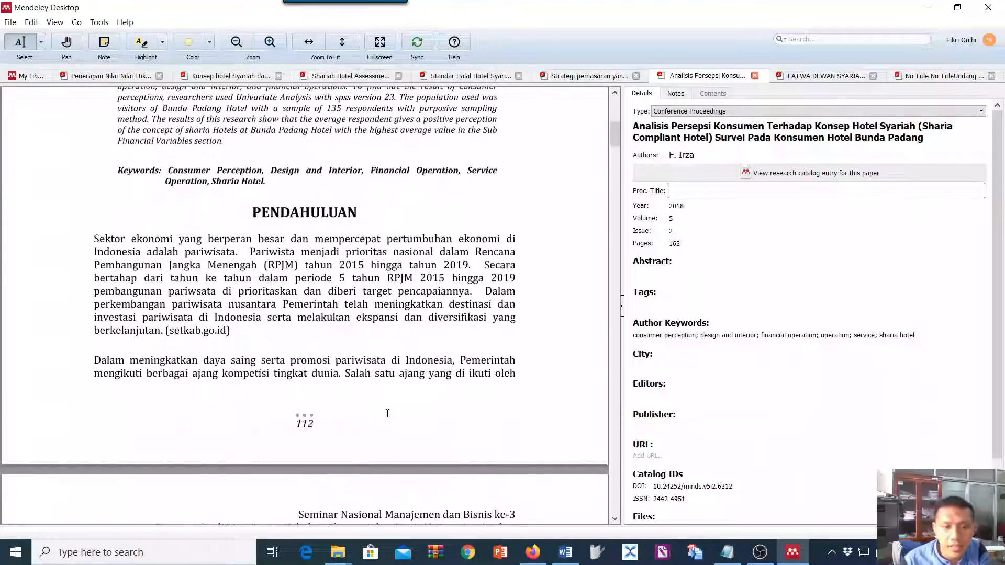
left_click_drag(300, 327, 515, 327)
key("ctrl+c")
left_click(681, 192)
key("ctrl+v")
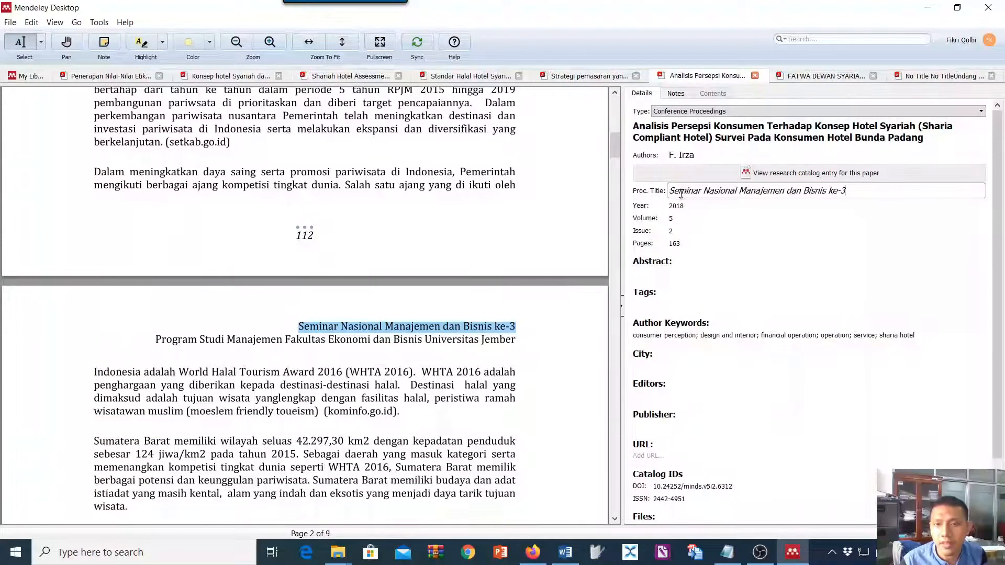
Set the paper's city to Jember and its publisher to "Program Studi Manajemen Fakultas Ekonomi dan Bisnis Universitas Jember Indonesia"
scroll(680, 199, "down", 2)
left_click(648, 299)
type("Jember")
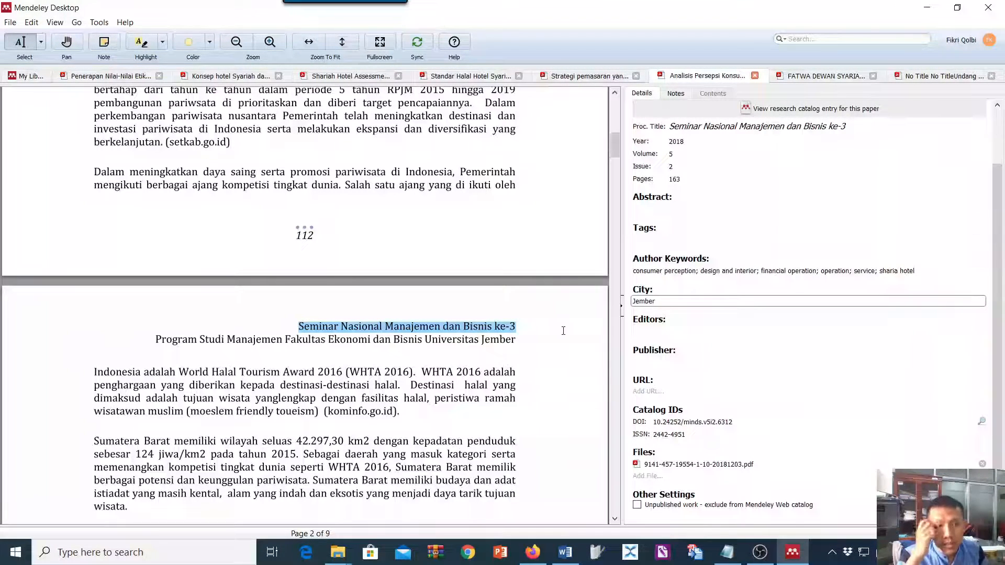
mouse_move(155, 338)
left_mouse_down()
mouse_move(361, 343)
mouse_move(156, 339)
left_mouse_up()
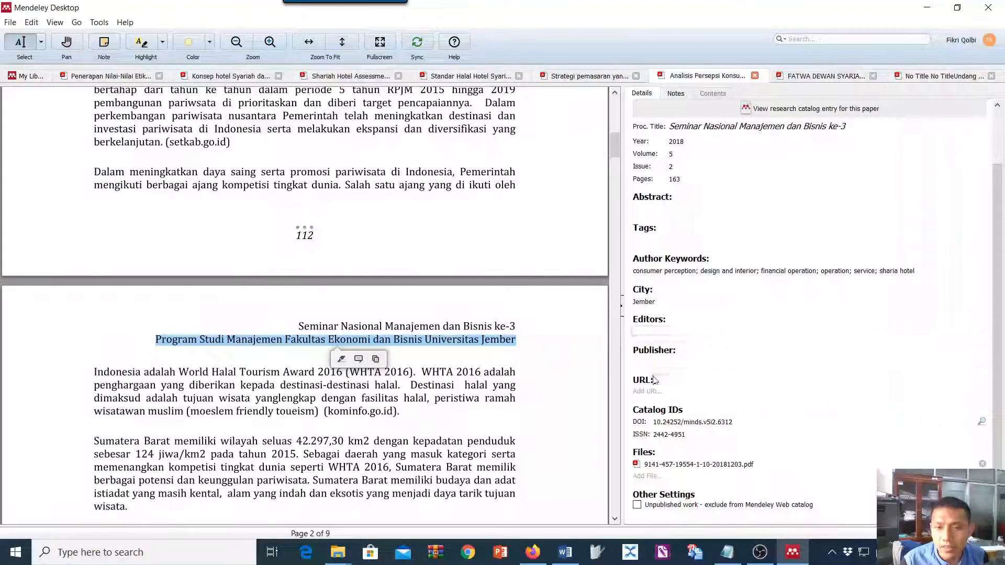
left_click(654, 362)
key("ctrl+v")
scroll(366, 367, "up", 10)
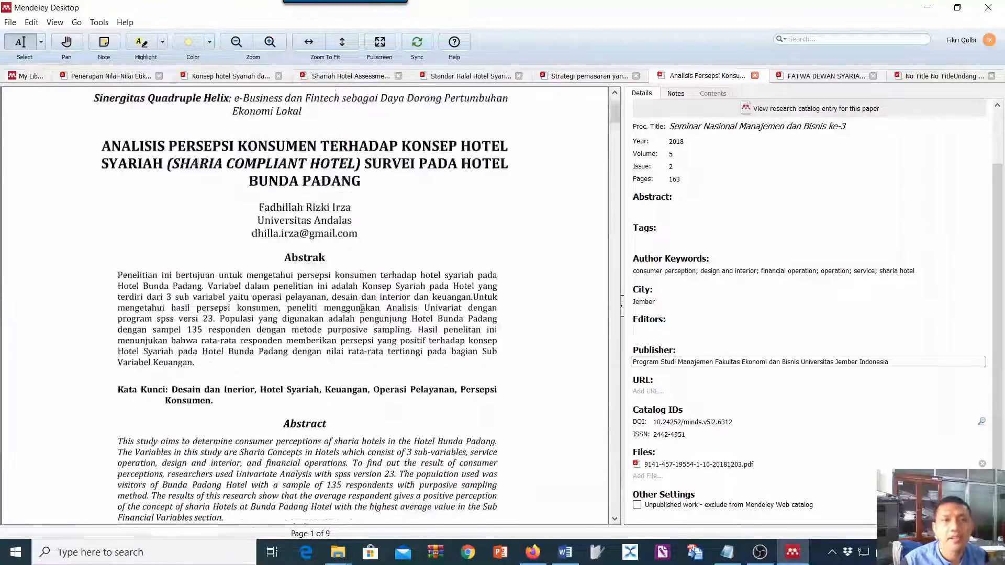
Switch to Word and refresh the Mendeley citations and bibliography
left_click(565, 552)
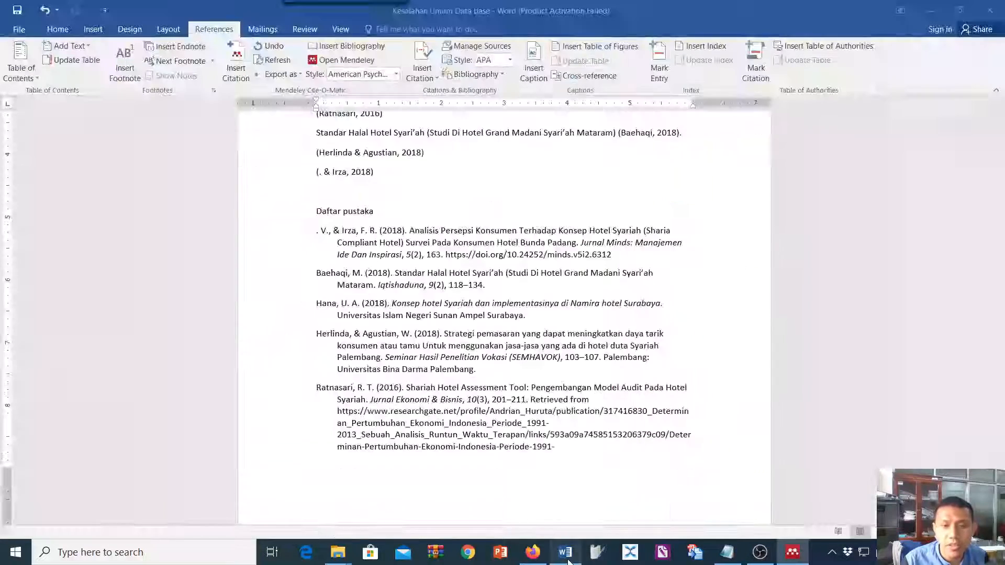
scroll(416, 286, "up", 1)
left_click(397, 203)
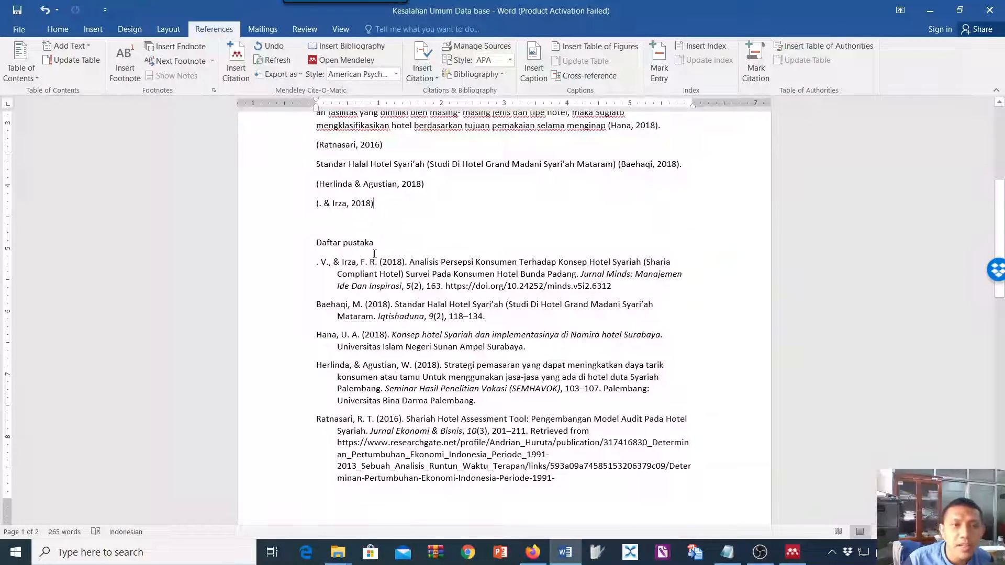
left_click(261, 62)
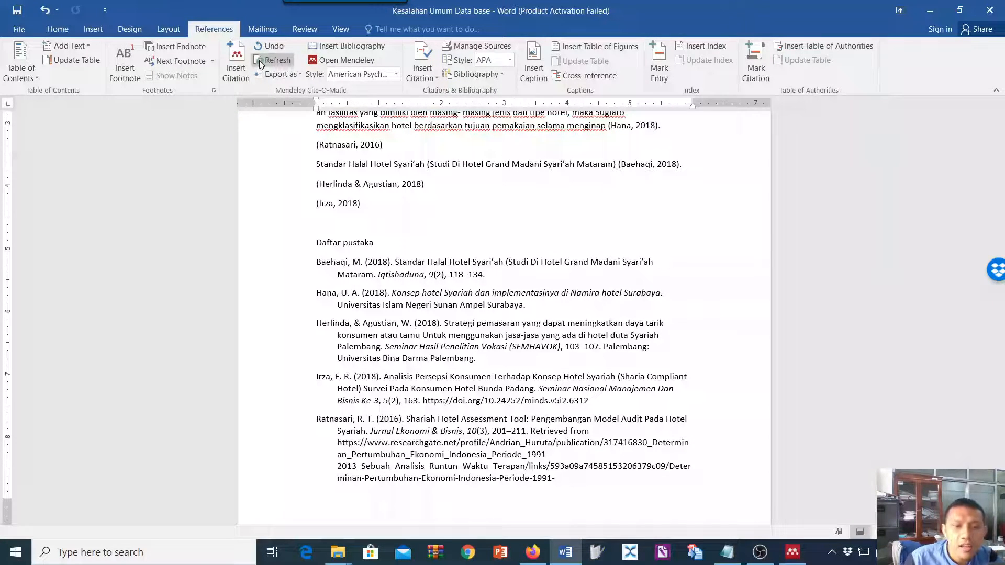
Examine the Analisis Persepsi Konsumen entry in the bibliography, especially its seminar title, against the paper's details in Mendeley
left_click_drag(319, 382, 601, 407)
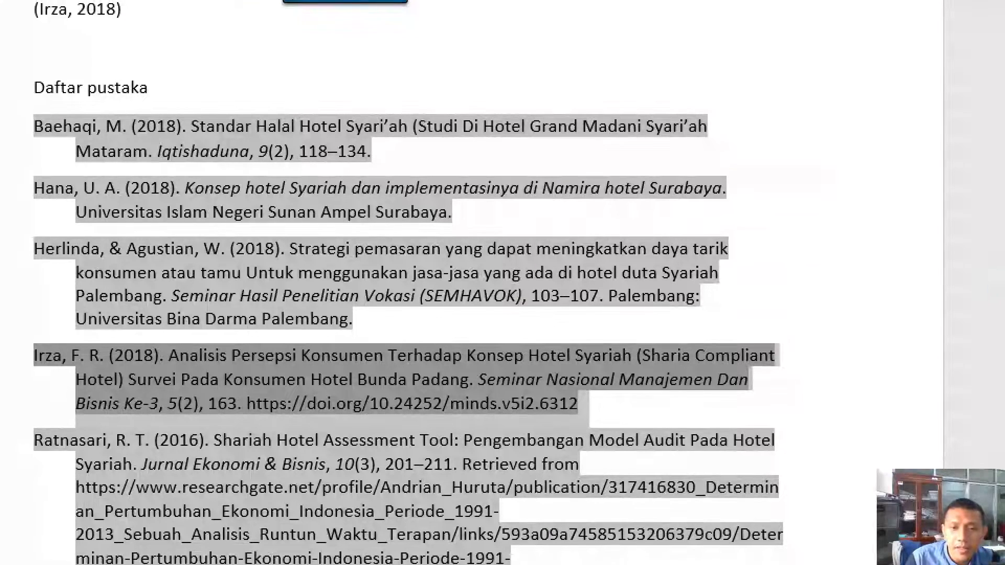
left_click_drag(503, 389, 790, 393)
left_click_drag(84, 415, 142, 418)
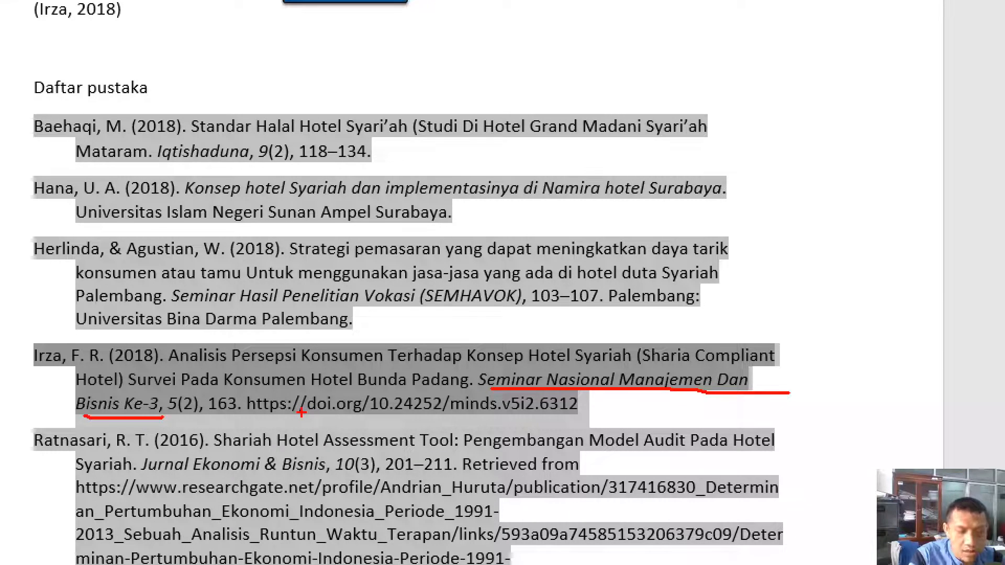
key("Escape")
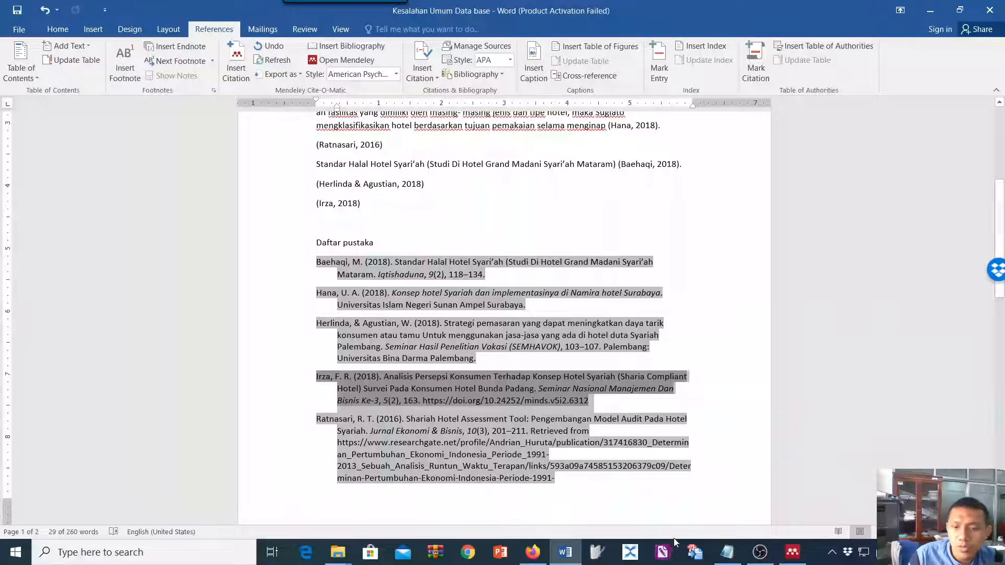
left_click(793, 552)
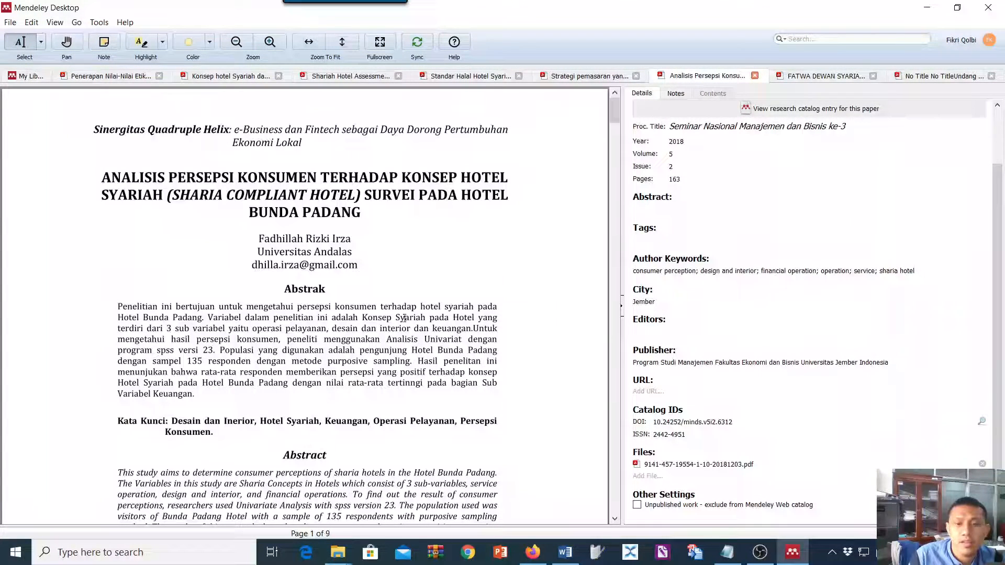
left_click(565, 553)
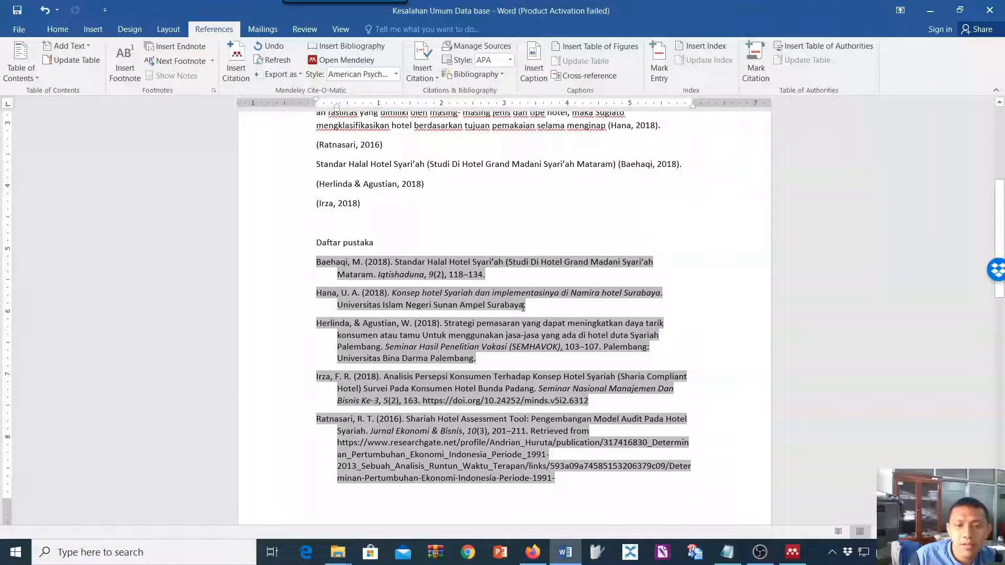
Add an empty line below the Analisis Persepsi Konsumen paper's citation in the Word document
scroll(523, 307, "up", 1)
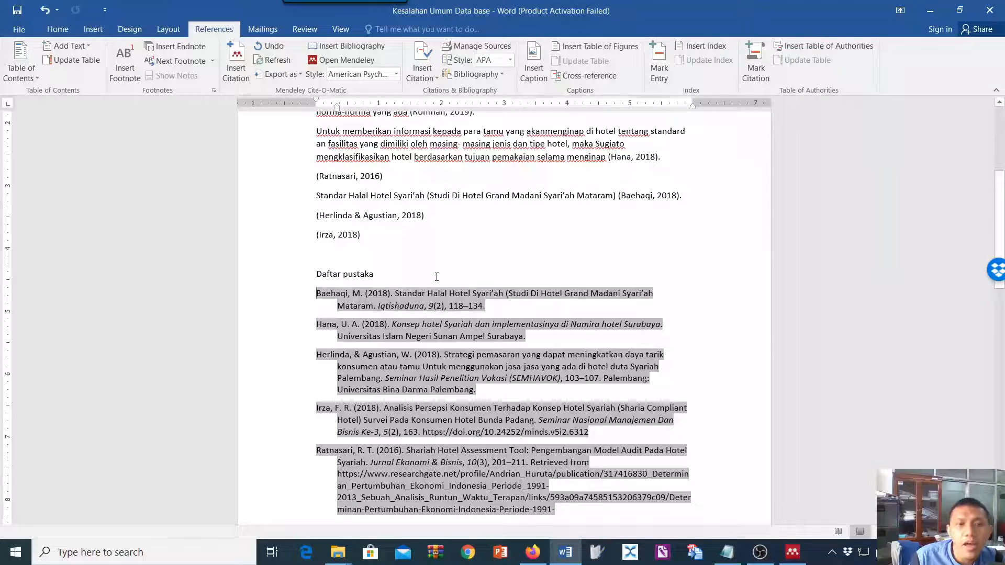
scroll(437, 276, "up", 2)
left_click(384, 299)
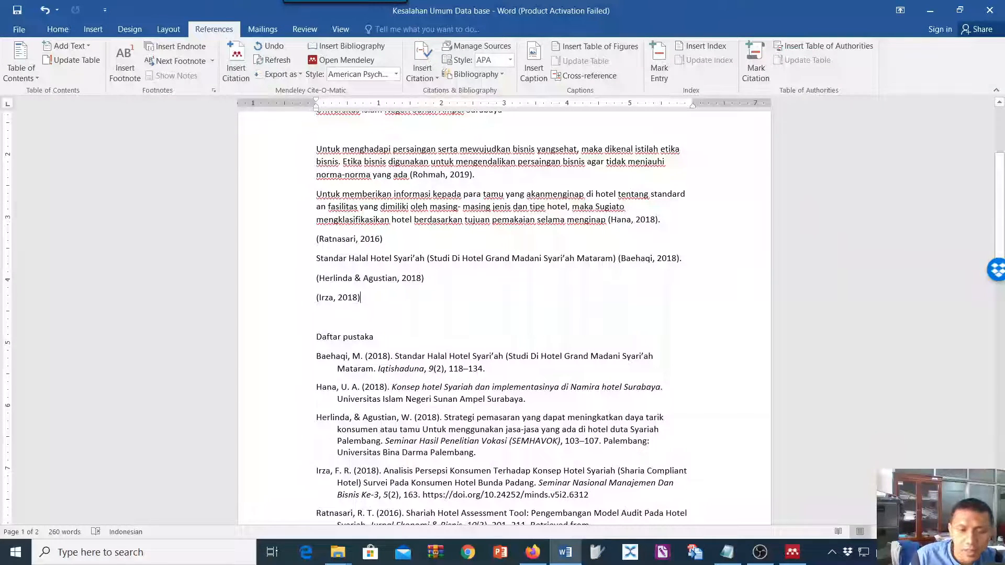
key("Return")
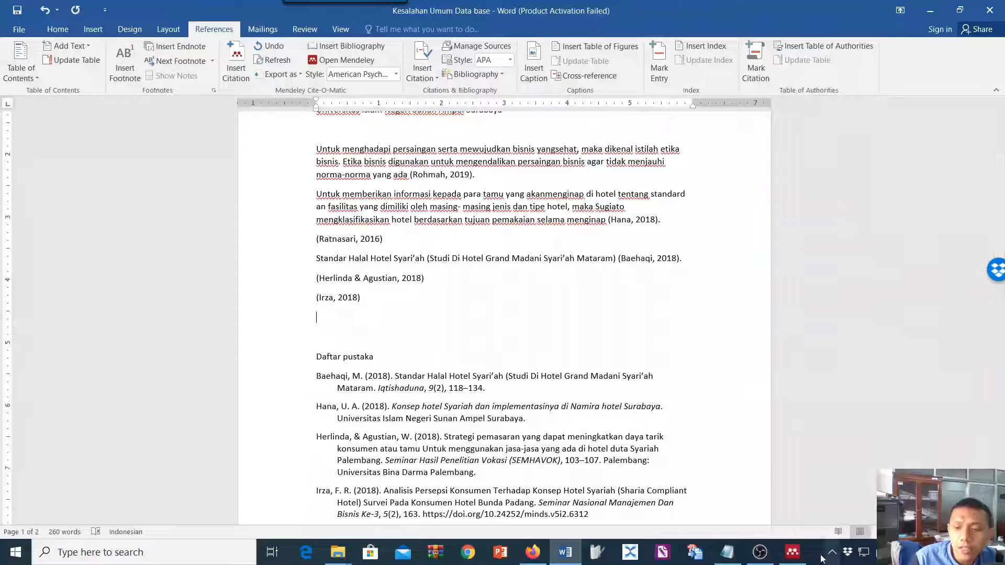
Switch to Notepad and add the line "-pilih statue, nomor Undang-Undang, Nomor Fatwa" under item 4, Undang-Undang
left_click(727, 552)
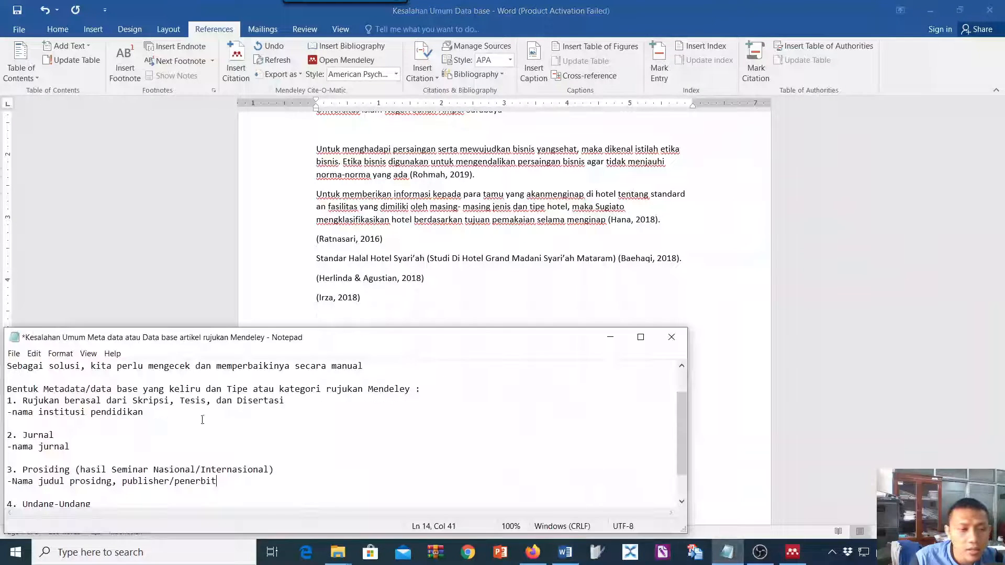
scroll(118, 426, "down", 1)
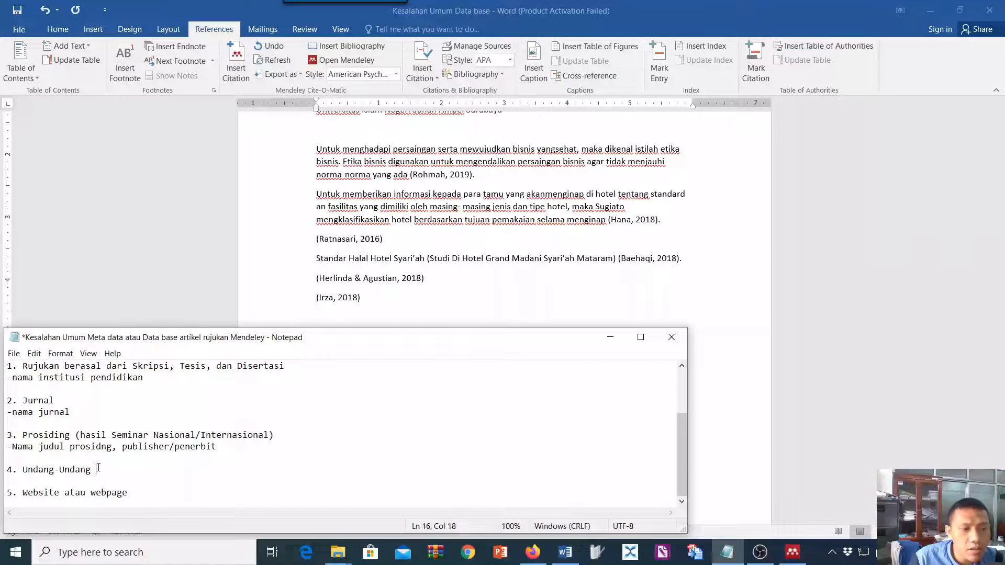
key("Return")
type("-Stat")
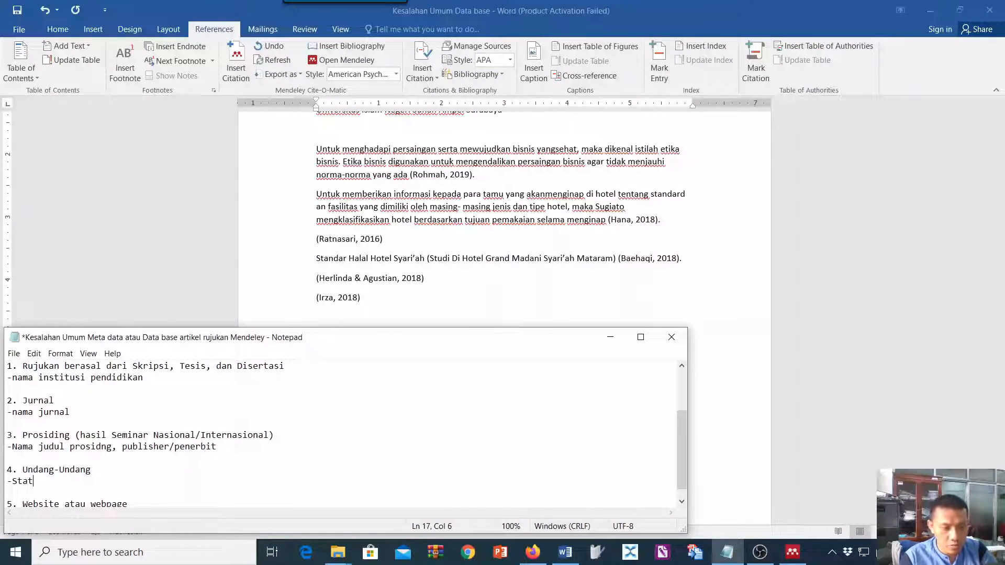
key("BackSpace")
key("BackSpace")
type("pilih statue, nomor ")
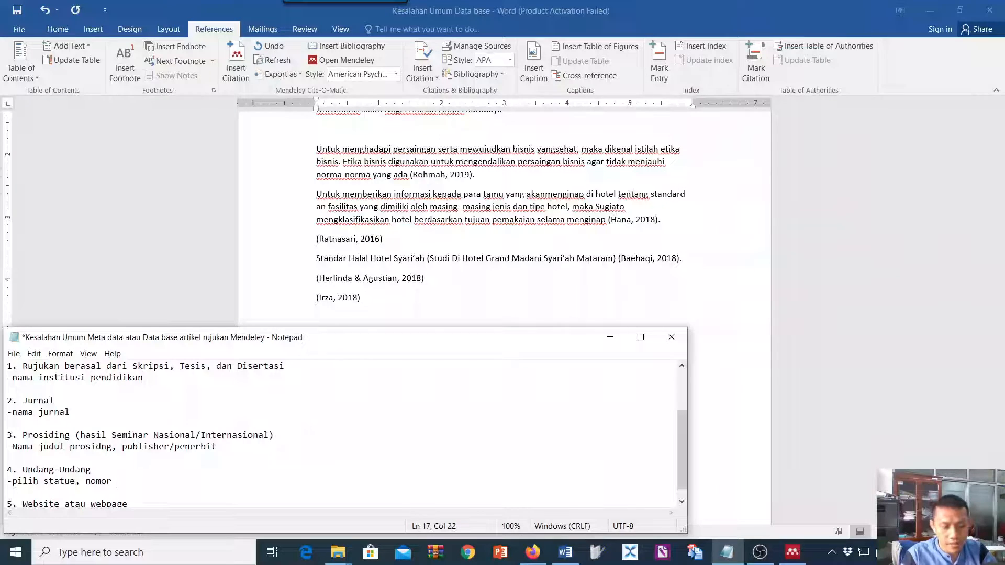
type("Undang-Undang, Nomor Fatwa")
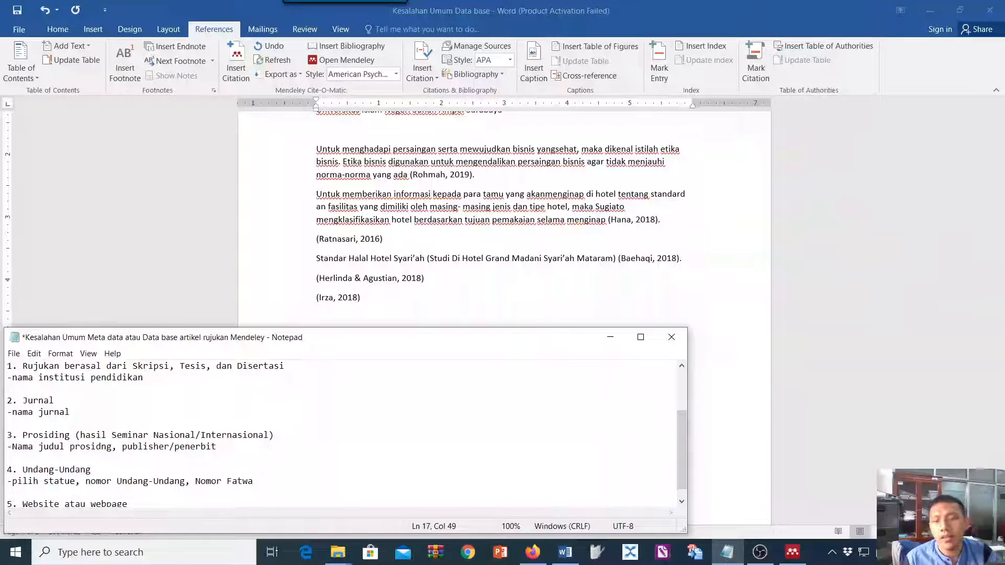
Switch to Mendeley and open the Undang-Undang No. 33 Tahun 2014 document on Jaminan Produk Halal from the library
left_click(793, 552)
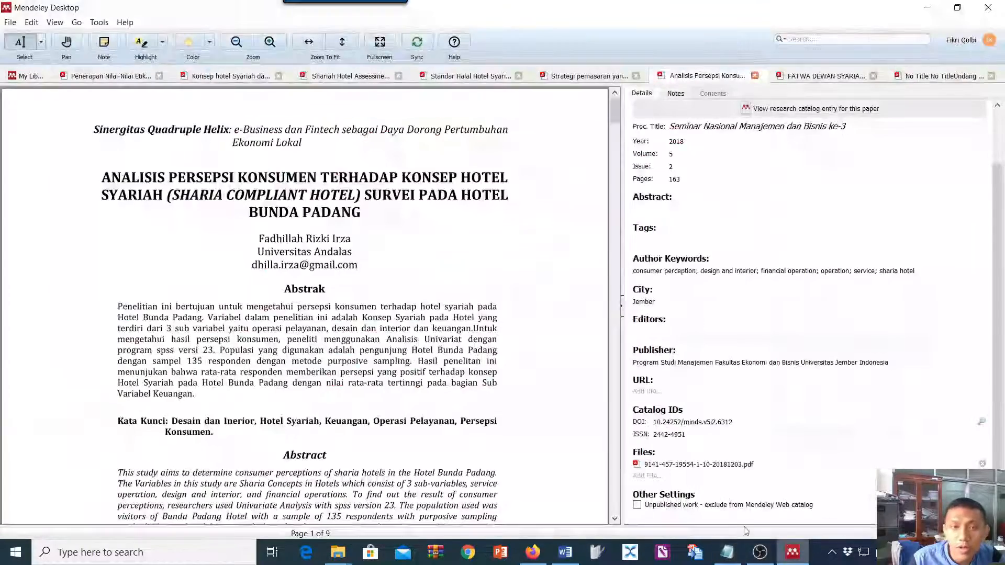
left_click(26, 76)
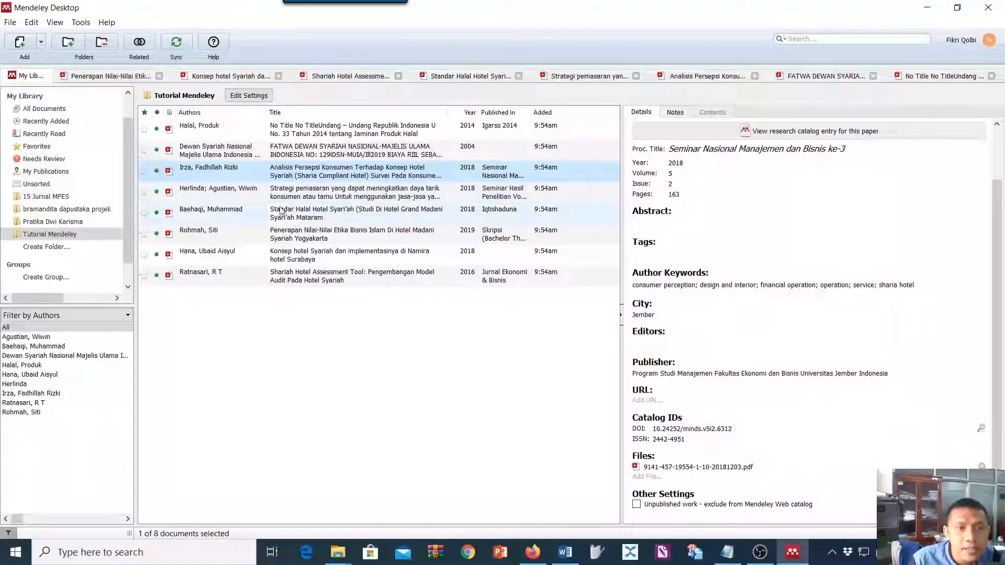
left_click(226, 135)
double_click(226, 135)
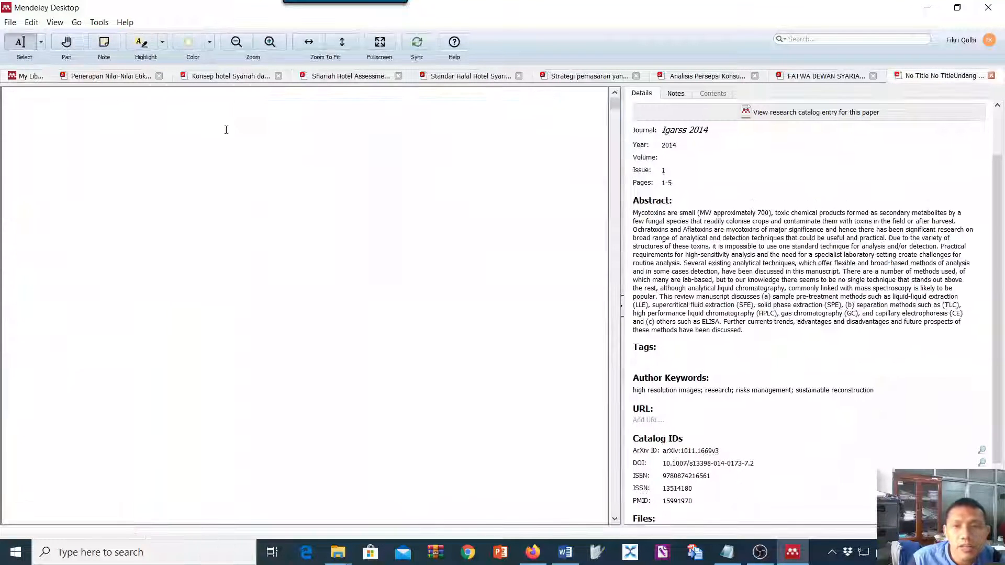
Set the document type of the Undang-Undang No. 33 Tahun 2014 entry to Statute
scroll(684, 122, "up", 2)
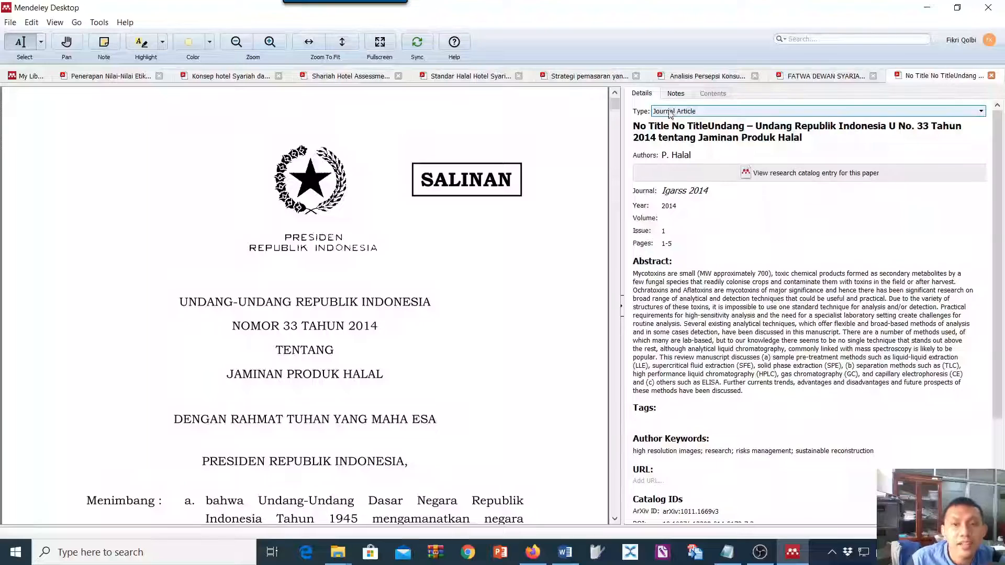
left_click(667, 121)
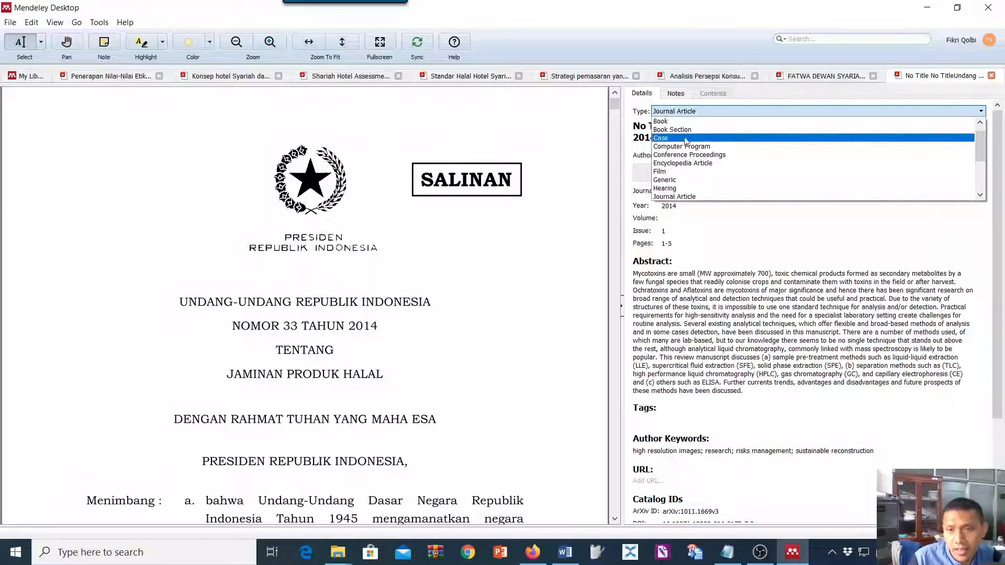
scroll(692, 181, "down", 2)
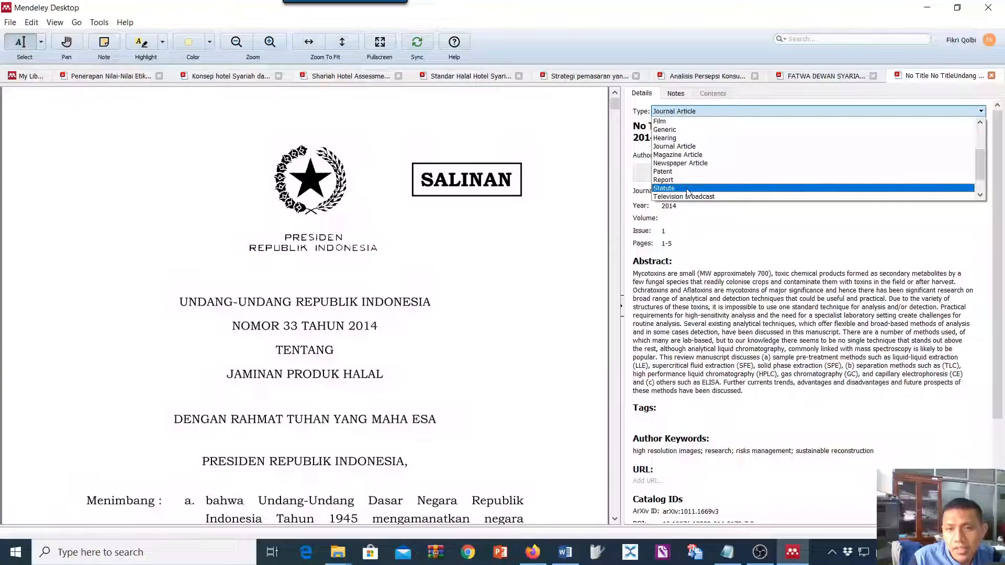
left_click(686, 188)
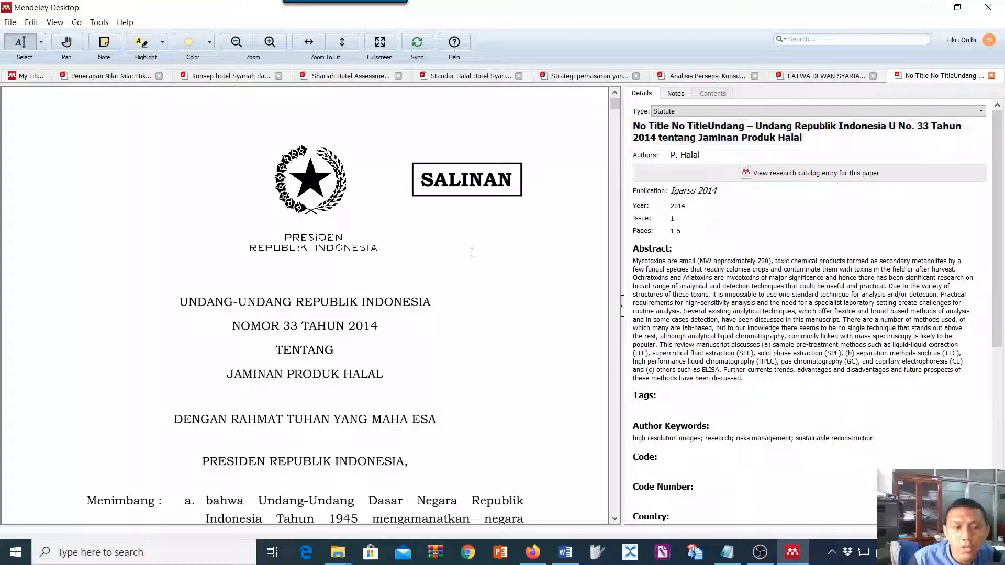
Remove the stray words "No Title No Title" from the beginning of the law's title
left_click(708, 125)
double_click(707, 126)
left_click_drag(708, 126, 632, 126)
left_click(696, 132)
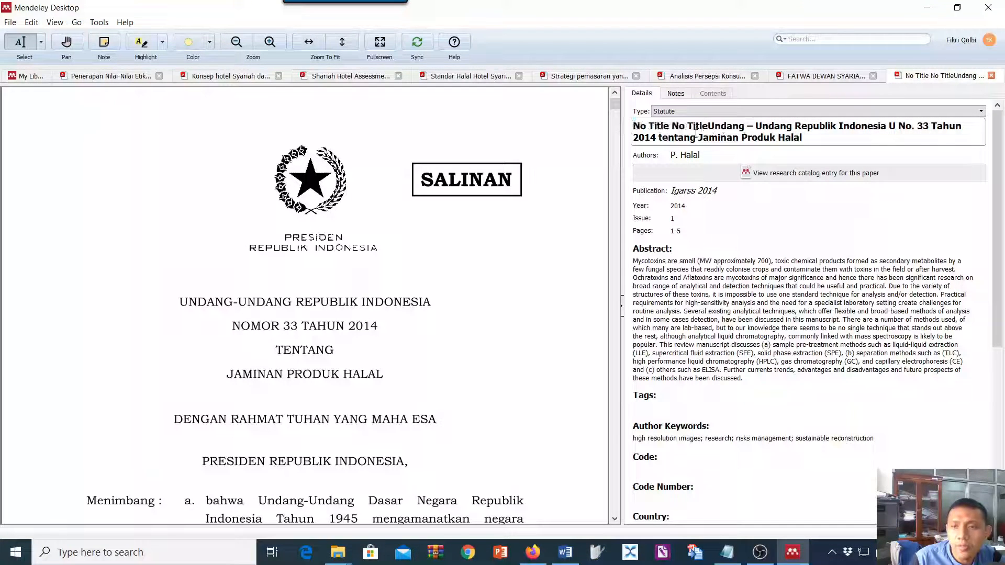
left_click_drag(708, 126, 631, 121)
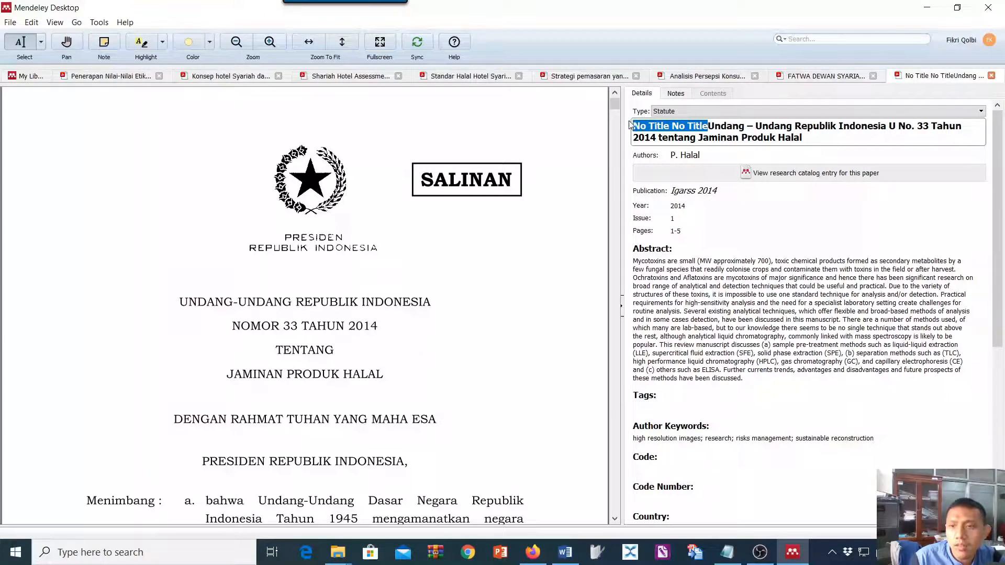
key("BackSpace")
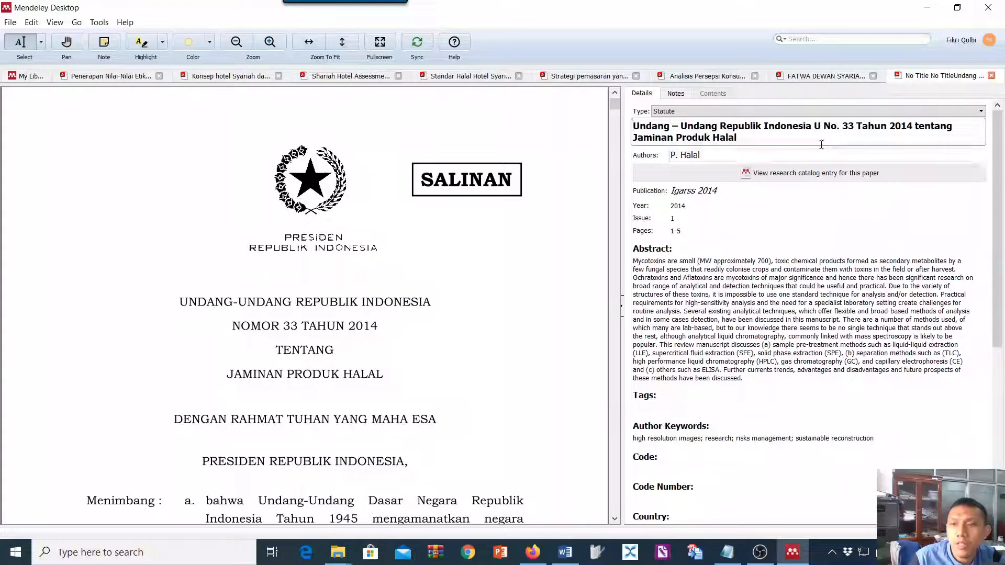
scroll(749, 143, "down", 1)
scroll(712, 171, "up", 1)
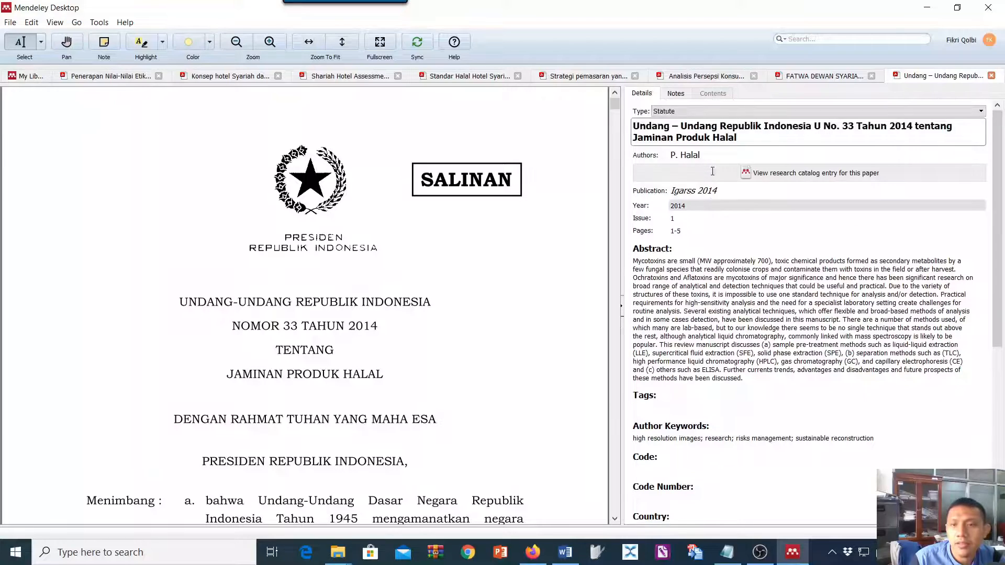
Replace the law's publication name with "Undang – Undang Republik Indonesia", copied from its title
left_click(695, 191)
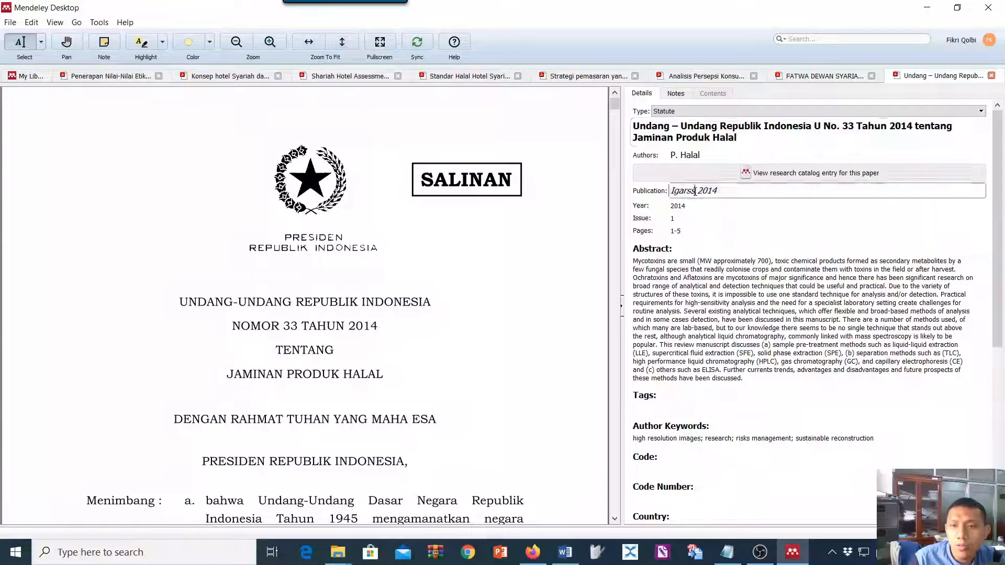
left_click_drag(694, 191, 676, 191)
triple_click(743, 190)
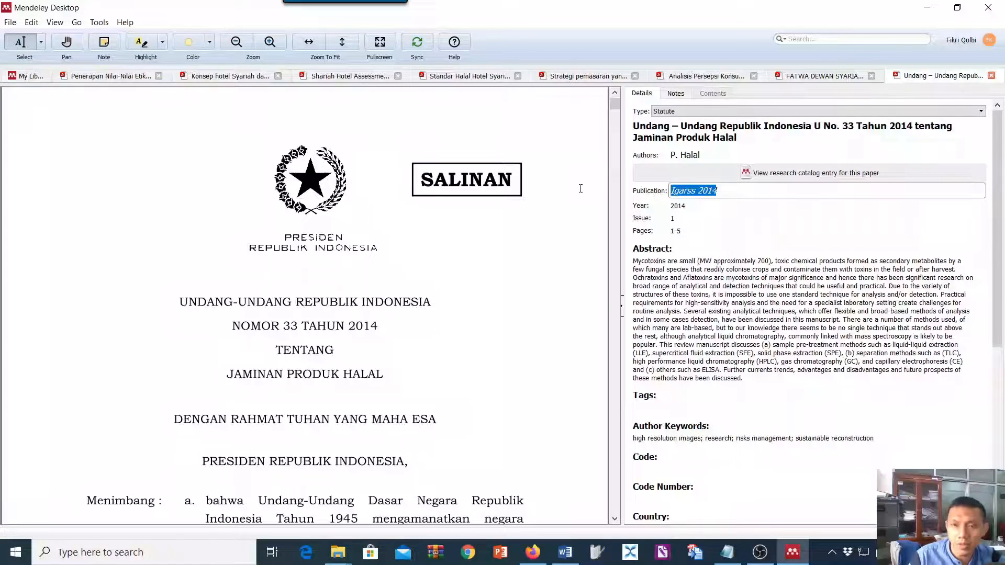
left_click(658, 128)
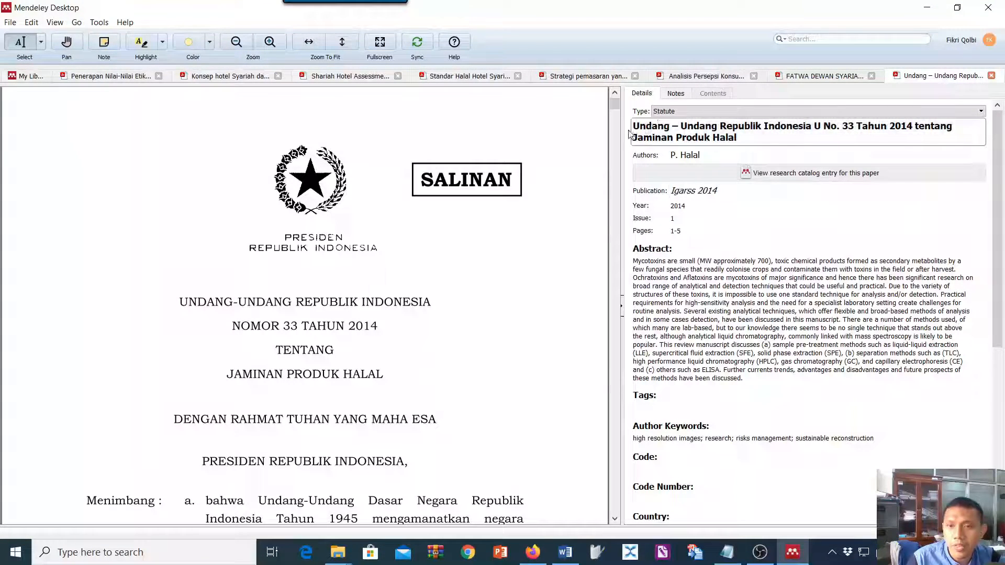
left_click_drag(632, 126, 811, 128)
key("ctrl+c")
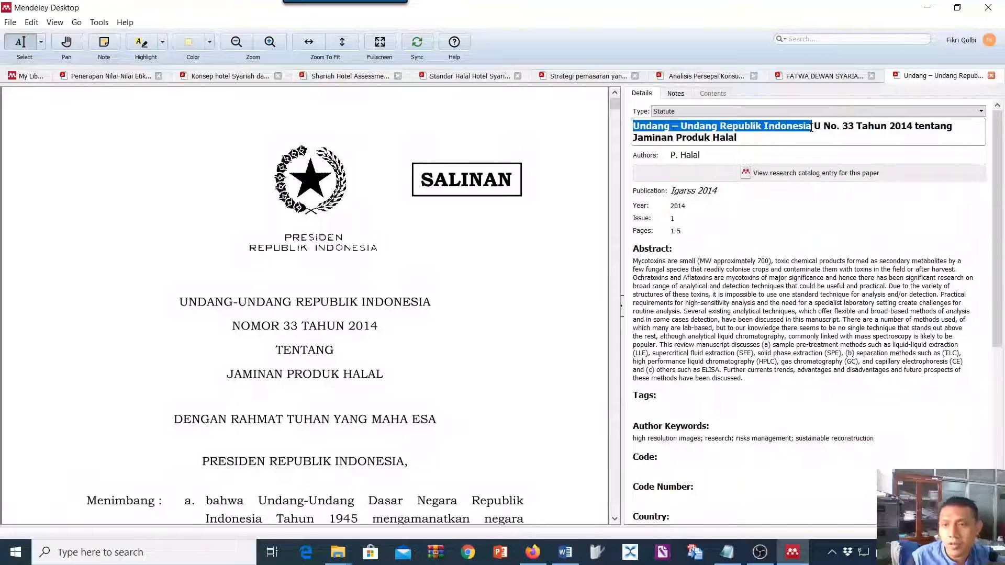
triple_click(728, 194)
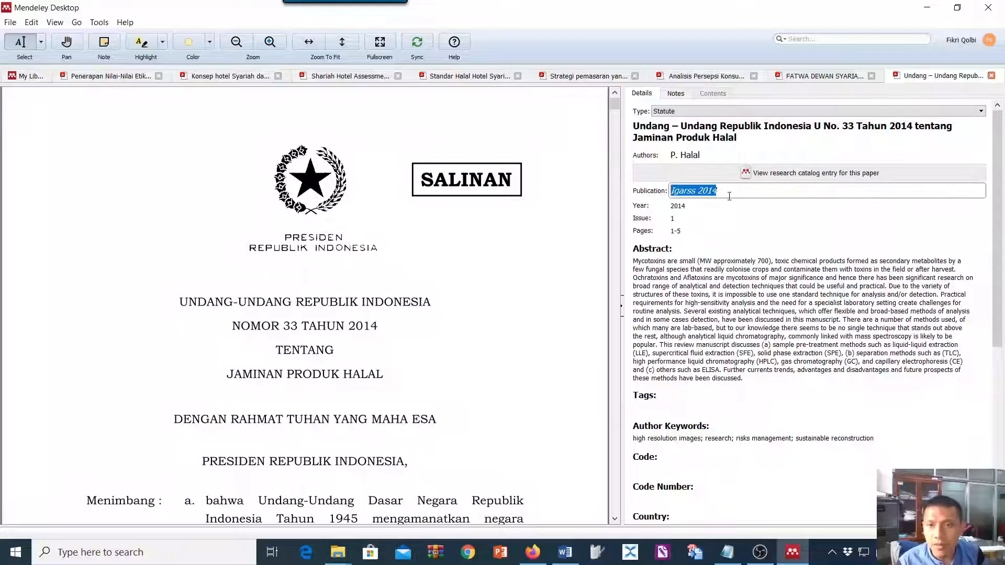
key("ctrl+v")
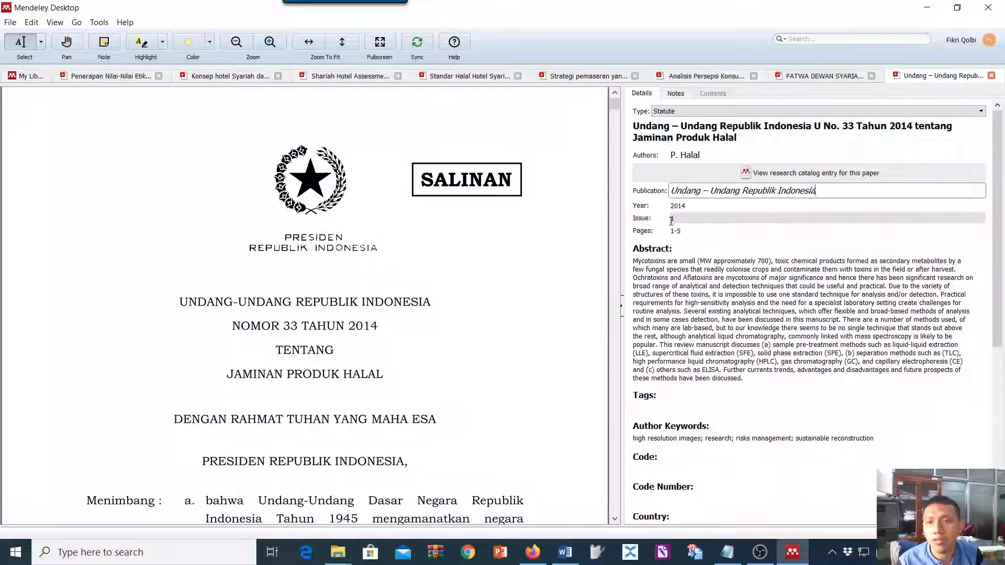
Enter 33 as the law's statute number and Indonesia as its country
scroll(699, 220, "down", 2)
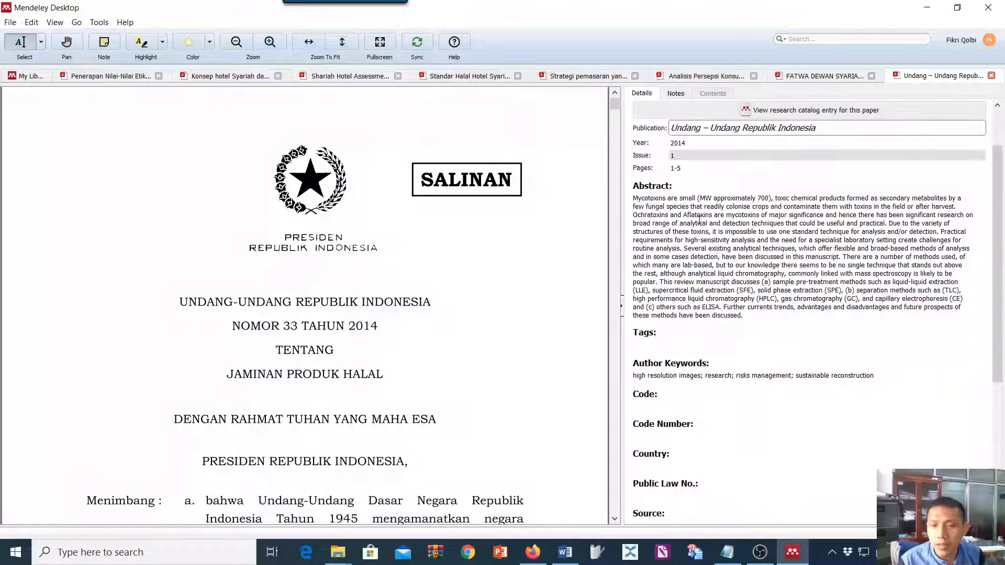
scroll(700, 220, "down", 3)
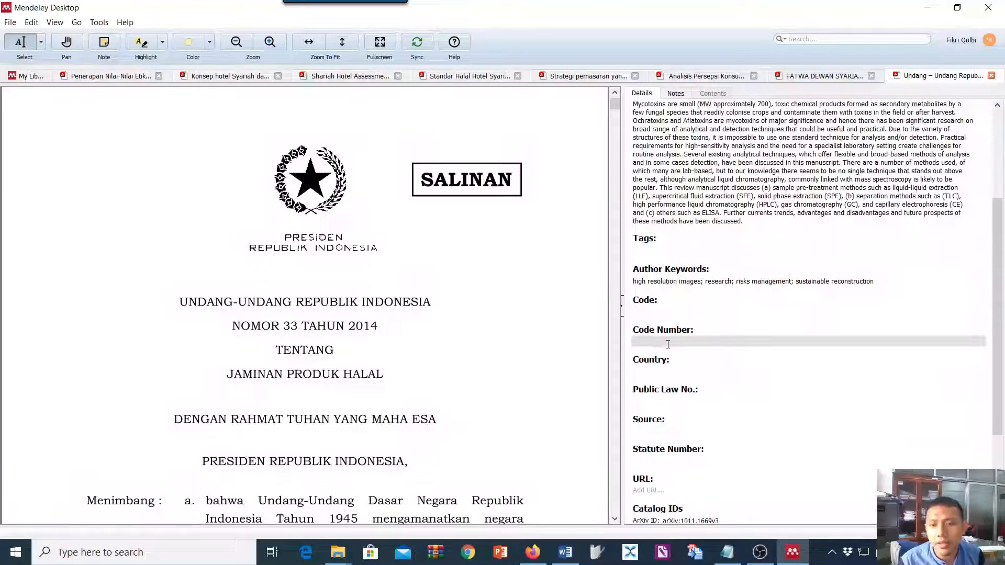
scroll(668, 344, "down", 2)
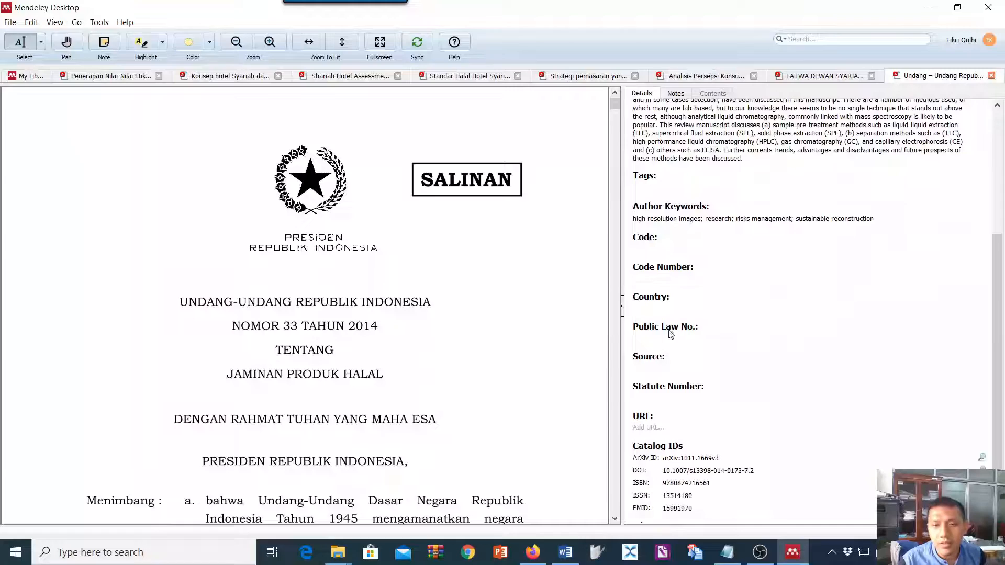
left_click(653, 397)
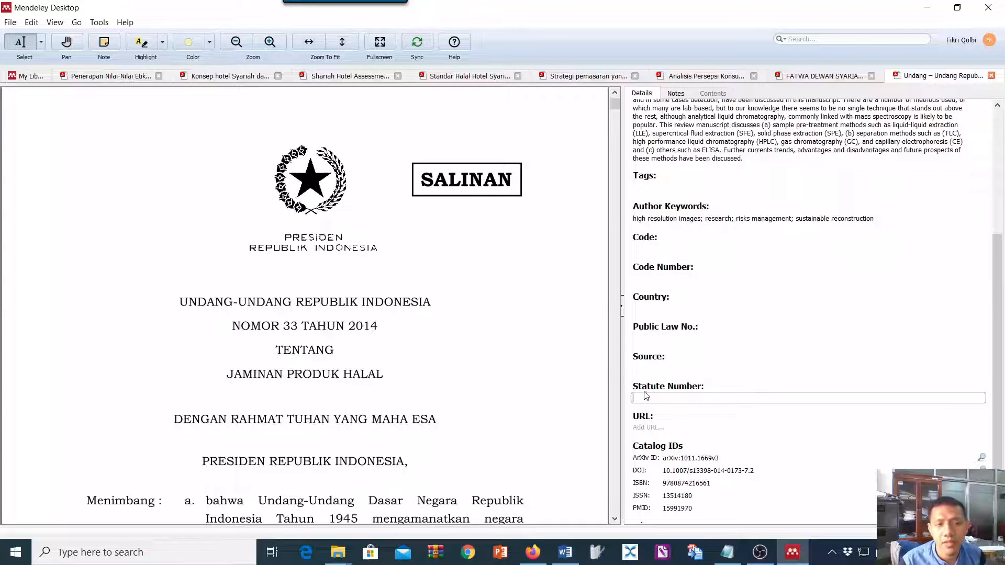
type("33")
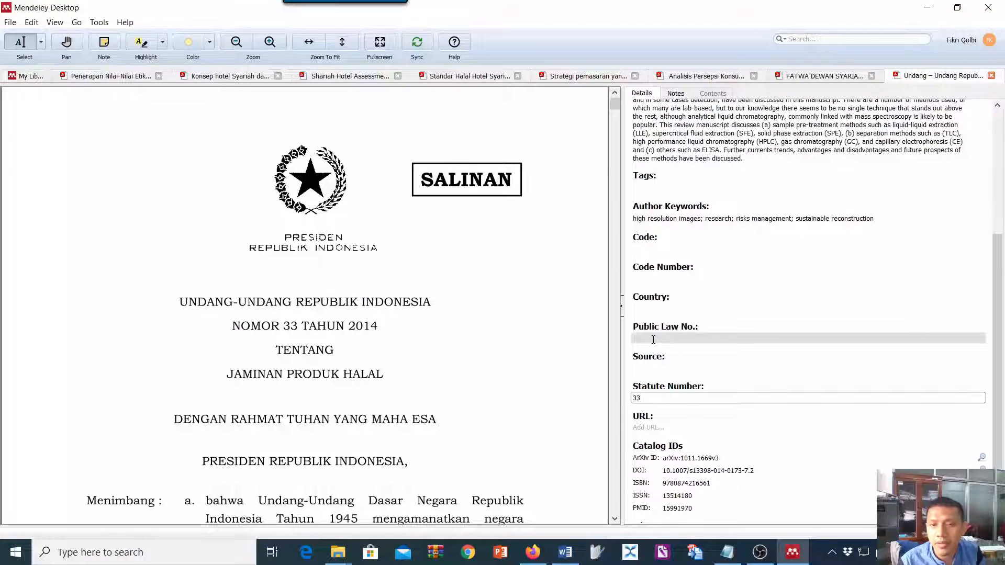
left_click(648, 306)
type("Indonesia")
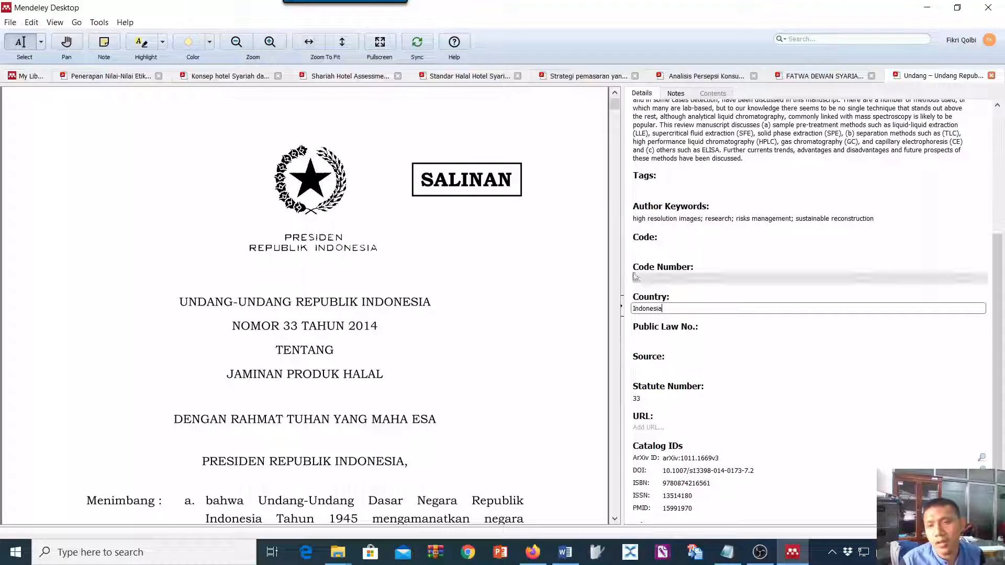
Check the law's text for its issuing body and replace the author with the institution Republik Indonesia
scroll(706, 178, "up", 5)
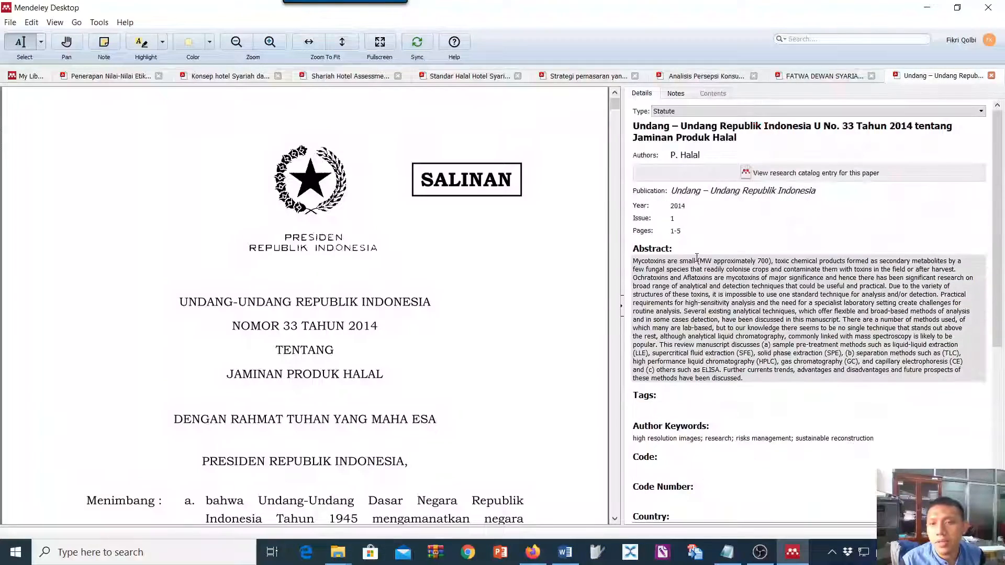
left_click(693, 155)
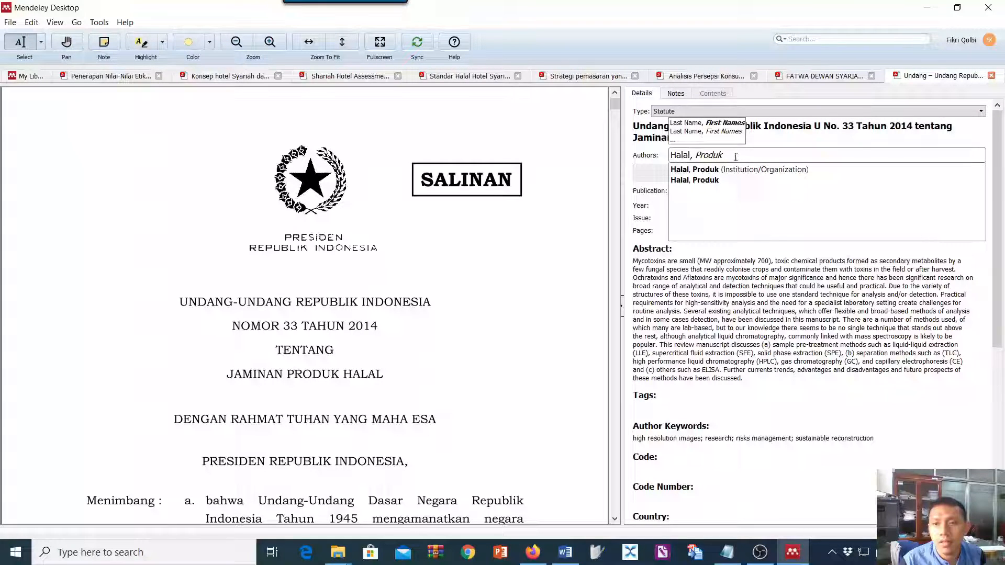
key("Return")
scroll(449, 222, "down", 2)
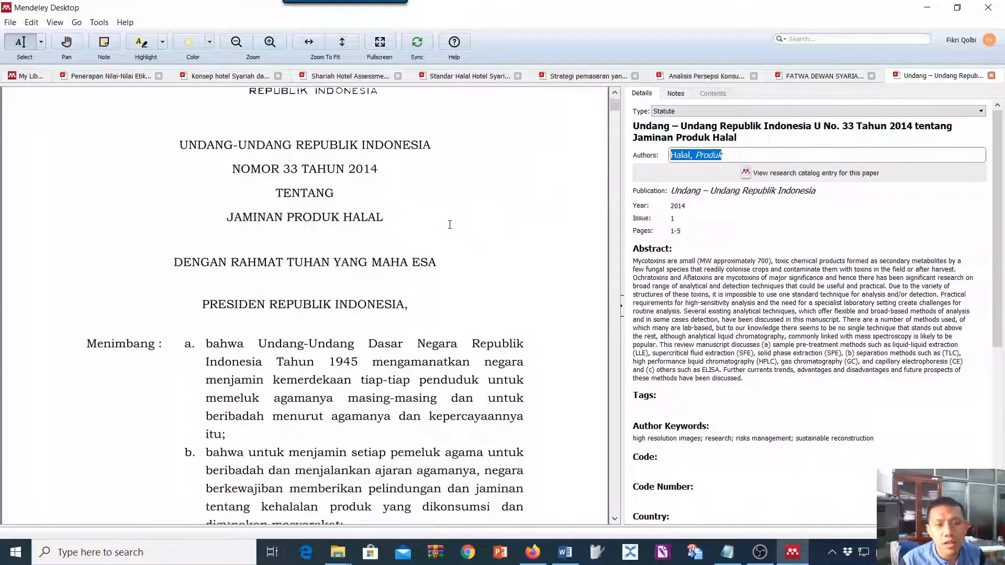
scroll(450, 227, "down", 15)
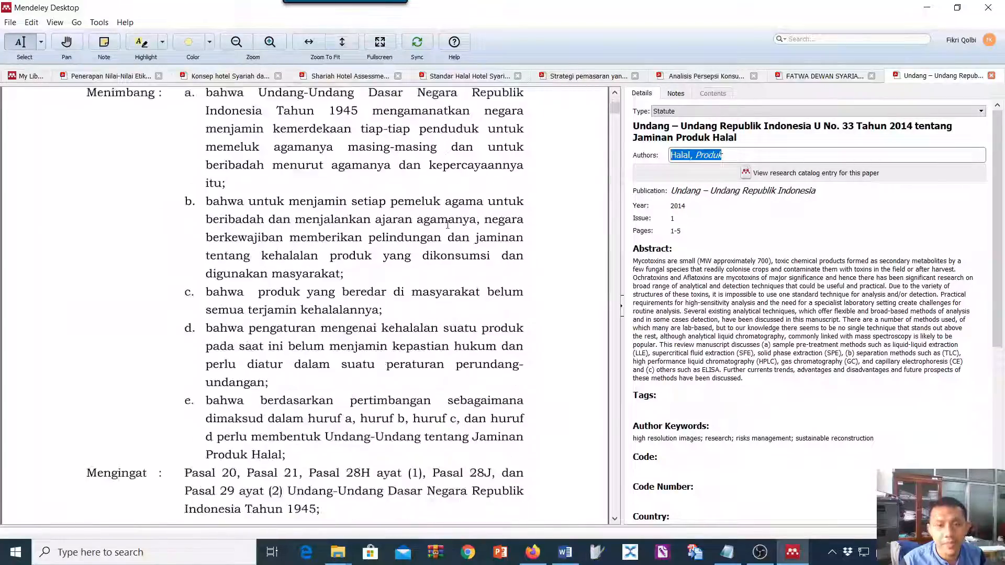
scroll(452, 230, "up", 15)
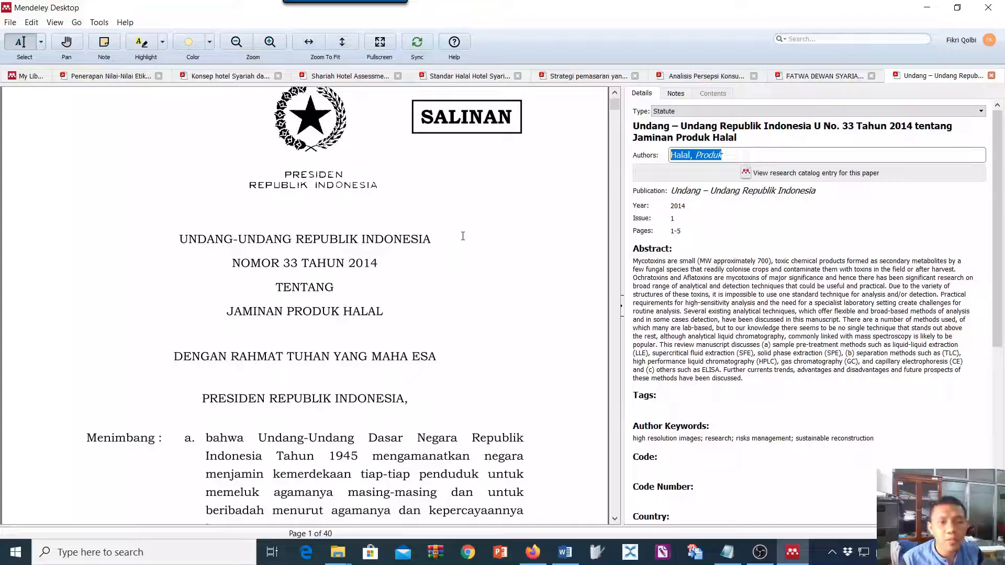
scroll(464, 236, "down", 3)
left_click_drag(614, 118, 595, 135)
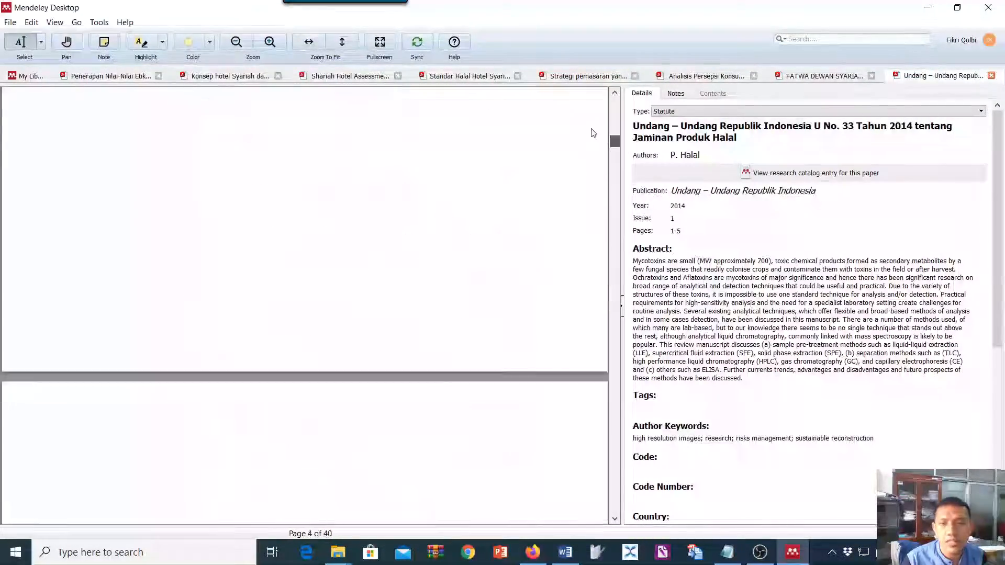
left_click(708, 156)
type("Rep")
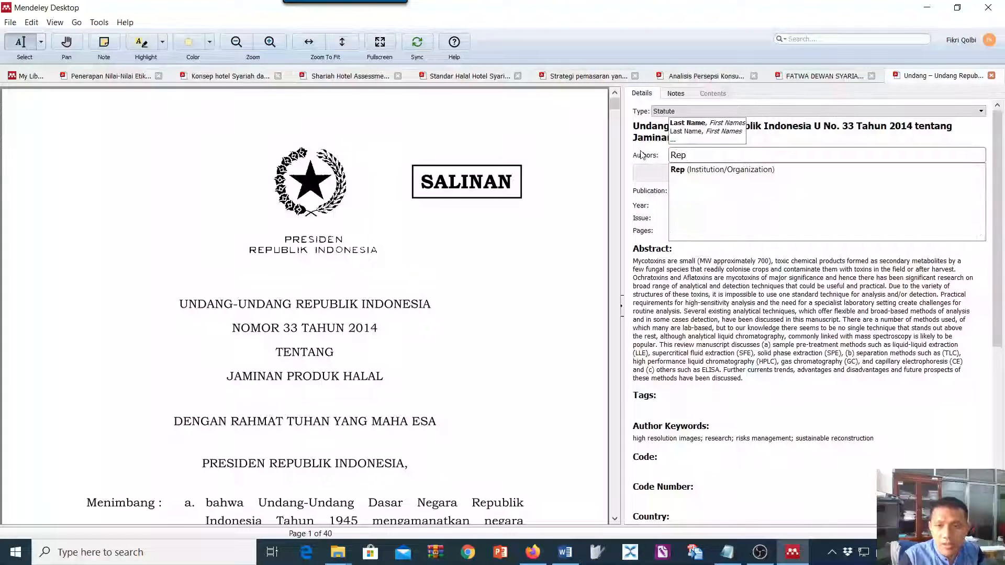
type("ublik Indonesi")
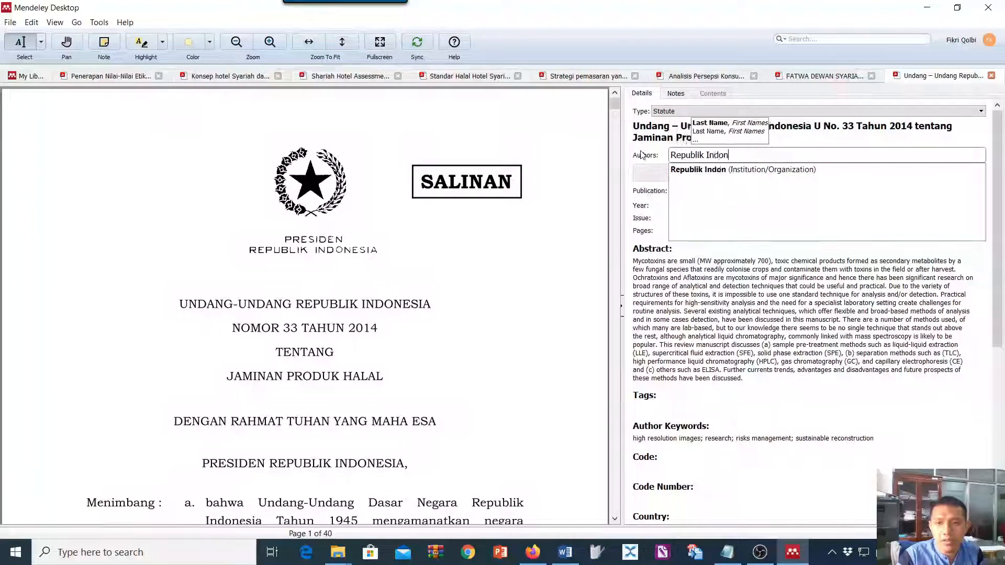
key("Down")
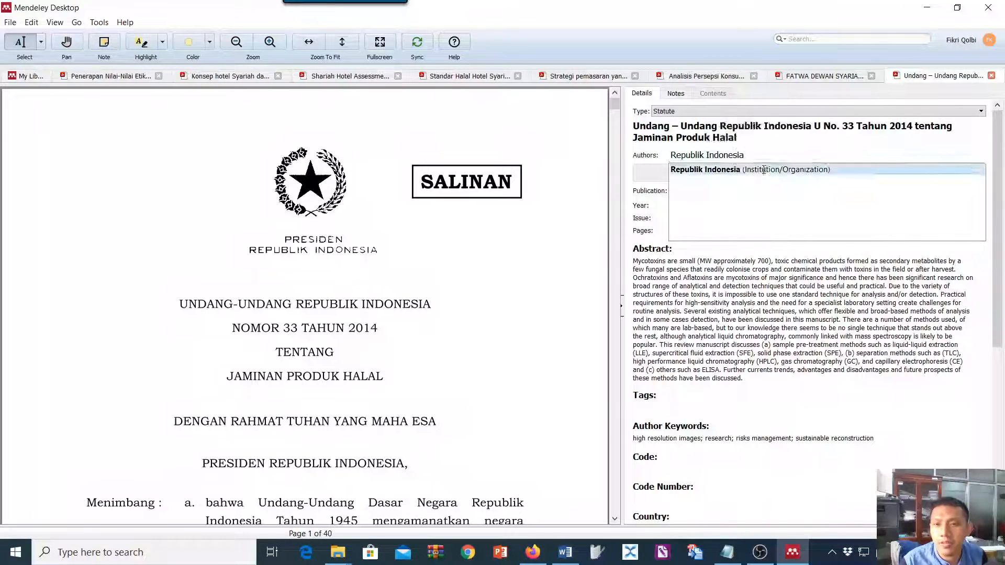
key("Return")
scroll(718, 257, "down", 3)
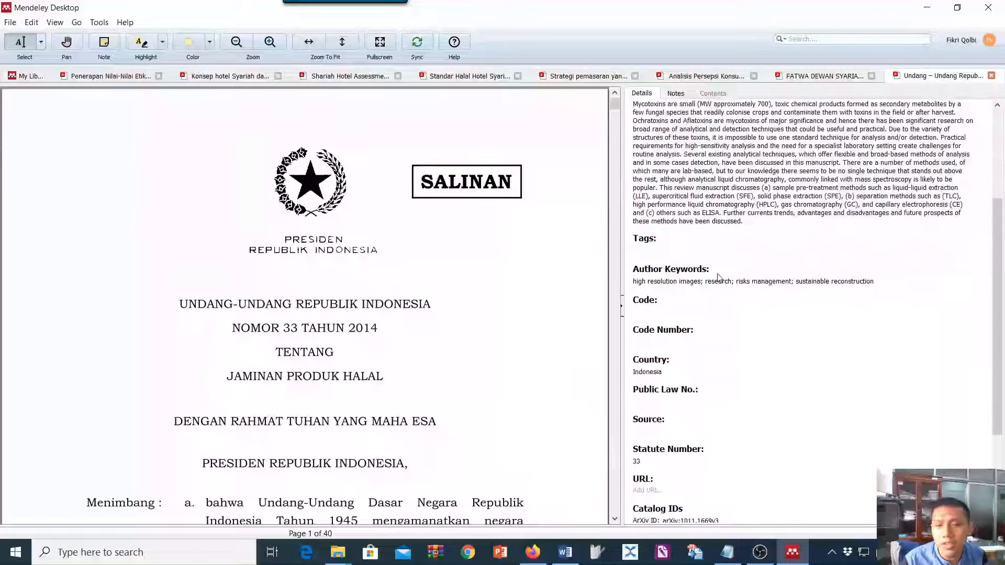
Switch to Word and insert a Mendeley citation of the Republik Indonesia 2014 law on the empty line below the Analisis Persepsi Konsumen citation
left_click(29, 76)
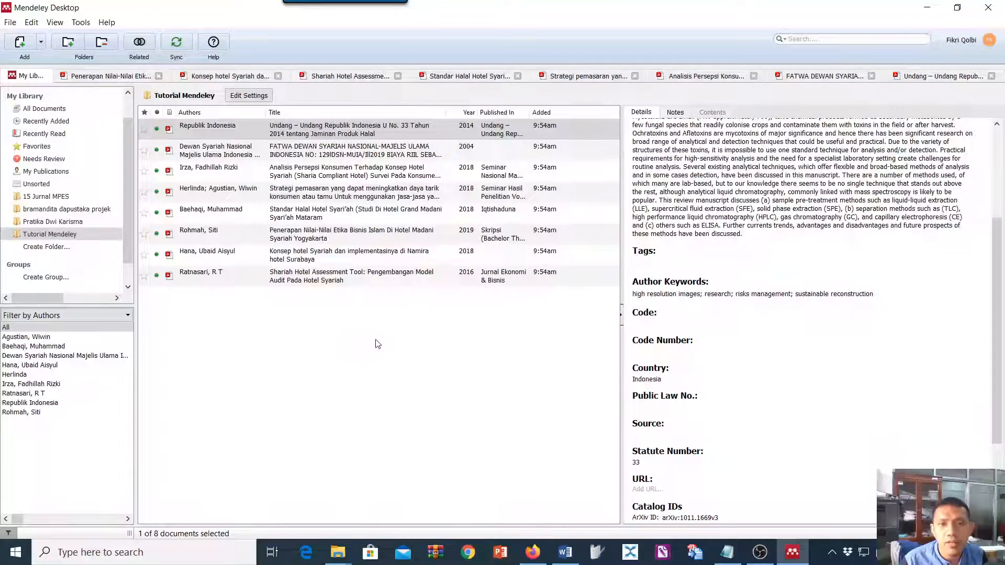
left_click(565, 553)
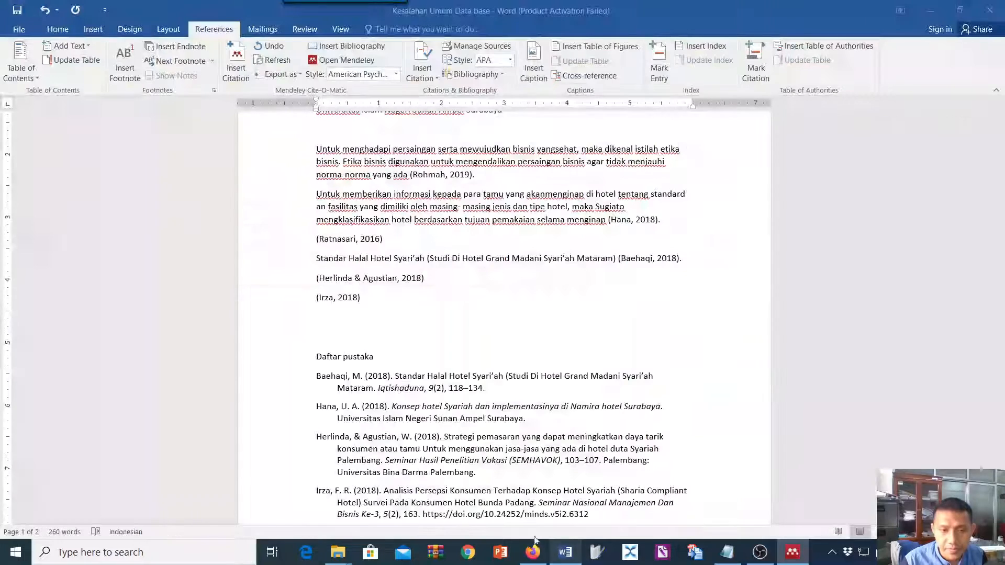
left_click(316, 316)
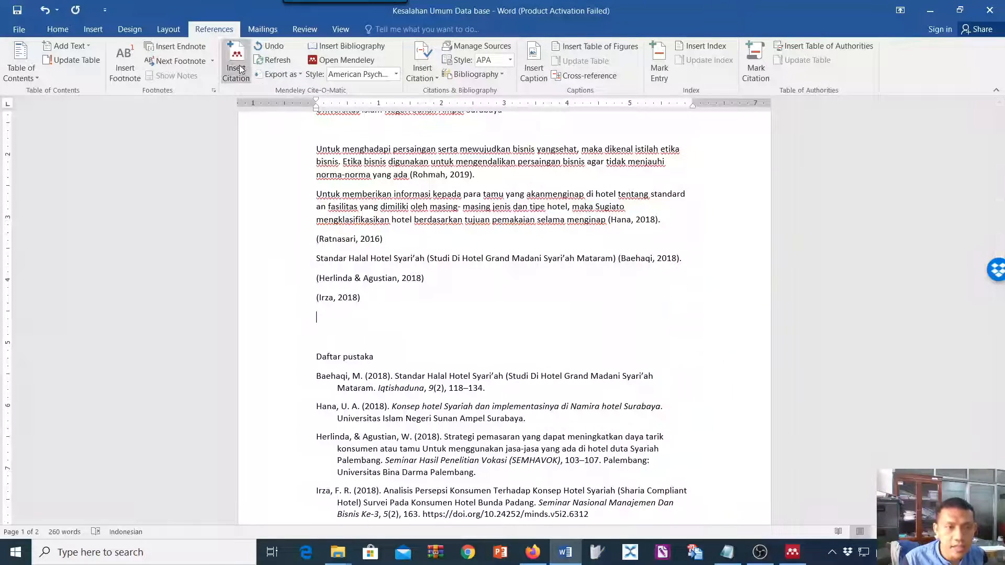
left_click(236, 62)
left_click(406, 355)
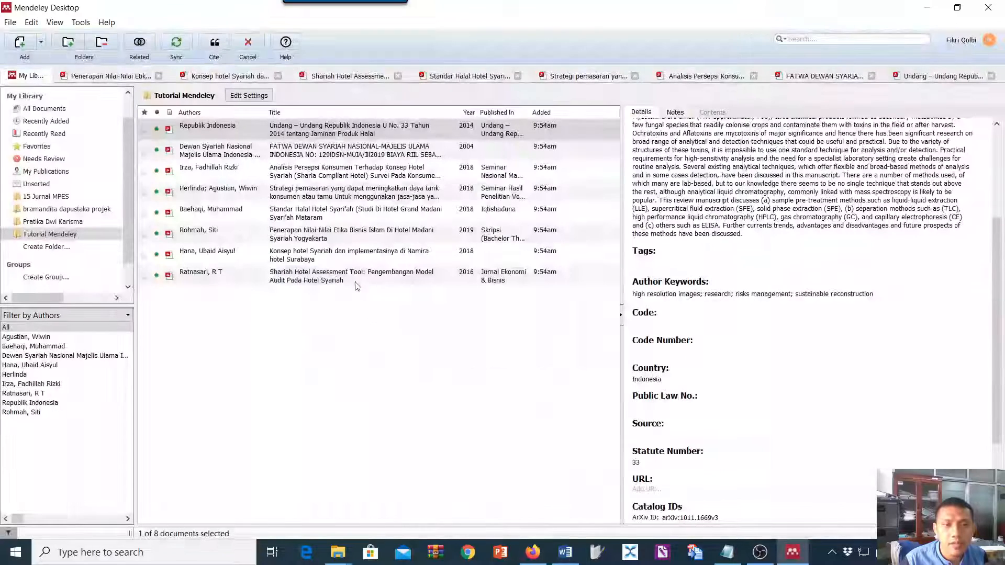
left_click(215, 45)
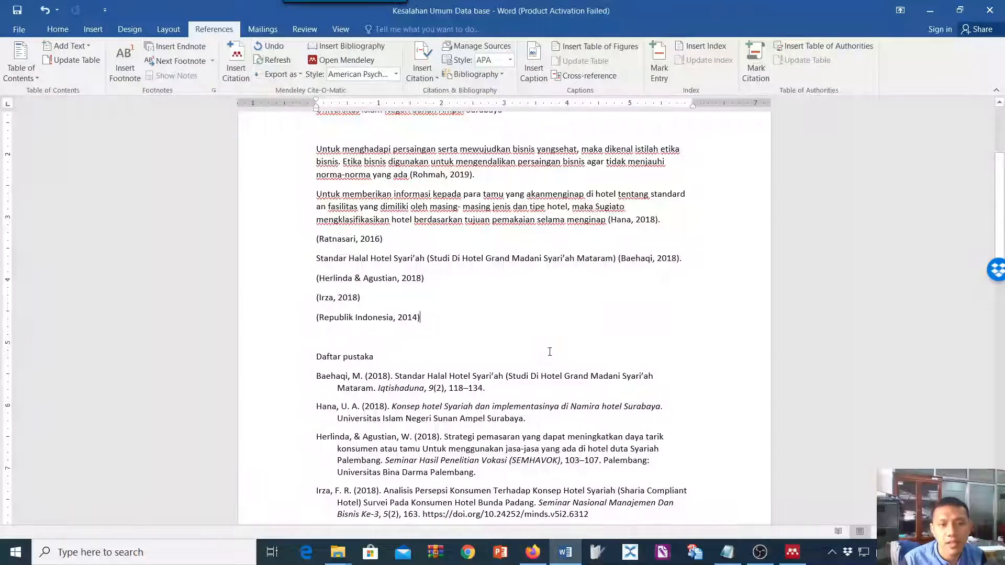
Review the law's bibliography entry in Word, and check the law's issue number in Mendeley
scroll(549, 347, "down", 10)
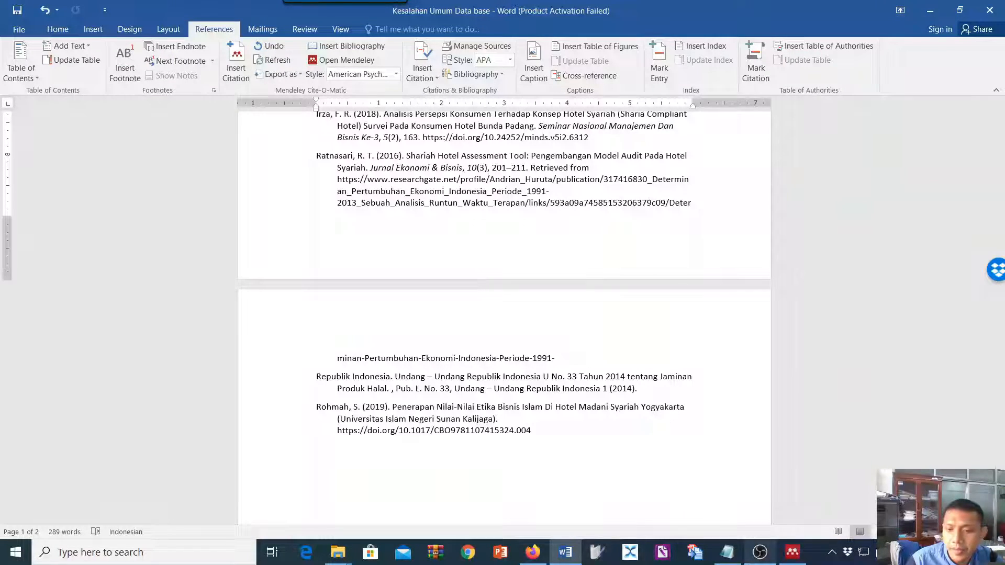
left_click(792, 552)
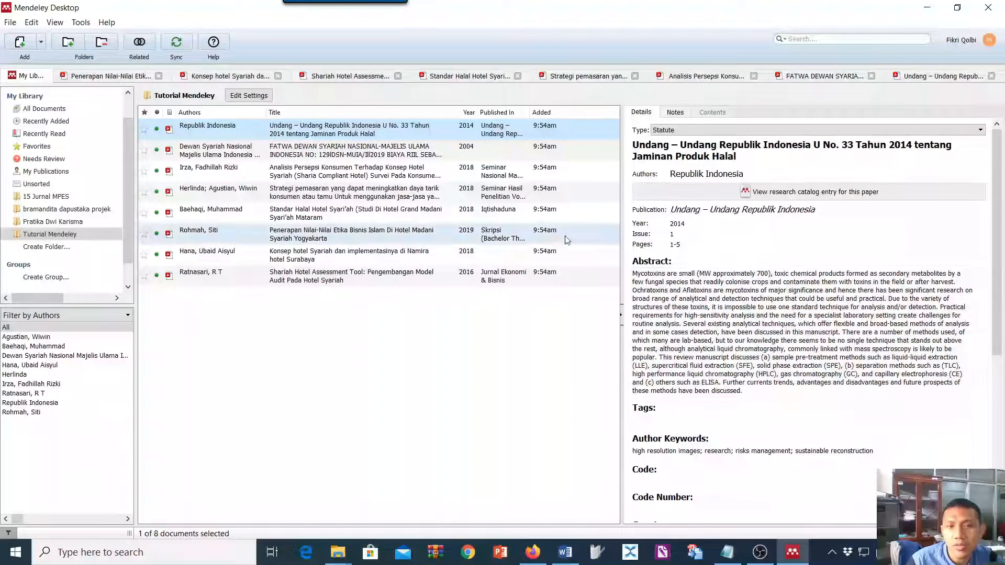
left_click(672, 233)
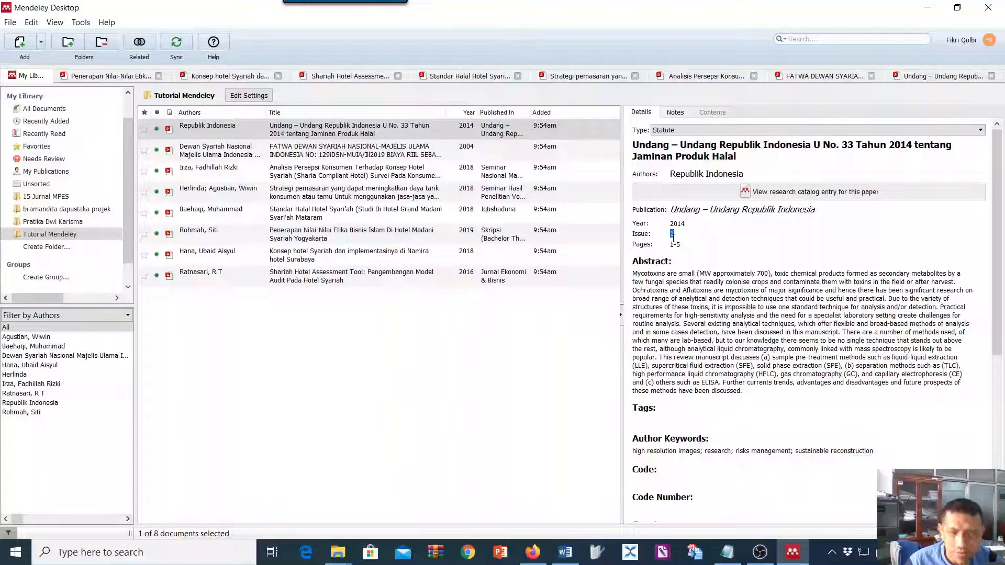
left_click(575, 345)
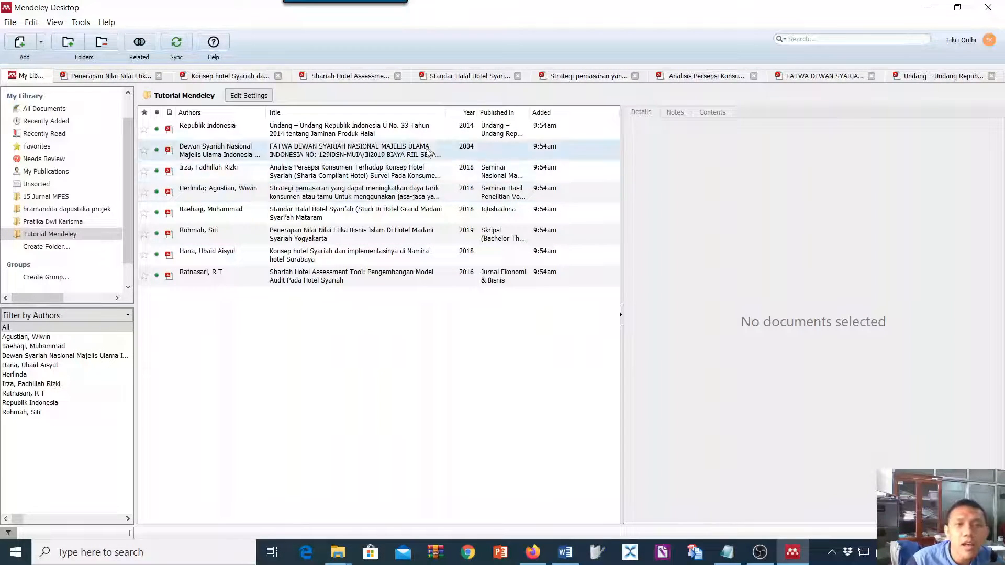
Open the DSN-MUI fatwa's document and try to set its type to Statute
left_click(258, 152)
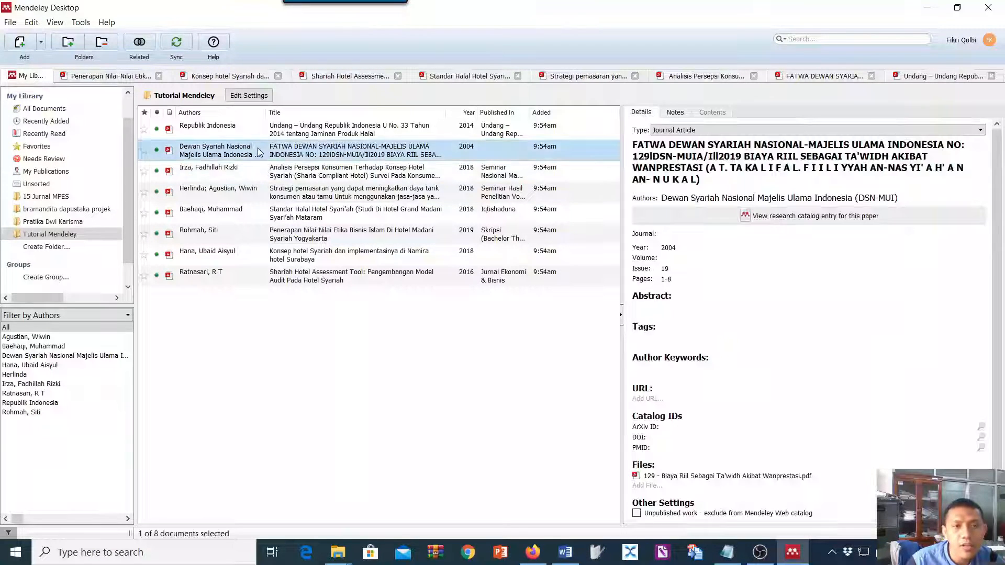
double_click(259, 152)
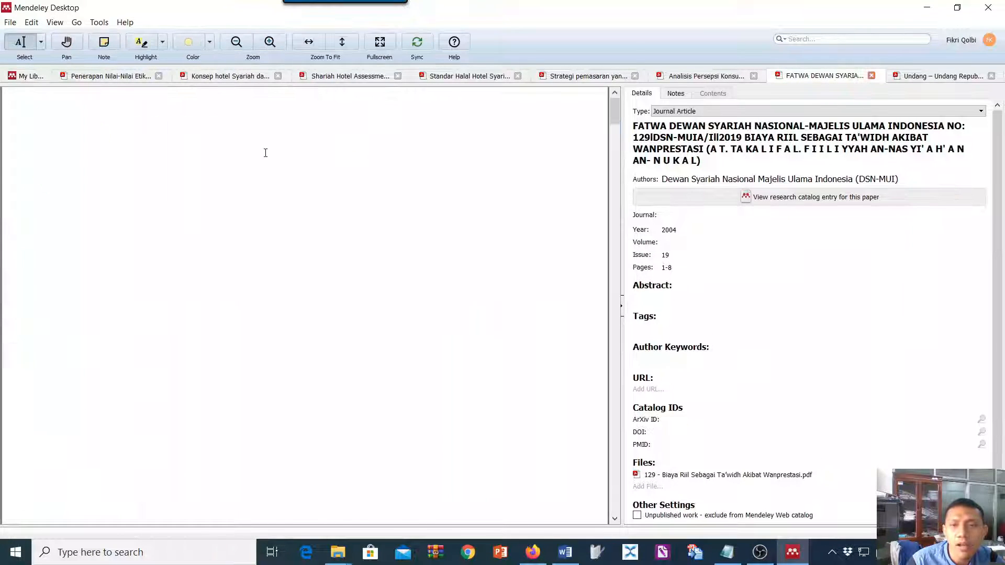
left_click(690, 111)
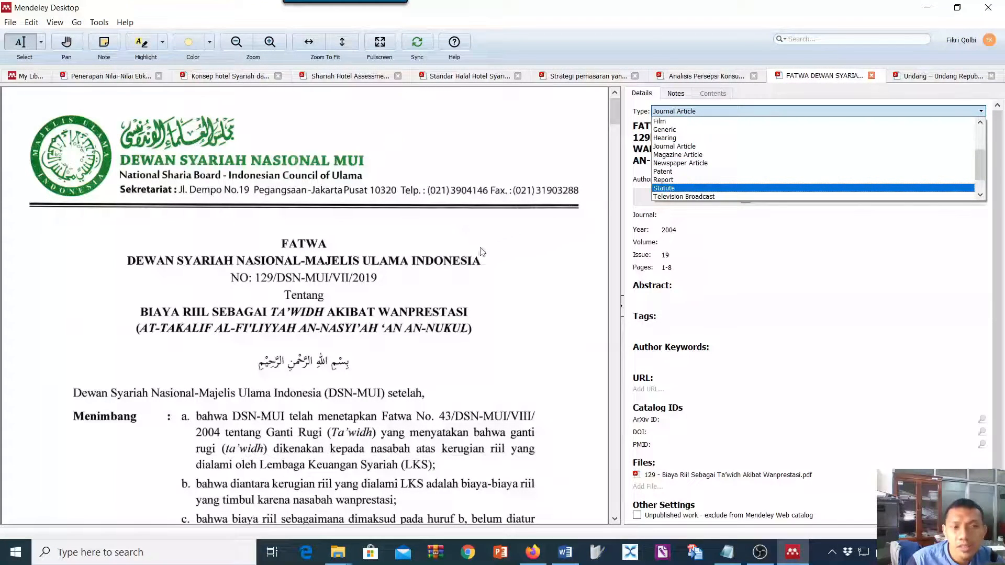
key("Return")
Switch to Word and insert a Mendeley citation of the DSN-MUI fatwa on a new line below the Republik Indonesia citation
left_click(565, 552)
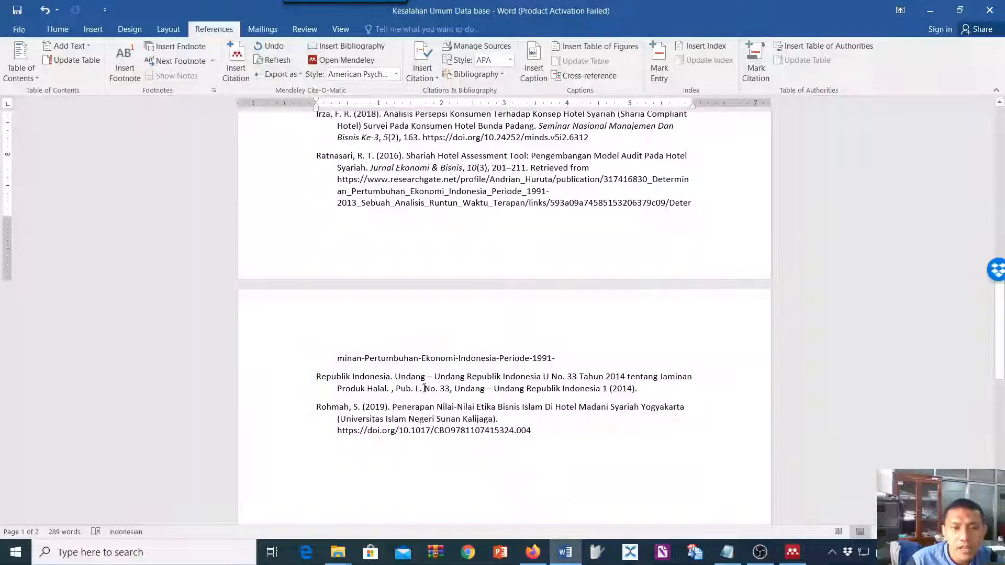
scroll(424, 386, "up", 10)
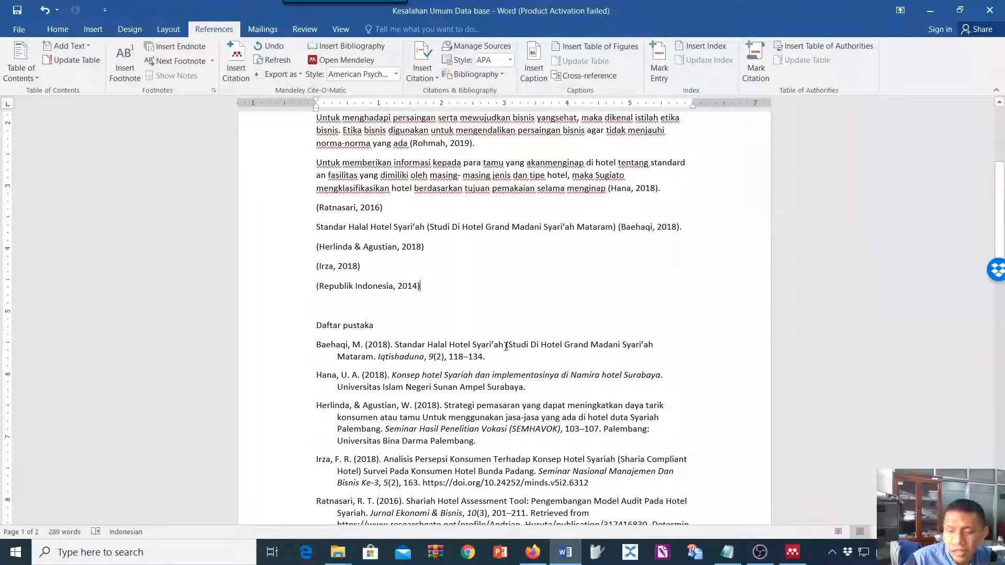
key("Return")
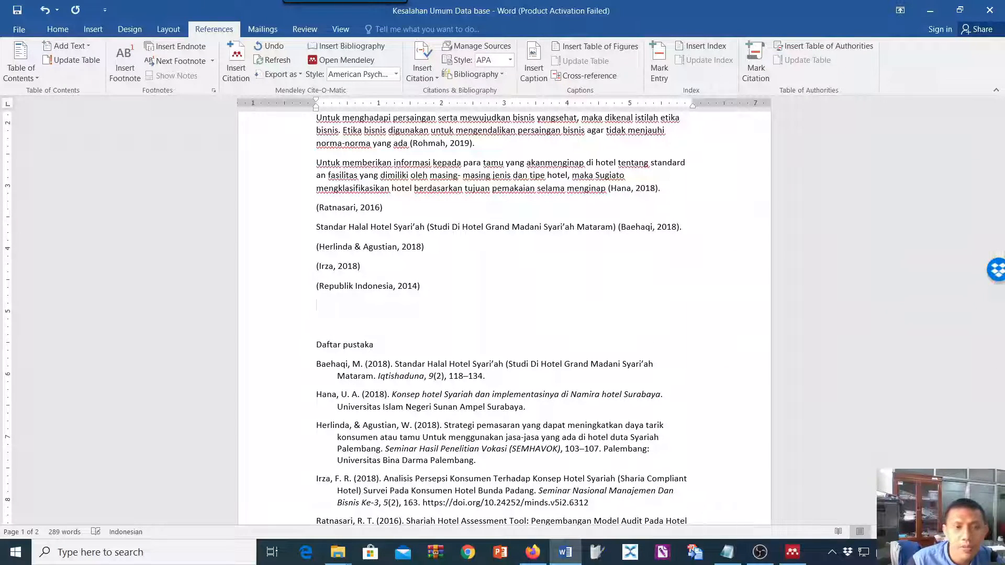
left_click(238, 78)
left_click(399, 341)
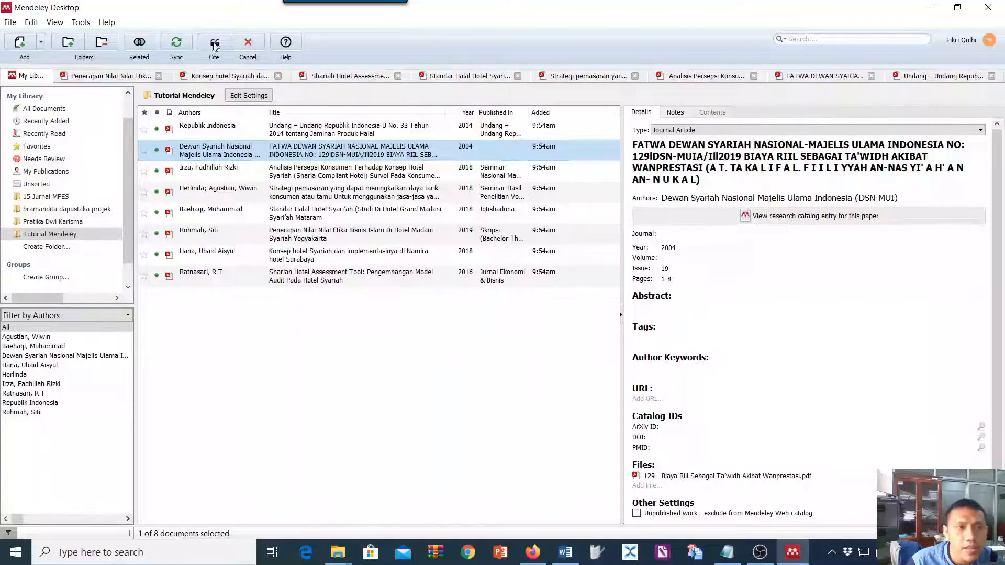
left_click(214, 46)
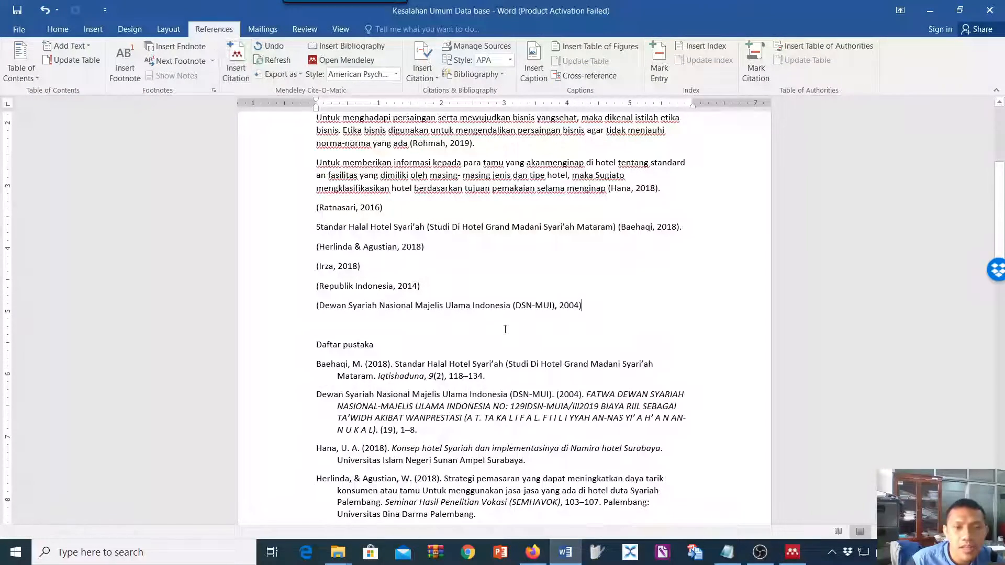
scroll(577, 326, "down", 1)
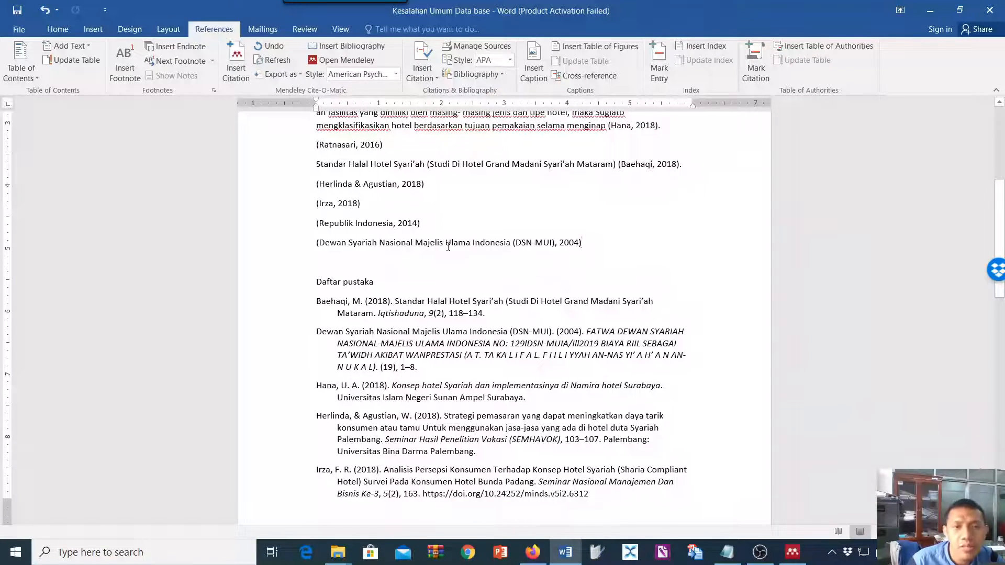
Switch to Mendeley and change the DSN-MUI fatwa's document type to Statute
left_click(792, 552)
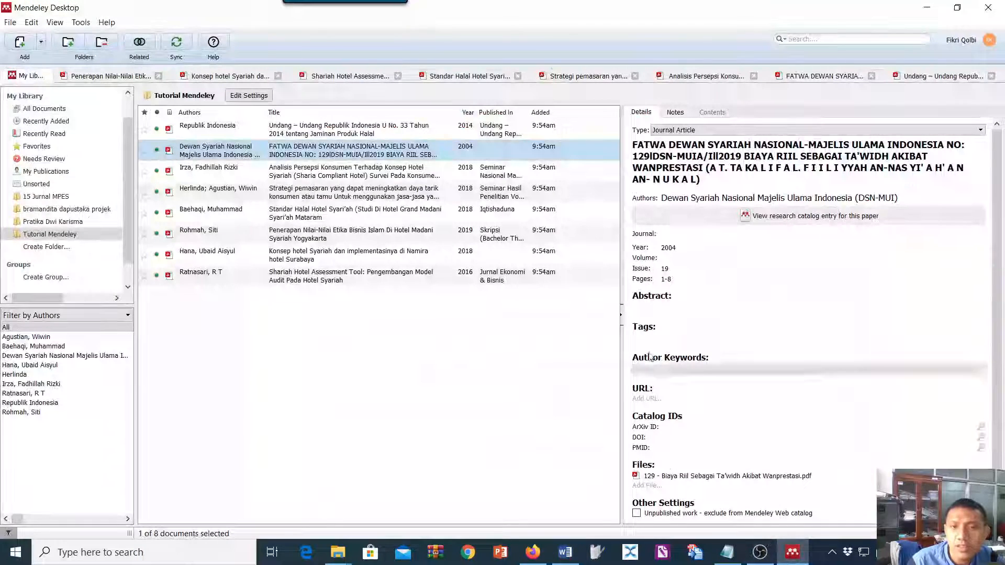
left_click(673, 131)
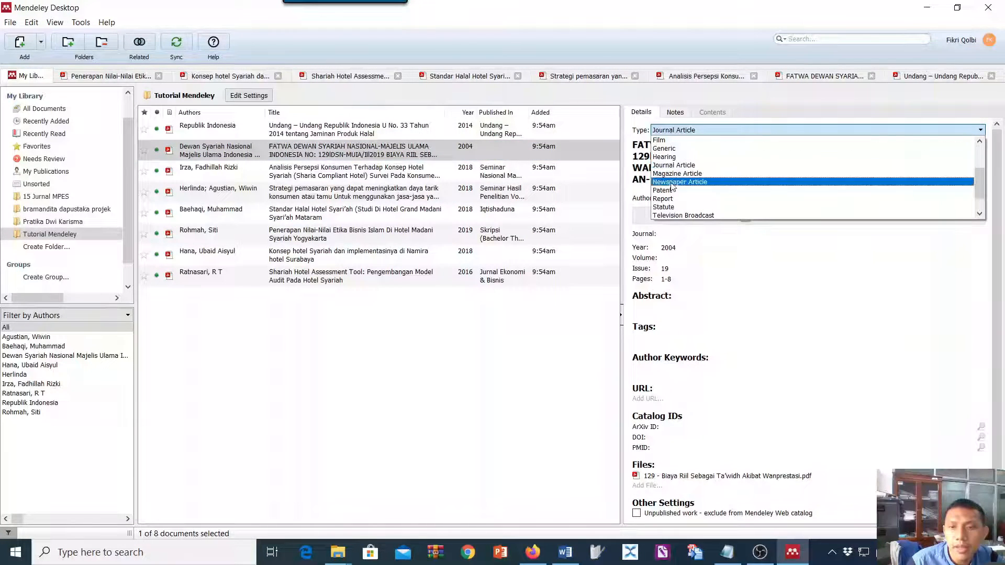
left_click(673, 207)
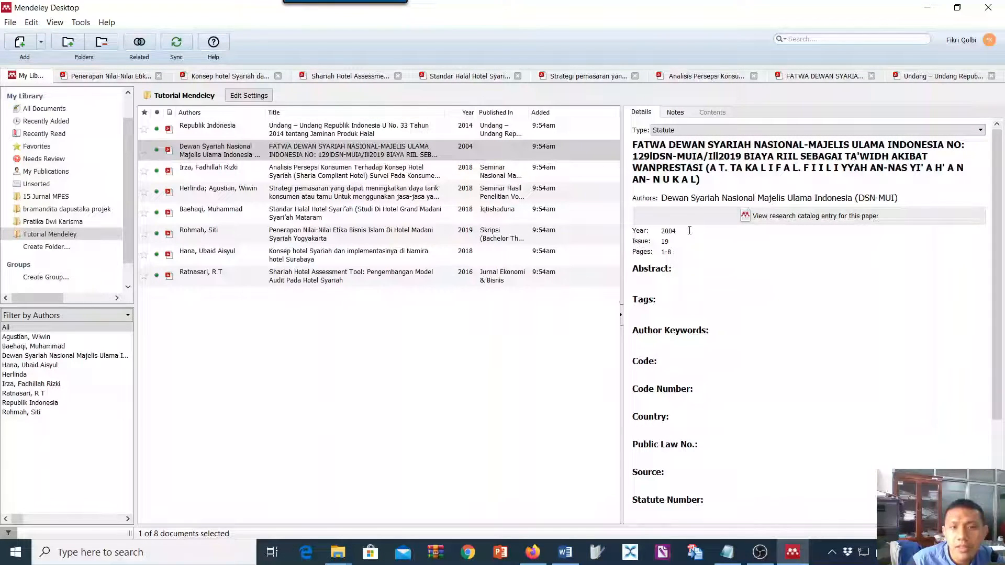
Open the fatwa's document and set its year to 2019 and its issue to 129
double_click(450, 150)
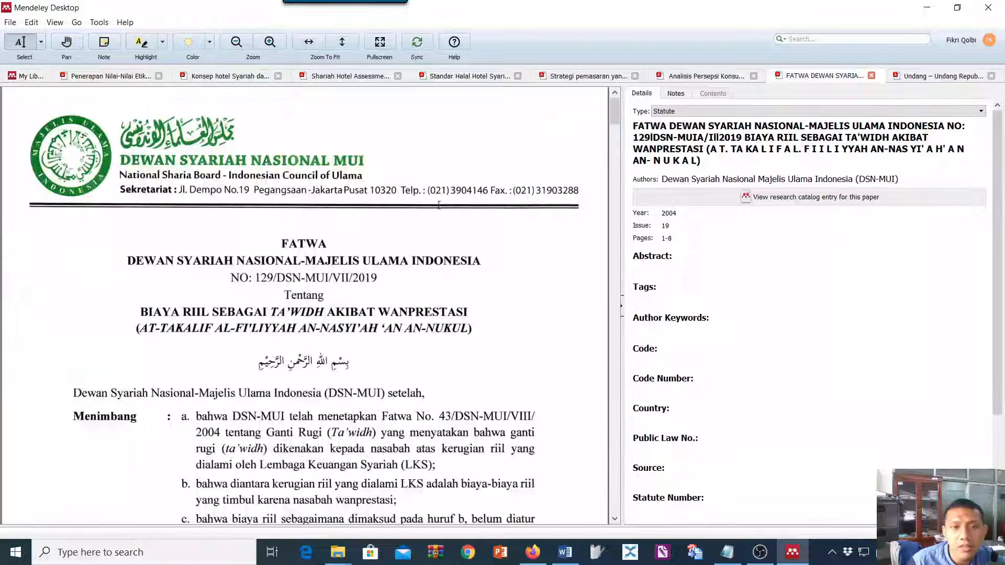
left_click_drag(669, 213, 691, 204)
type("19")
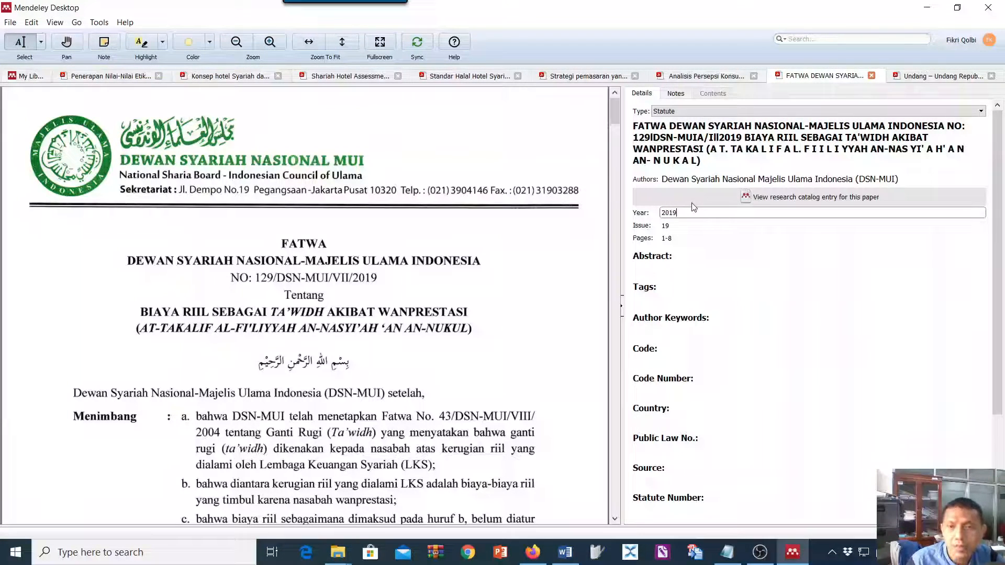
left_click(294, 234)
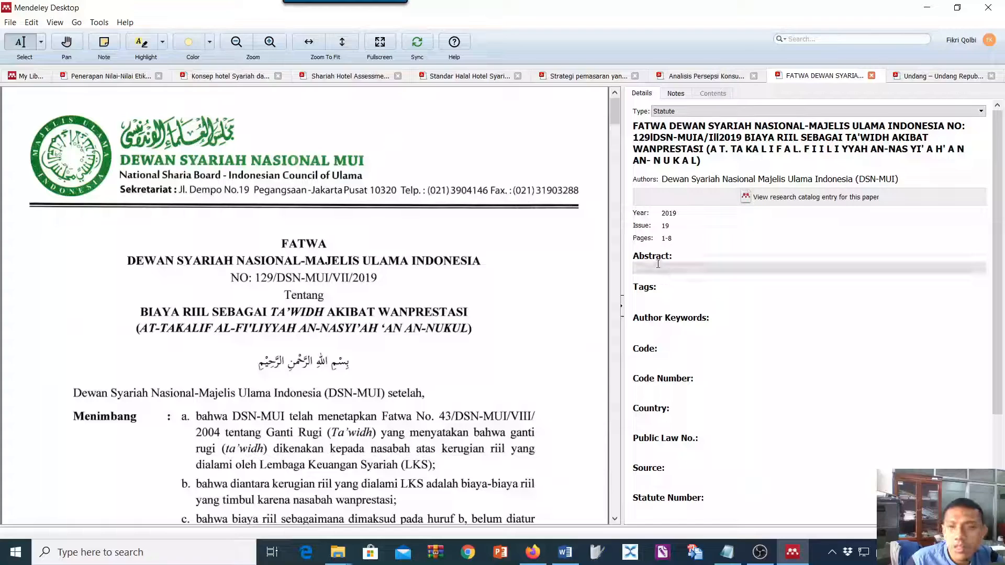
left_click(664, 229)
type("129")
Copy the fatwa's number from its document into the statute number and correct it to NO:129/DSN-MUI/VII/2019
scroll(678, 226, "down", 1)
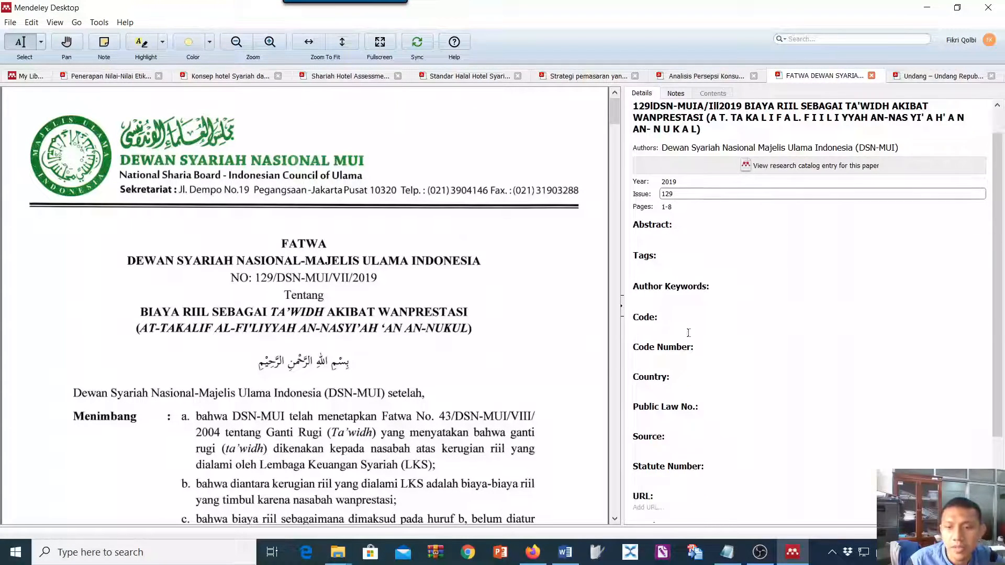
scroll(659, 417, "down", 2)
left_click(665, 417)
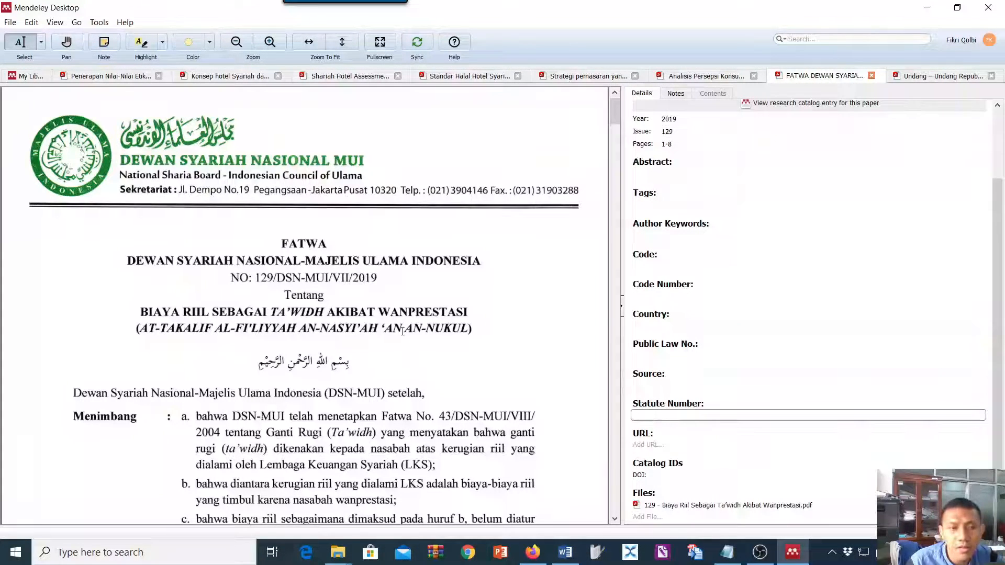
left_click_drag(234, 278, 376, 274)
triple_click(380, 275)
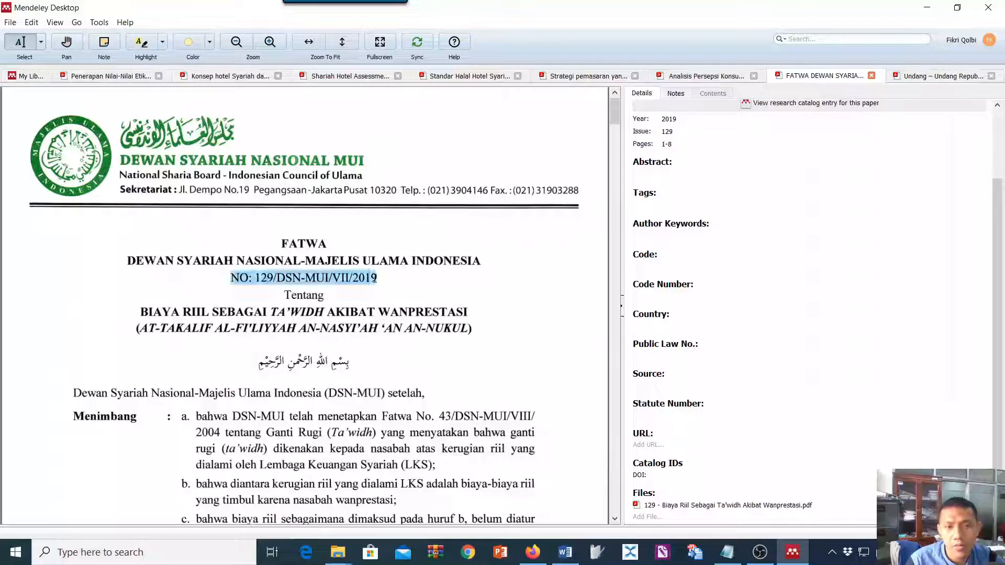
left_click(649, 415)
type("NO: 1 29lDSN-MUIA/Ill2}l9")
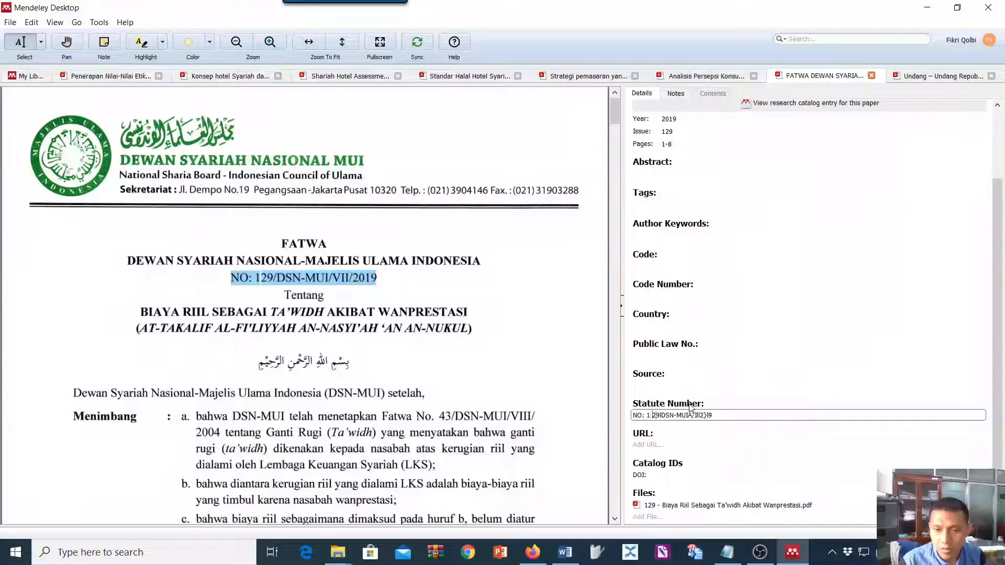
key("BackSpace")
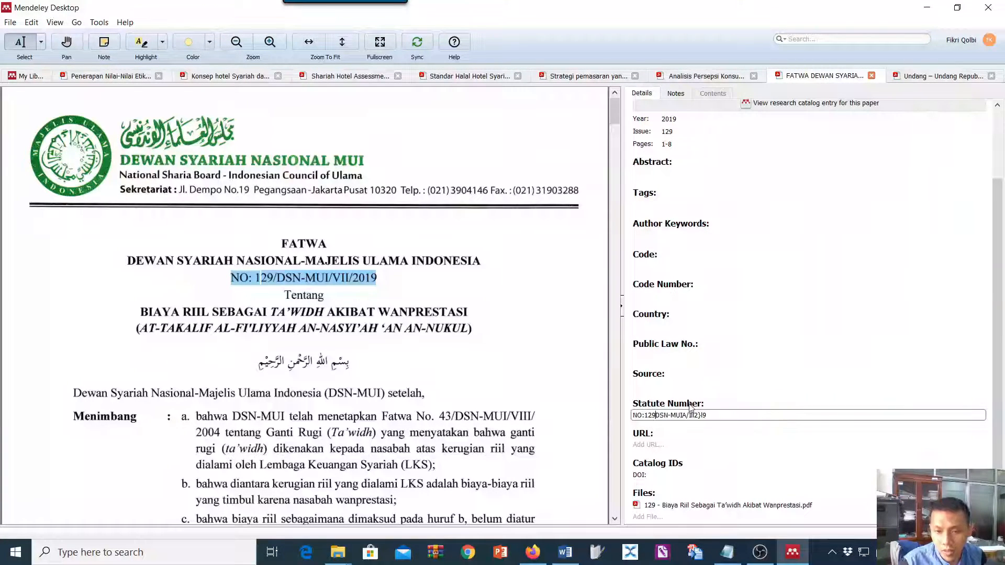
key("Right")
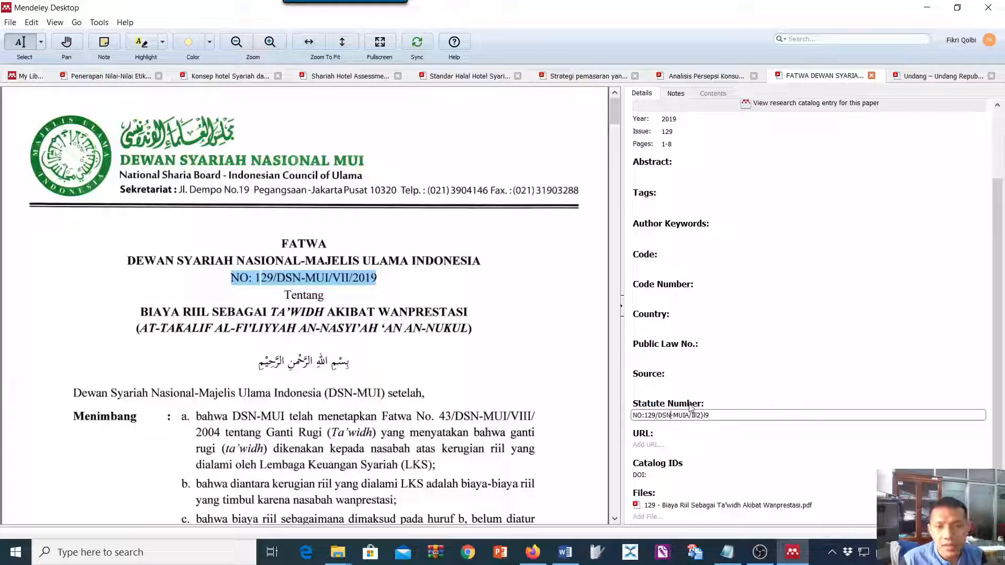
key("Left")
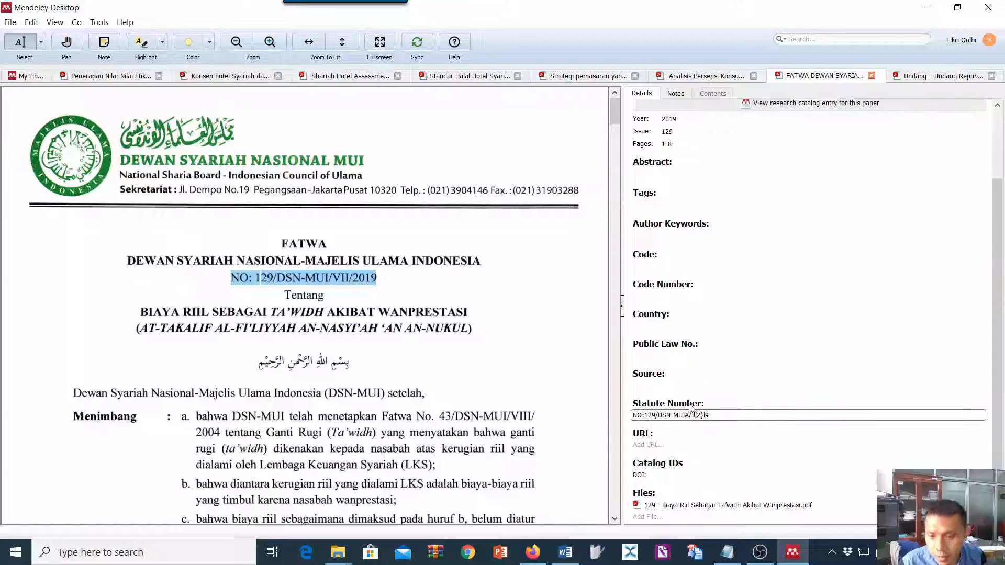
type("/")
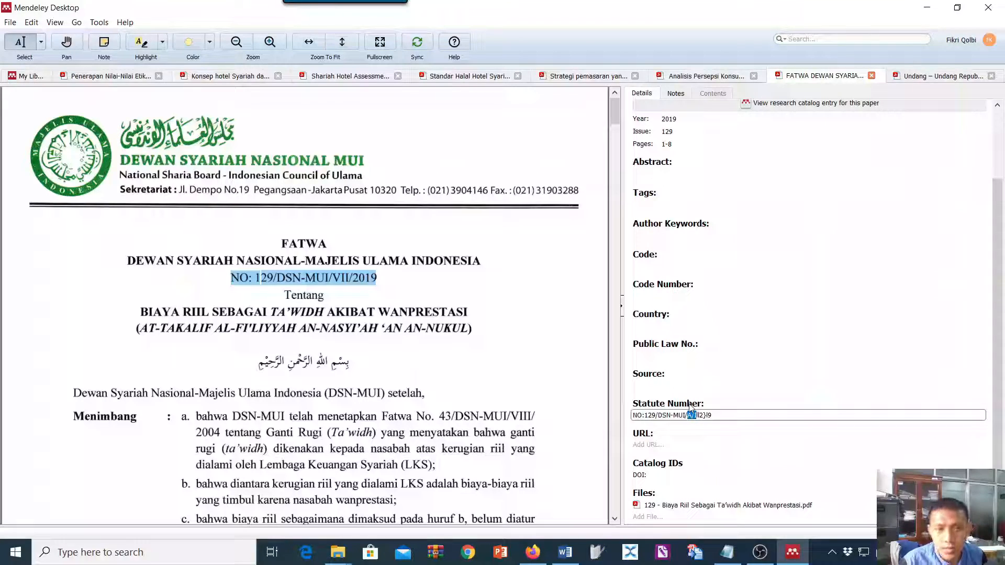
key("shift+Right")
key("shift+Right")
key("shift+Right")
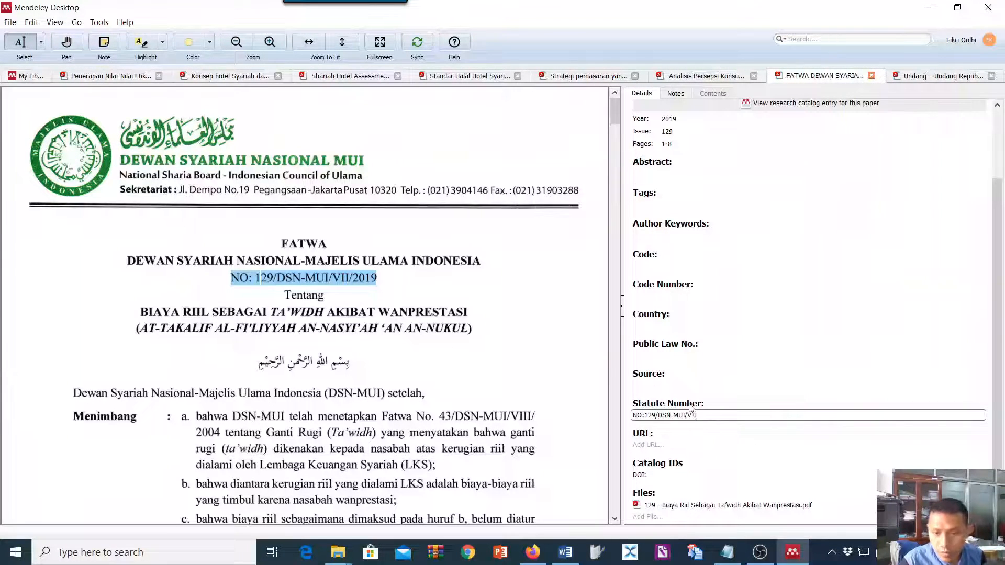
type("019")
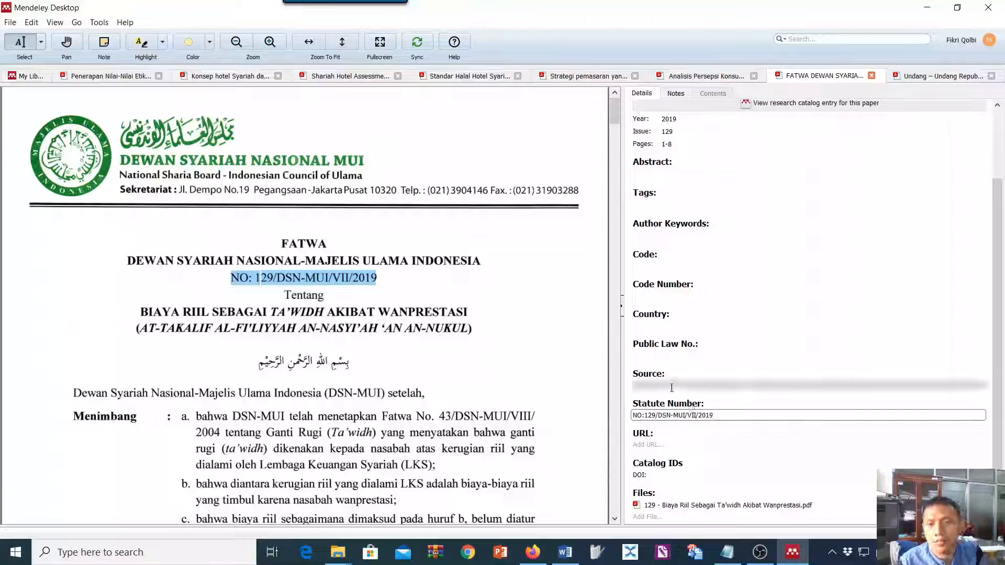
scroll(685, 388, "down", 1)
left_click(495, 317)
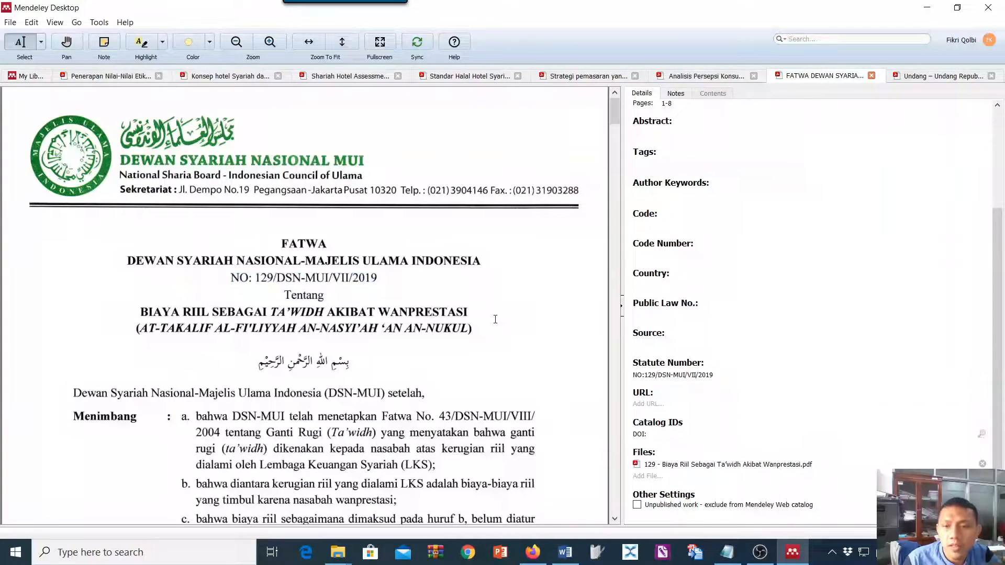
Switch to Word and refresh the Mendeley citations and bibliography to check the fatwa's entry
left_click(33, 78)
left_click(564, 552)
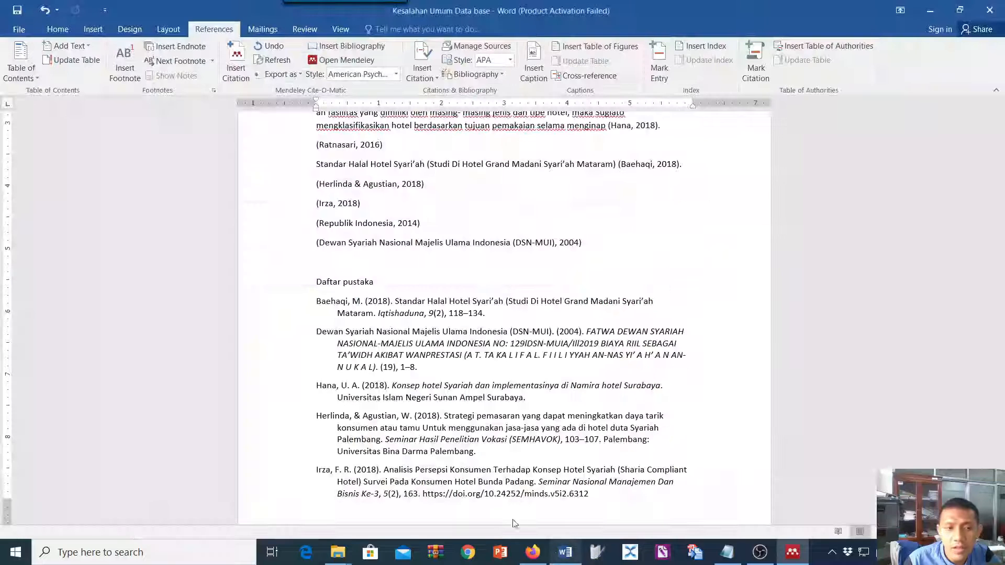
left_click(283, 63)
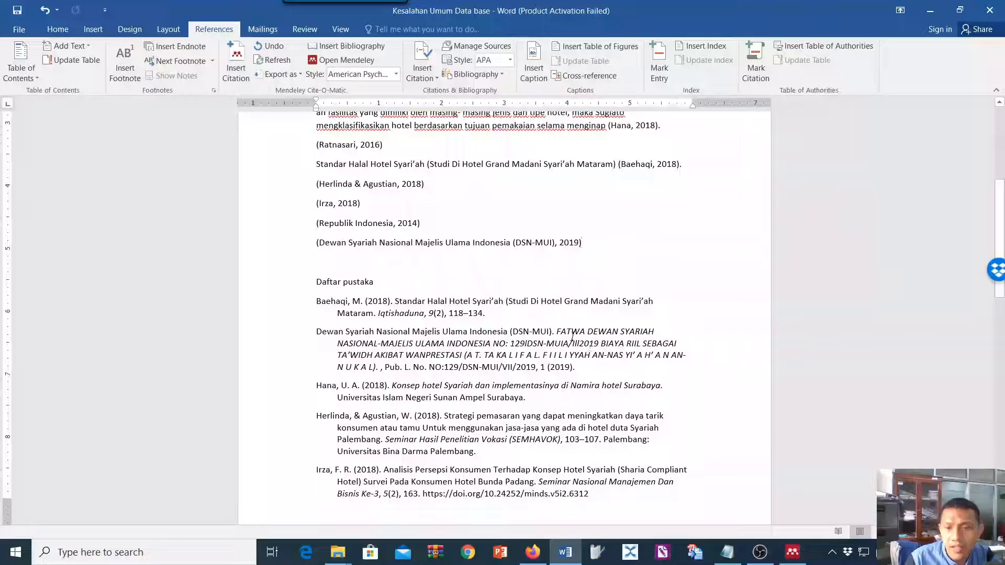
left_click(565, 552)
scroll(715, 367, "up", 5)
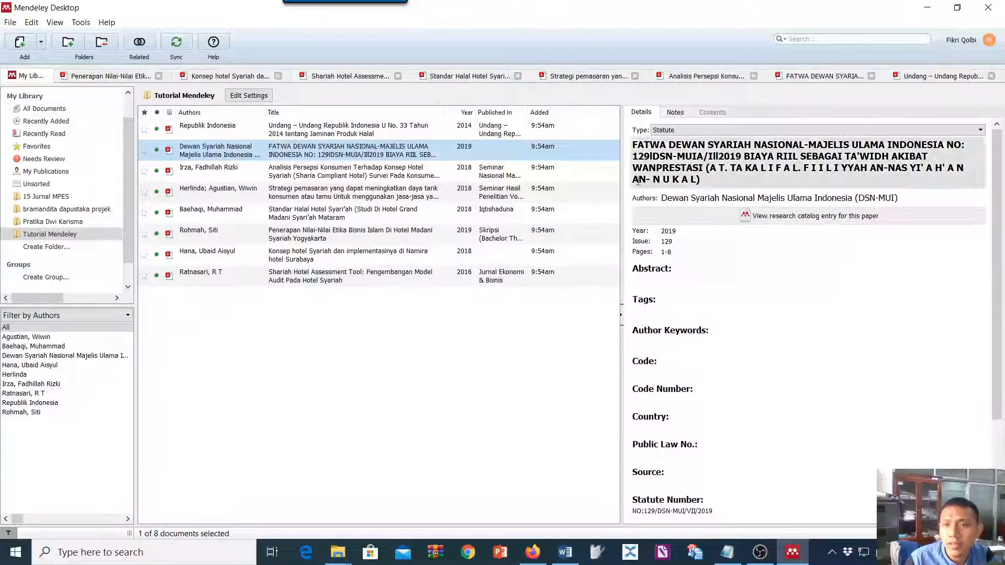
Copy the DSN-MUI fatwa's title from Mendeley and paste it in Word before the fatwa's citation
left_click_drag(633, 145, 707, 178)
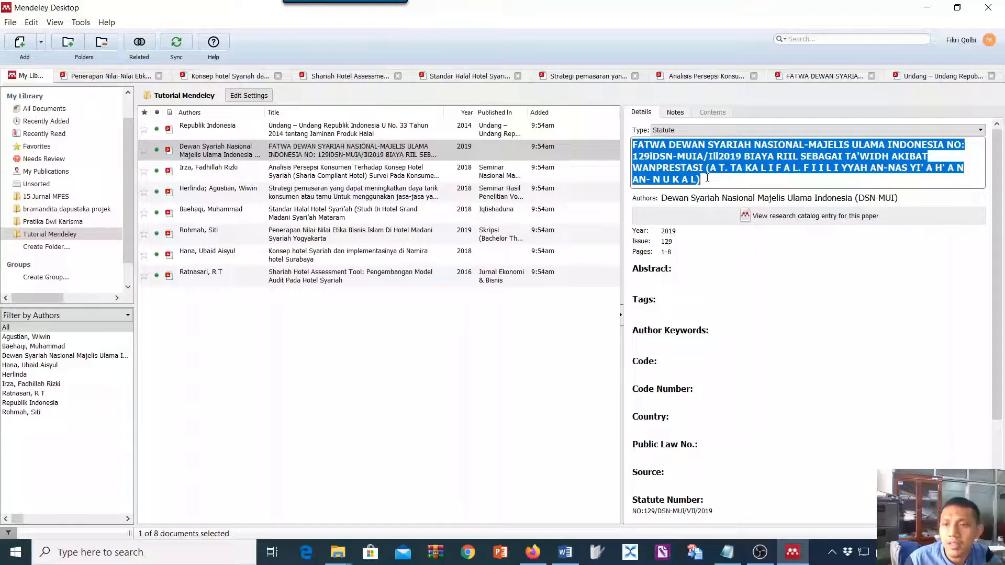
right_click(684, 188)
left_click(691, 219)
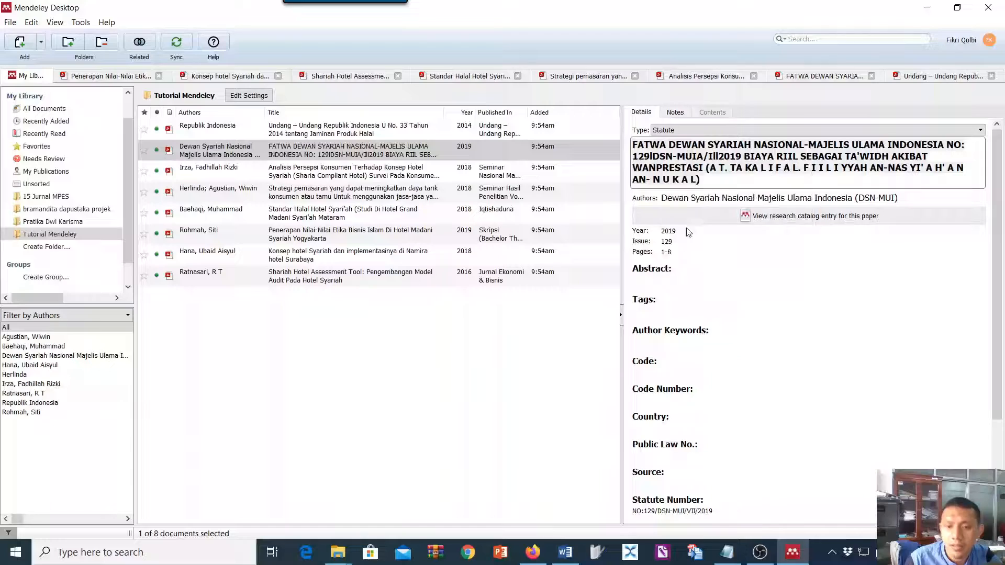
left_click(565, 553)
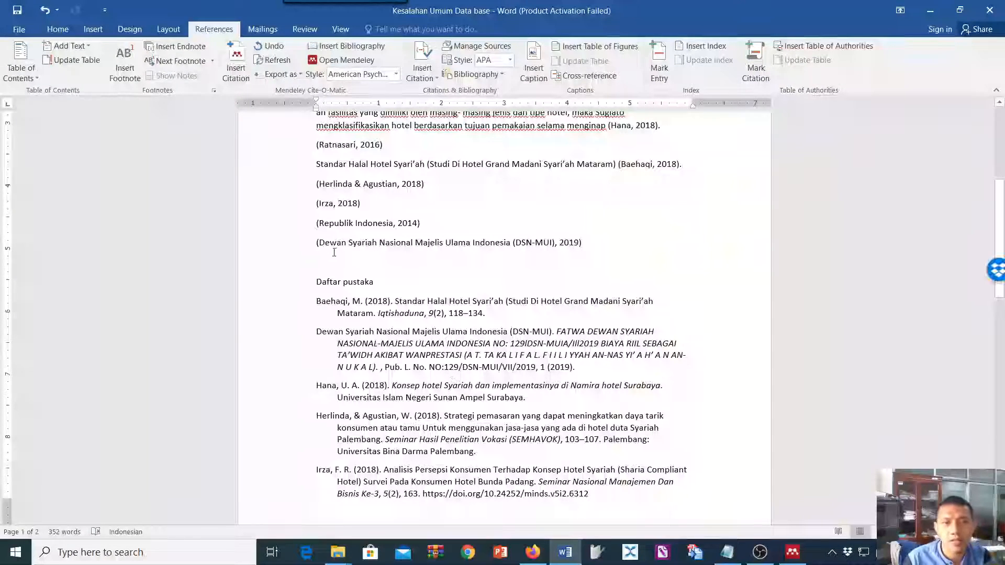
left_click(317, 245)
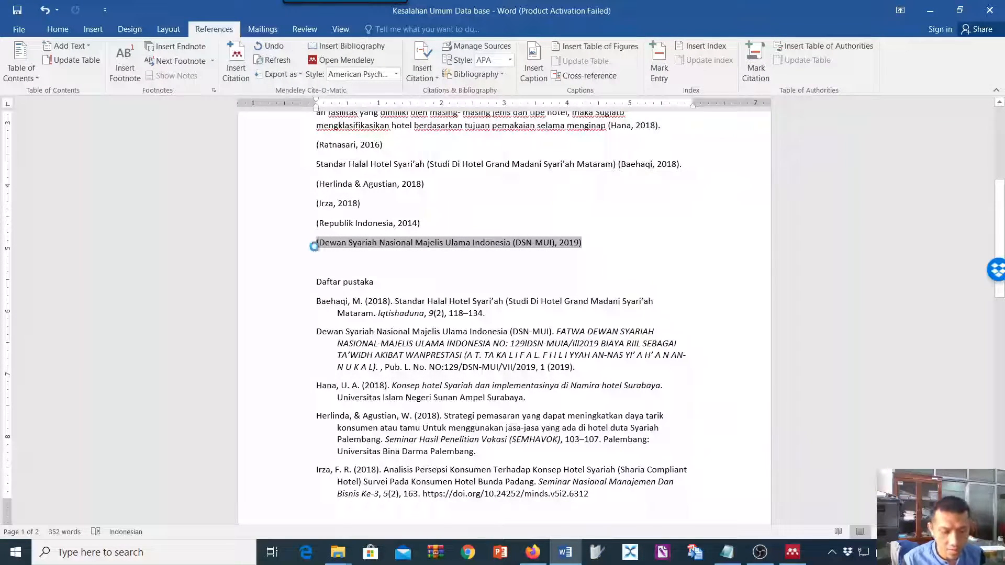
key("ctrl+v")
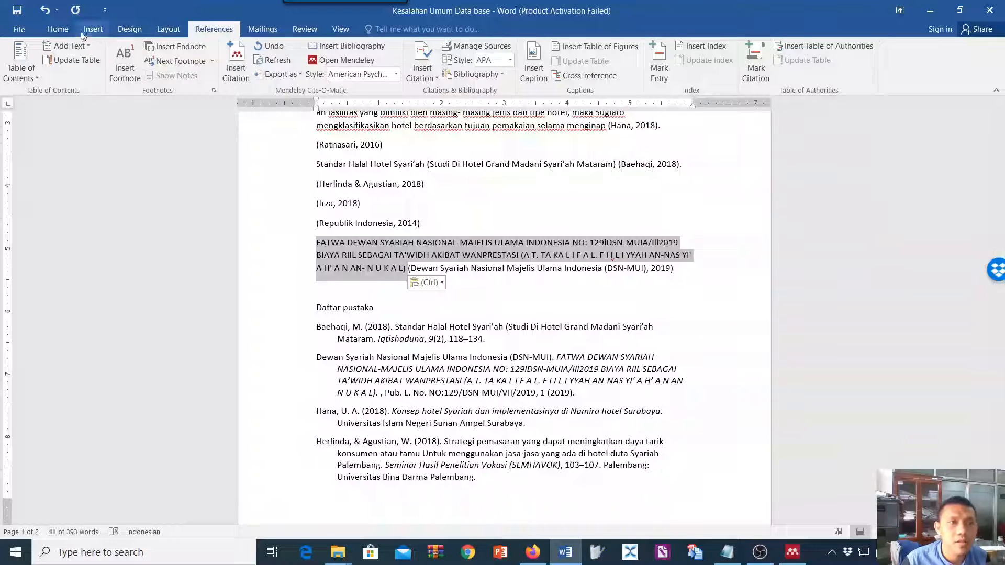
Try to change the letter case of the pasted fatwa title from all capitals
left_click(57, 29)
left_click(225, 53)
left_click(258, 111)
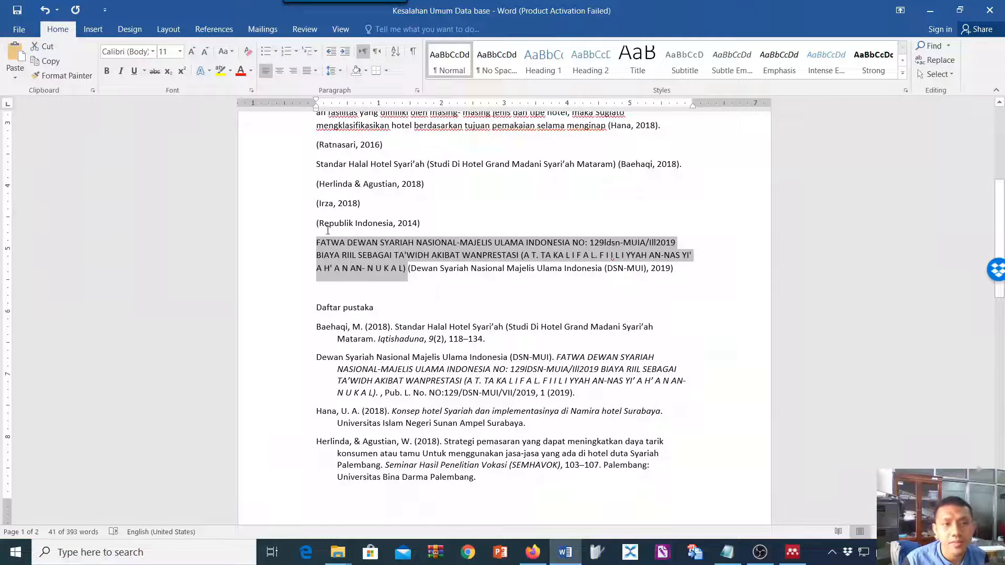
left_click_drag(317, 243, 402, 271)
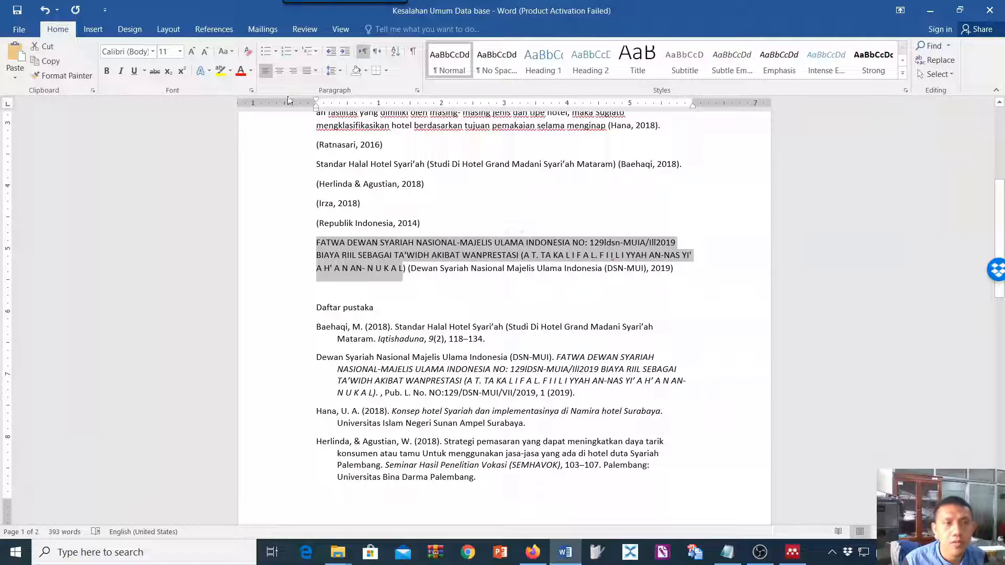
left_click(226, 54)
left_click(227, 54)
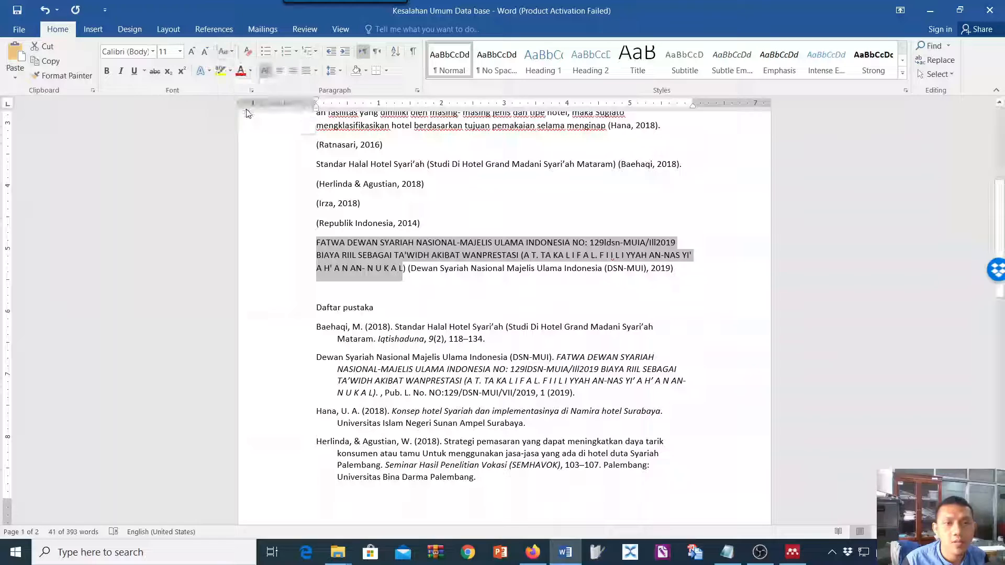
double_click(333, 244)
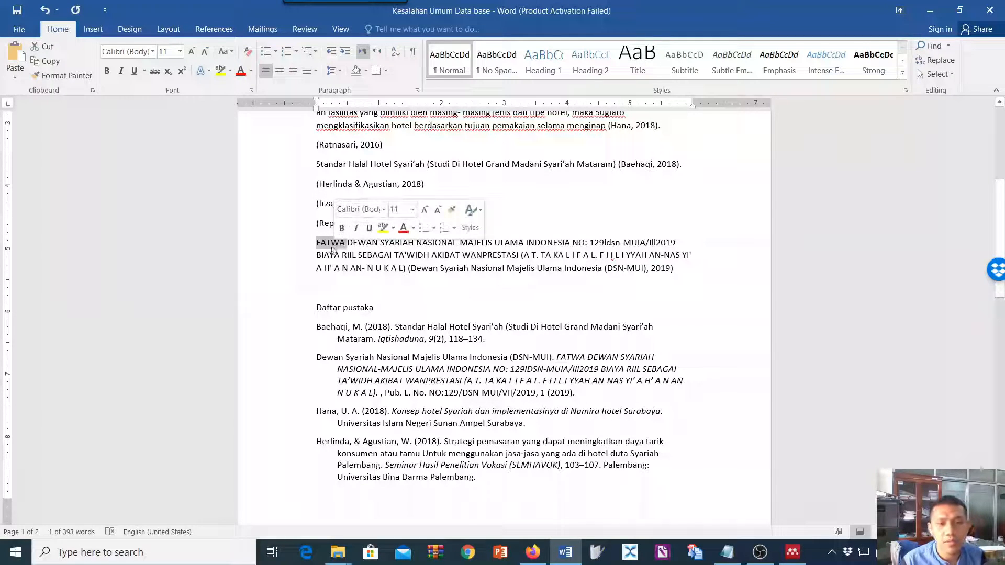
key("Left")
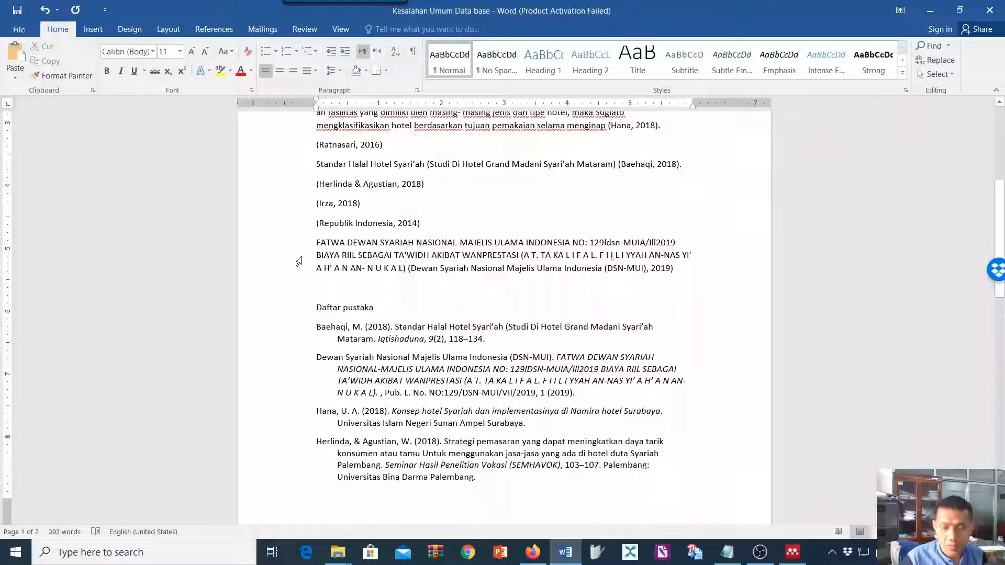
left_click(450, 193)
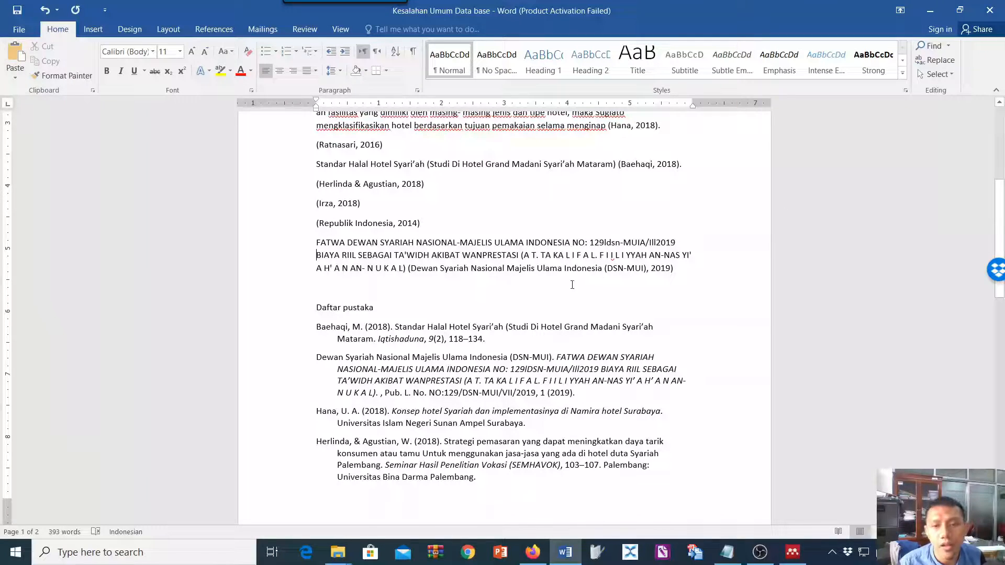
Switch to Mendeley, review the fatwa's details down to its statute number and attached file, and return to Word
left_click(792, 553)
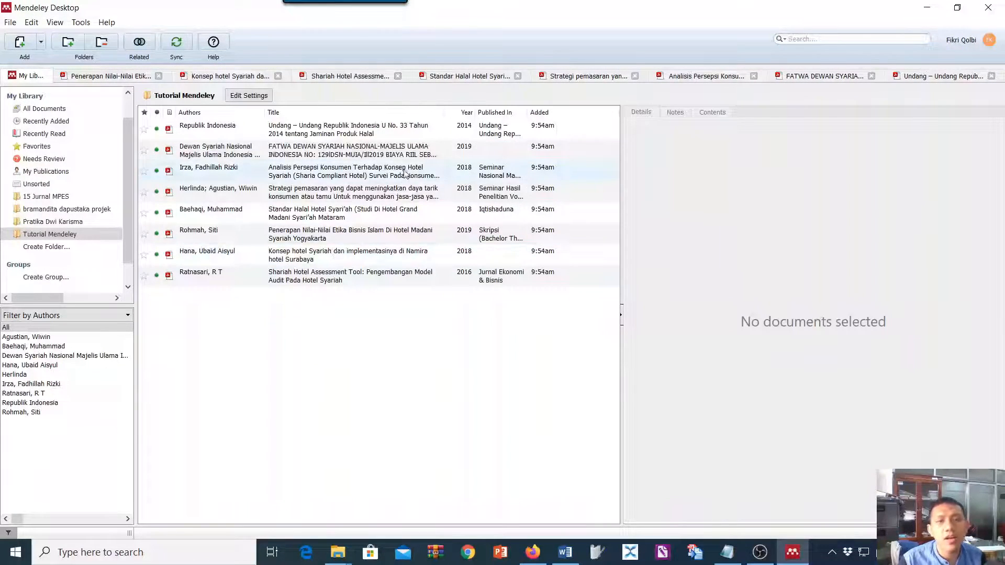
left_click(414, 157)
scroll(684, 304, "down", 4)
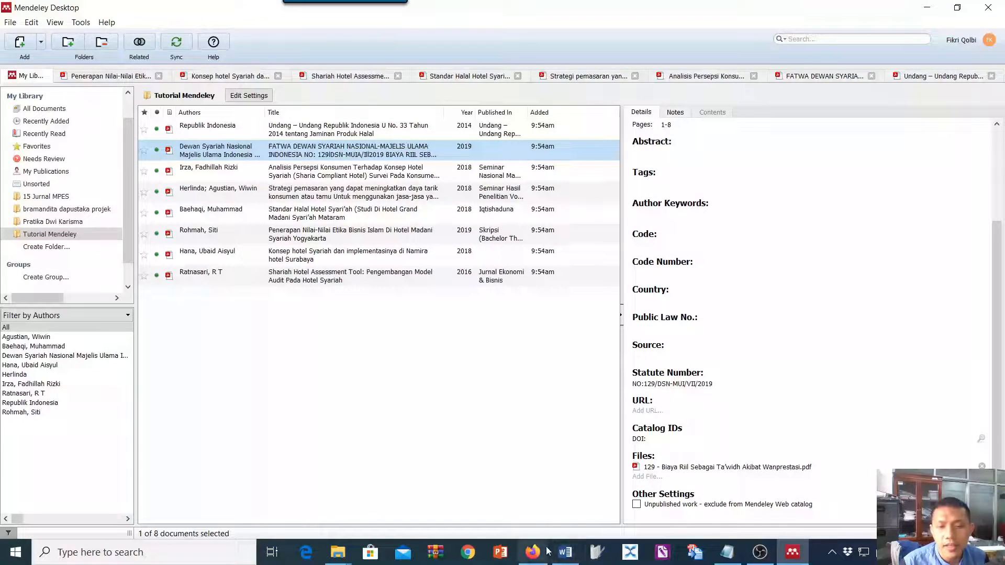
left_click(780, 554)
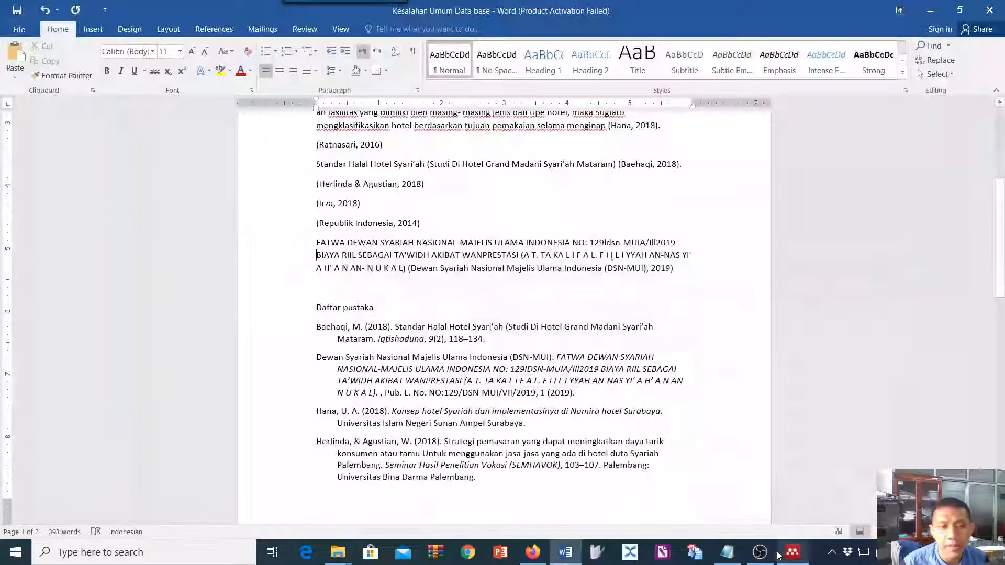
Switch to Firefox and show the Sindonews article about Indonesia-Malaysia halal products
left_click(534, 550)
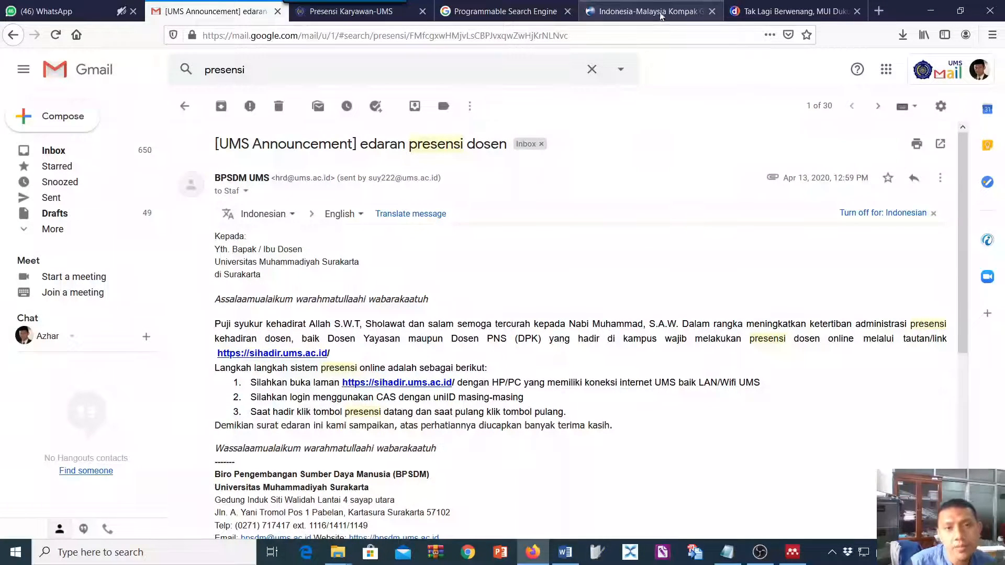
left_click(660, 15)
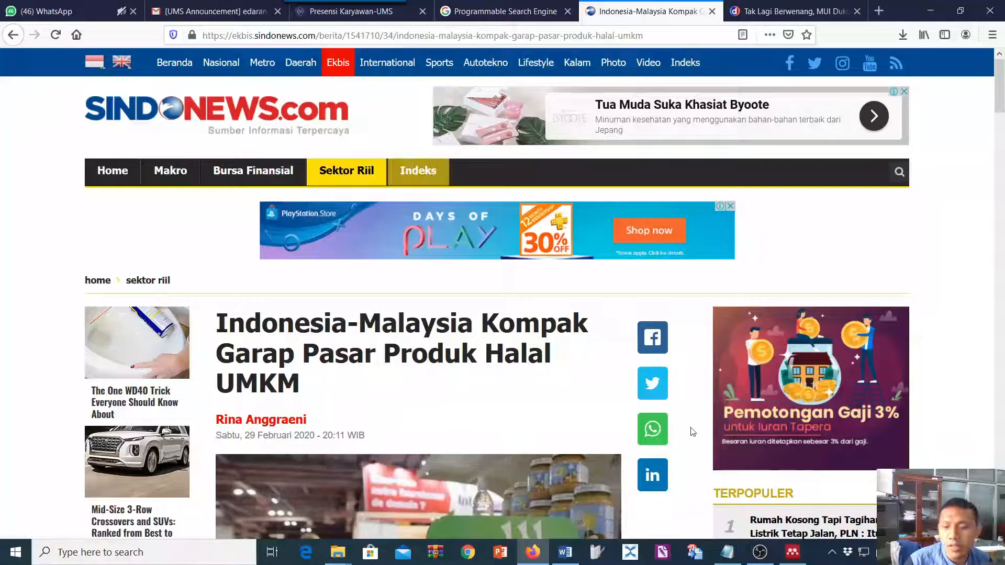
Switch to Mendeley and start a manual entry in the Tutorial Mendeley folder with the document type Web Page
left_click(792, 552)
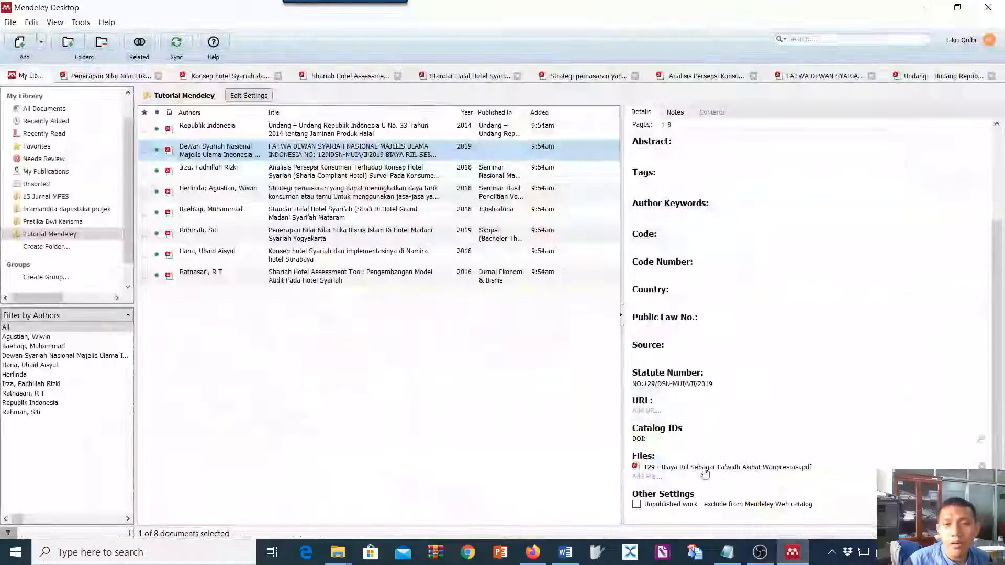
left_click(272, 321)
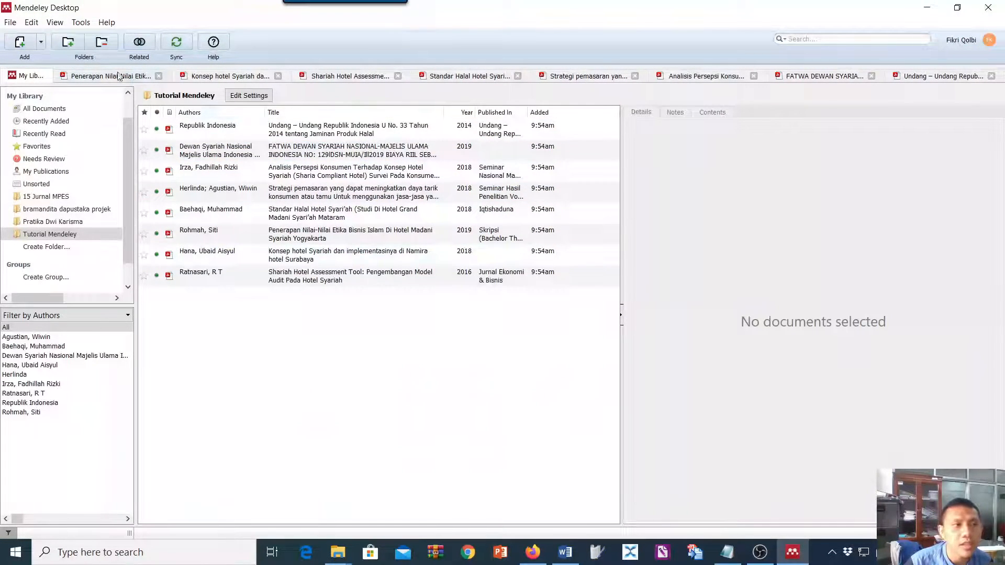
left_click(41, 42)
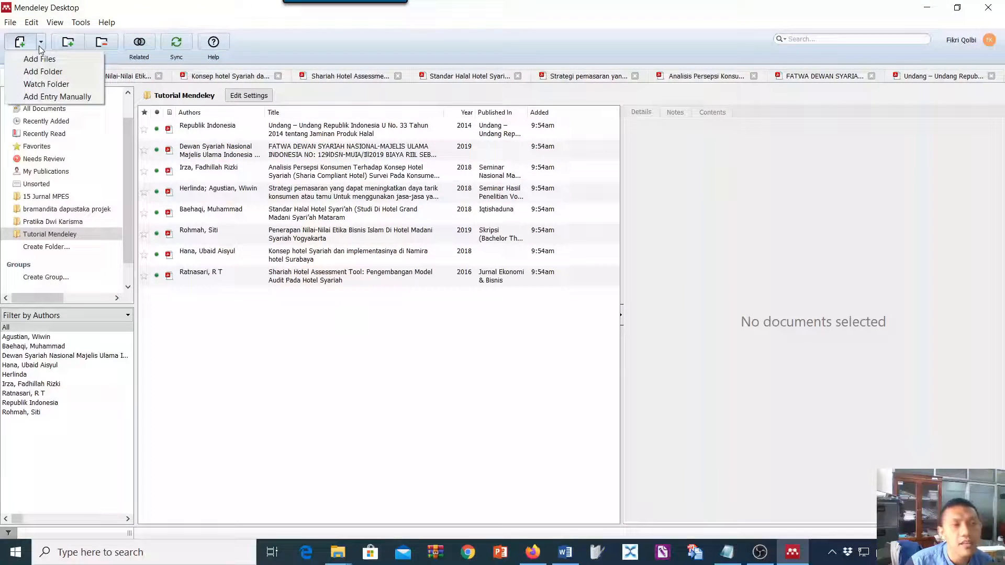
left_click(52, 99)
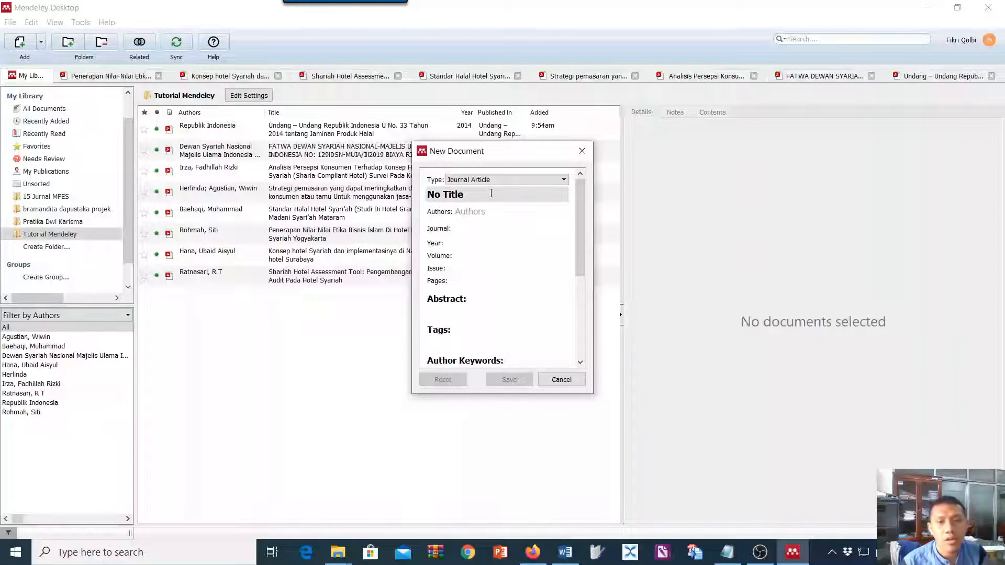
left_click(478, 180)
left_click_drag(563, 224, 565, 249)
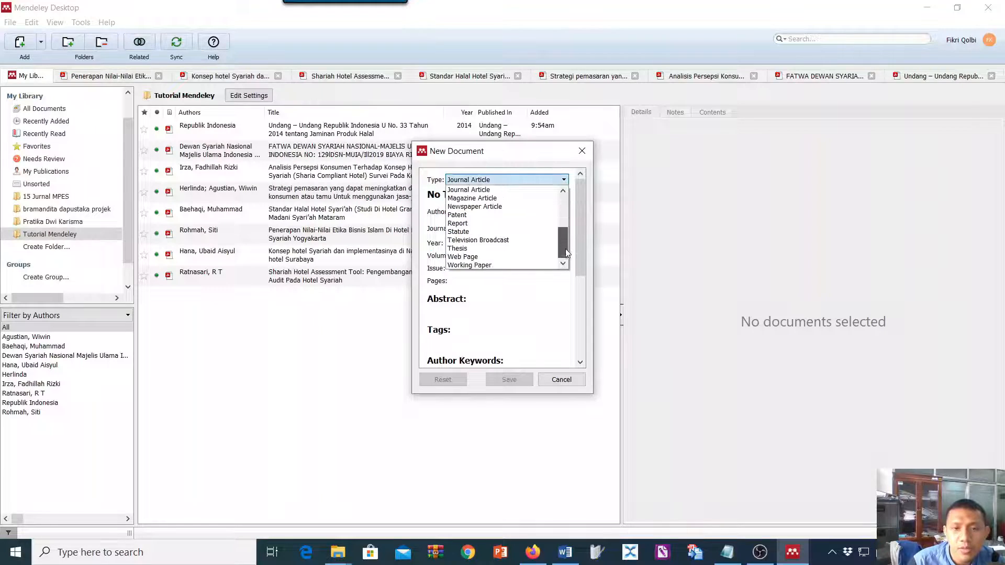
left_click(530, 262)
Copy the headline "Indonesia-Malaysia Kompak Garap Pasar Produk Halal UMKM" from the Sindonews article in Firefox into the new Mendeley entry's title
left_click(467, 196)
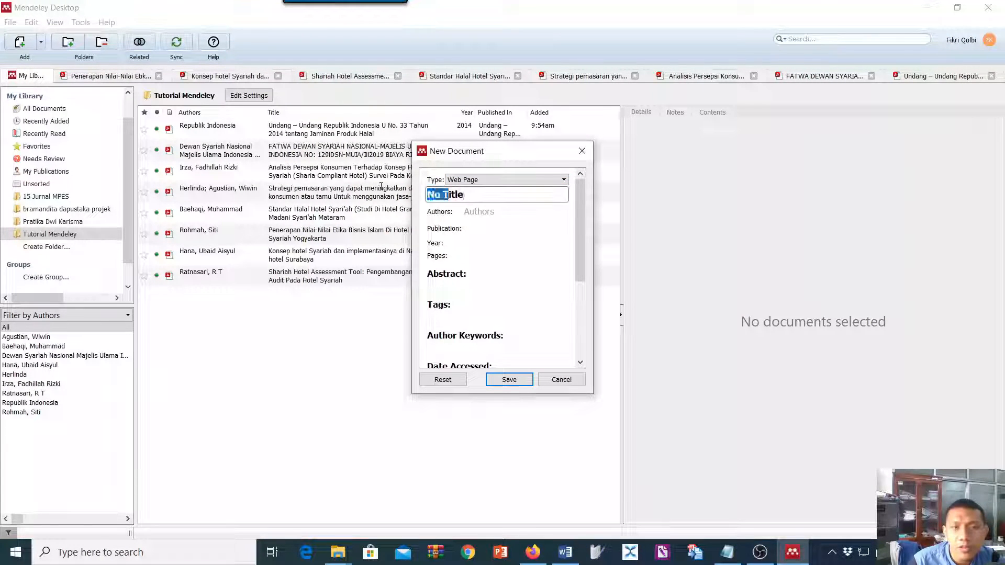
left_click_drag(474, 197, 411, 194)
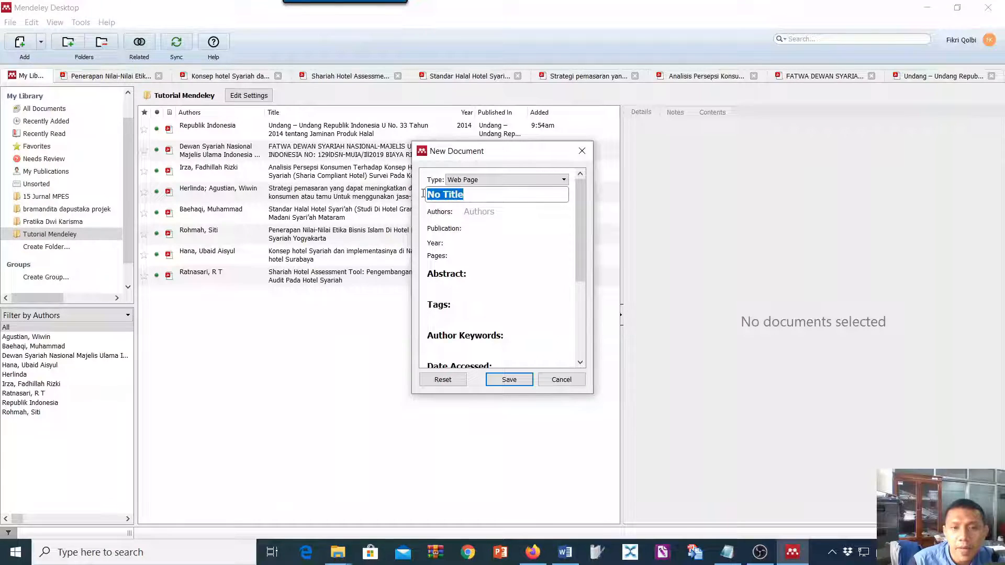
left_click(787, 553)
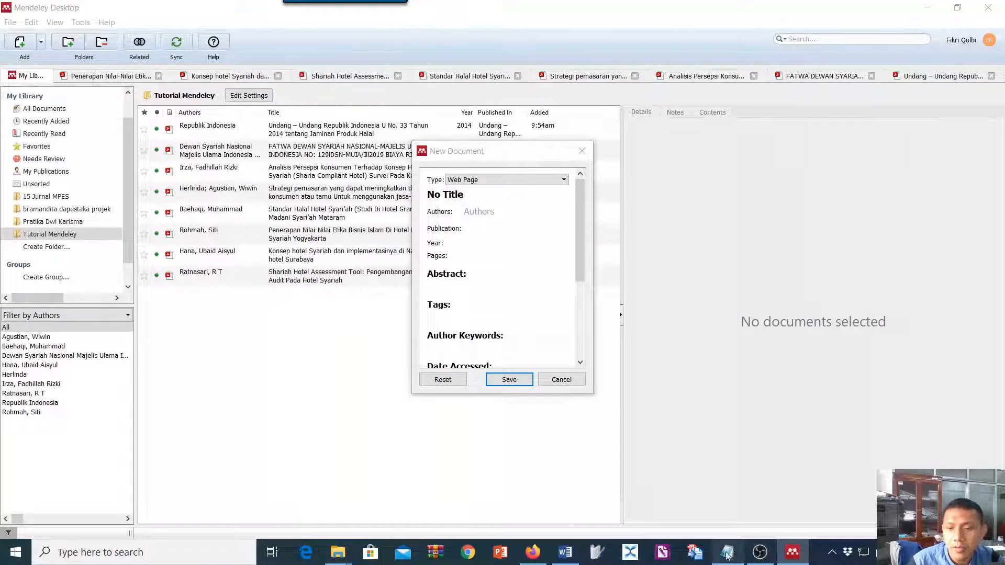
left_click(533, 553)
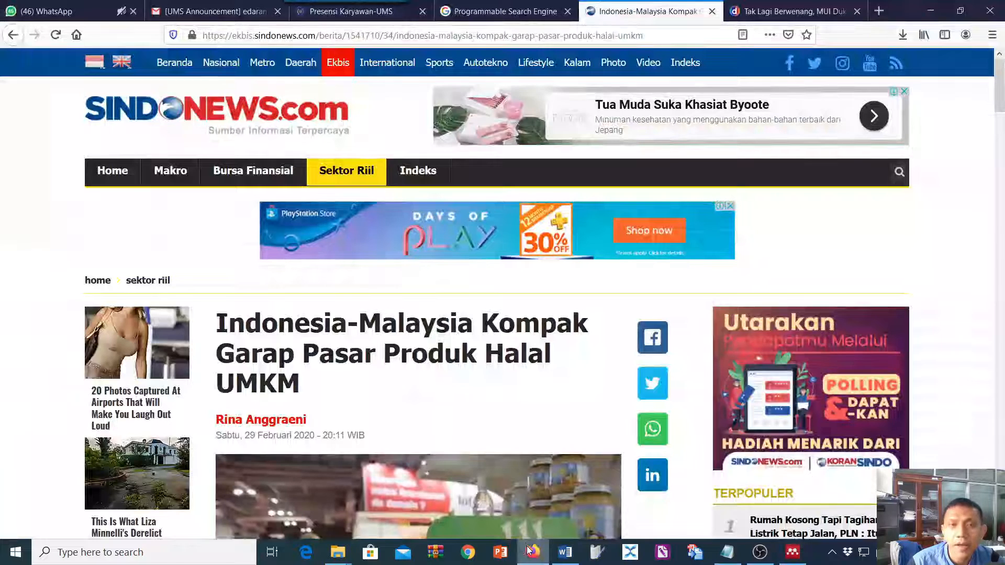
triple_click(251, 347)
left_click(229, 319)
left_click_drag(225, 323, 277, 384)
left_click_drag(219, 323, 397, 385)
key("ctrl+c")
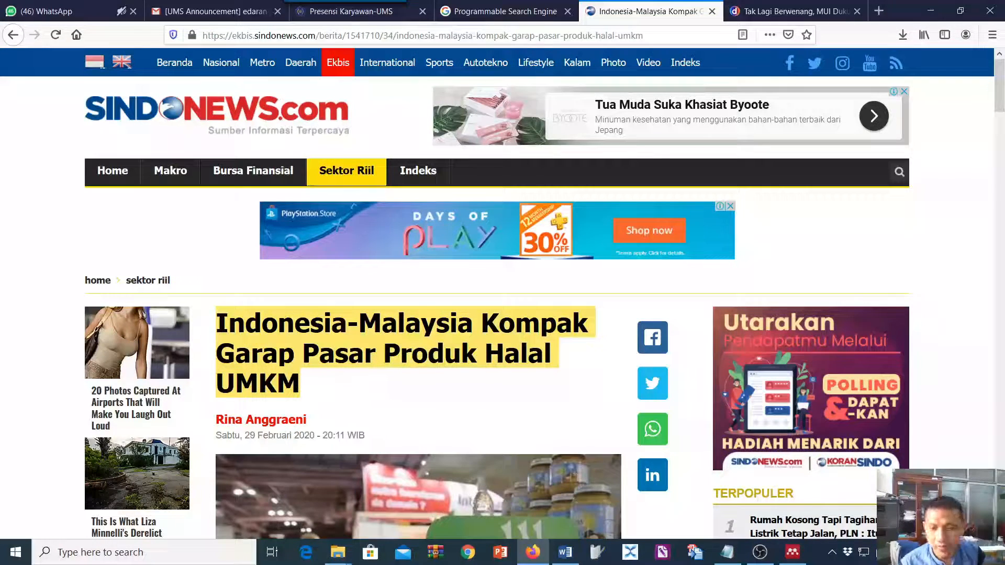
left_click(793, 552)
key("ctrl+v")
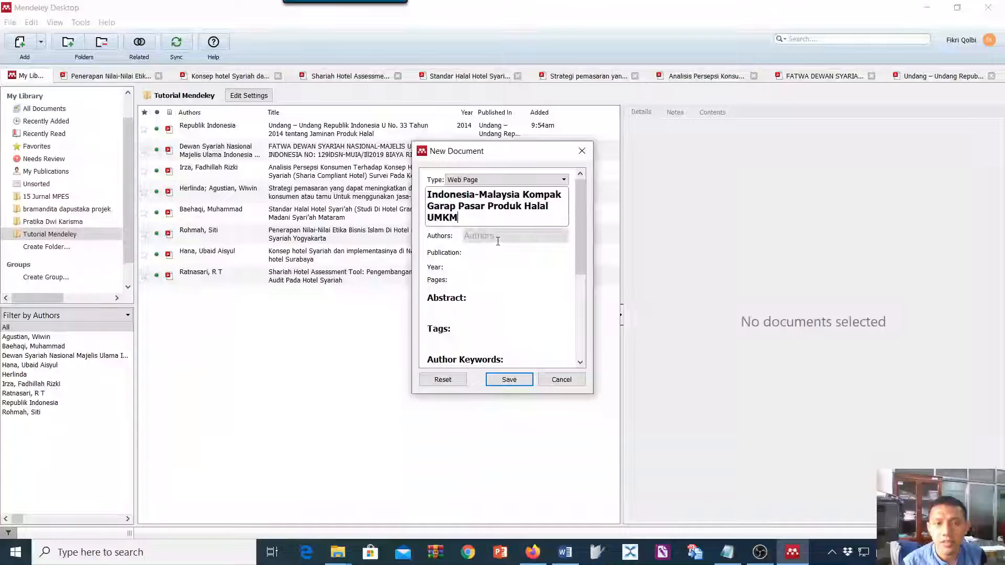
Check the article's source in Firefox and enter Sindonews as the author of the new Mendeley entry
left_click(492, 238)
left_click(793, 552)
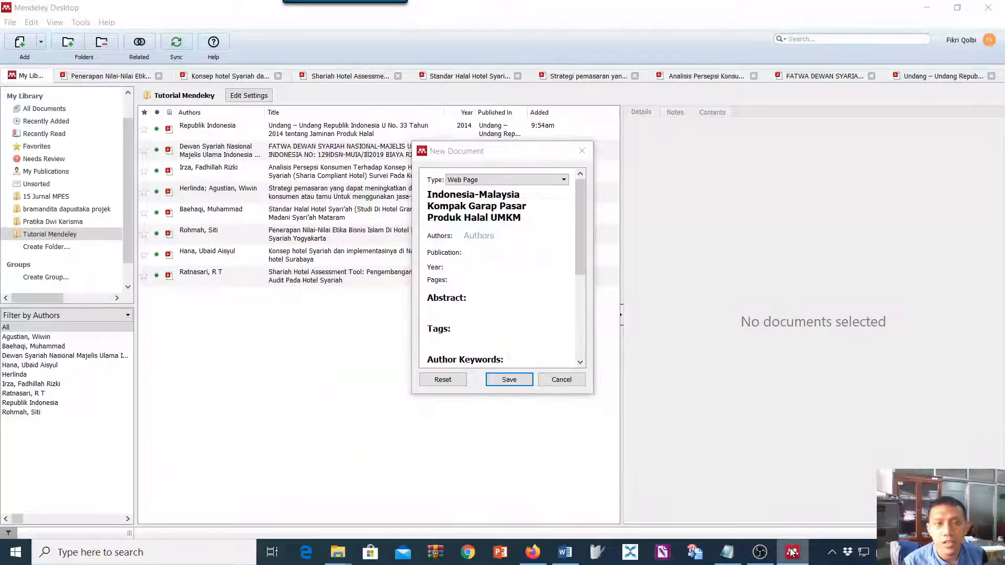
left_click(544, 552)
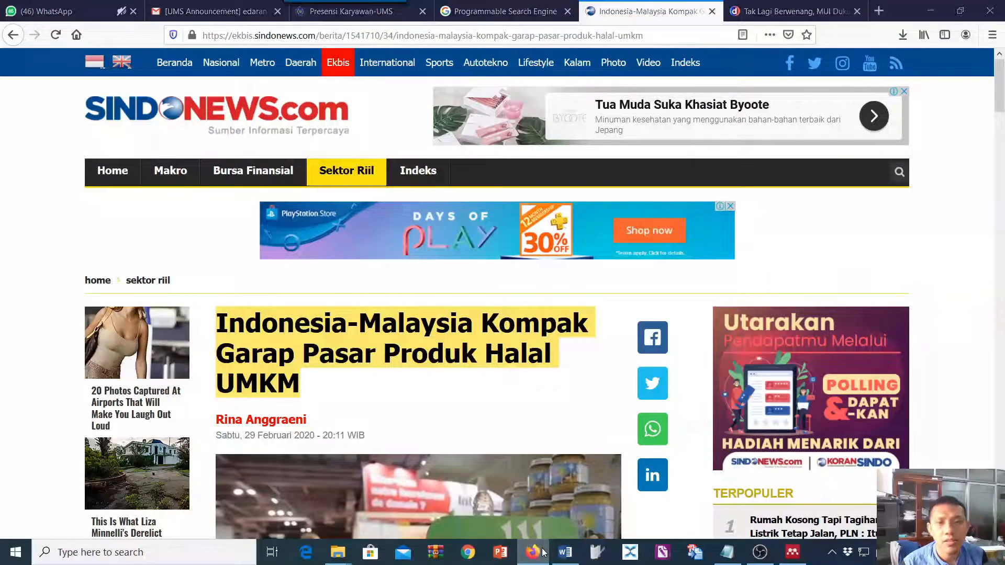
left_click(544, 552)
type("S")
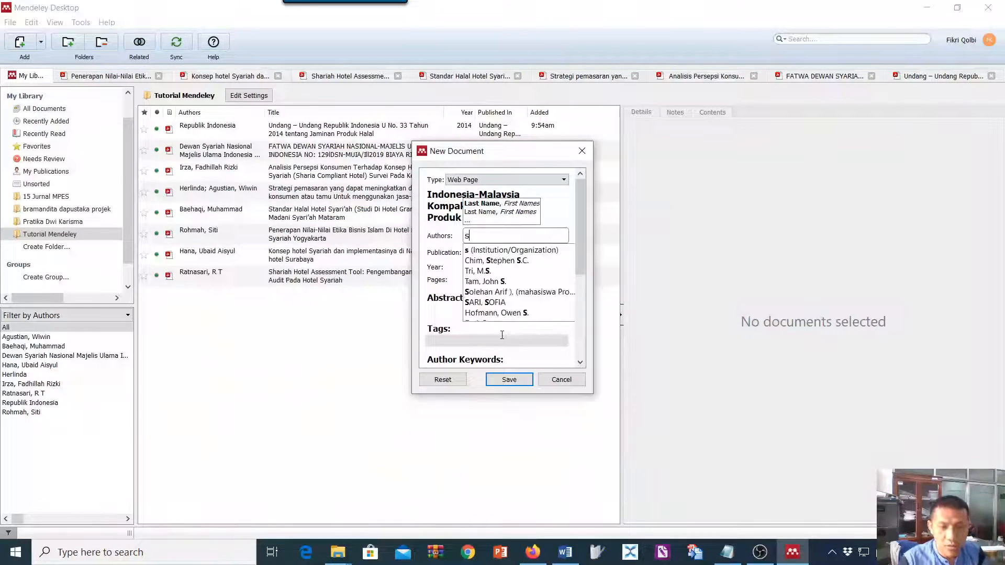
type("inodn")
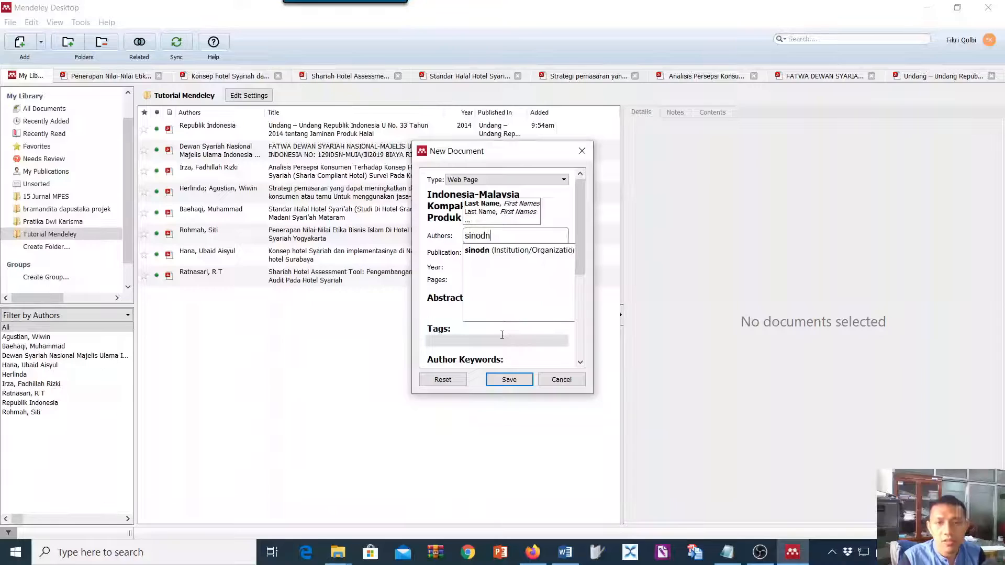
key("BackSpace")
key("BackSpace")
key("BackSpace")
type("Sindon")
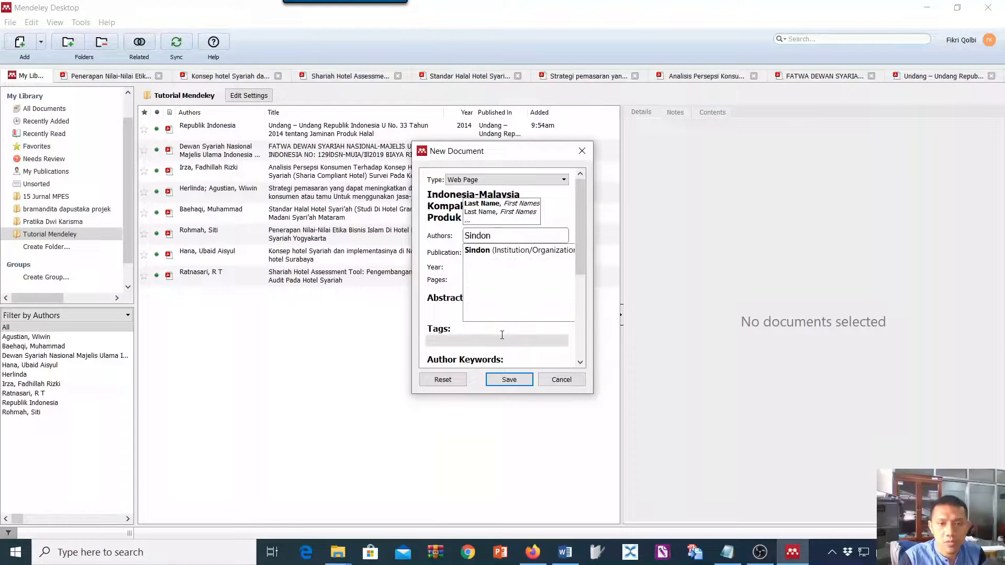
type("eews")
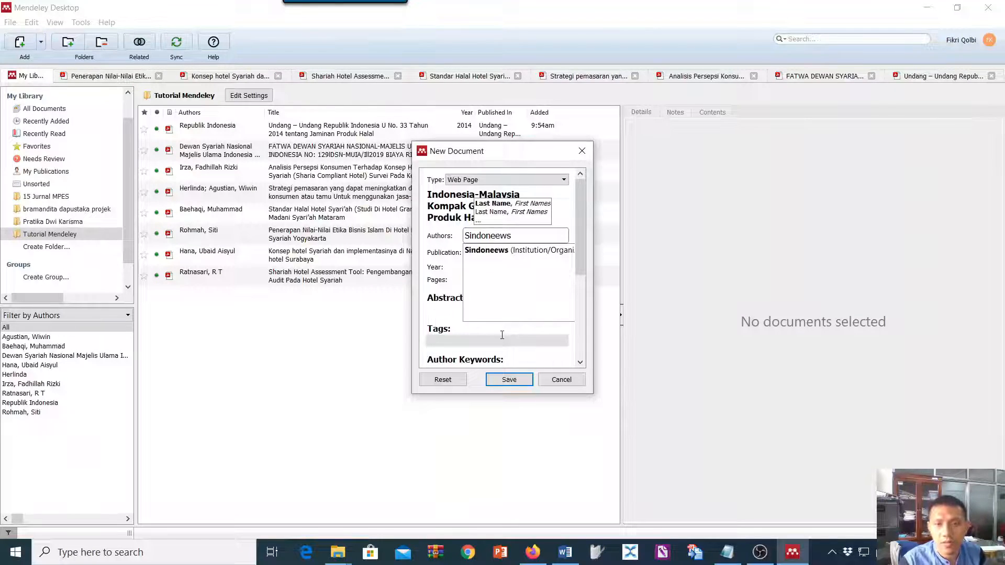
key("BackSpace")
key("BackSpace")
key("BackSpace")
type("w")
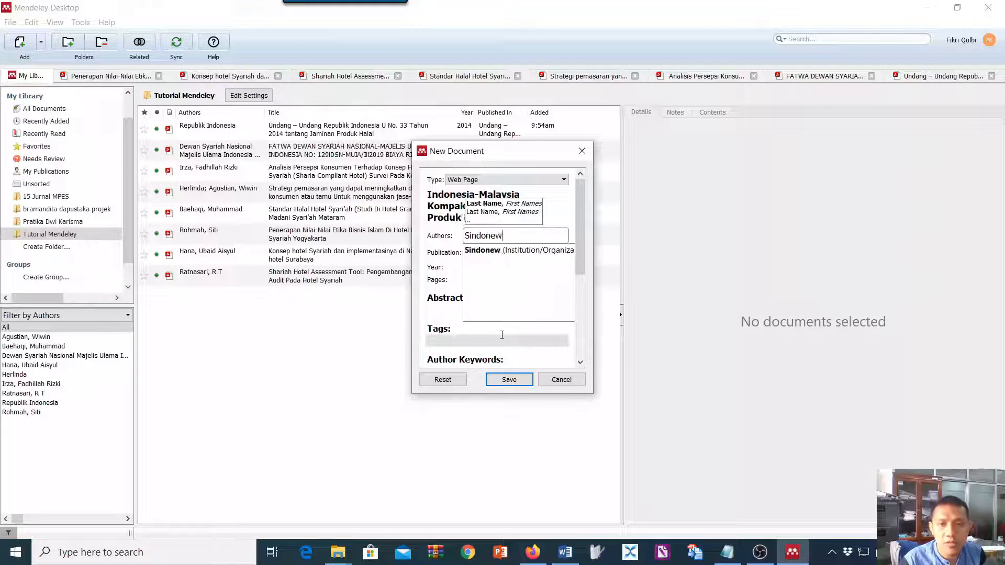
type("s")
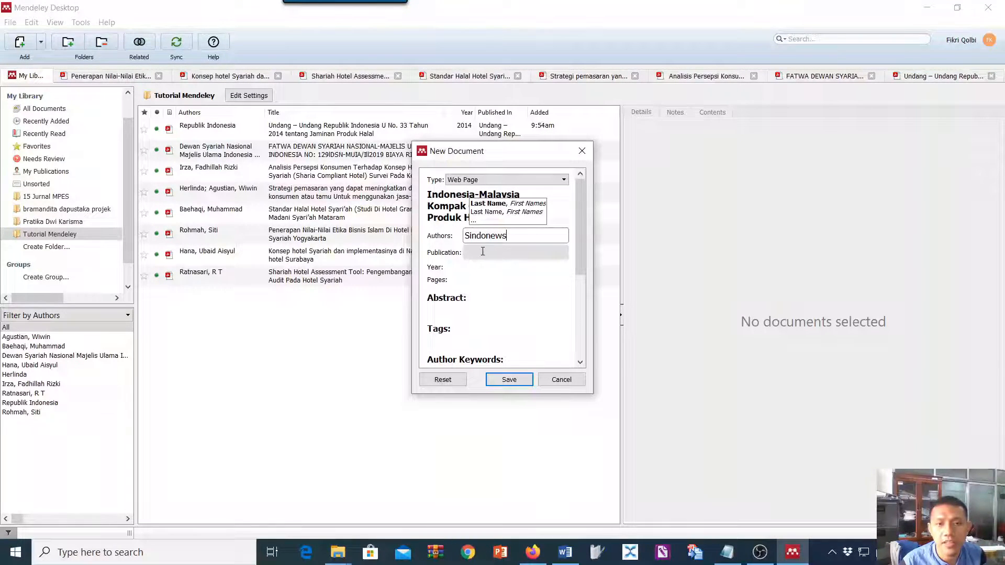
Check the Sindonews article's publication date in Firefox and set the year of the new Mendeley entry to 2020
left_click(483, 252)
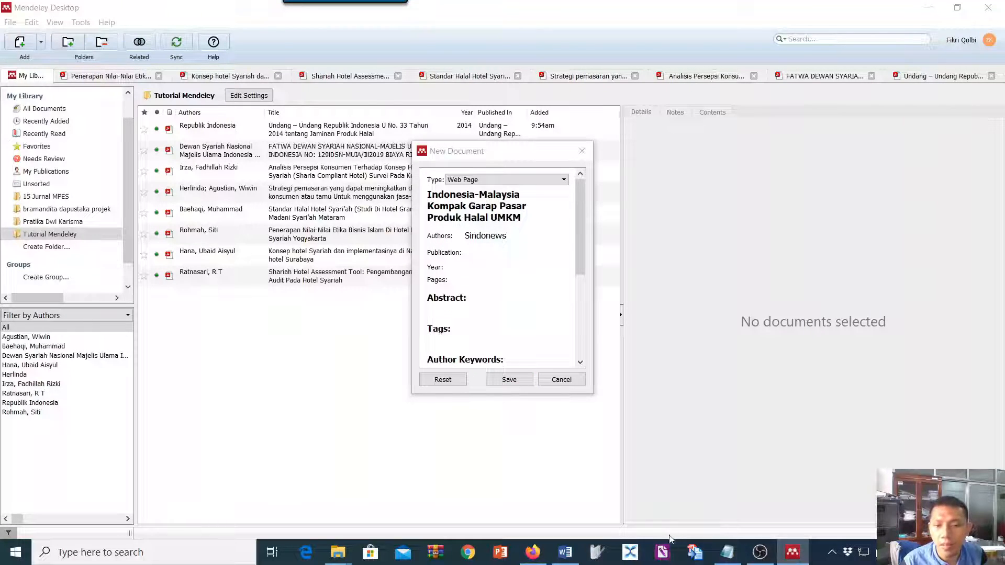
left_click(540, 557)
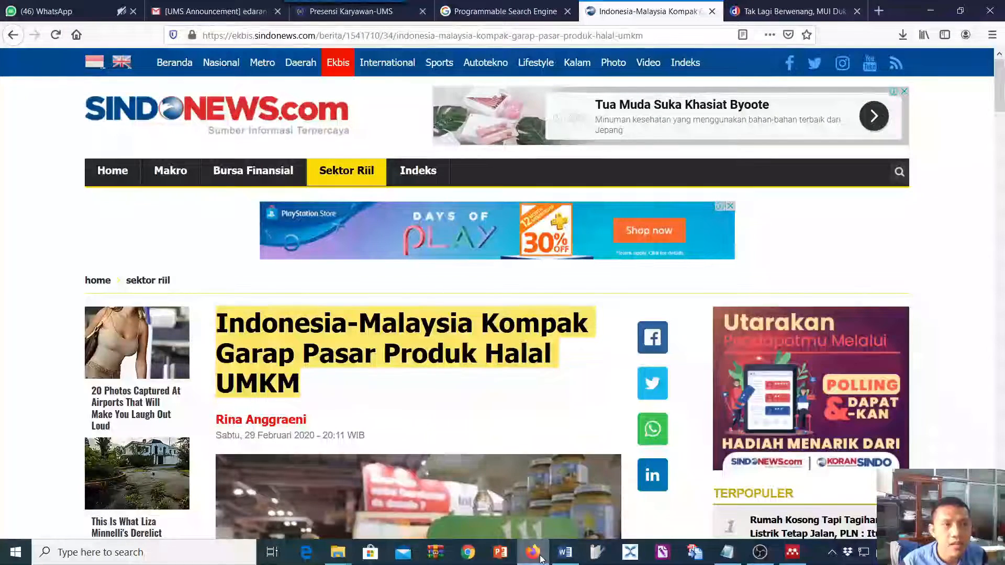
scroll(529, 470, "down", 4)
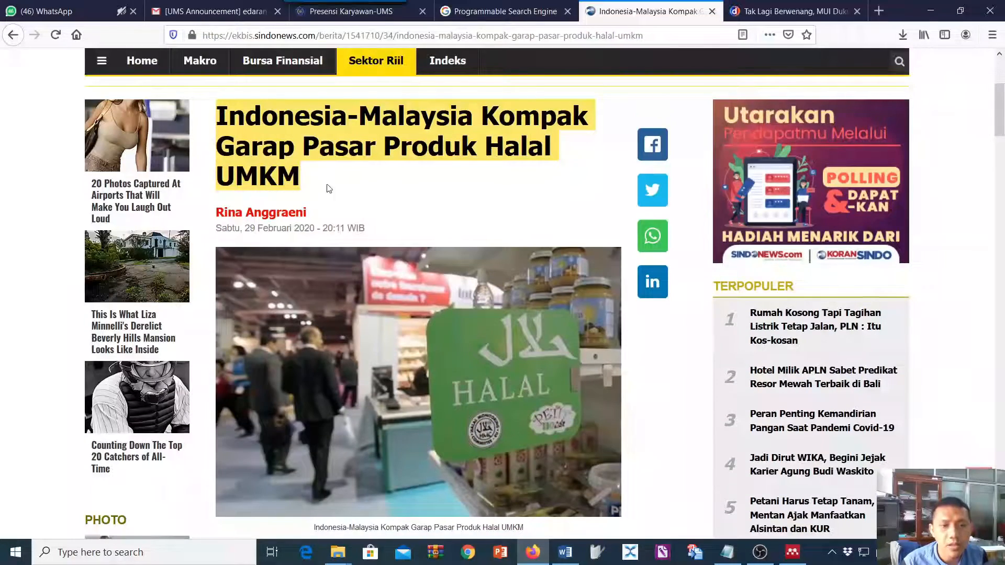
left_click(784, 552)
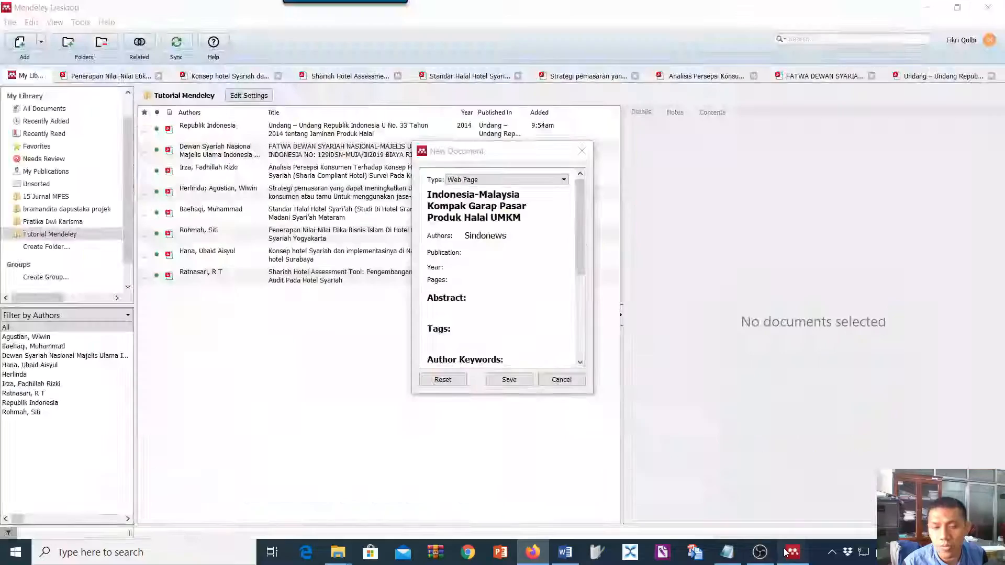
type("2")
key("BackSpace")
left_click(456, 267)
left_click(457, 269)
type("2020")
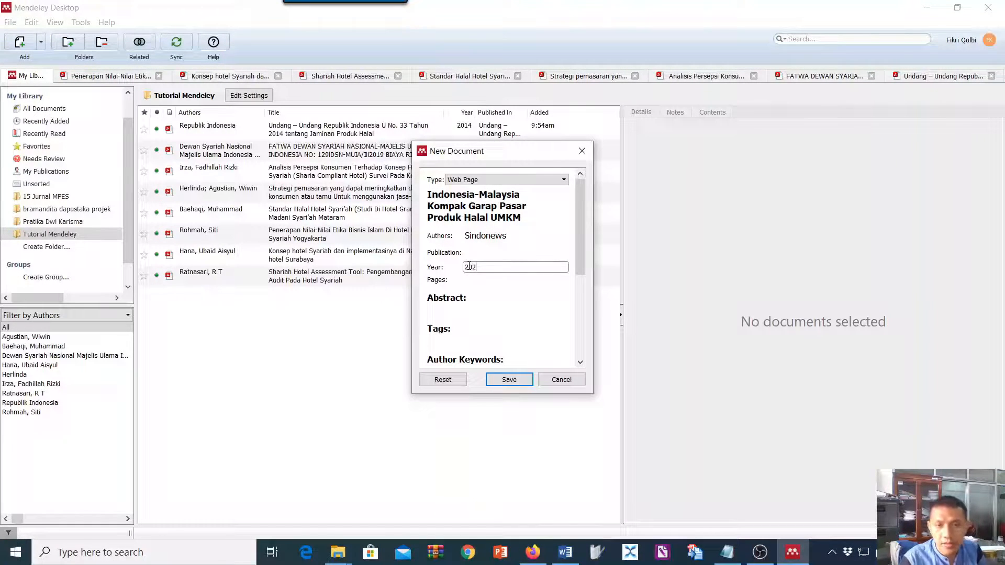
Look through the Sindonews article in Firefox again and enter "news" as the publication of the new Mendeley entry
left_click(797, 557)
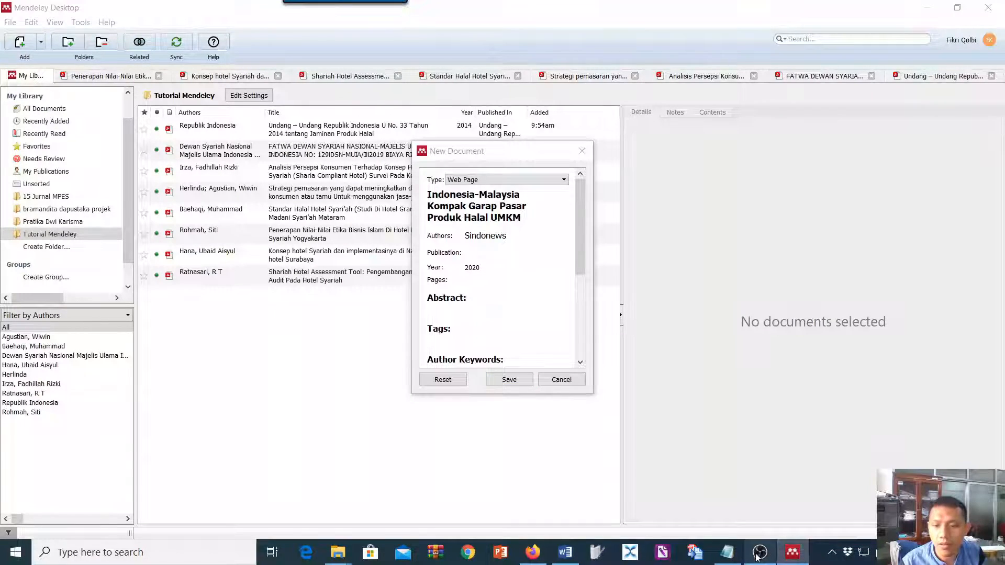
left_click(540, 552)
scroll(459, 345, "down", 5)
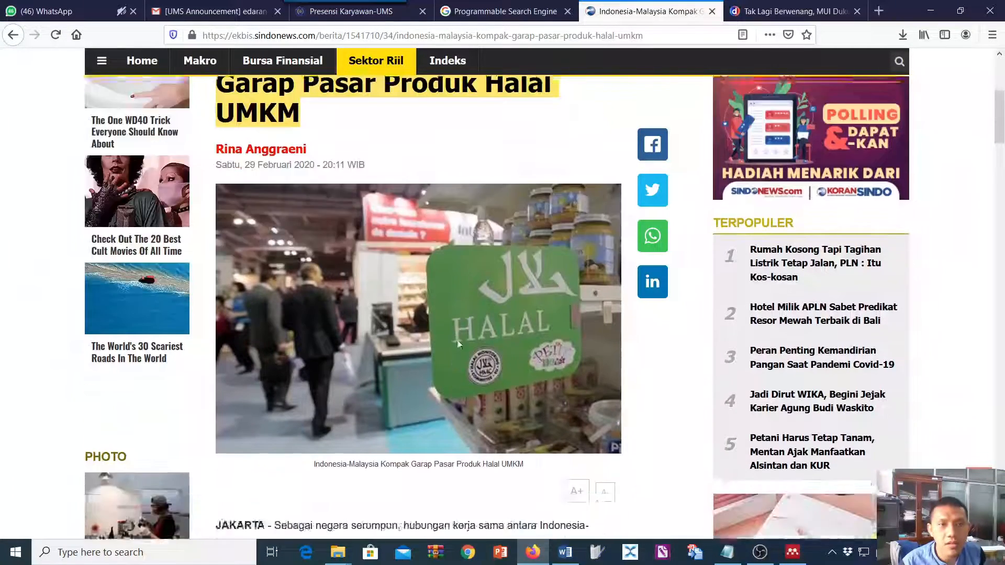
scroll(441, 309, "up", 5)
scroll(443, 303, "down", 8)
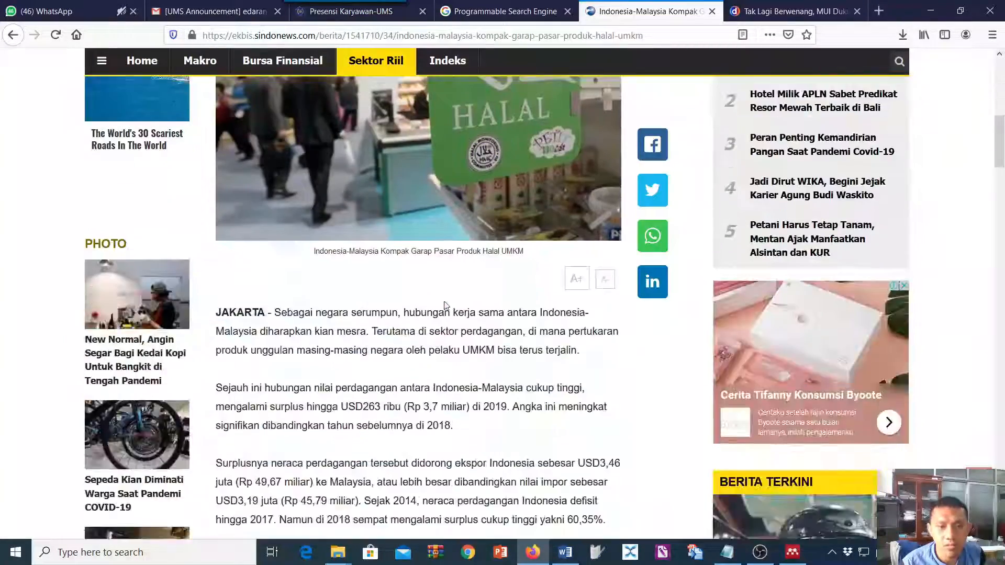
scroll(448, 307, "up", 5)
left_click(792, 552)
left_click(468, 255)
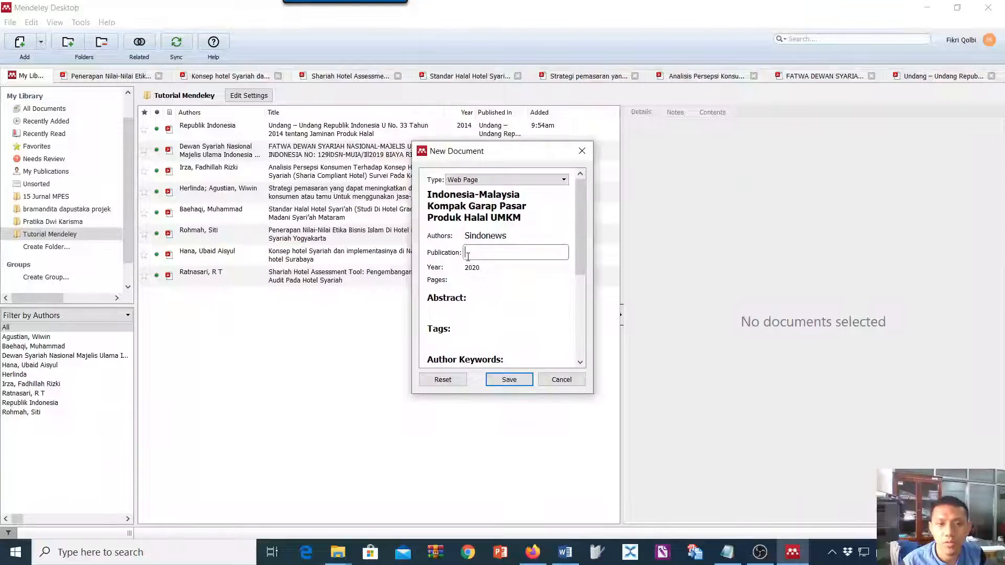
type("beri")
key("BackSpace")
key("BackSpace")
key("BackSpace")
key("BackSpace")
type("news")
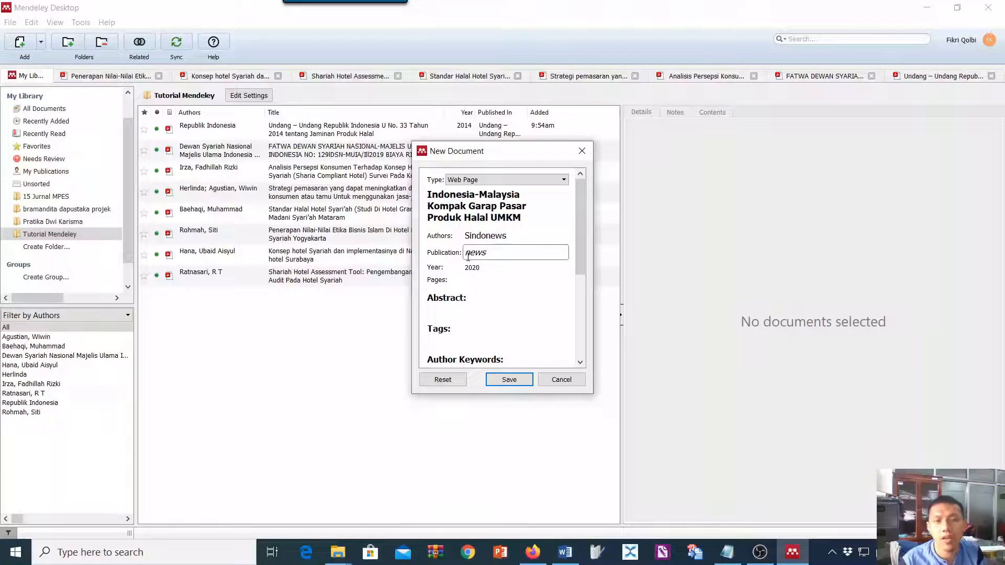
Open the Date Accessed field of the new web page entry for editing
left_click(479, 279)
scroll(481, 280, "down", 1)
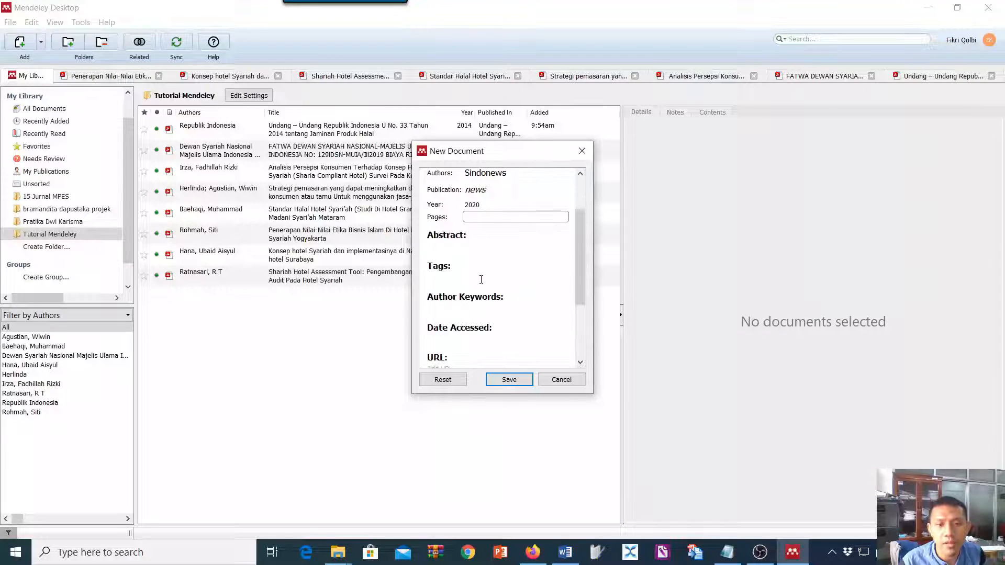
scroll(479, 277, "down", 1)
left_click(475, 272)
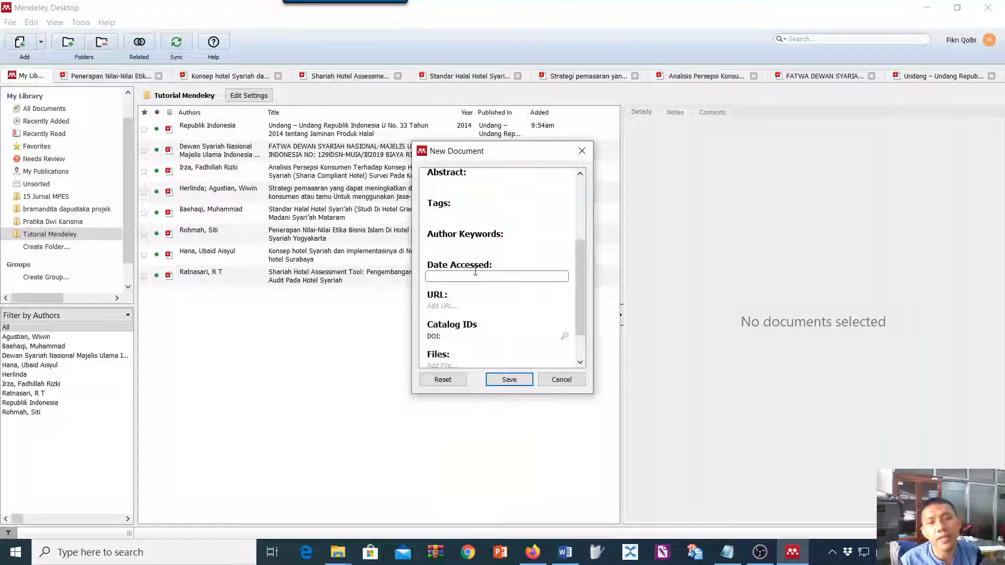
Switch to the Notepad notes and add the line "-waktu/tanggal akses data" under "5. Website atau webpage"
left_click(727, 552)
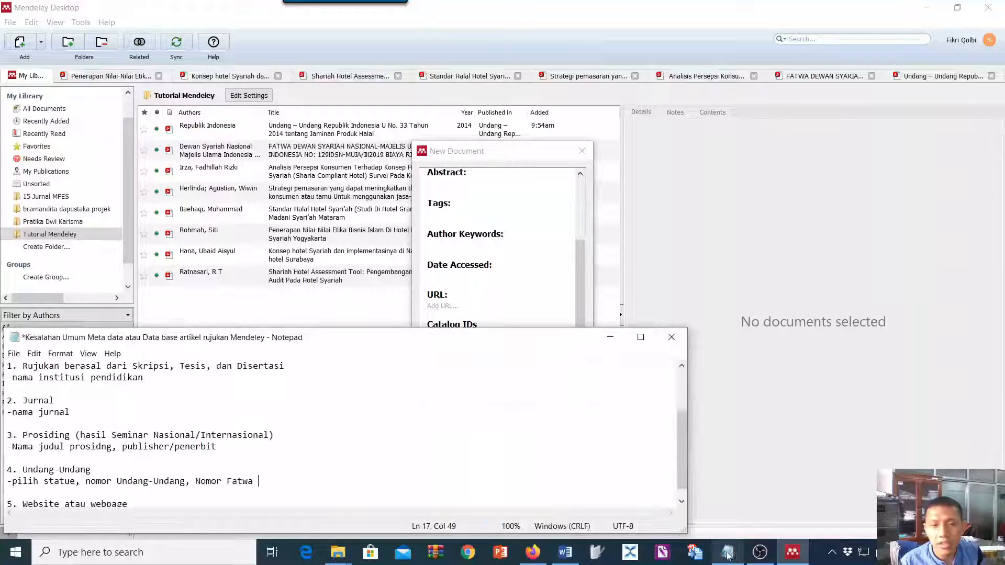
scroll(143, 499, "down", 1)
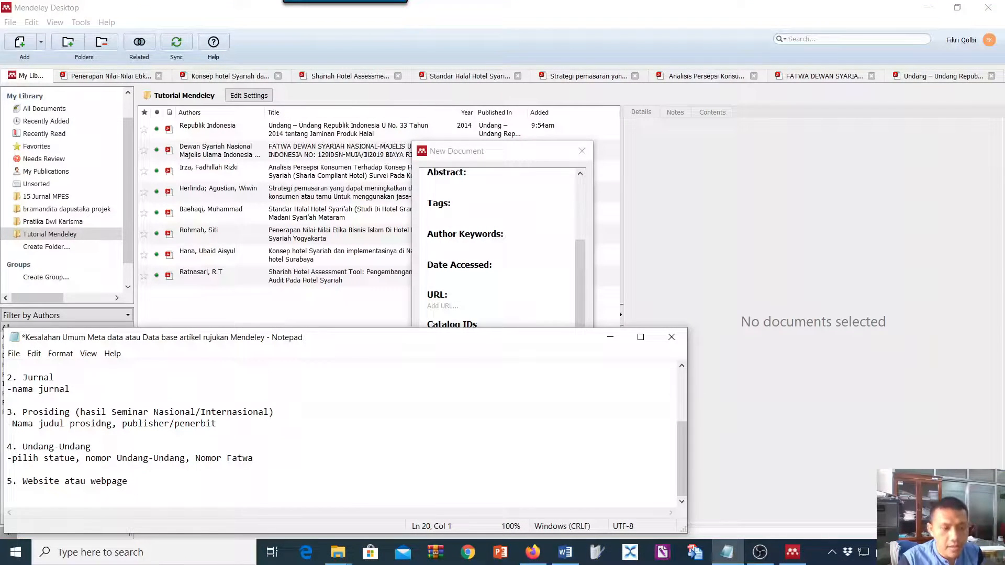
key("BackSpace")
type("kapan")
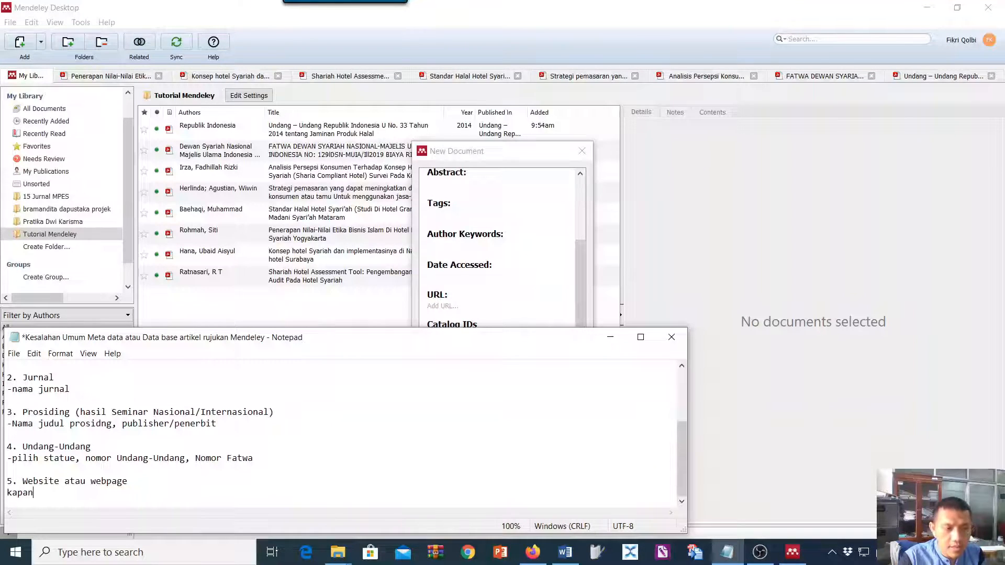
key("BackSpace")
key("BackSpace")
key("BackSpace")
key("BackSpace")
type("-")
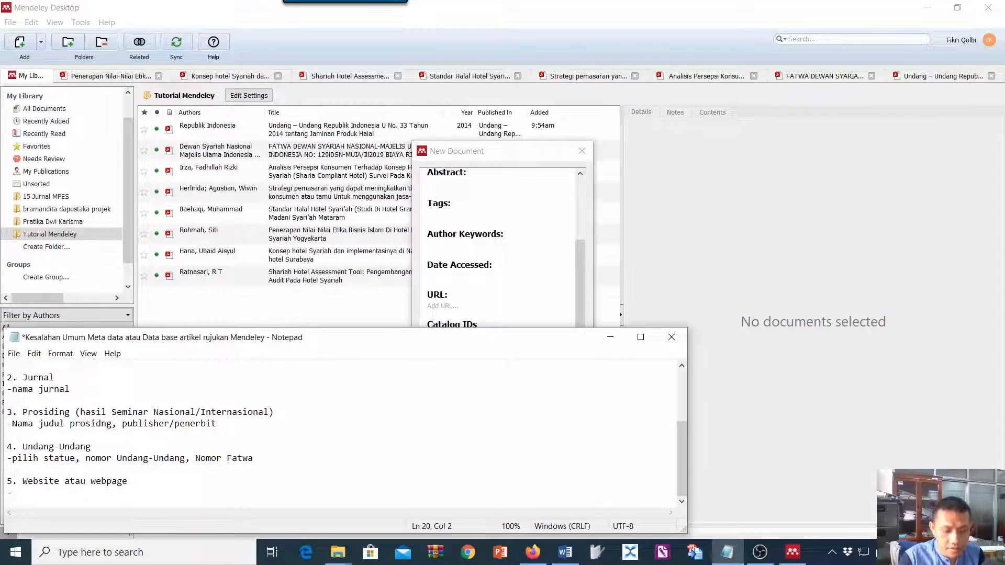
type("waktu/tanggal akses data")
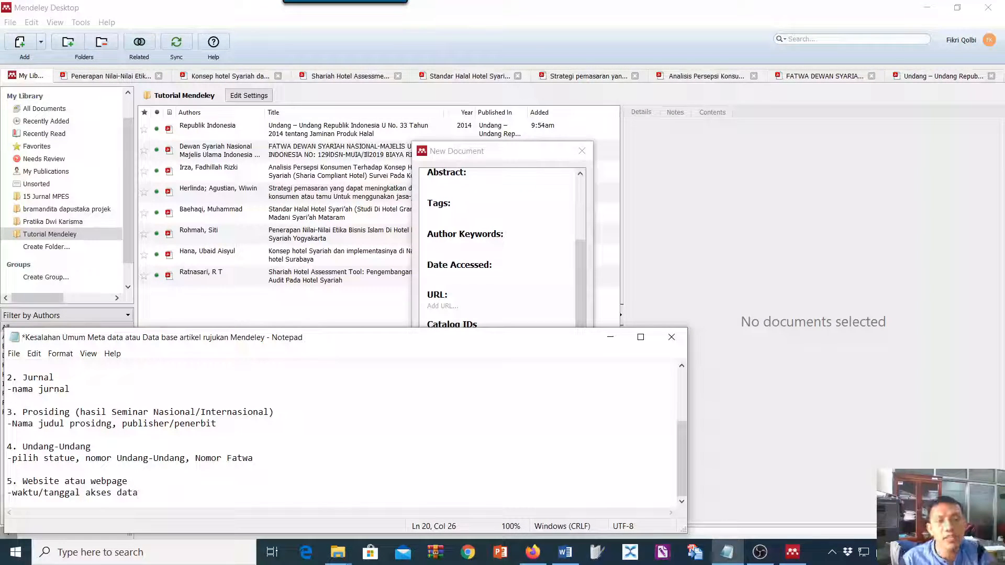
Set the new Mendeley entry's date accessed to 9-6-2020 and save the entry
left_click(482, 278)
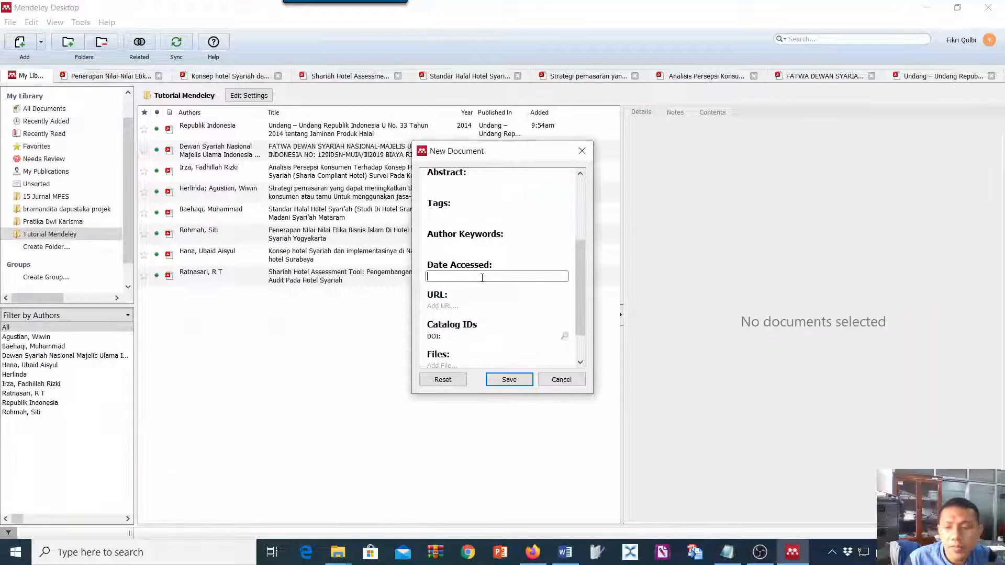
type("9")
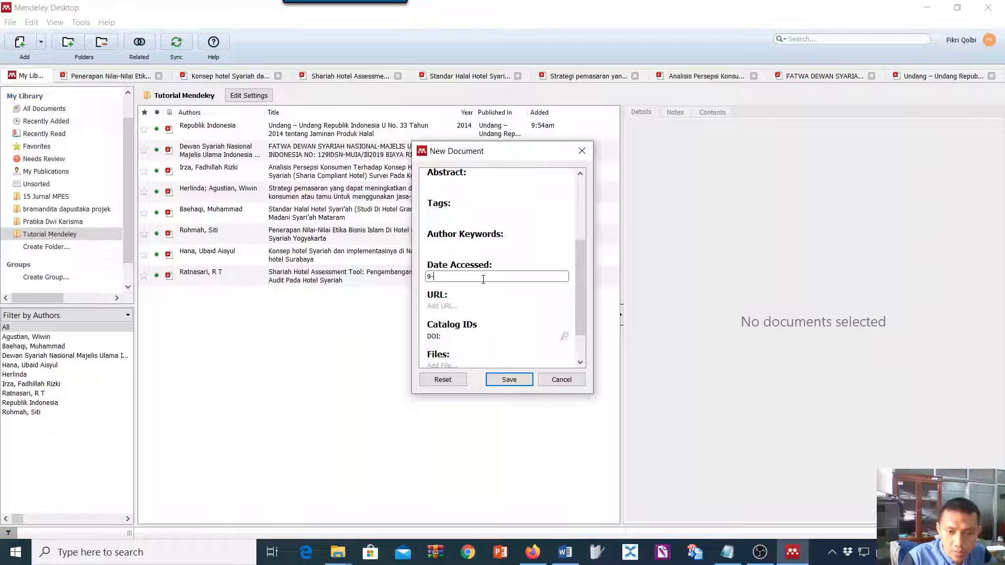
type("-60")
key("BackSpace")
type("-2020")
key("Return")
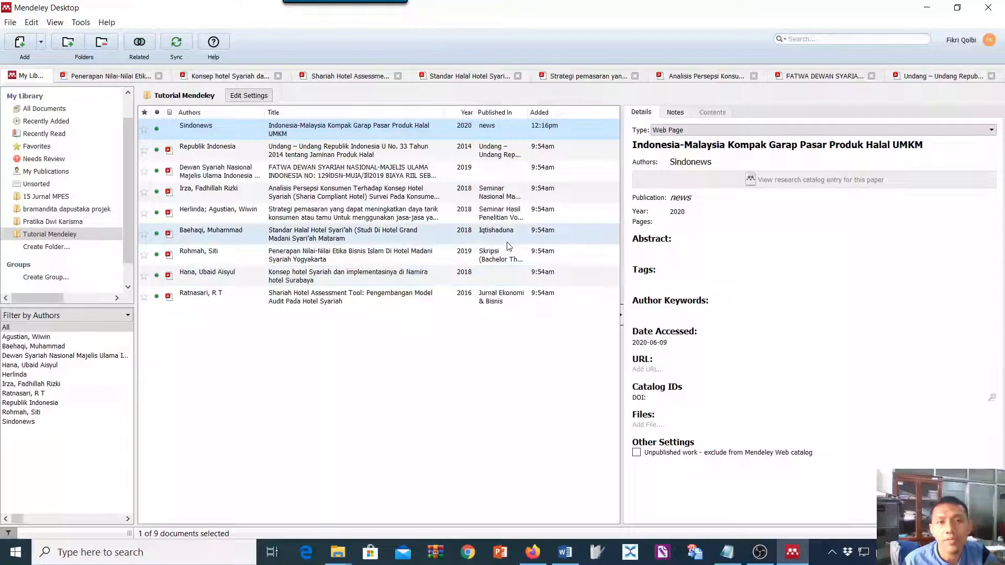
Cite the Sindonews web page entry in Word on the empty line above "Daftar pustaka" and check its bibliography entry
left_click(648, 340)
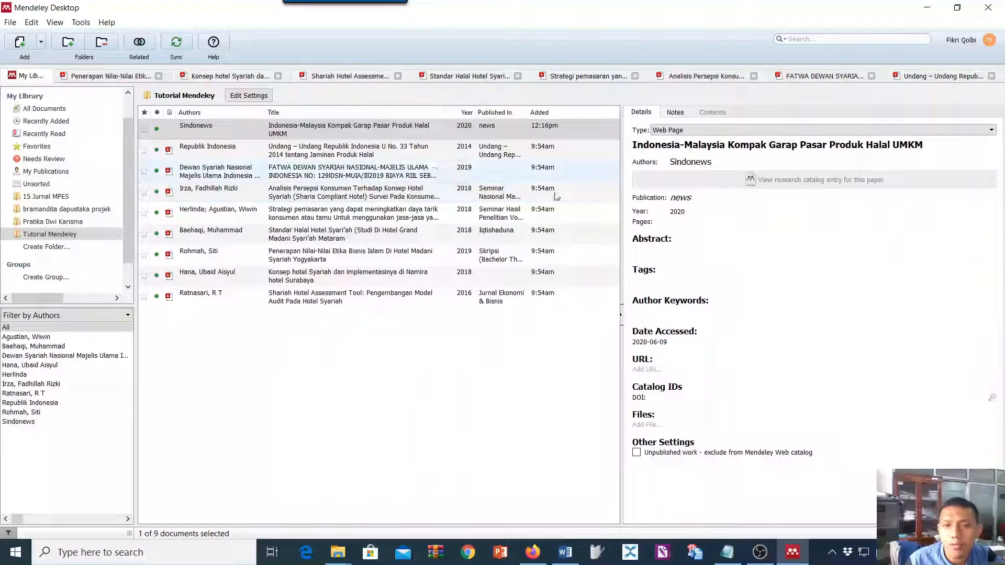
left_click(403, 136)
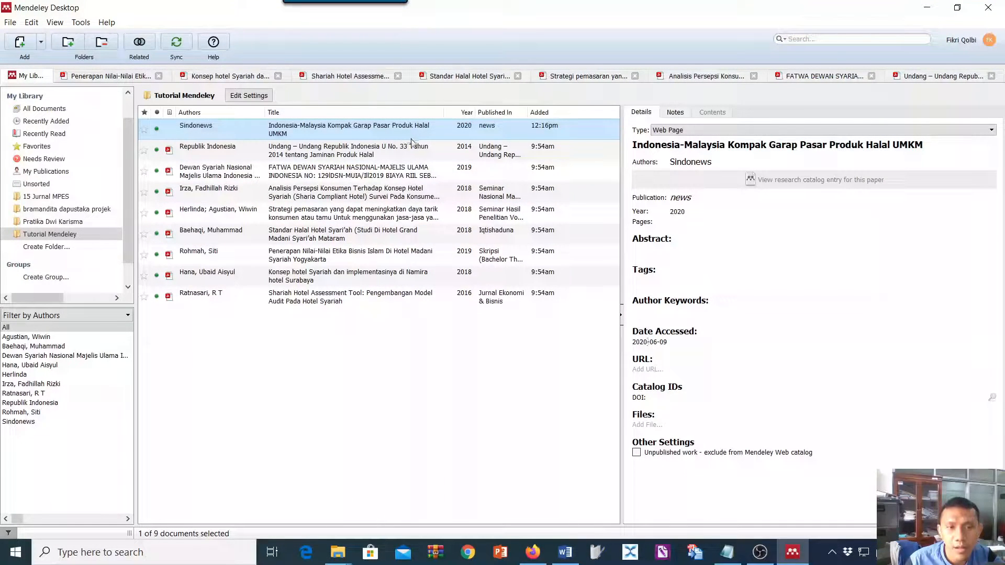
left_click(565, 552)
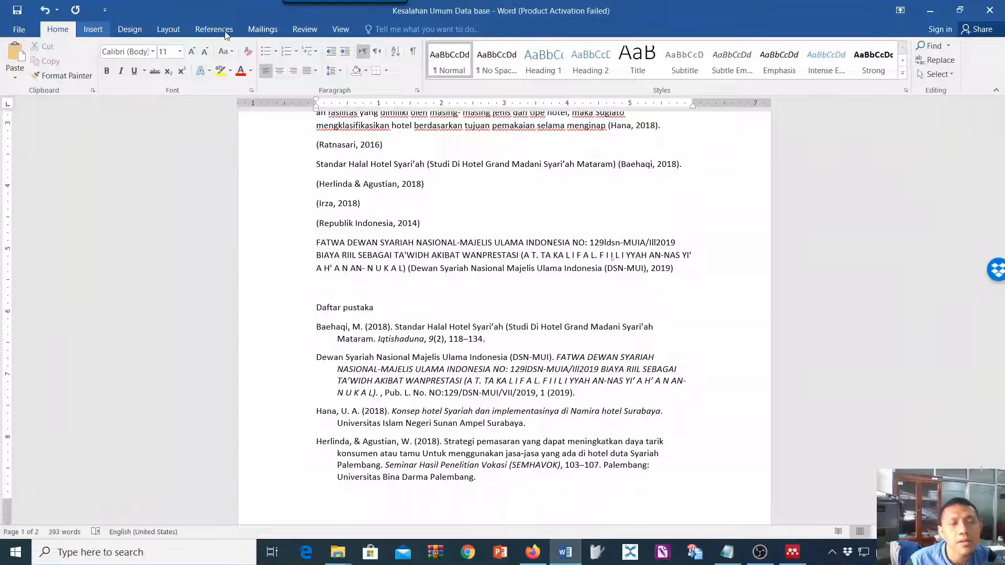
left_click(214, 29)
left_click(236, 63)
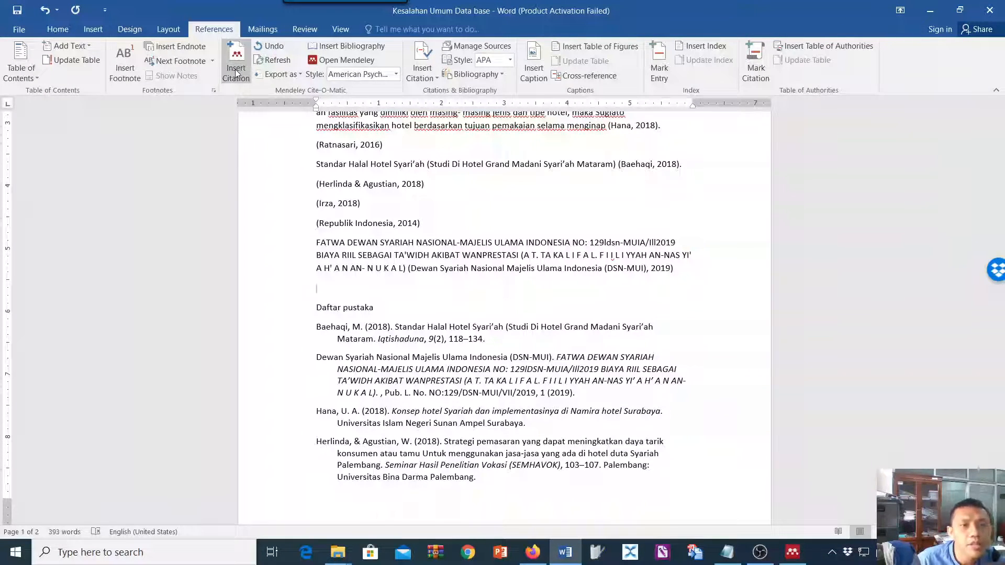
left_click(398, 322)
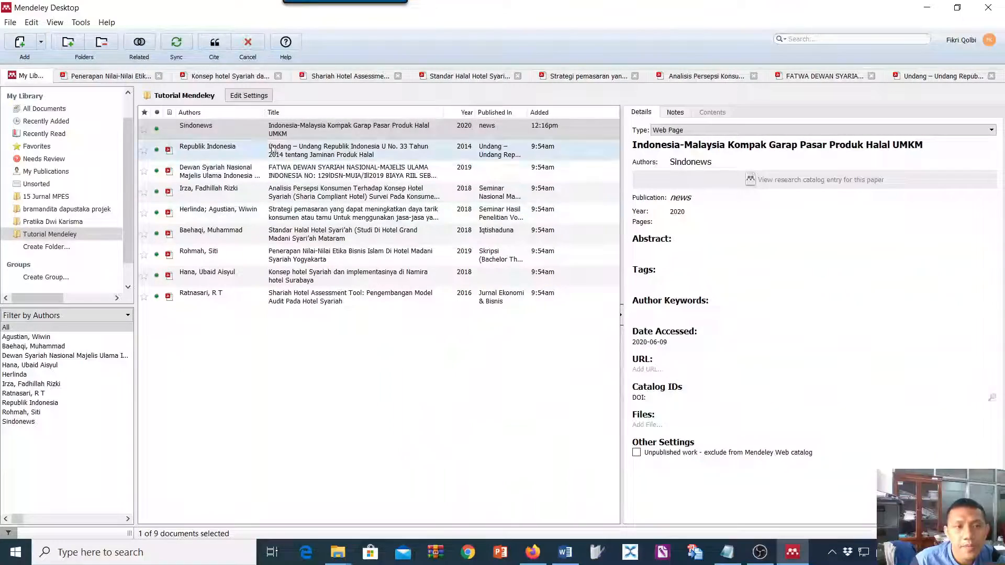
left_click(225, 37)
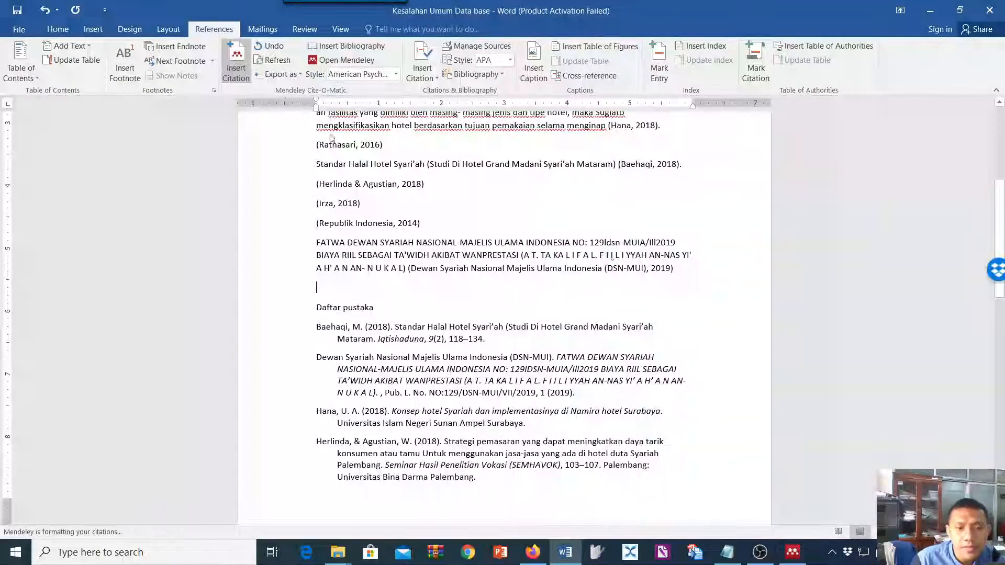
scroll(434, 284, "down", 3)
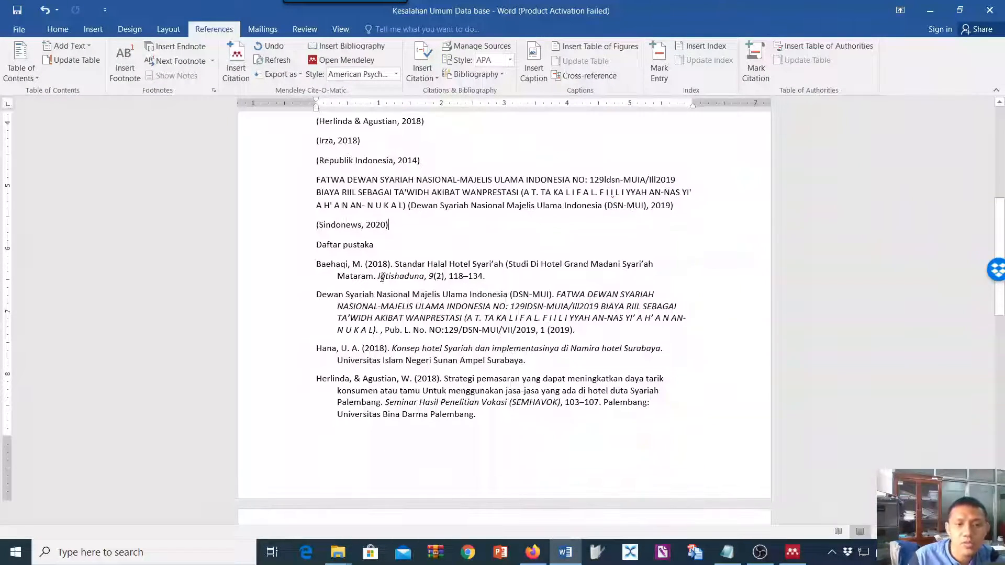
scroll(447, 326, "down", 4)
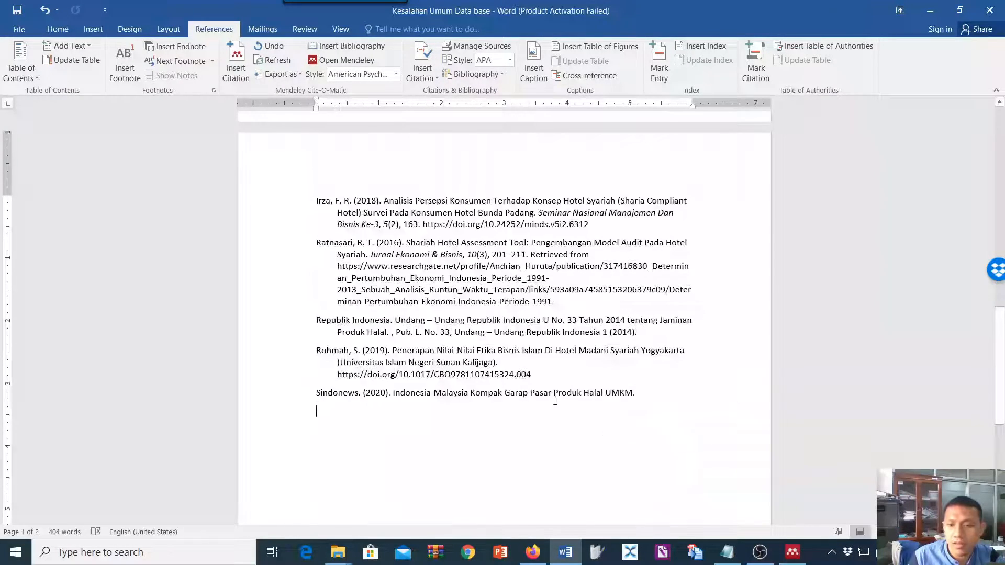
Switch back to Mendeley and review the Sindonews entry's date accessed and Web Page document type
left_click(792, 552)
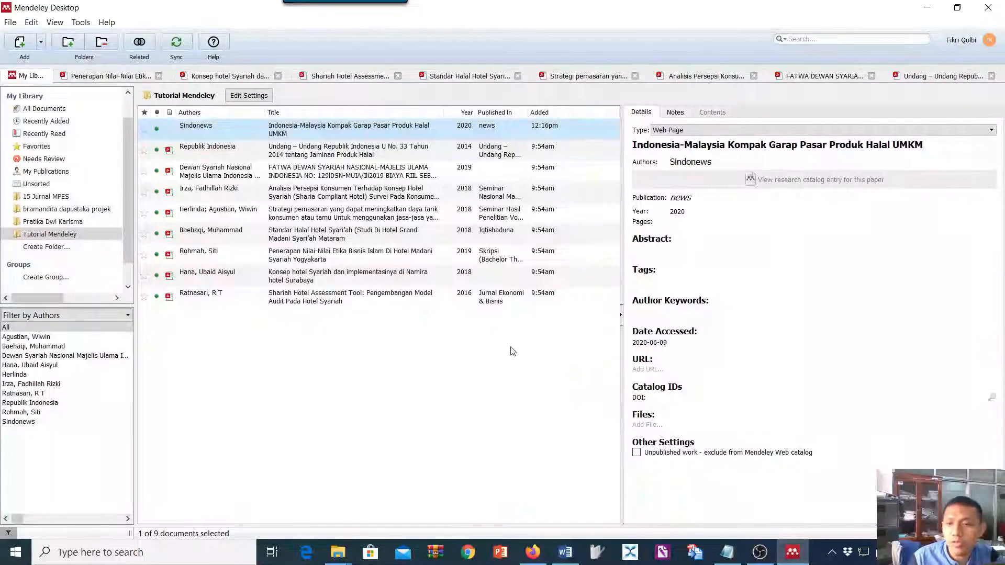
left_click(663, 343)
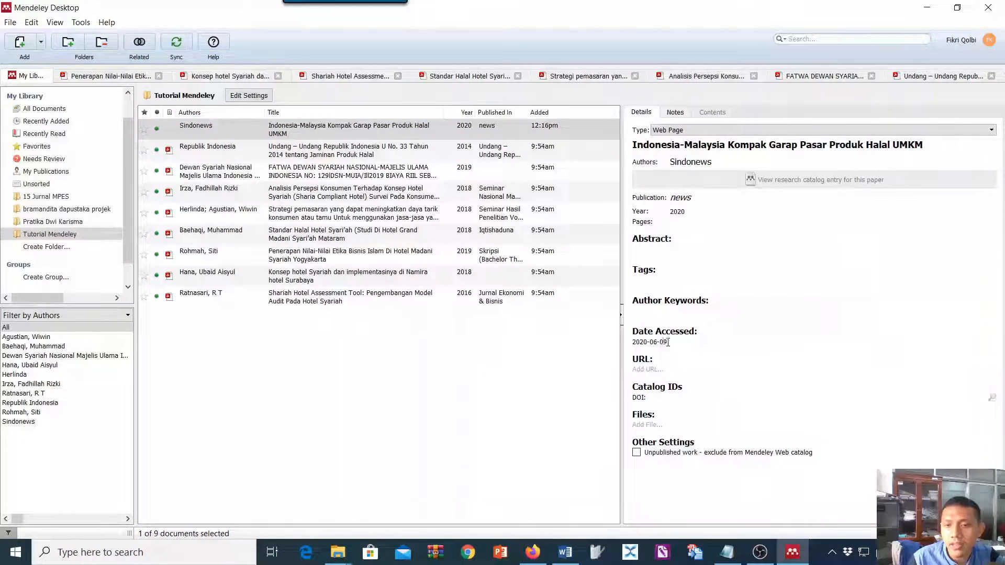
left_click(591, 345)
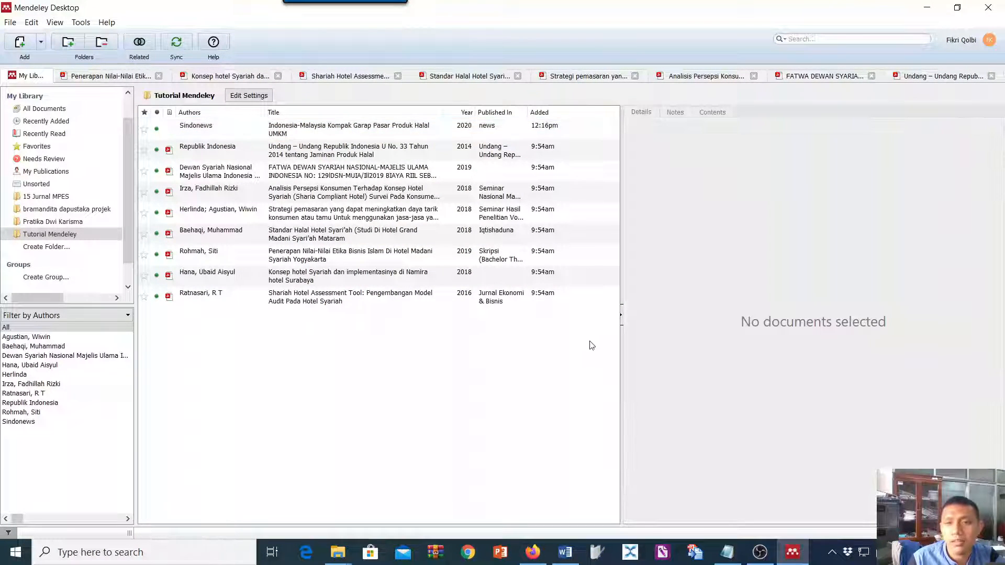
left_click(392, 134)
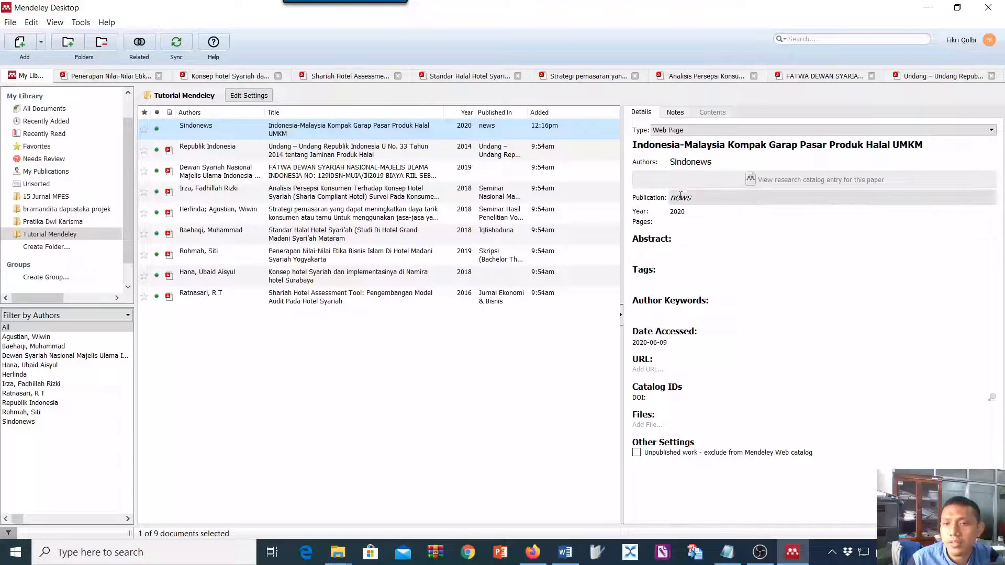
left_click(667, 130)
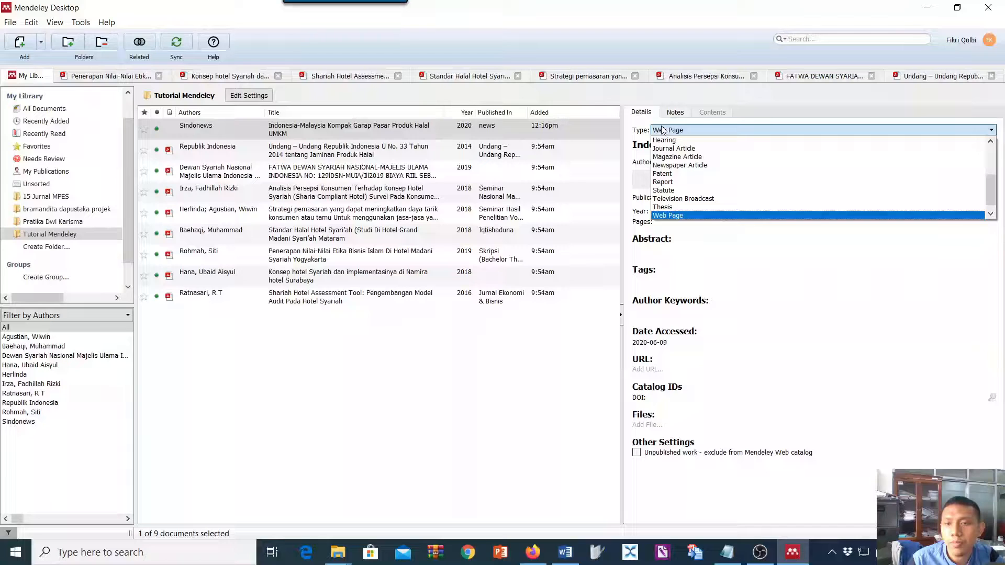
left_click(691, 215)
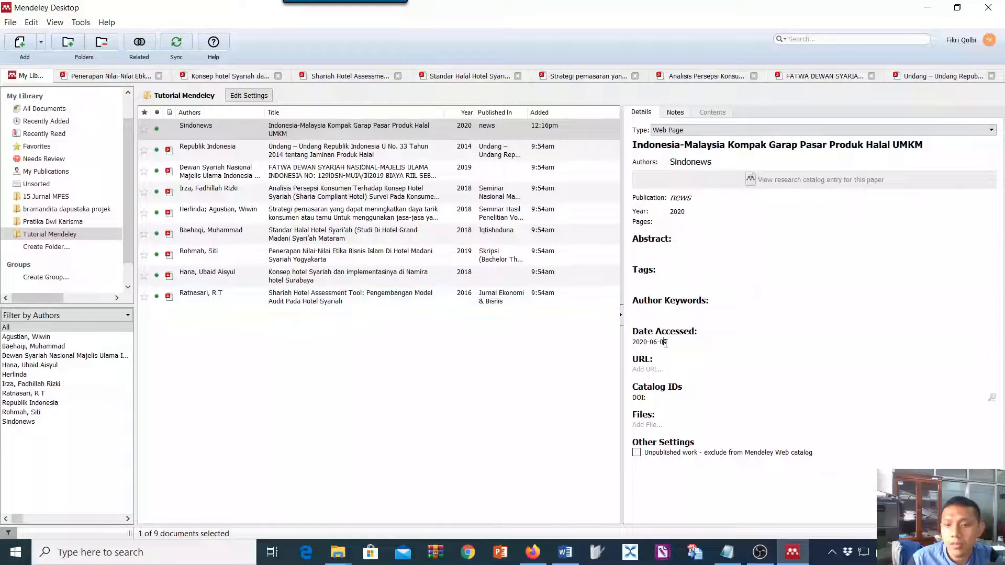
left_click(447, 130)
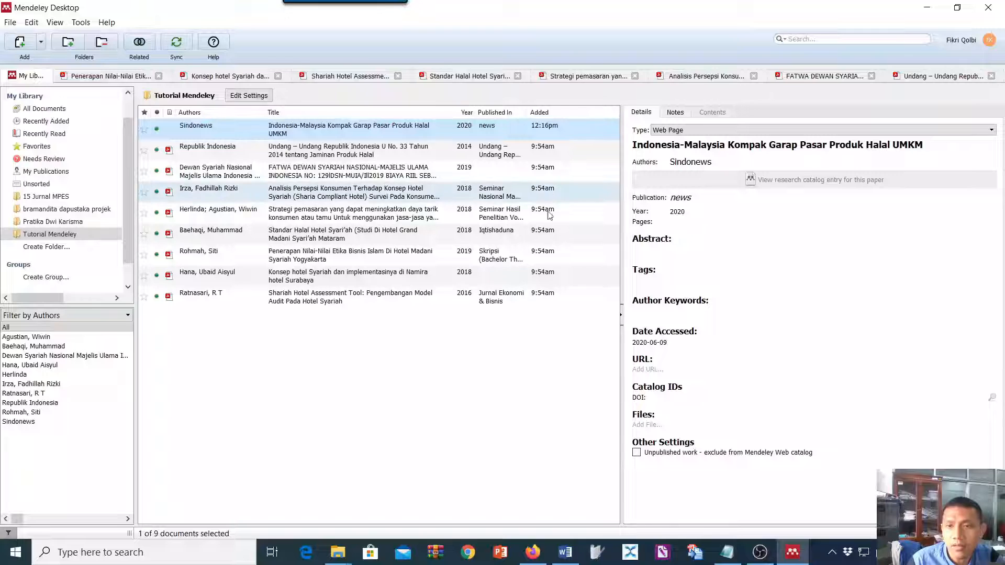
Switch to Word and change the Mendeley citation style to Chicago Manual of Style 17th edition (author-date), checking the Sindonews bibliography entry
left_click(565, 552)
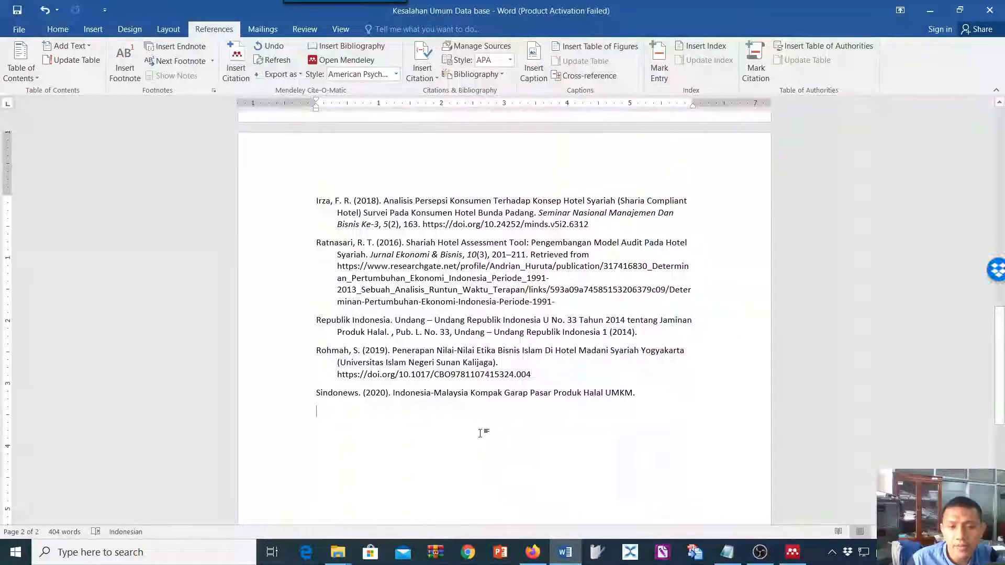
left_click(367, 76)
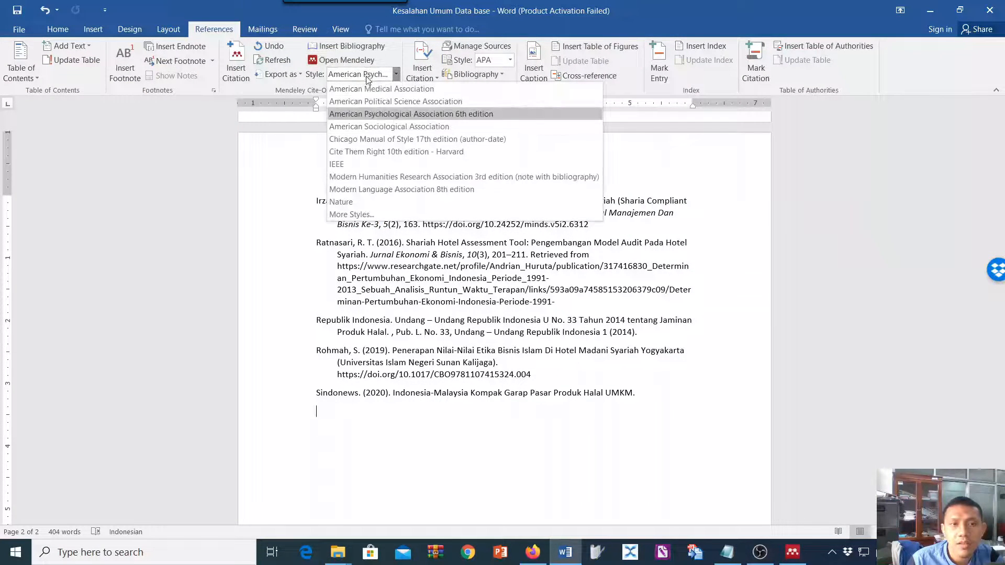
left_click(375, 139)
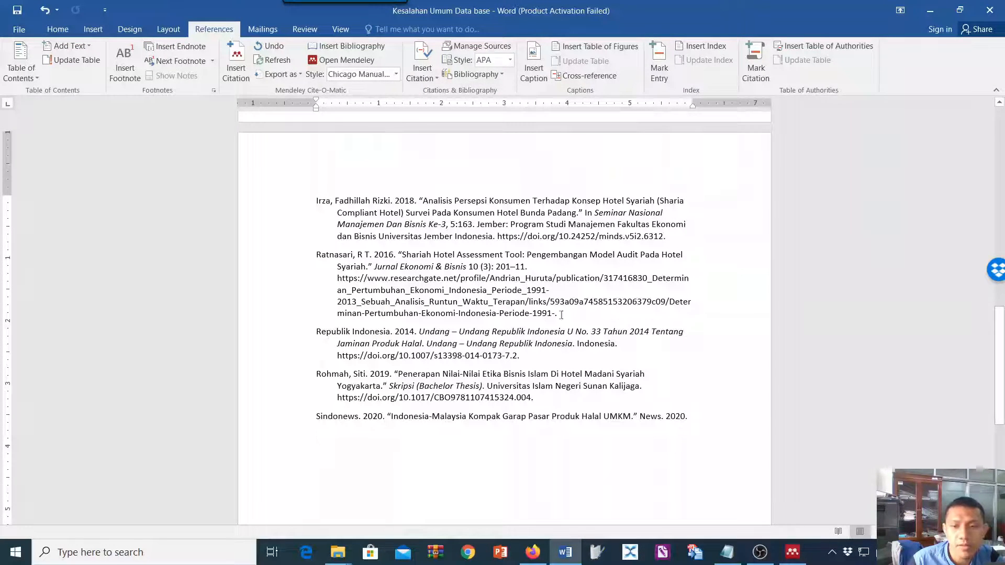
left_click(638, 432)
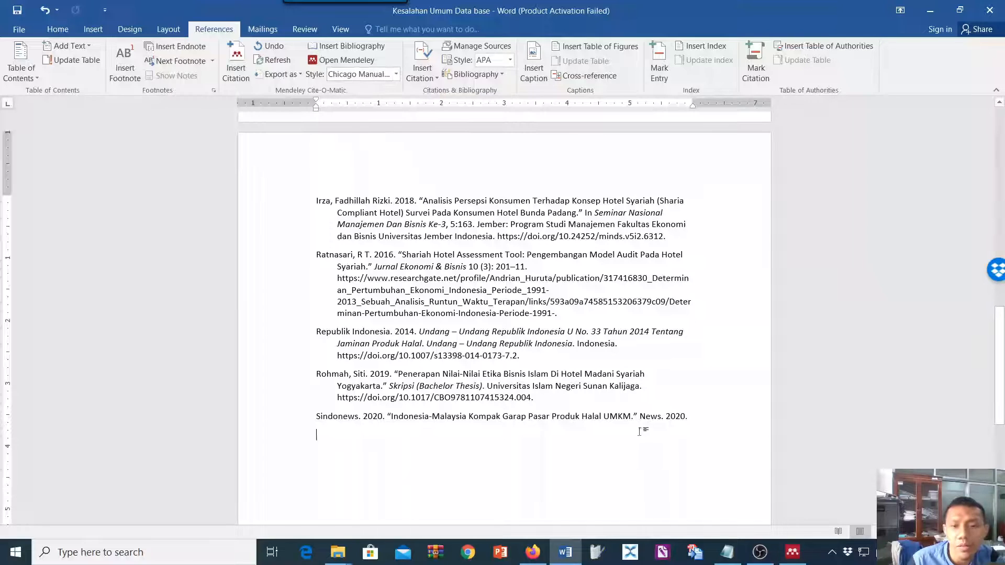
Change the Mendeley citation style to Modern Humanities Research Association 3rd edition (note with bibliography)
left_click(386, 76)
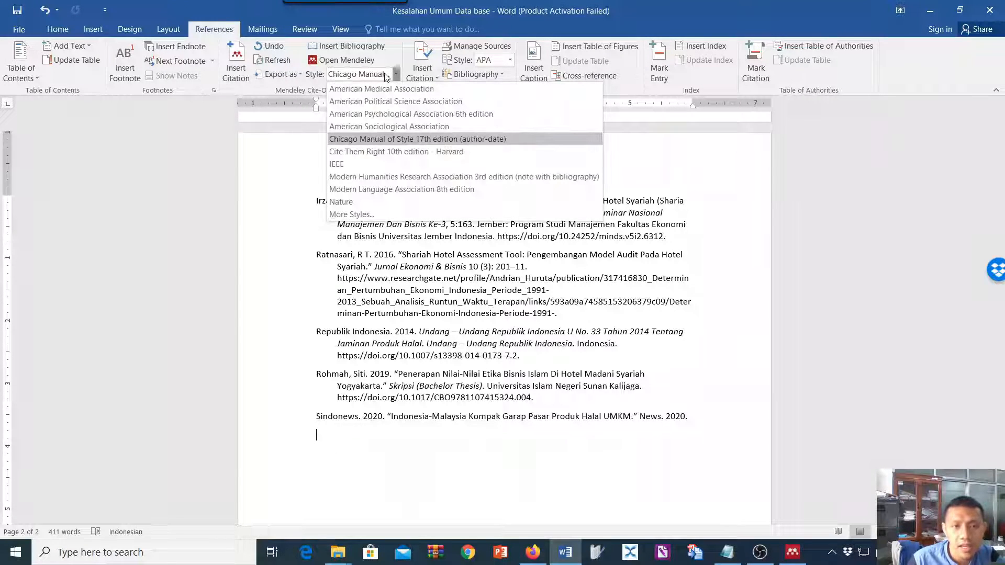
left_click(374, 178)
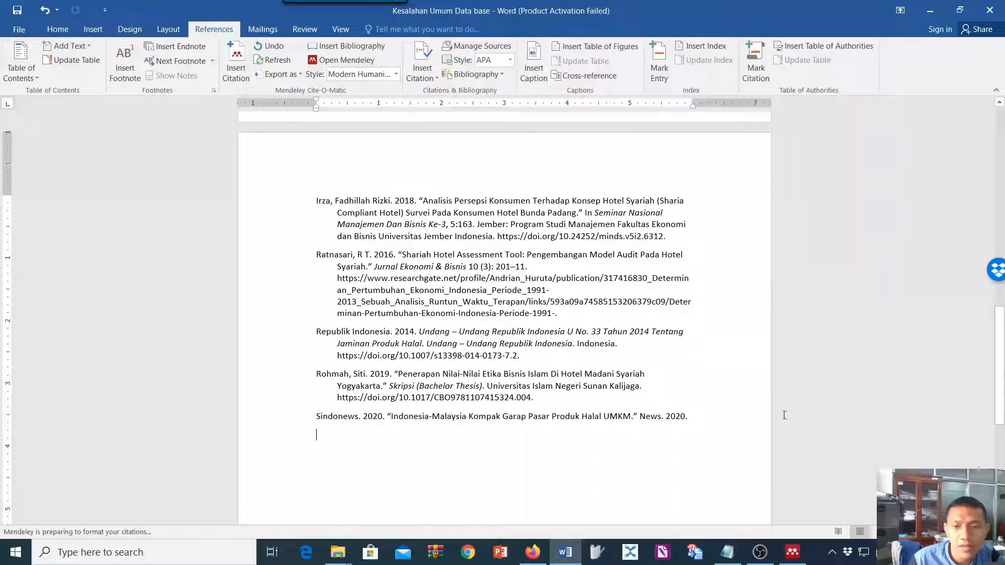
Check the Sindonews entry's date accessed in Mendeley and compare it with the entry's footnote and bibliography line in Word
left_click(793, 552)
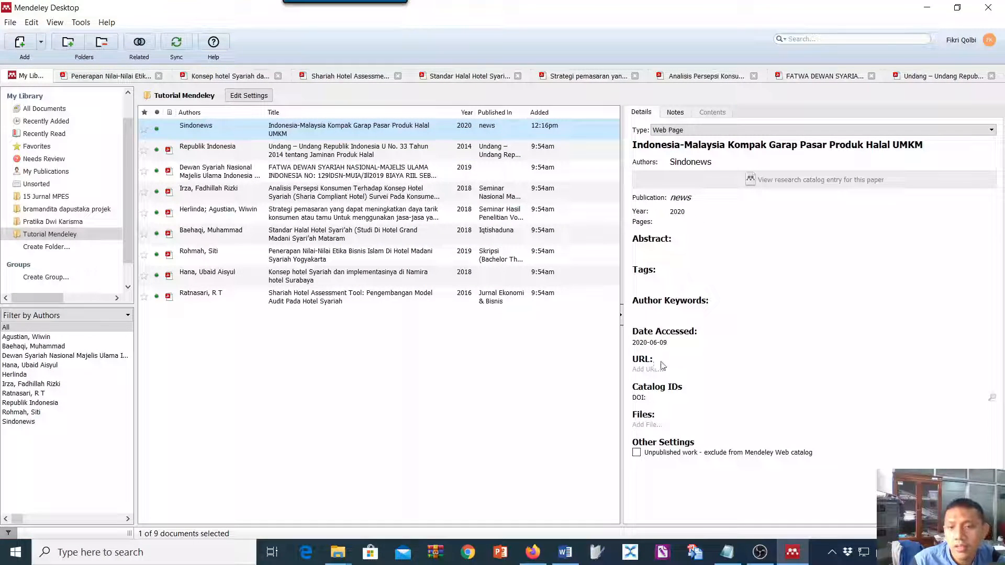
left_click(669, 340)
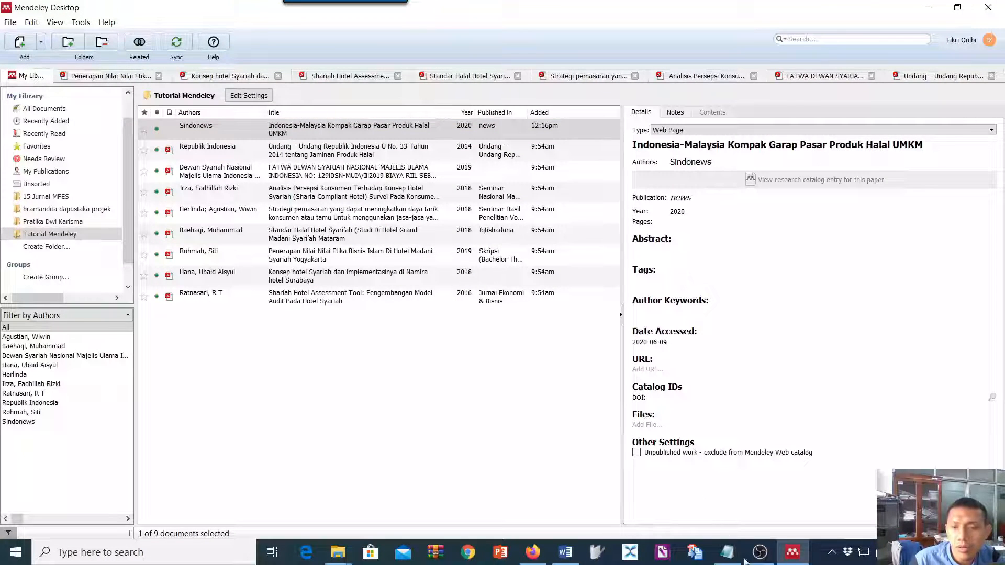
left_click(565, 552)
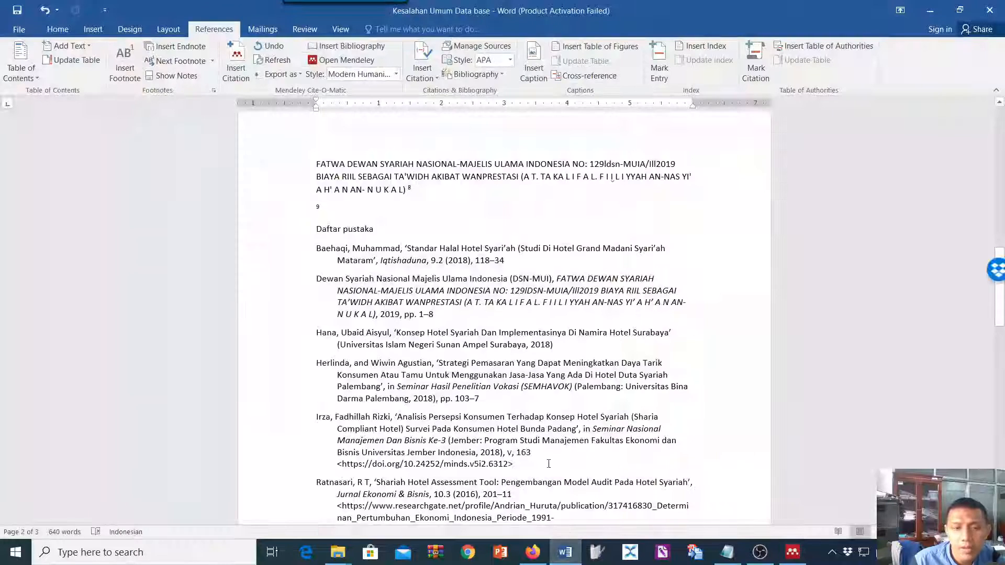
scroll(549, 473, "down", 10)
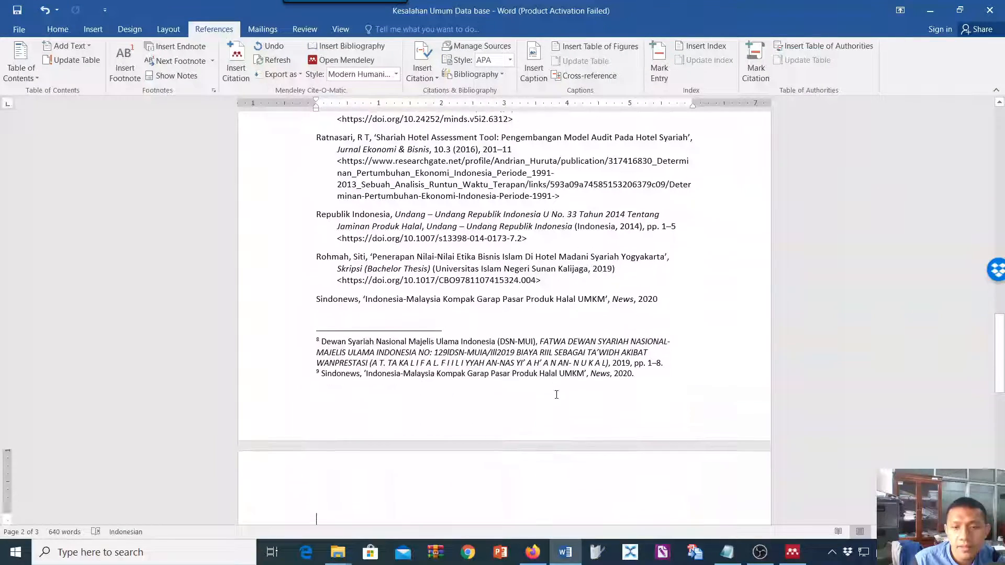
scroll(556, 395, "down", 3)
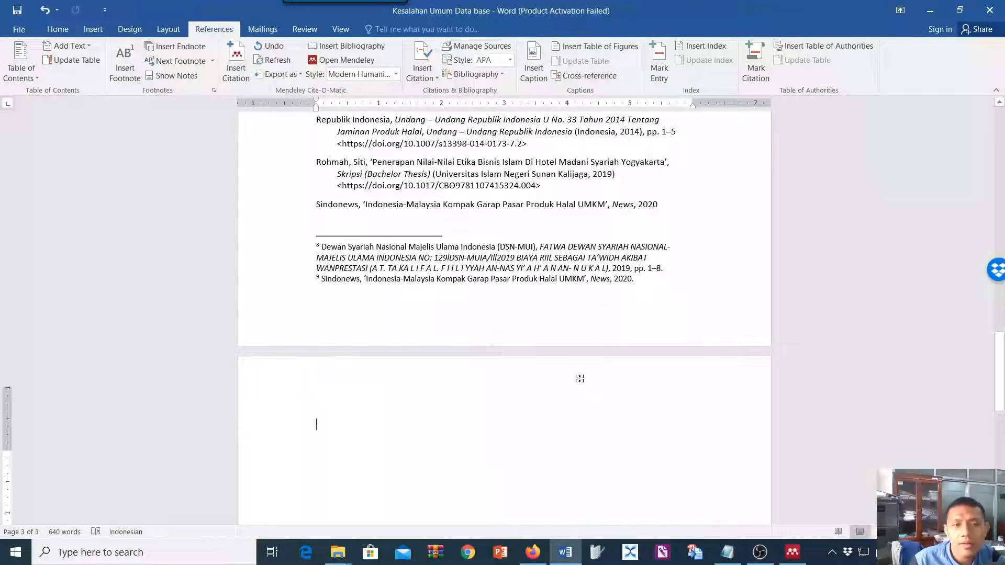
scroll(580, 378, "up", 2)
Set the Mendeley citation style to American Psychological Association 6th edition and review the in-text citations above "Daftar pustaka"
left_click(354, 74)
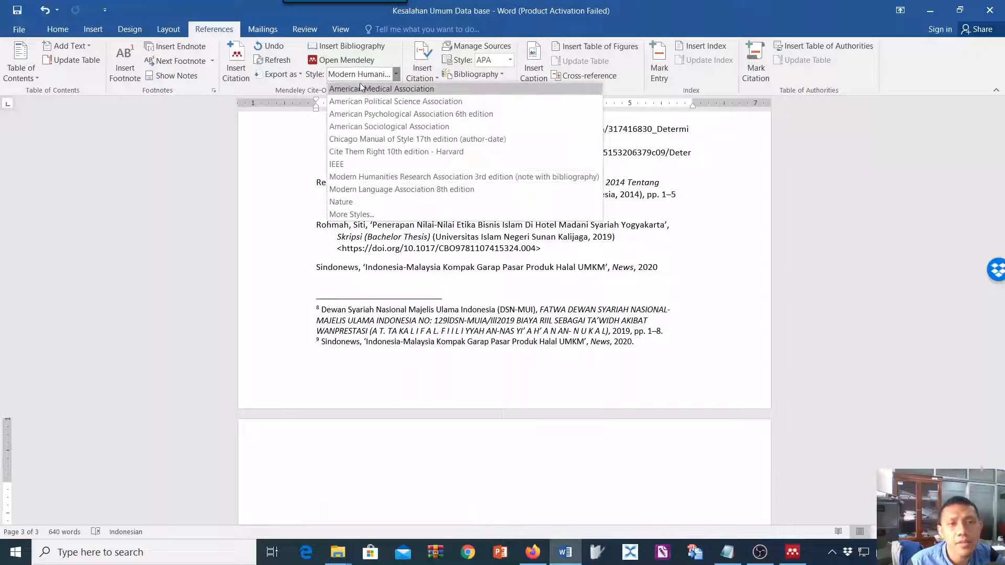
left_click(368, 117)
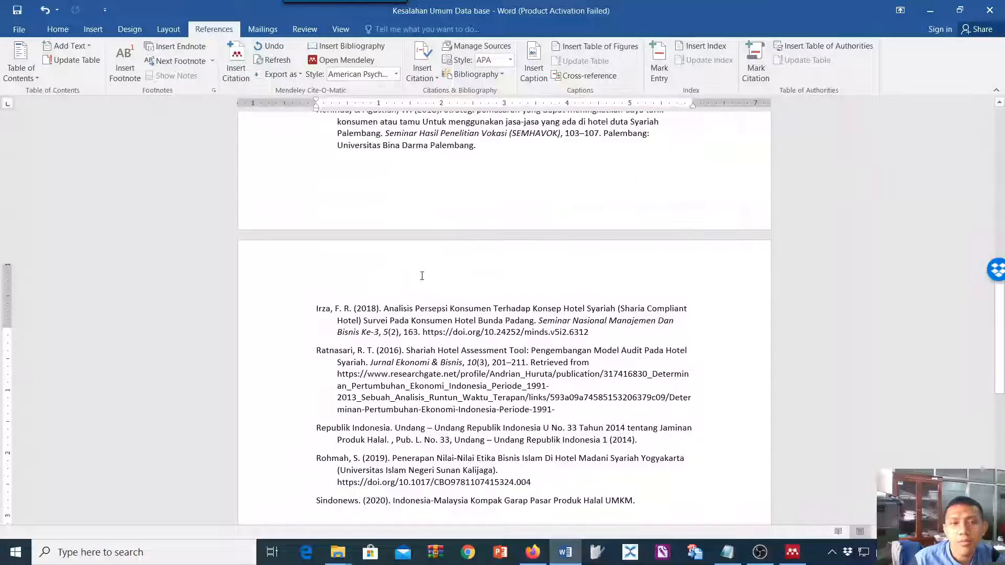
scroll(413, 278, "up", 8)
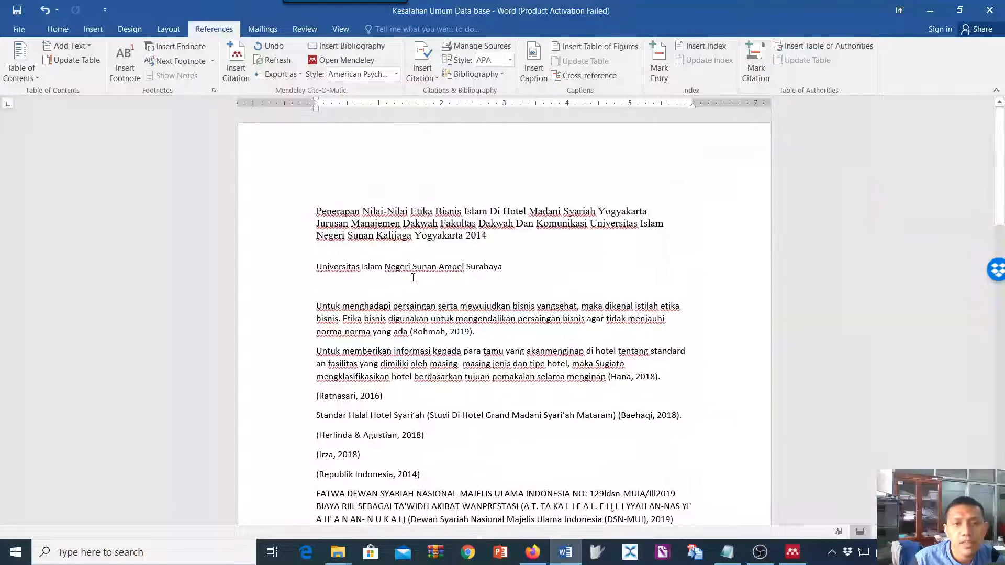
scroll(413, 278, "down", 1)
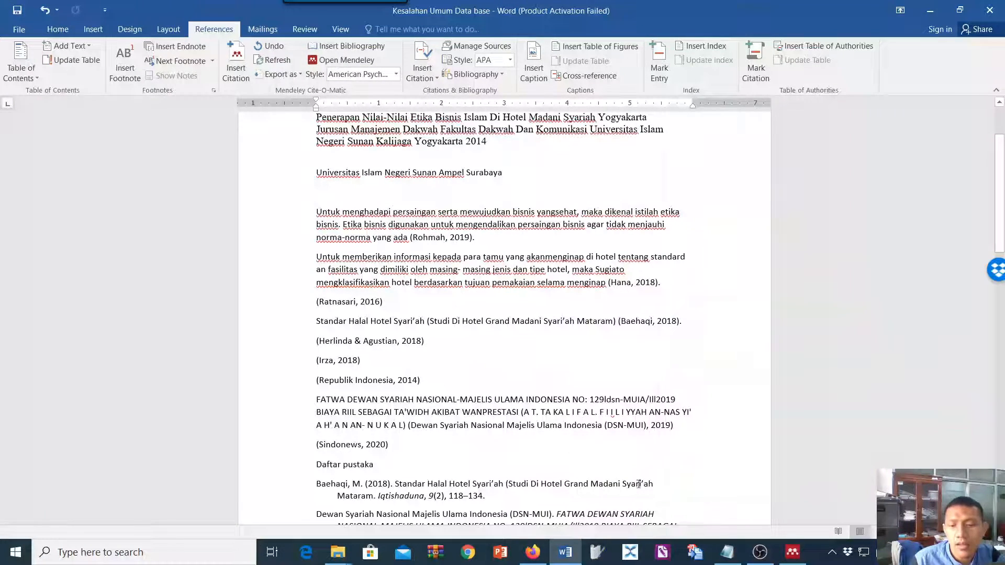
scroll(611, 415, "up", 1)
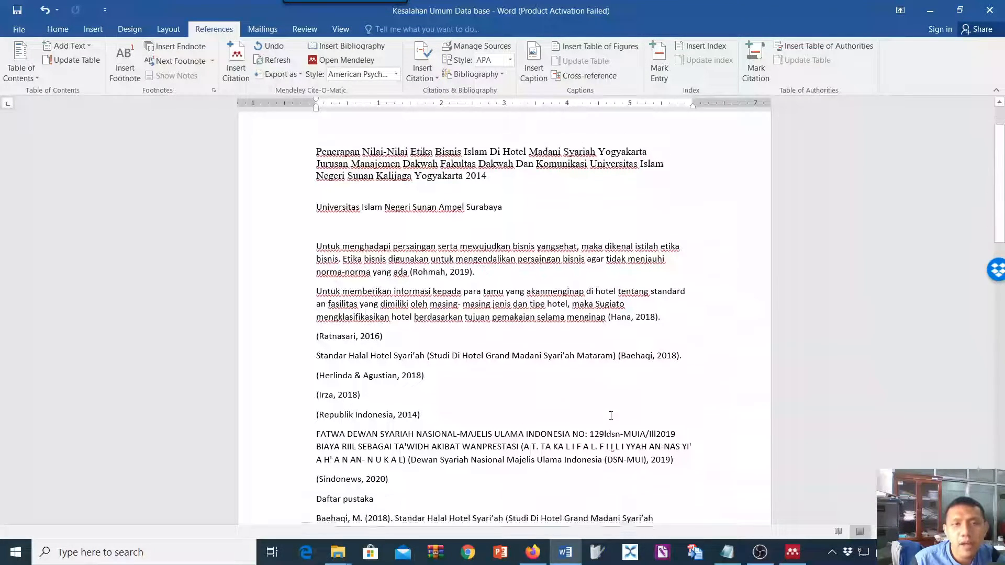
Switch to Mendeley, look through the document types available for the Sindonews entry without changing its type, and deselect the entry
left_click(792, 552)
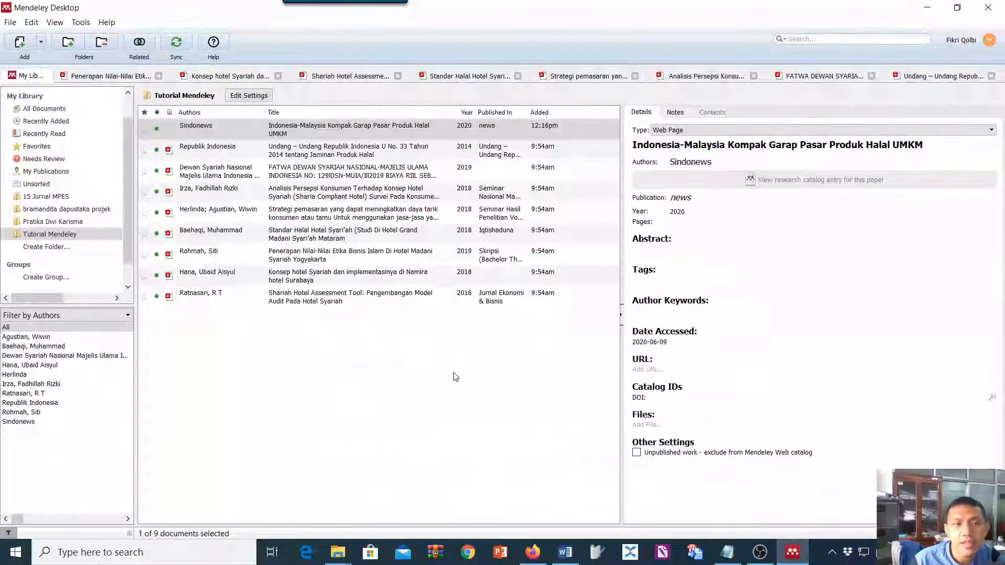
right_click(368, 293)
left_click(659, 130)
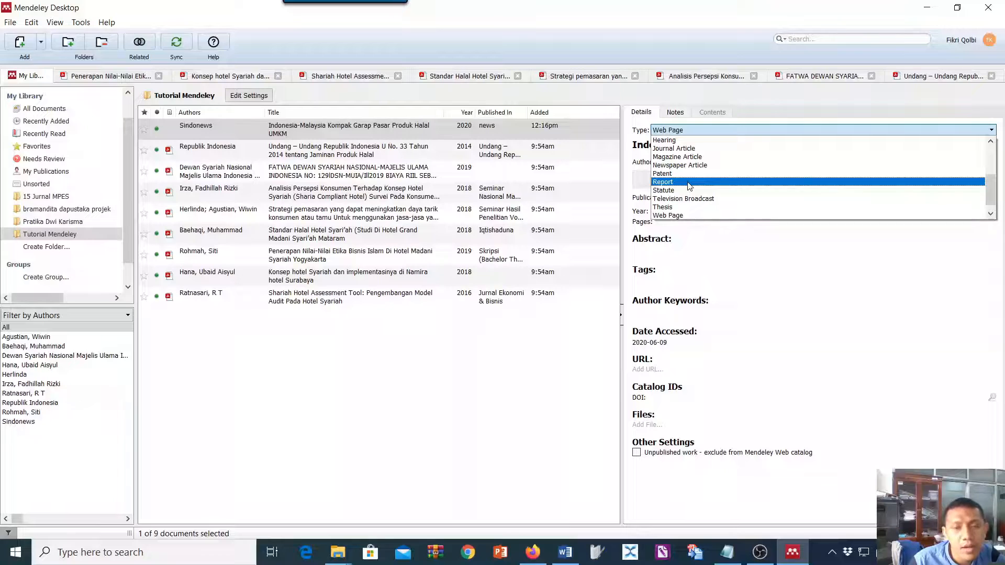
scroll(688, 186, "up", 2)
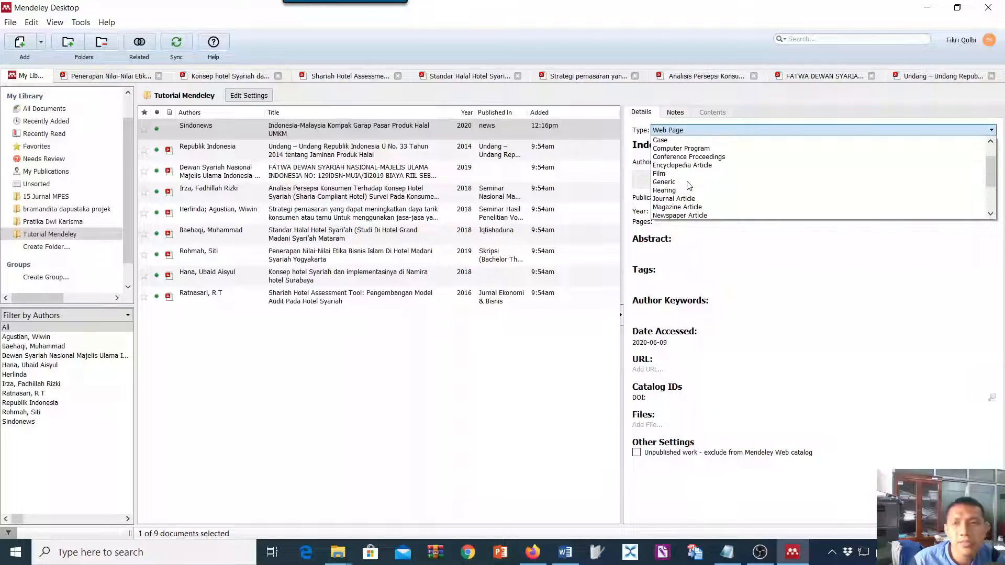
scroll(683, 179, "up", 1)
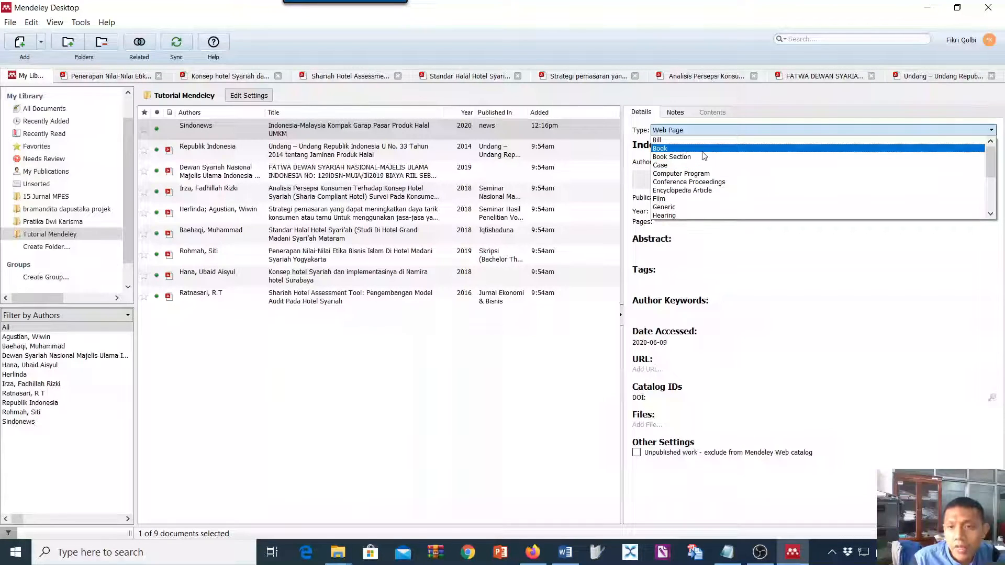
scroll(704, 157, "down", 4)
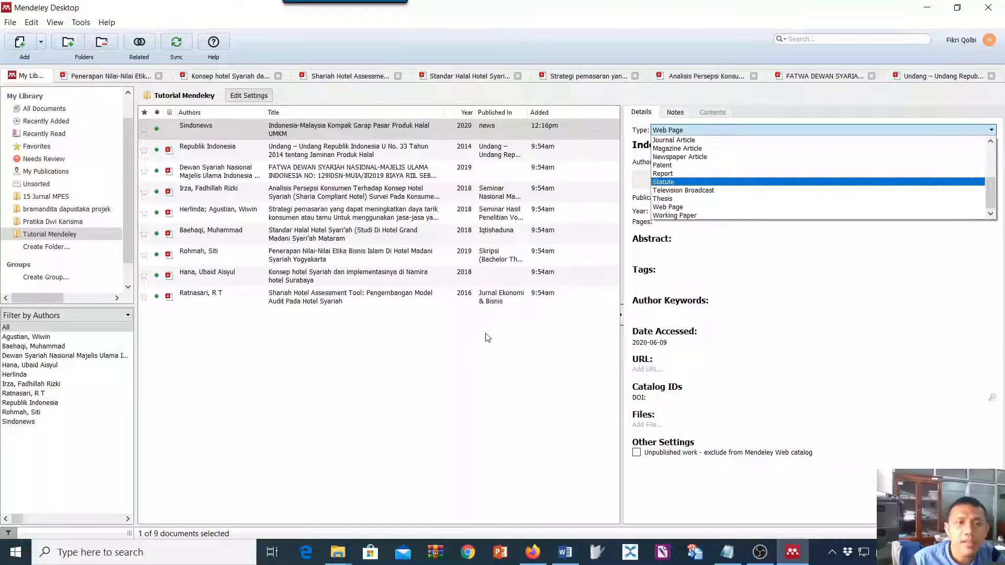
left_click(488, 337)
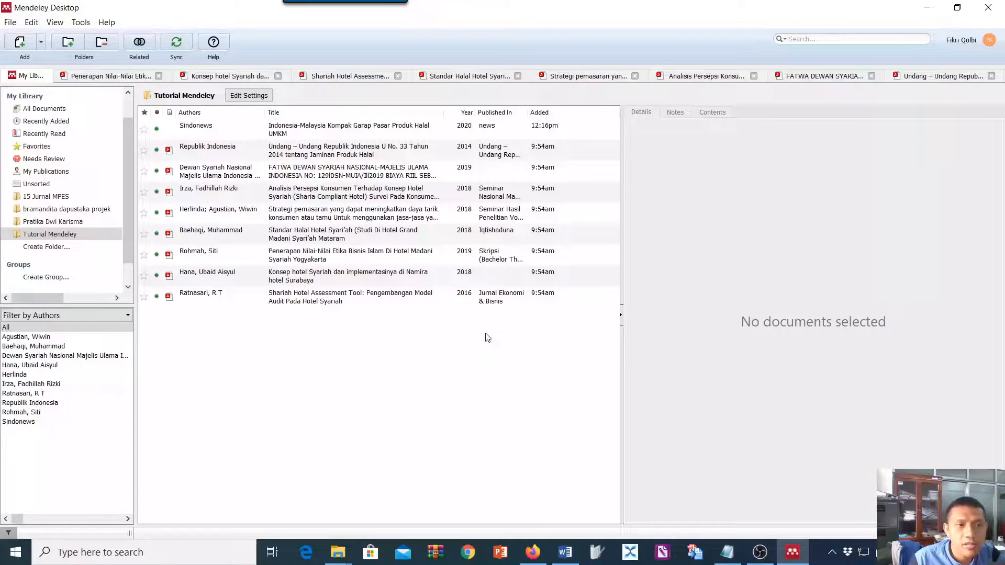